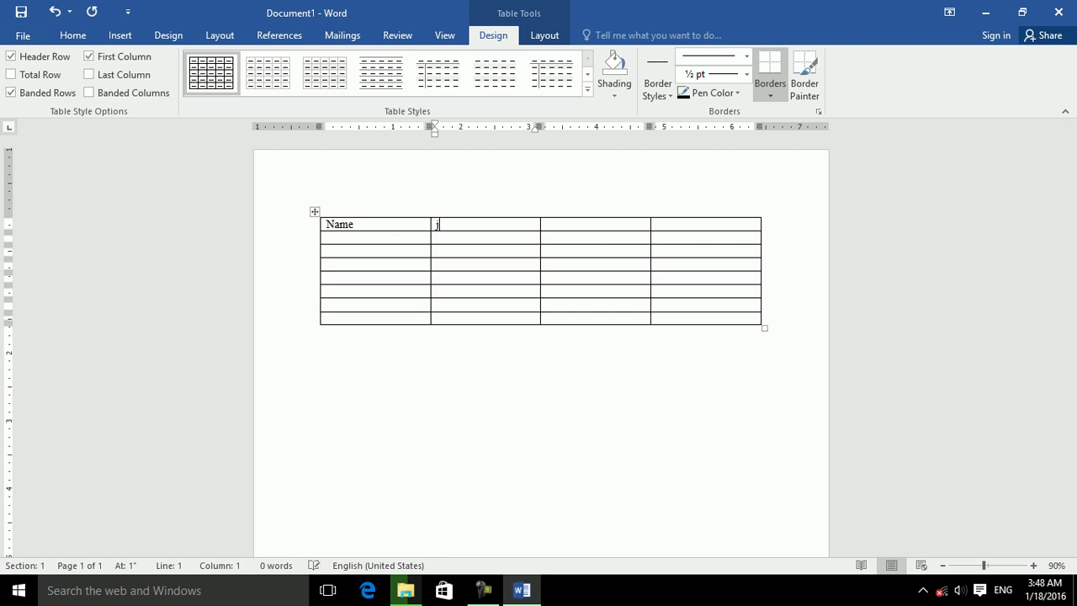
# Complete the table's header row with Job, Salary and Comm, and enter an employee's name in the first cell below
pyautogui.write('Salary')
pyautogui.press('Tab')
pyautogui.write('com')
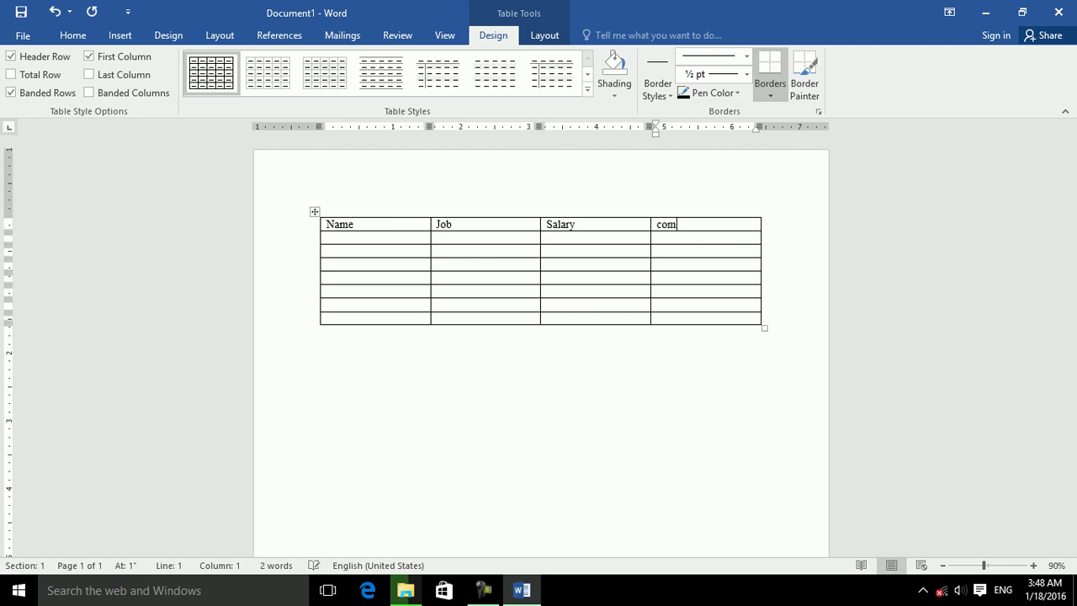
pyautogui.write('mKhan')
# Fill the rest of the first employee's row with job Manger, salary 5000 and commission 300
pyautogui.press('Tab')
pyautogui.write('m')
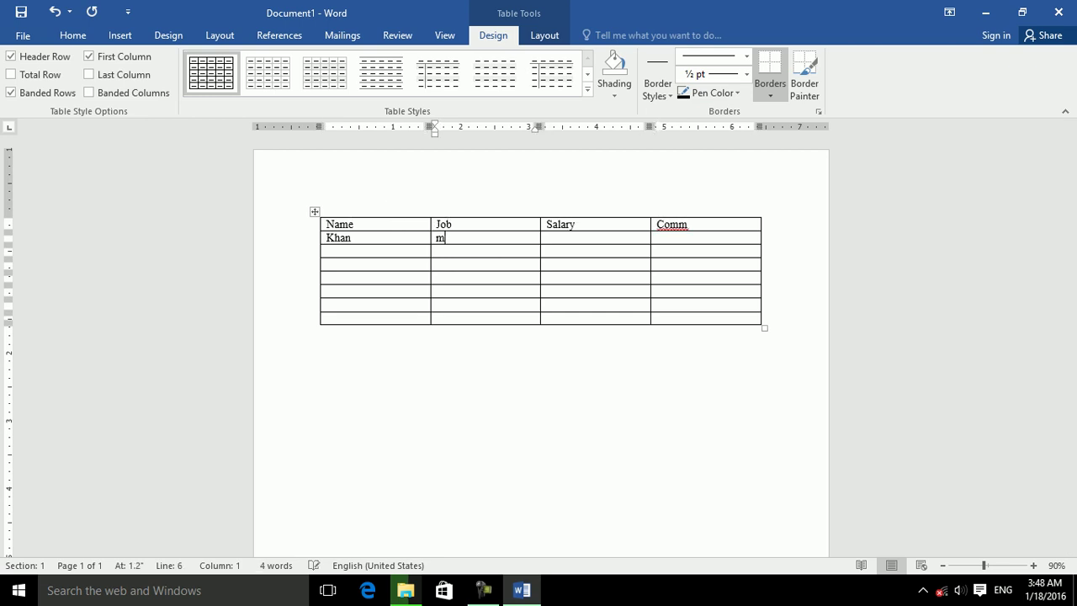
pyautogui.write('anger')
pyautogui.press('Tab')
pyautogui.write('5000')
pyautogui.press('Tab')
pyautogui.write('300')
pyautogui.press('Tab')
# Fill the second employee row with the employee's name, job Cook, salary 5000 and commission 03000
pyautogui.write('Wali')
pyautogui.press('Tab')
pyautogui.write('cock')
pyautogui.press('Tab')
pyautogui.write('5000')
pyautogui.press('Tab')
pyautogui.write('03000')
pyautogui.press('Tab')
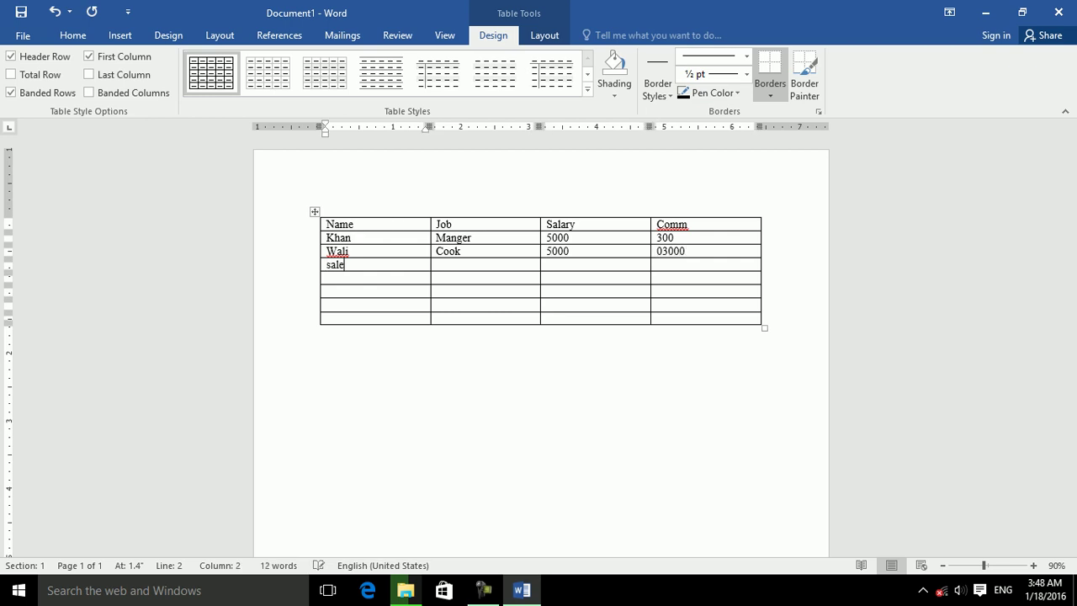
# Fill the third employee row with the employee's name, job Admin, salary 2300 and commission 3000
pyautogui.write('saleem')
pyautogui.press('Tab')
pyautogui.write('a')
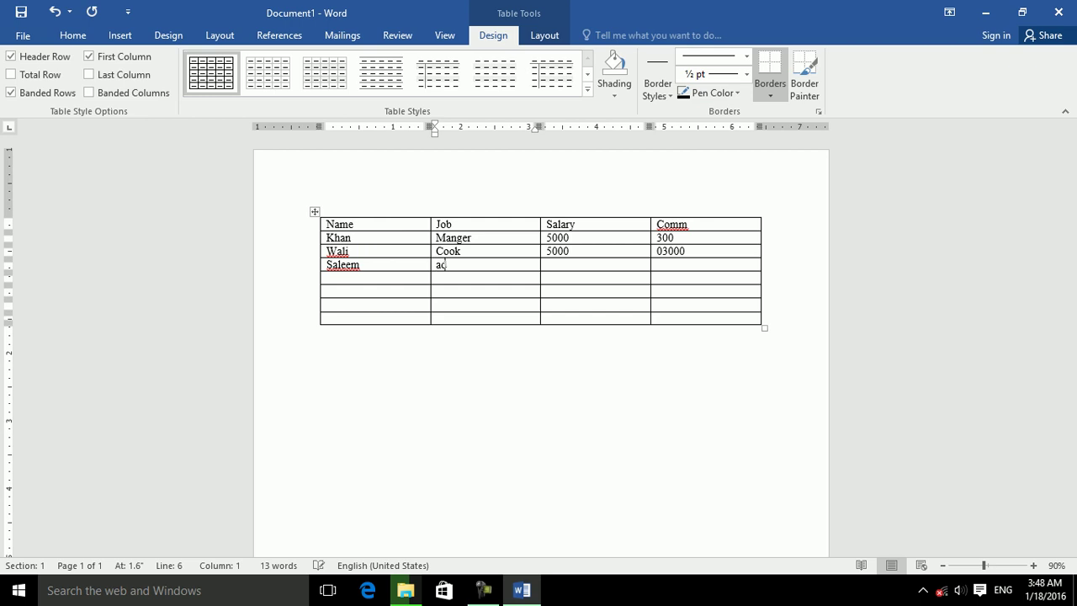
pyautogui.press('Tab')
pyautogui.write('2')
pyautogui.click(379, 226)
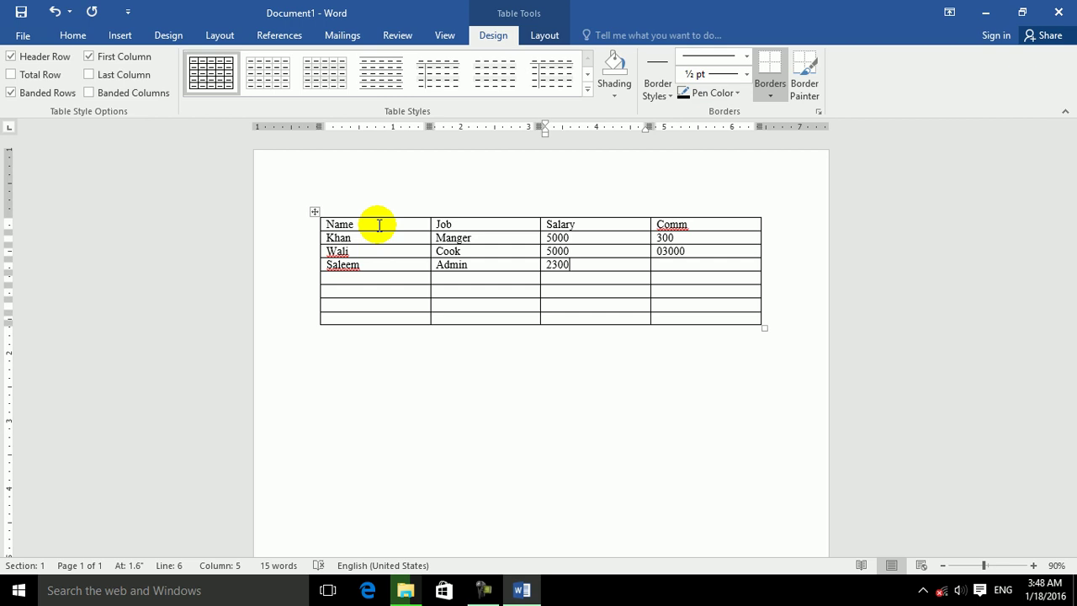
pyautogui.write('3000')
pyautogui.press('Tab')
# Fill the fourth employee row with the employee's name, job Eng, salary 600 and commission 300
pyautogui.write('jamshid')
pyautogui.press('Tab')
pyautogui.write('Eng')
pyautogui.press('Tab')
pyautogui.write('6')
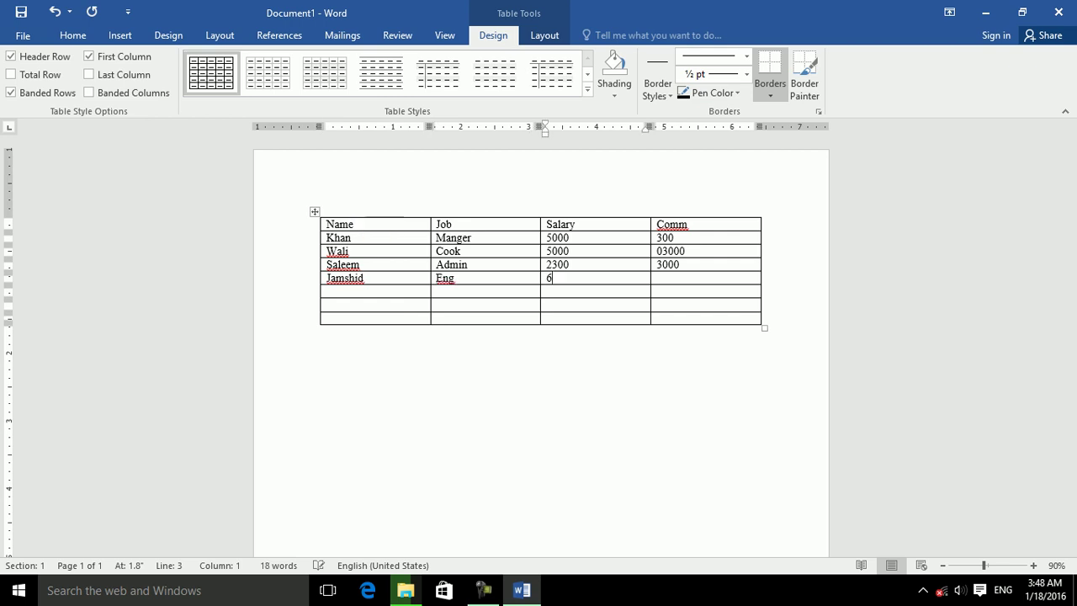
pyautogui.write('00')
pyautogui.press('Tab')
pyautogui.write('300')
pyautogui.press('Tab')
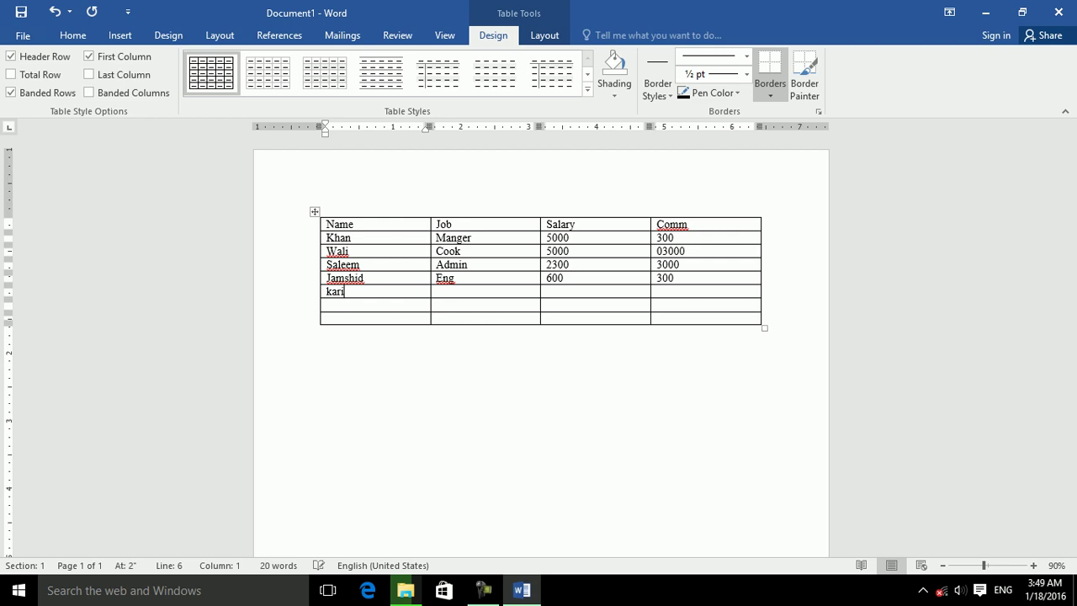
# Fill the fifth employee row with the employee's name, job Cook, salary 3000 and commission 390
pyautogui.write('karbir')
pyautogui.press('Tab')
pyautogui.write('cook')
pyautogui.press('Tab')
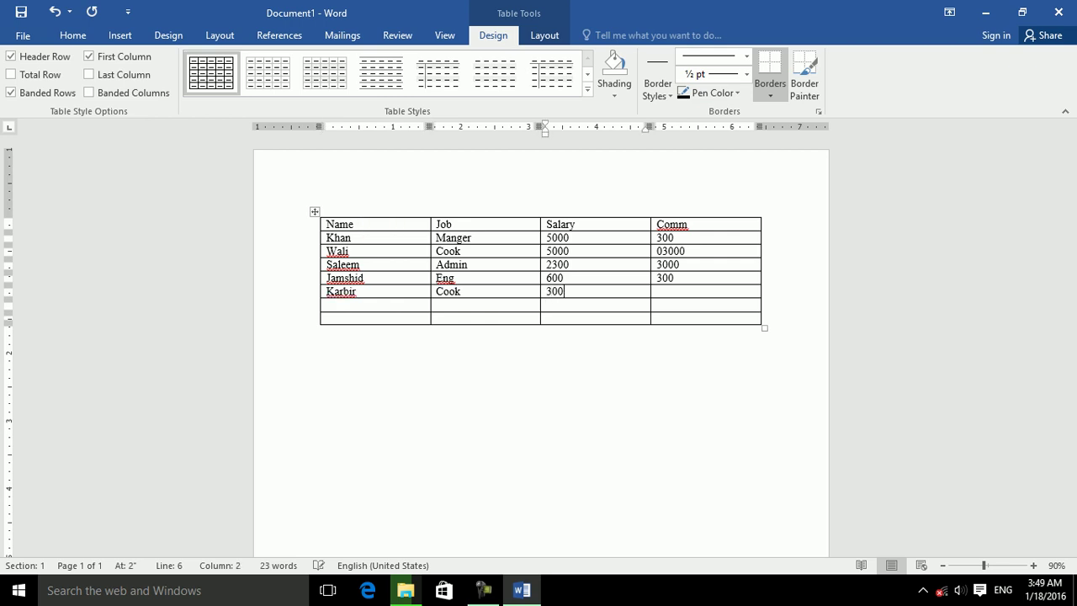
pyautogui.write('300030')
pyautogui.press('BackSpace')
pyautogui.press('BackSpace')
pyautogui.press('Tab')
pyautogui.write('3')
pyautogui.press('Tab')
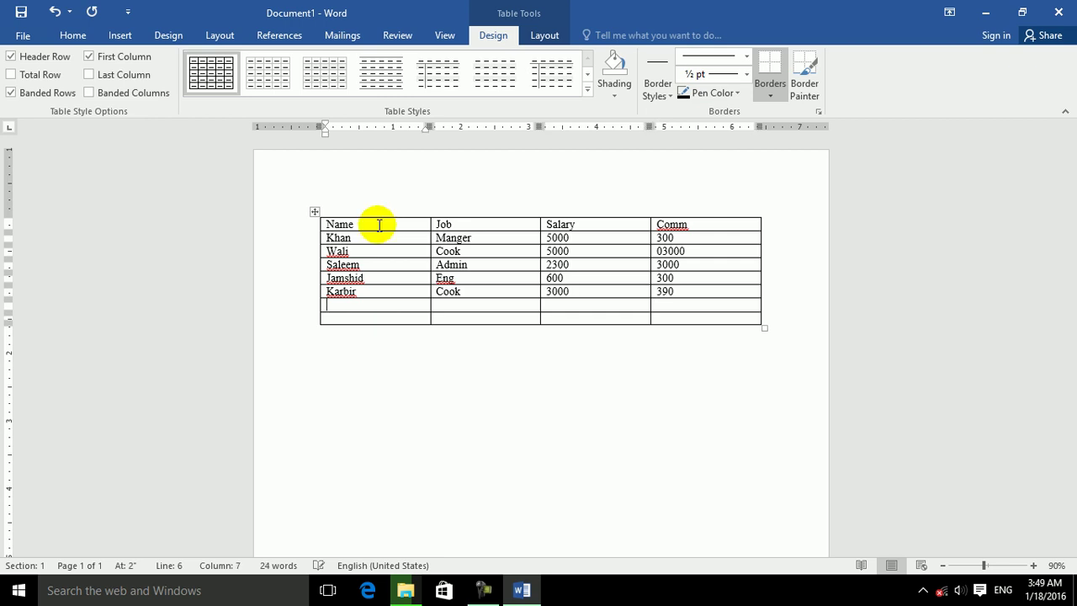
# Fill the sixth employee row with the employee's name, job Eng, salary 3000 and commission 2000
pyautogui.write('wahe')
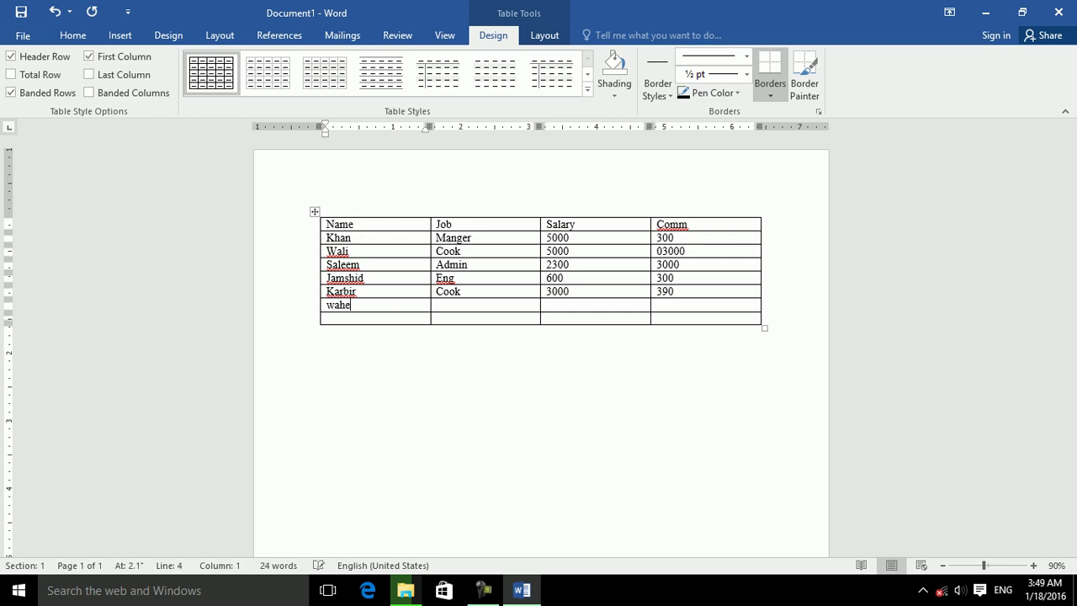
pyautogui.write('ed')
pyautogui.press('Tab')
pyautogui.write('eng')
pyautogui.press('Tab')
pyautogui.write('3')
pyautogui.press('Tab')
pyautogui.write('2000')
pyautogui.press('Tab')
# Fill the last table row with the employee's name, job Cook, salary 3000 and commission 3000
pyautogui.write('sh')
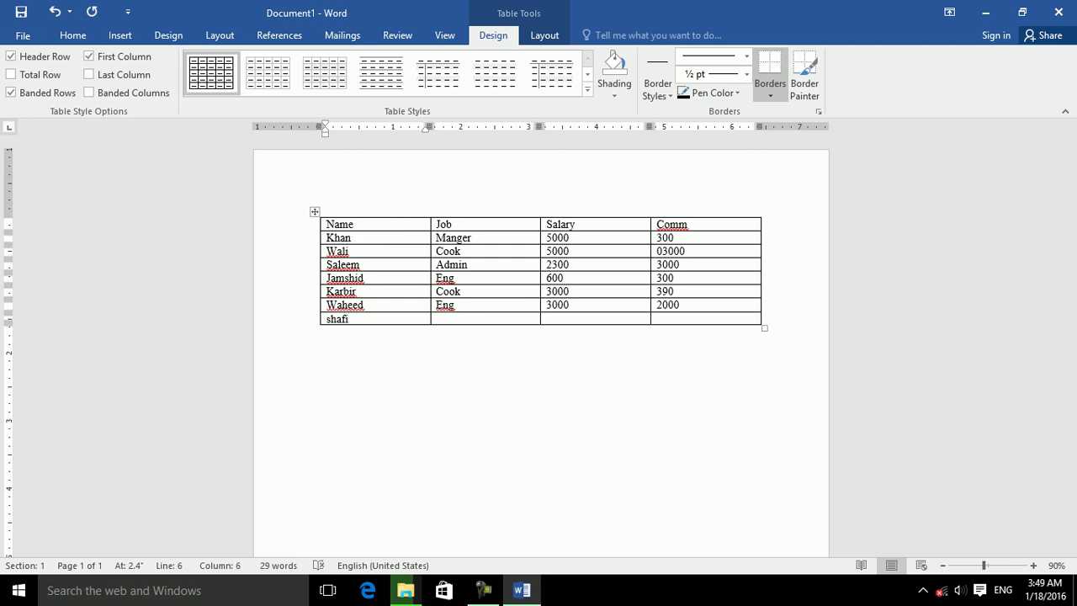
pyautogui.press('Tab')
pyautogui.write('cook')
pyautogui.press('Tab')
pyautogui.write('3000')
pyautogui.press('Tab')
pyautogui.write('30')
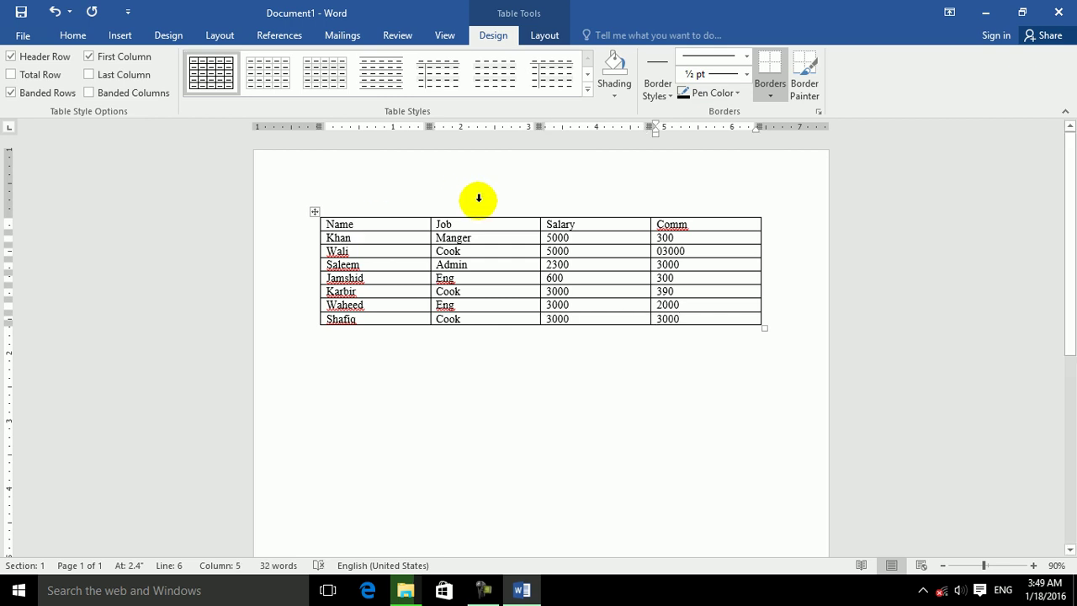
# Move the whole table slightly lower on the page
pyautogui.moveTo(317, 212); pyautogui.dragTo(301, 249)
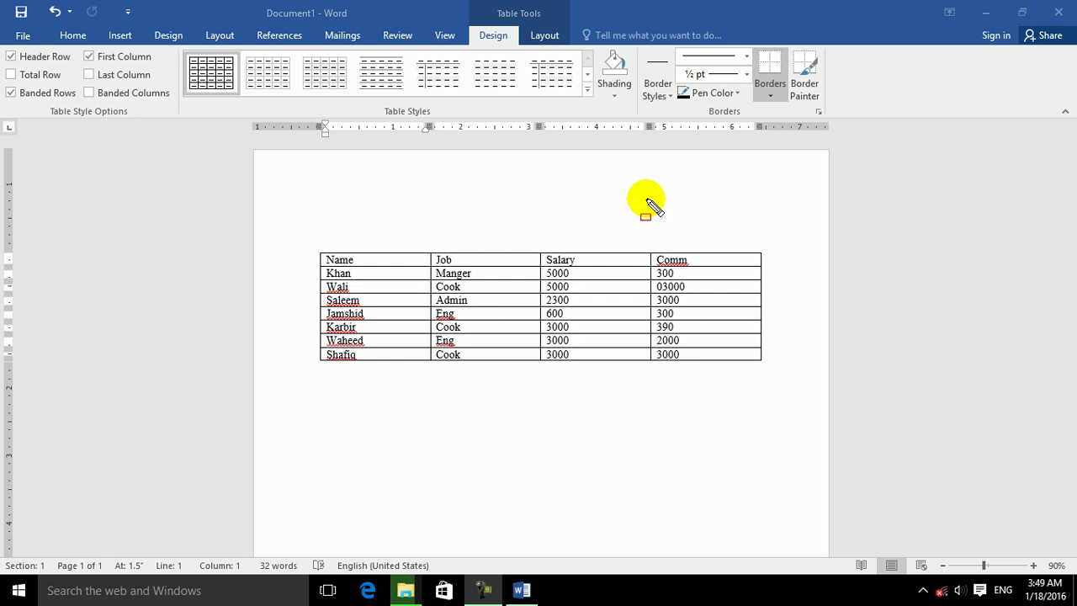
pyautogui.moveTo(844, 45)
pyautogui.mouseDown()
pyautogui.moveTo(549, 109)
pyautogui.moveTo(5, 113)
pyautogui.mouseUp()
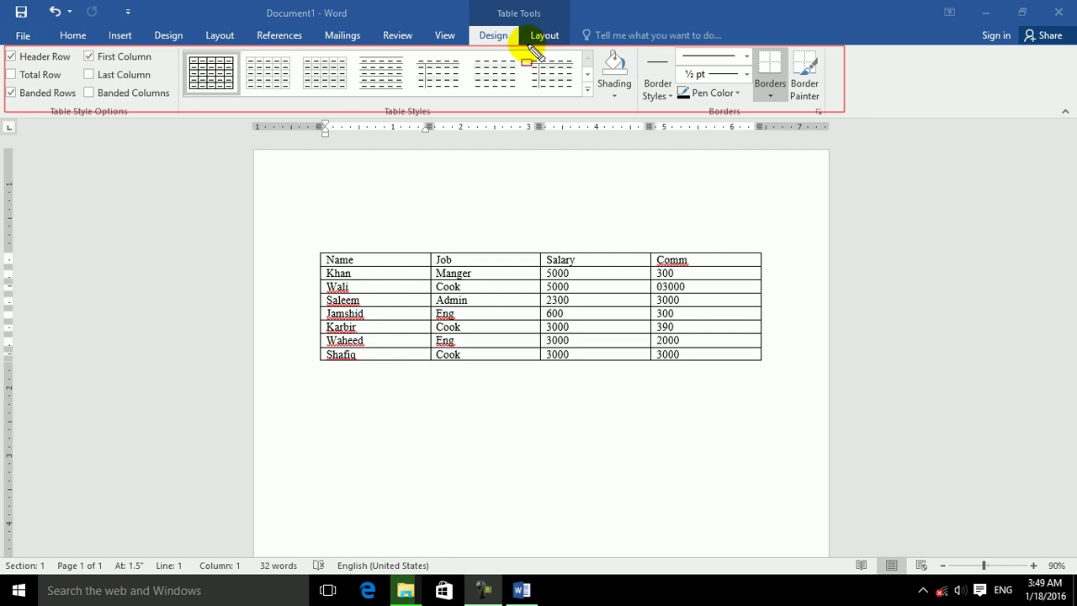
pyautogui.moveTo(526, 31); pyautogui.dragTo(569, 46)
pyautogui.press('Escape')
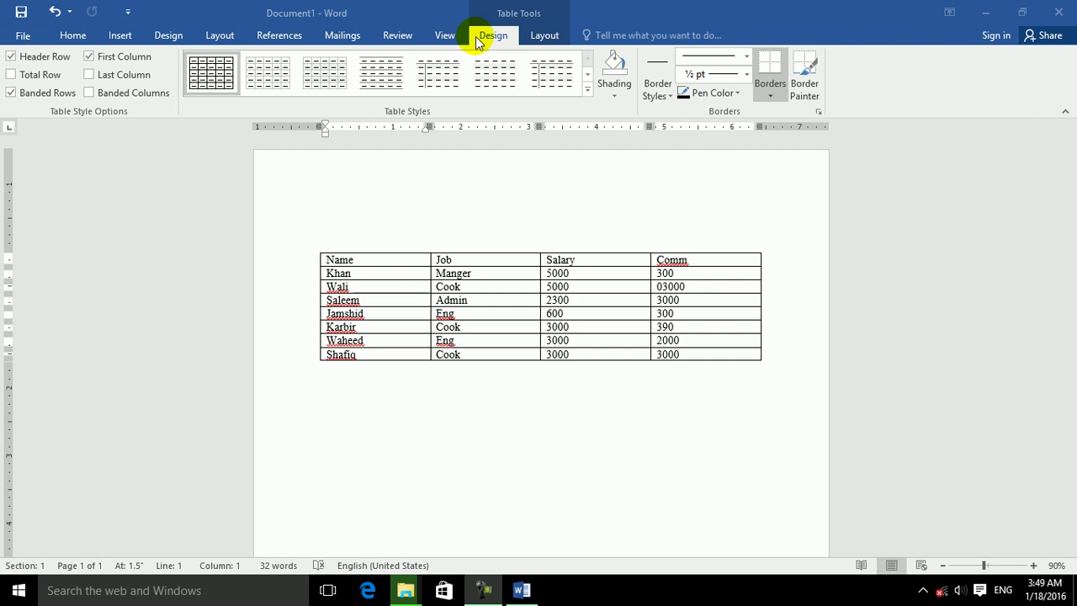
# Restore the maximized document window to a smaller size and select the entire table
pyautogui.moveTo(378, 20); pyautogui.dragTo(425, 20)
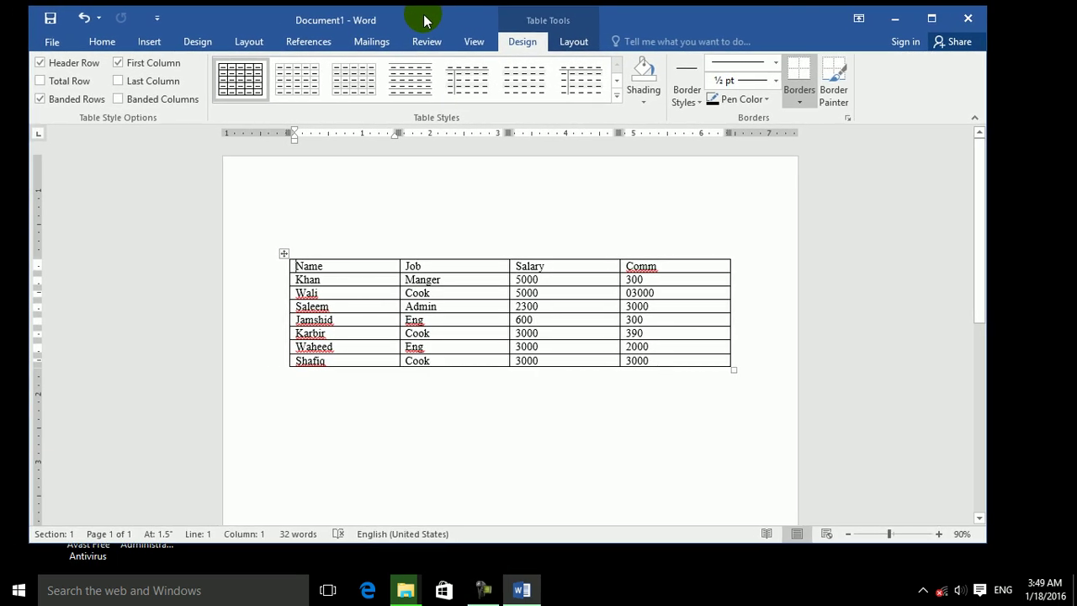
pyautogui.click(574, 42)
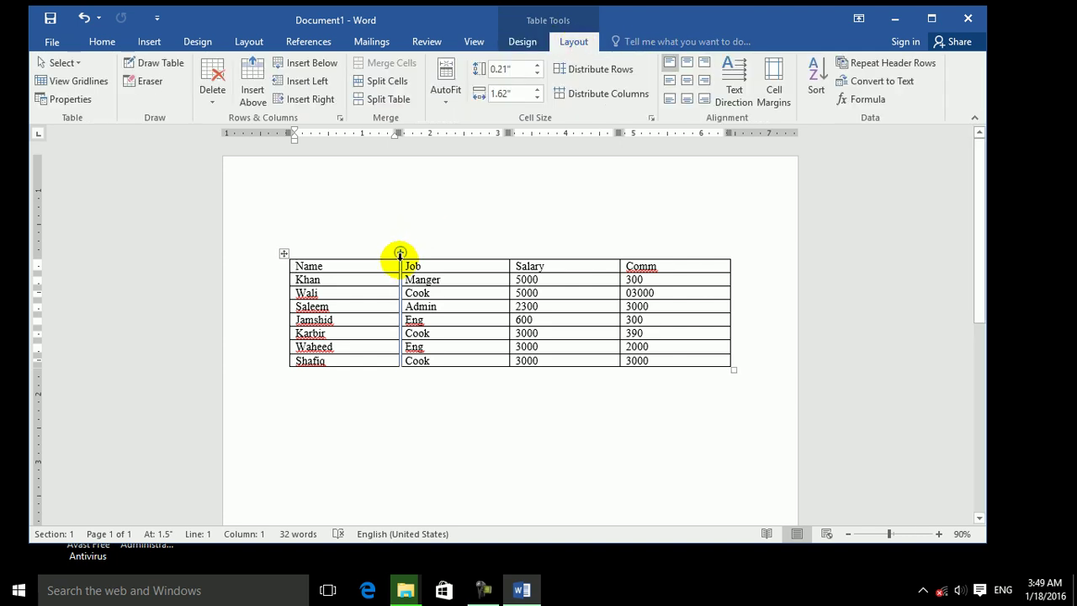
pyautogui.click(284, 253)
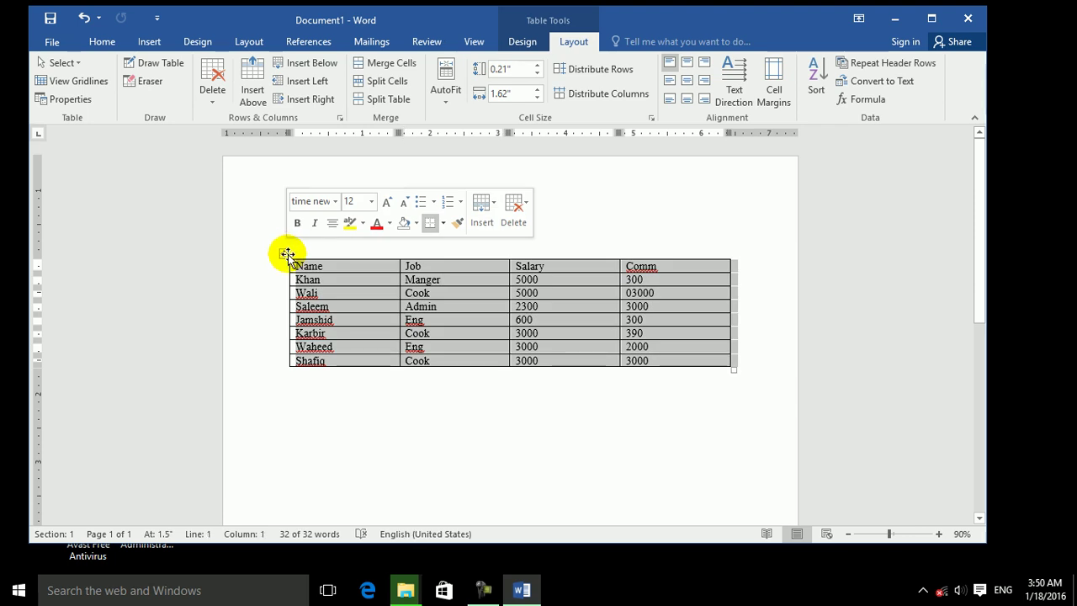
# Select the Name, Job, Salary and Comm columns of the table one after another
pyautogui.click(343, 262)
pyautogui.click(342, 262)
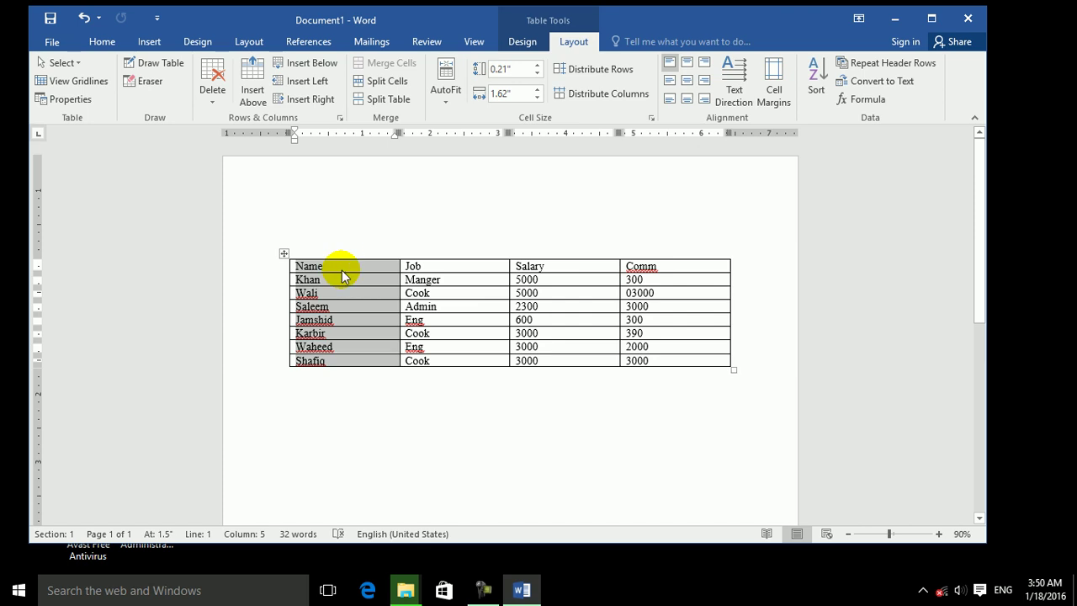
pyautogui.click(439, 255)
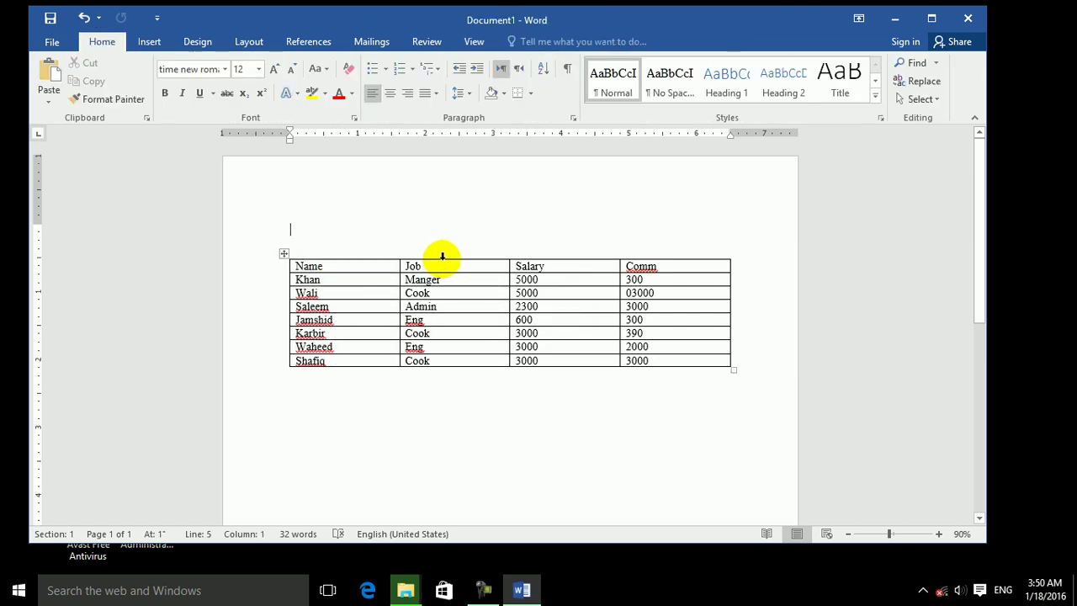
pyautogui.click(441, 256)
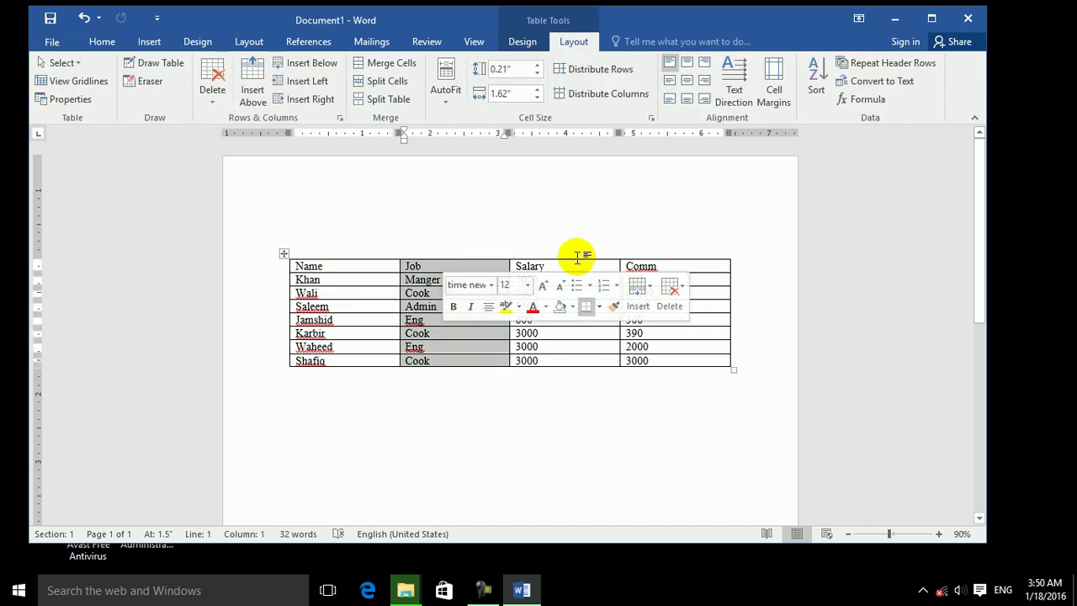
pyautogui.click(574, 256)
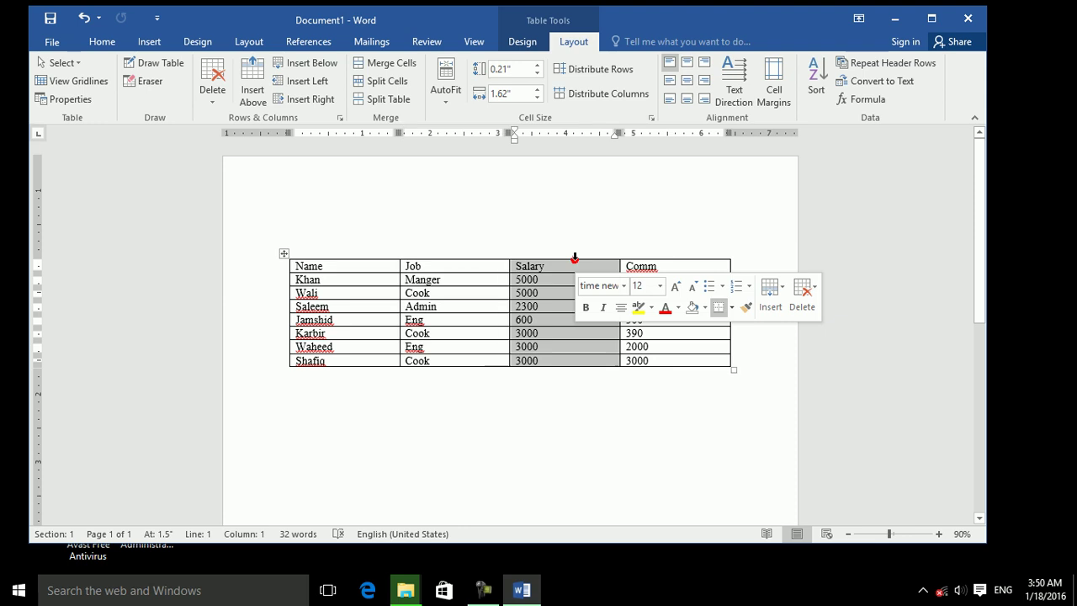
pyautogui.click(676, 256)
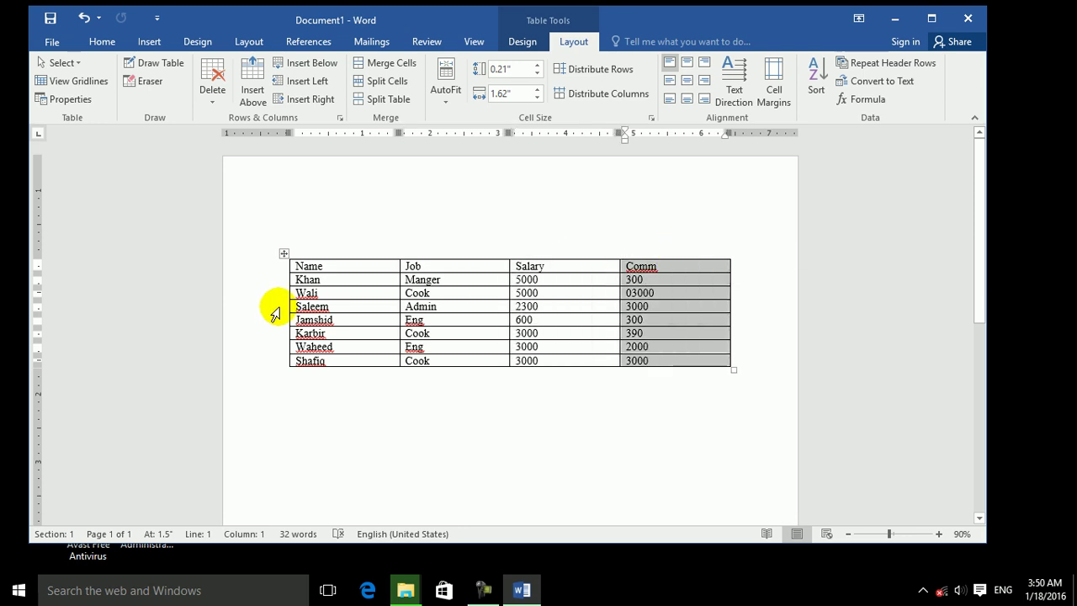
# Select the cells across the fourth employee's row, and the name and job cells of the third employee
pyautogui.moveTo(310, 320); pyautogui.dragTo(705, 319)
pyautogui.moveTo(472, 305); pyautogui.dragTo(396, 299)
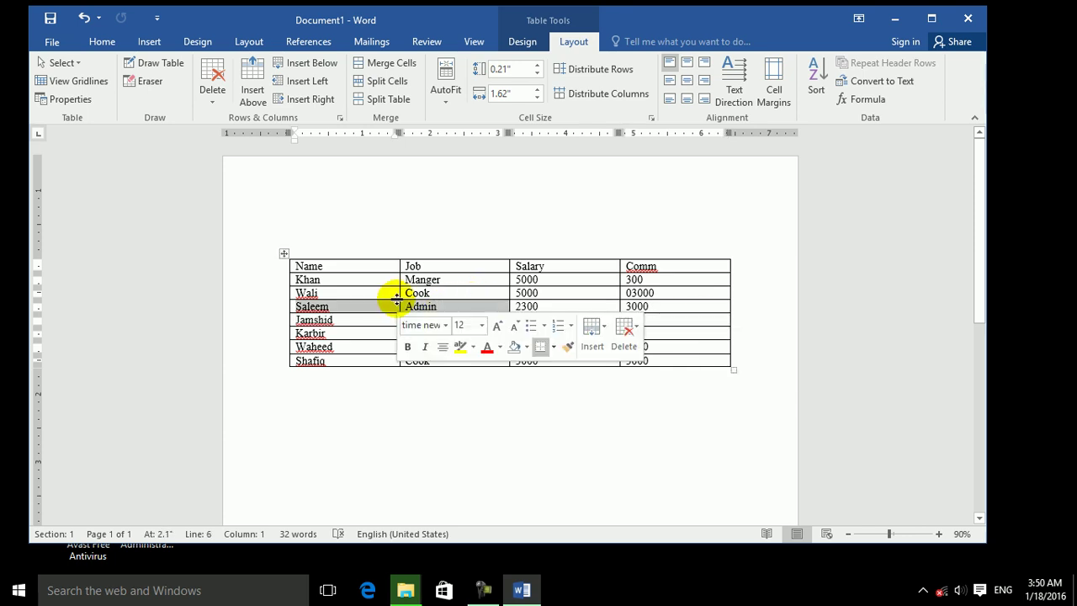
# Select the Name header cell with the Select Cell command
pyautogui.click(353, 265)
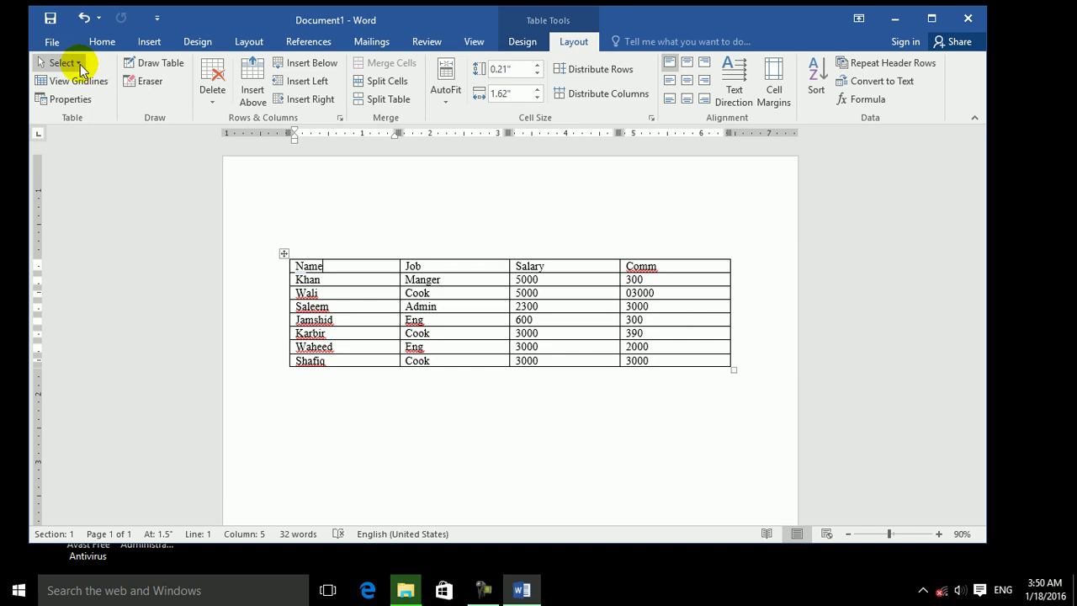
pyautogui.click(72, 64)
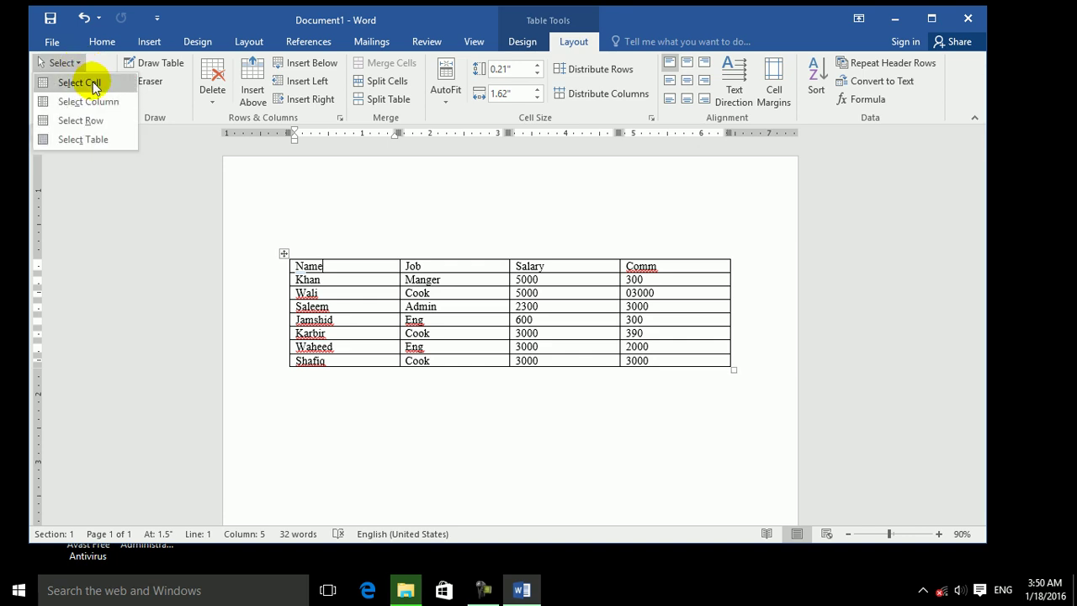
pyautogui.click(93, 84)
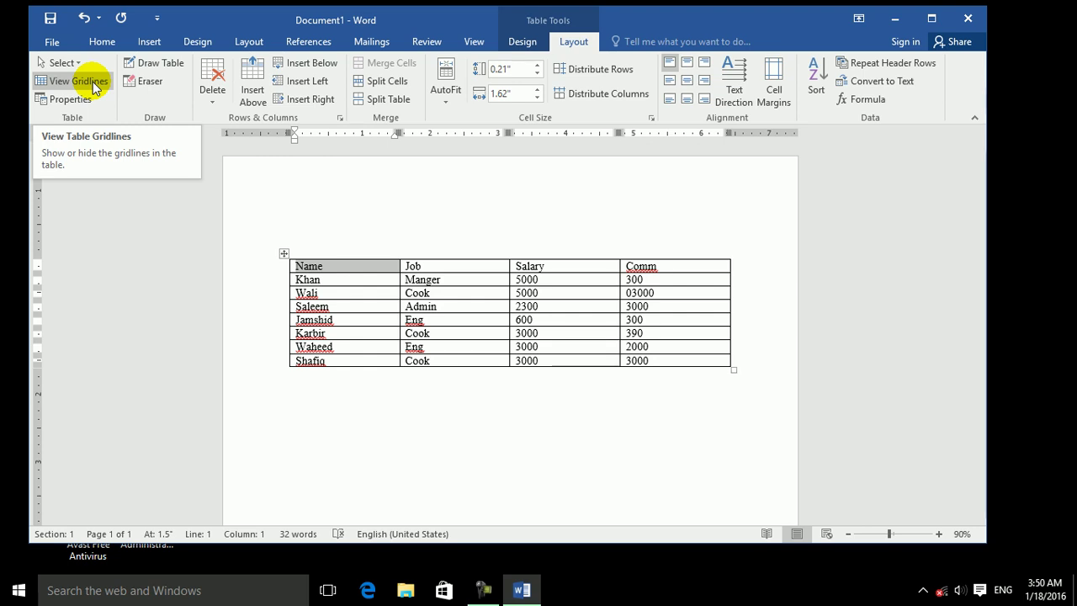
# Select the Admin cell in the Job column with the Select Cell command
pyautogui.click(450, 307)
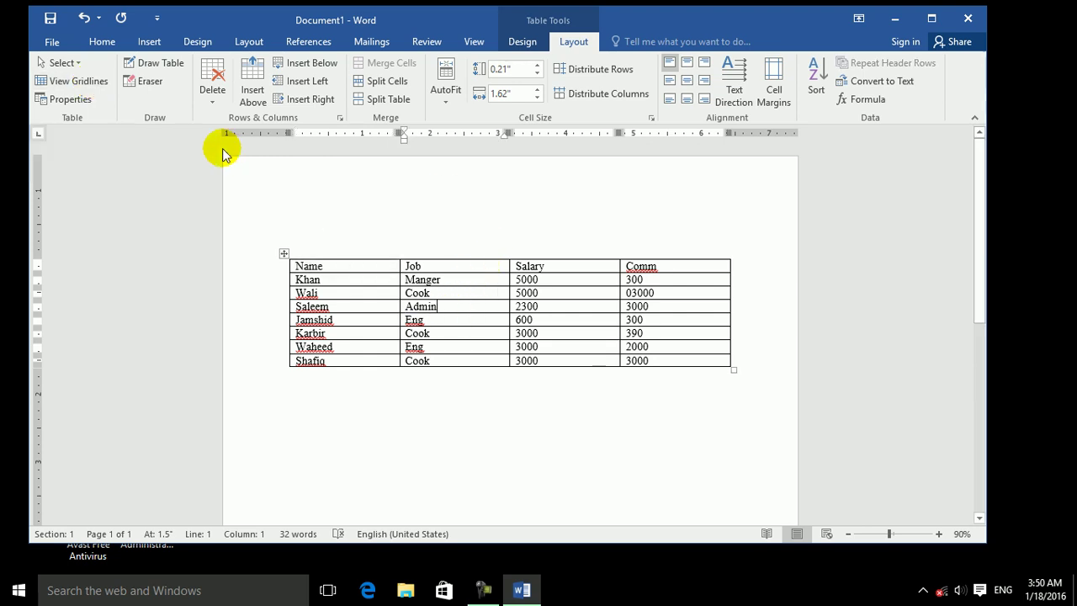
pyautogui.click(79, 64)
pyautogui.click(79, 81)
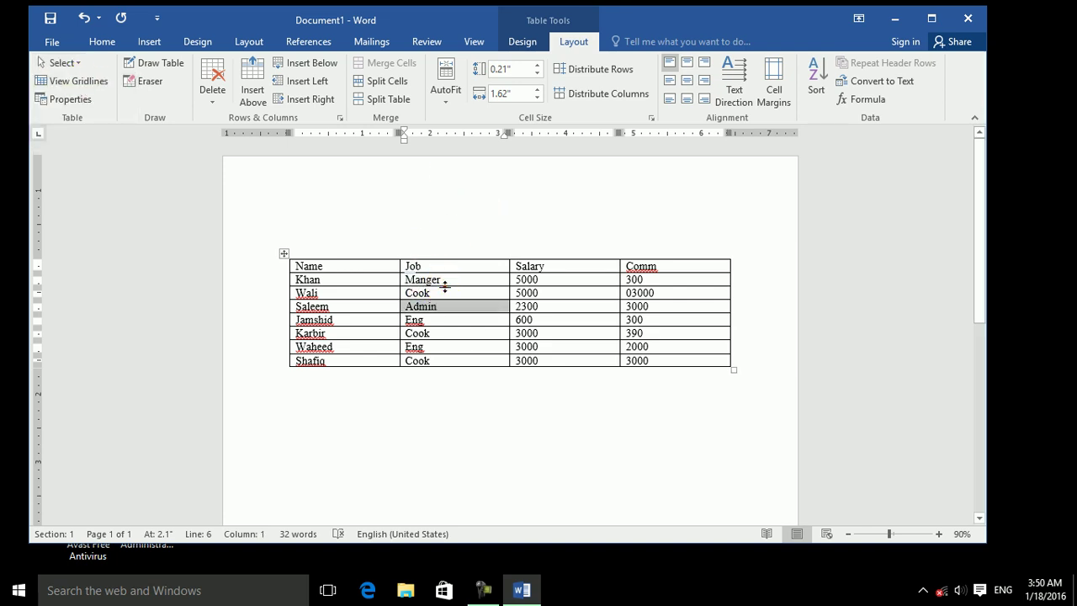
# Select the whole Job column from its second employee's cell with the Select Column command
pyautogui.click(443, 292)
pyautogui.click(61, 63)
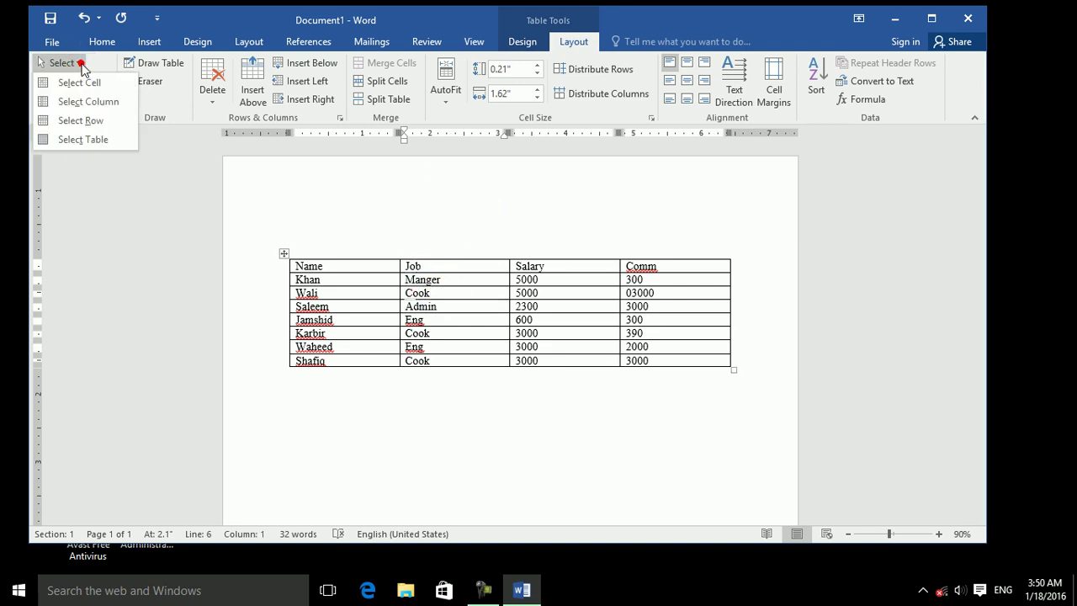
pyautogui.click(94, 106)
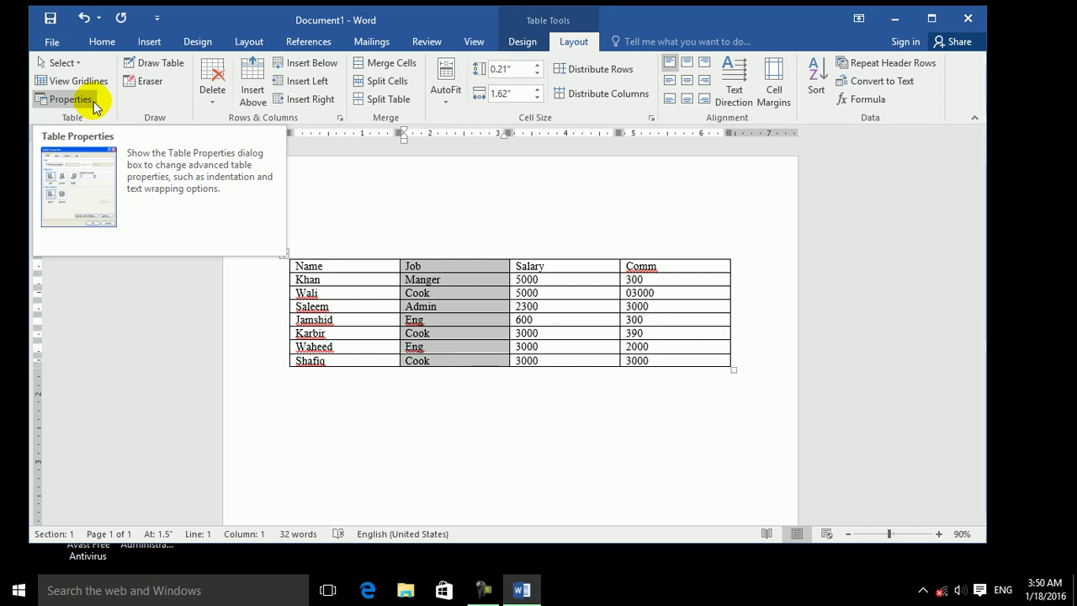
# Select the second employee's entire row, with commission 03000, using the Select Row command
pyautogui.click(77, 63)
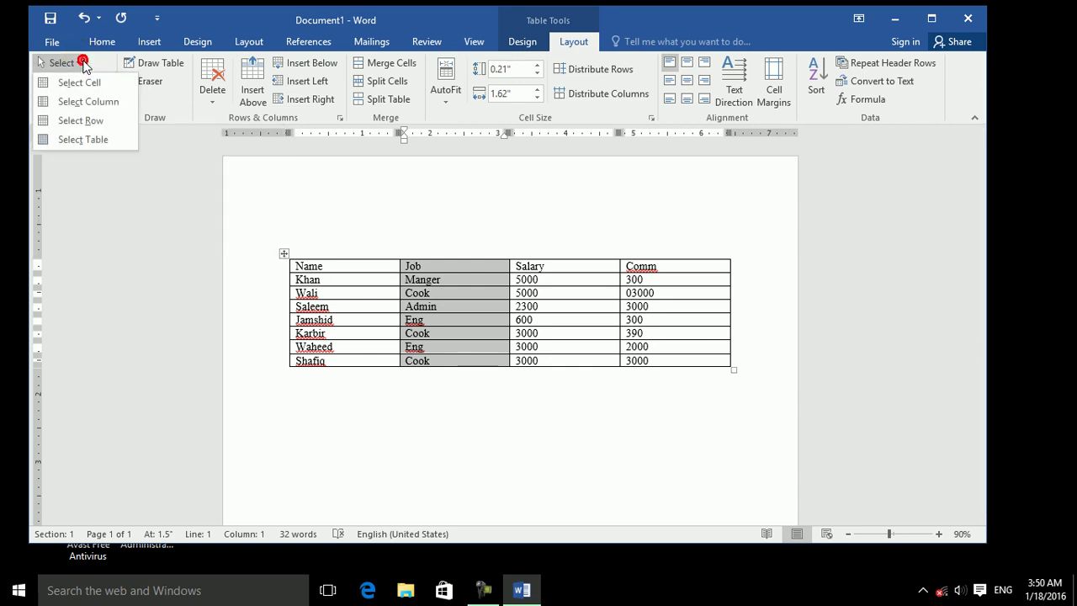
pyautogui.click(355, 284)
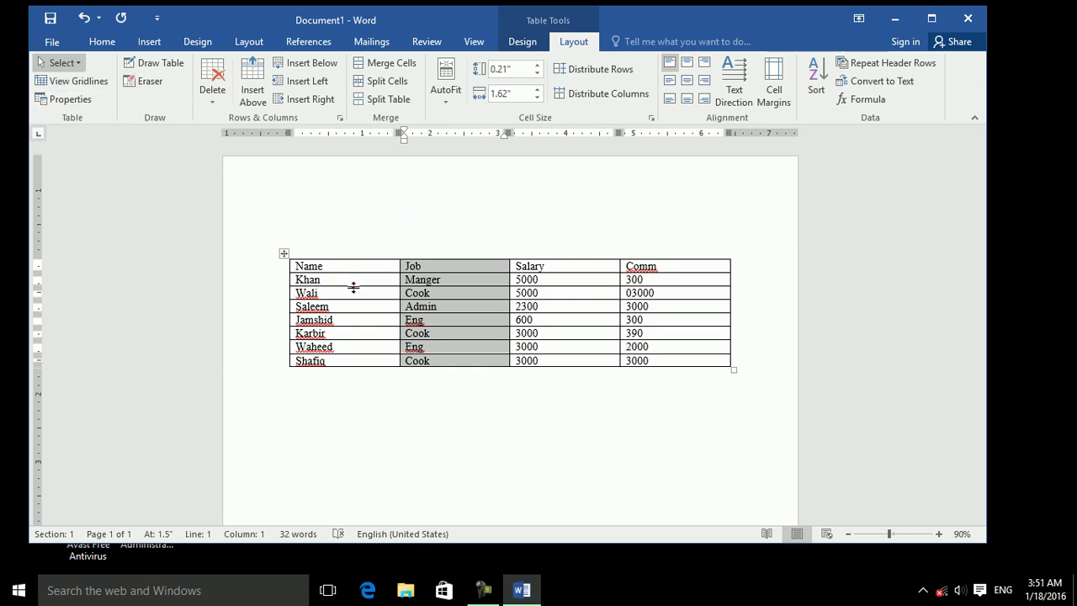
pyautogui.click(354, 291)
pyautogui.click(74, 64)
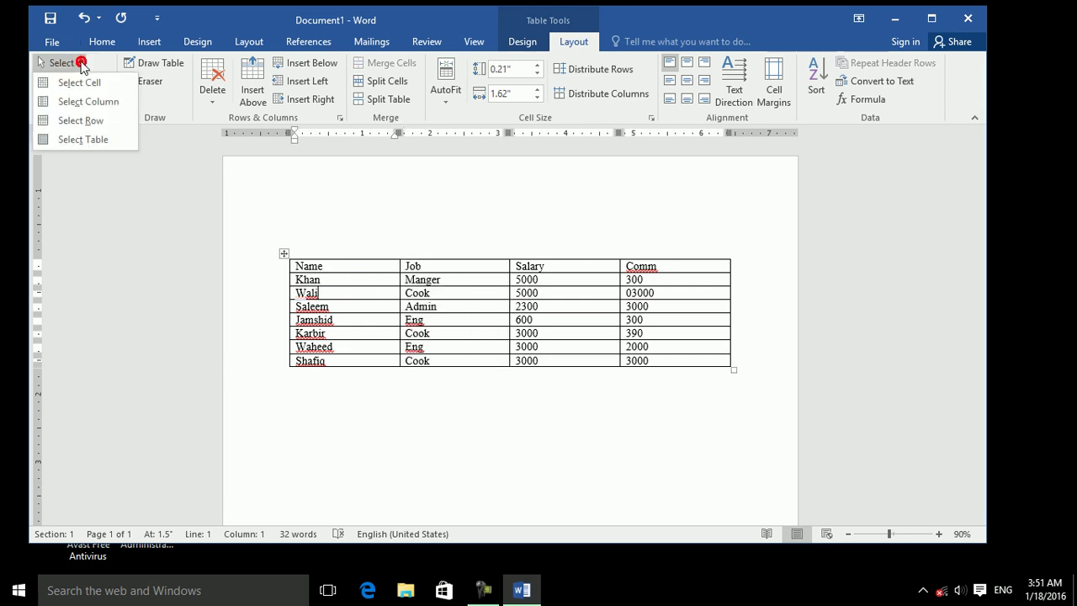
pyautogui.click(88, 126)
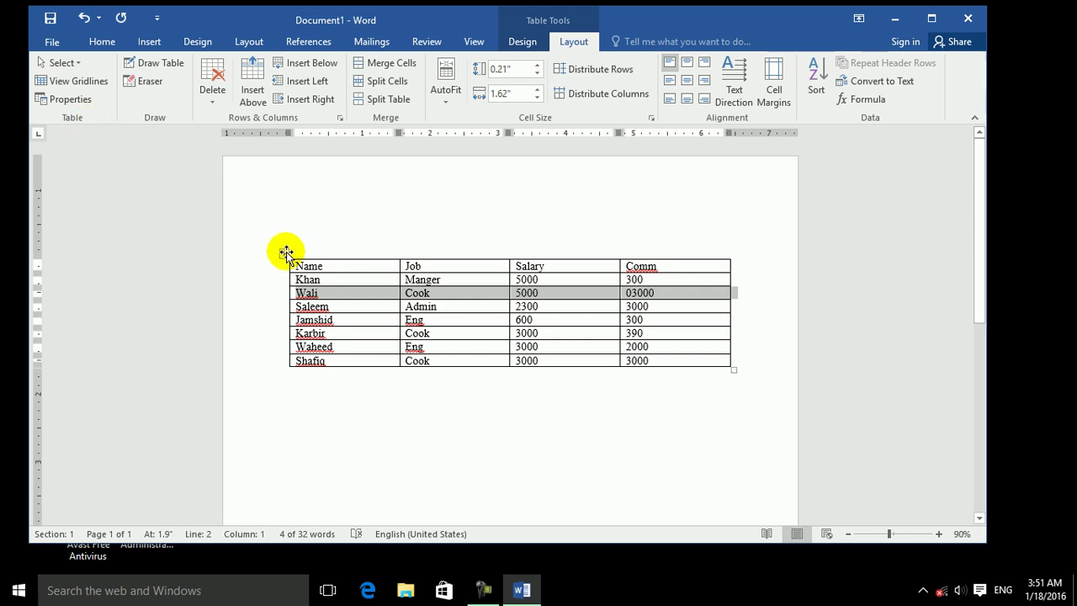
# Select the entire employee table with the Select Table command
pyautogui.moveTo(284, 253); pyautogui.dragTo(280, 256)
pyautogui.click(351, 267)
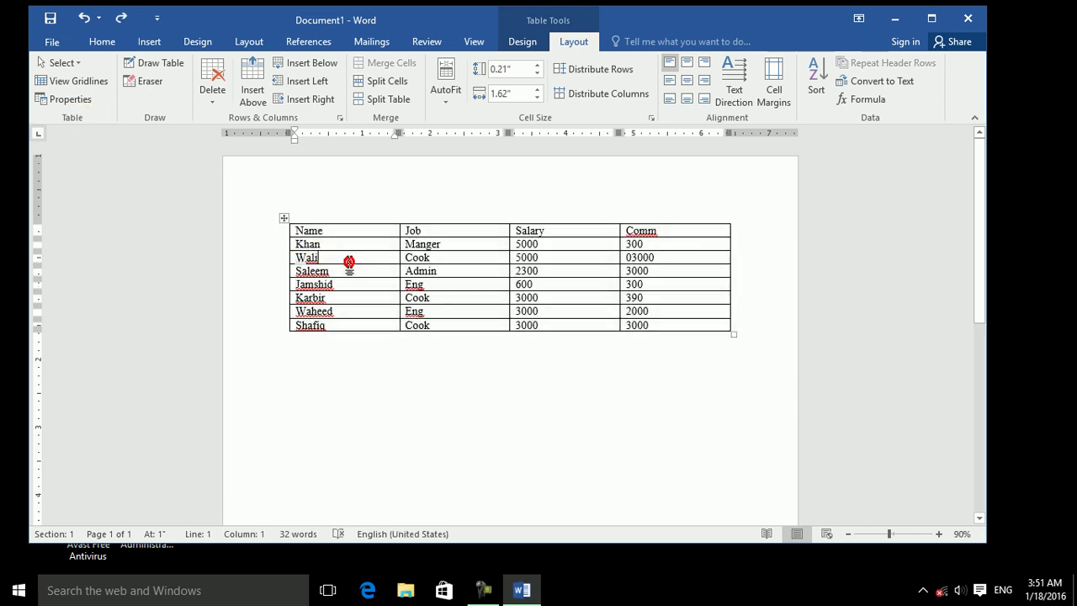
pyautogui.click(67, 63)
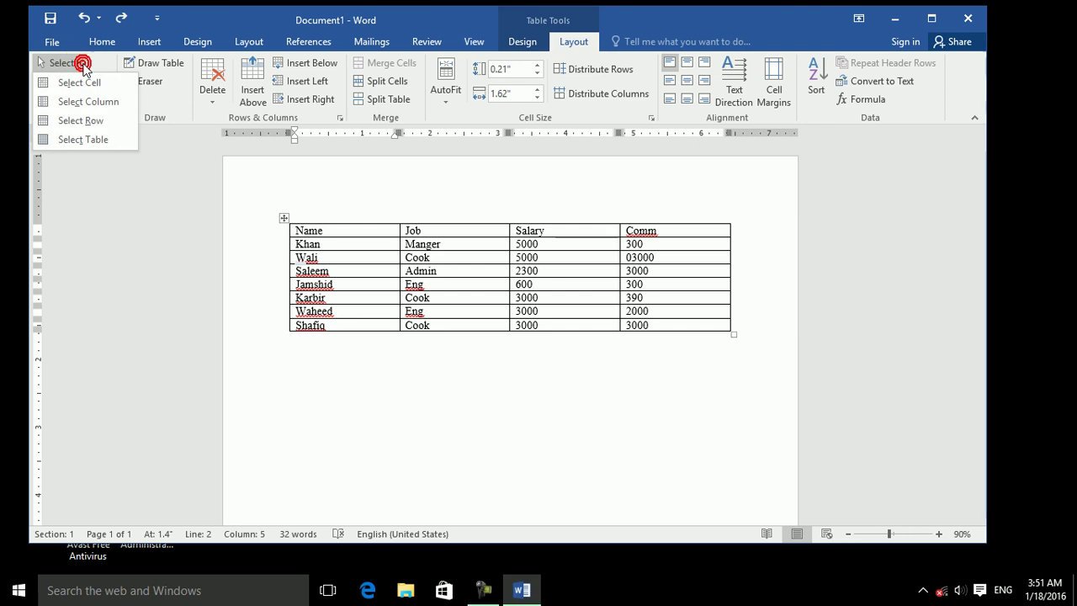
pyautogui.click(94, 139)
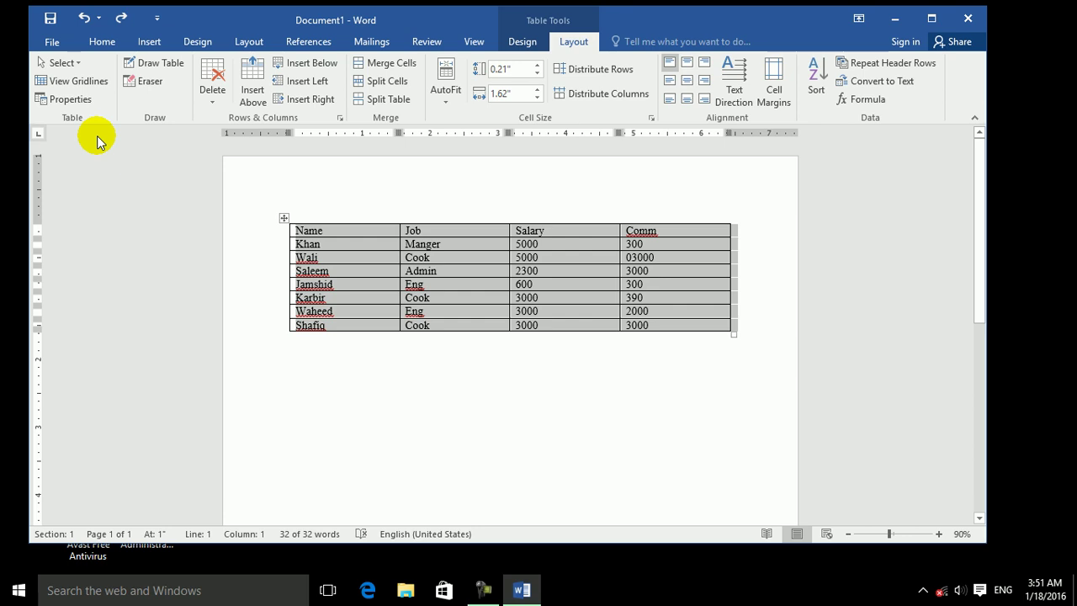
# Examine the table selection commands and the context options offered for the Name header cell
pyautogui.click(75, 63)
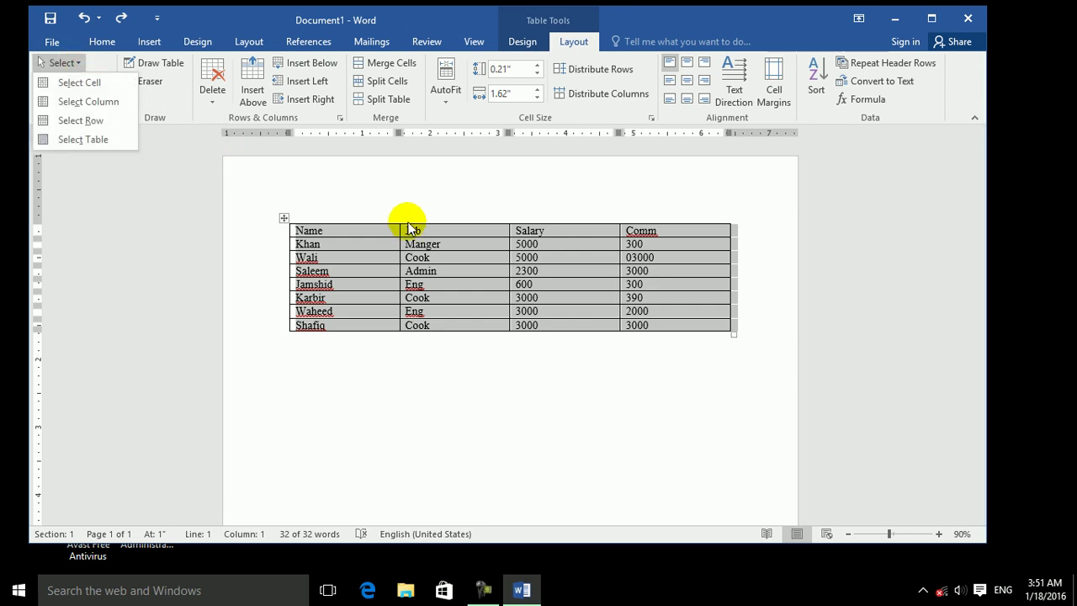
pyautogui.click(410, 225)
pyautogui.click(368, 228)
pyautogui.rightClick(369, 229)
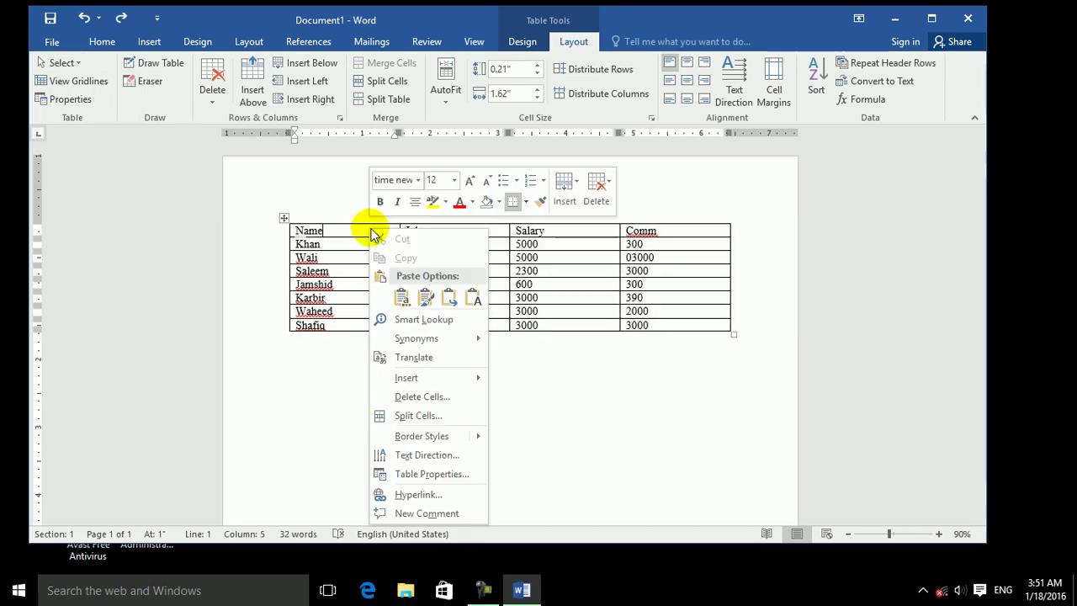
pyautogui.moveTo(483, 376)
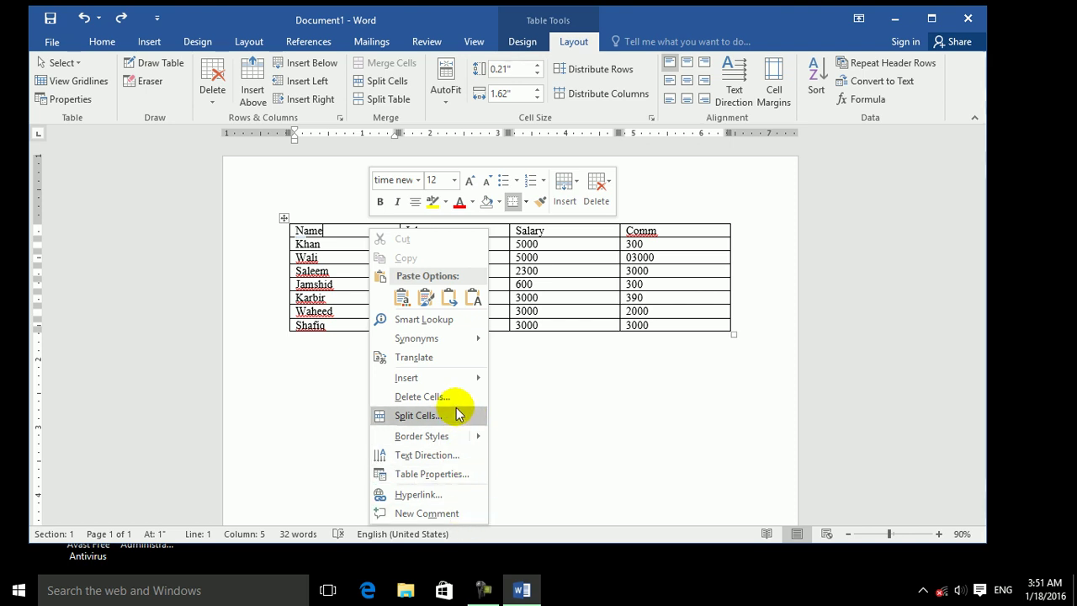
pyautogui.press('Escape')
# Select the whole table again and turn on the display of table gridlines
pyautogui.rightClick(281, 215)
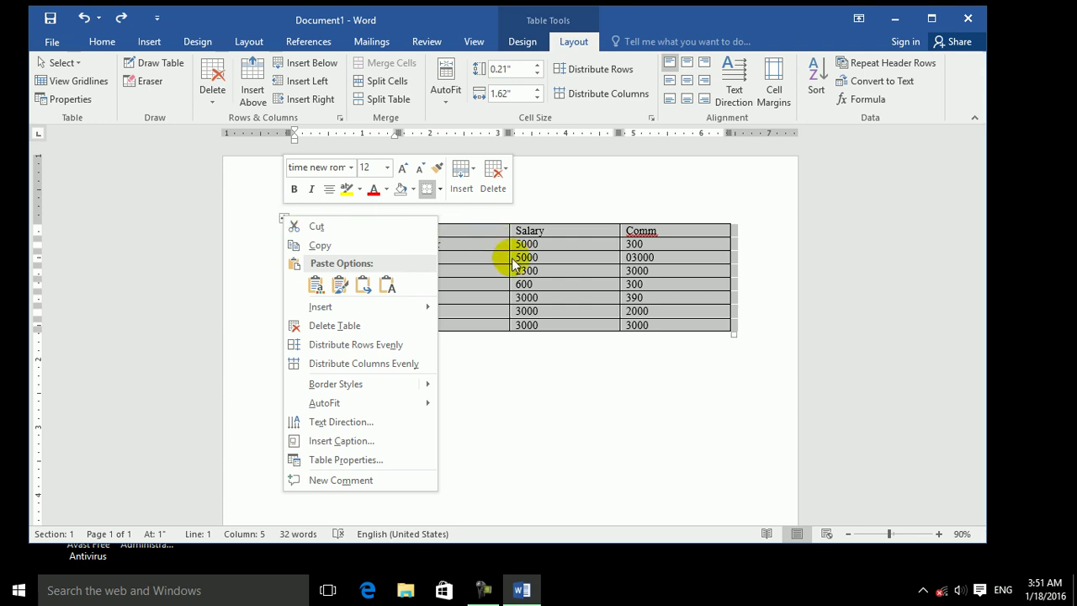
pyautogui.press('Escape')
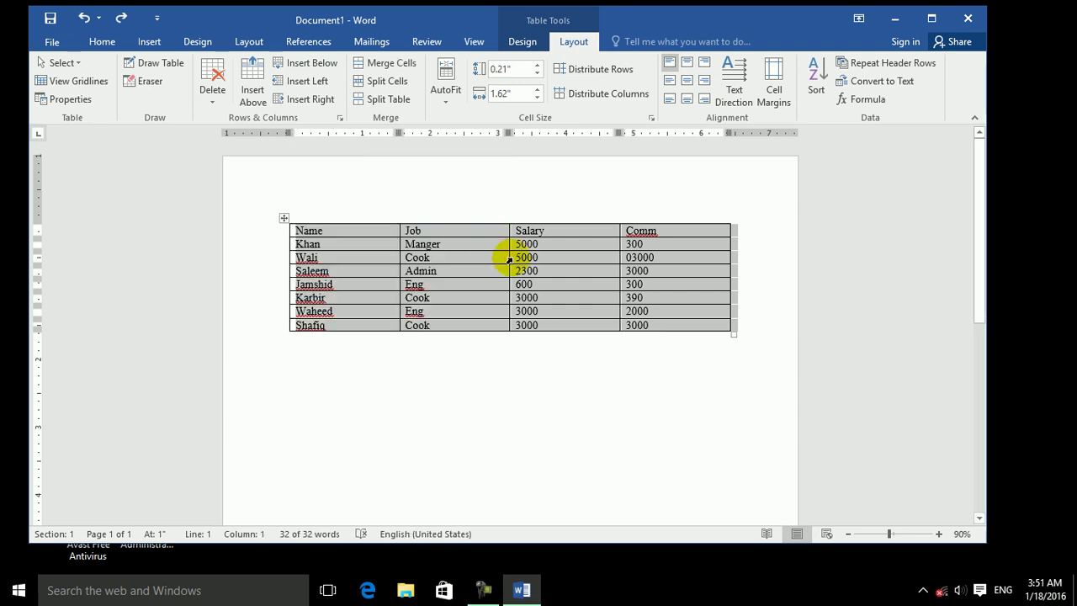
pyautogui.click(80, 63)
pyautogui.click(80, 62)
pyautogui.click(84, 80)
pyautogui.click(84, 80)
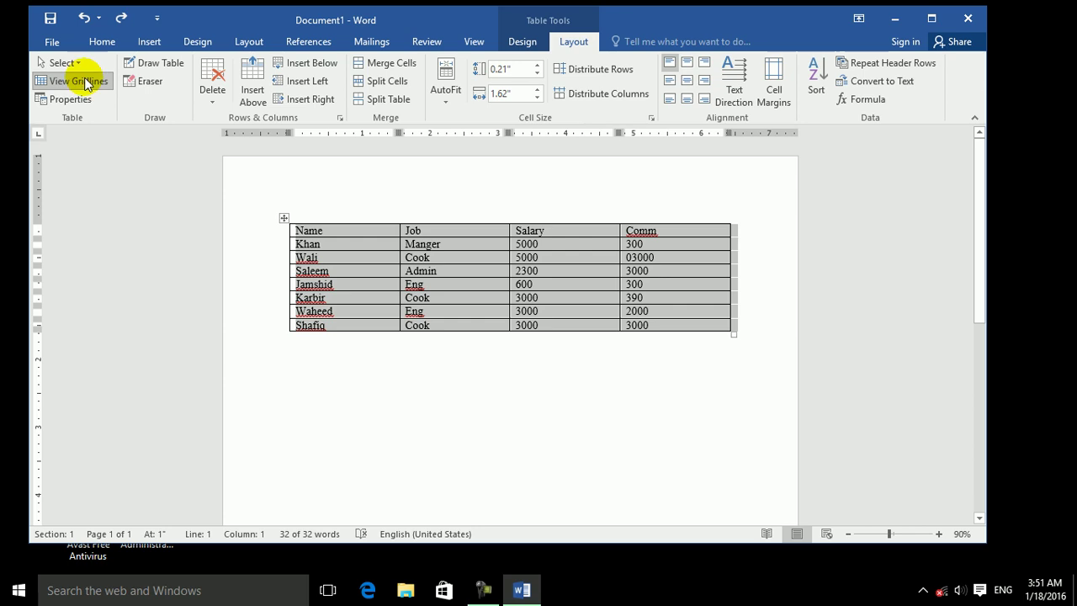
pyautogui.click(84, 80)
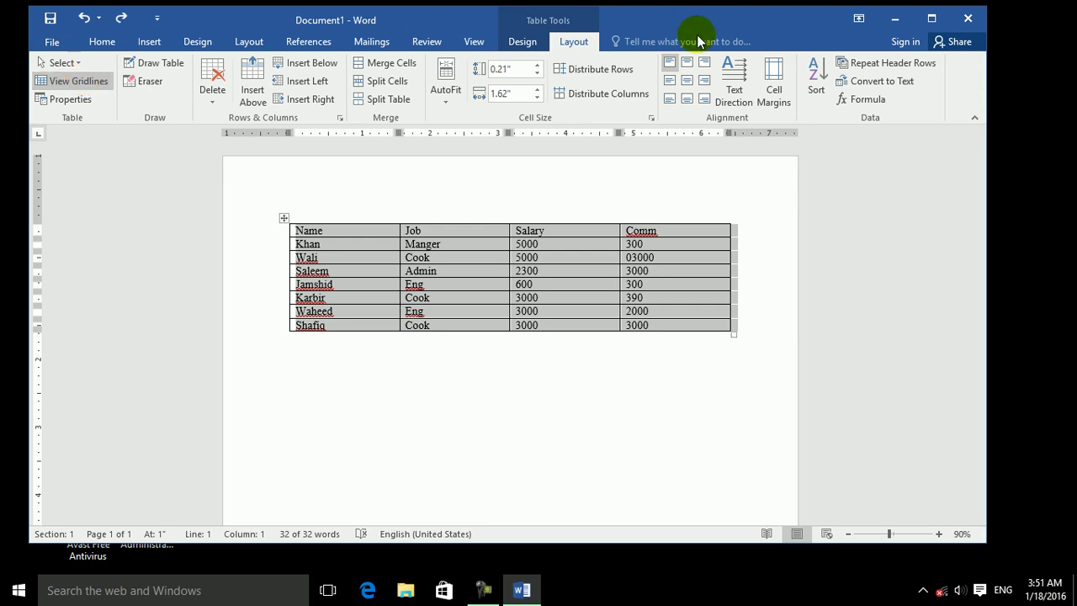
# Remove every border from the selected table with the No Border option
pyautogui.click(517, 39)
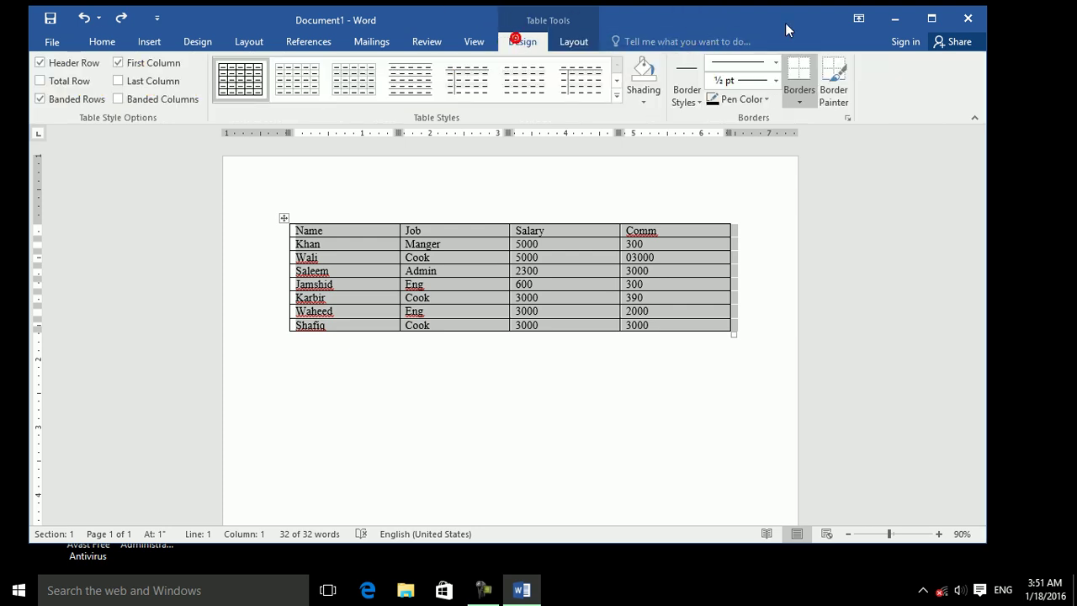
pyautogui.click(809, 94)
pyautogui.click(817, 191)
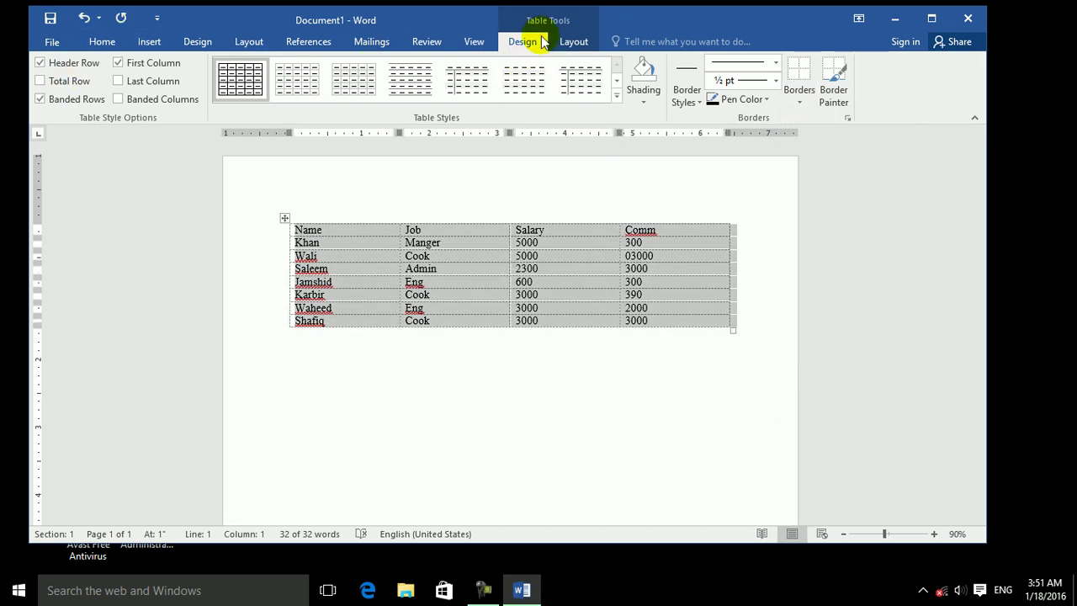
# Toggle the borderless table's gridlines off and on repeatedly, leaving them hidden
pyautogui.click(572, 42)
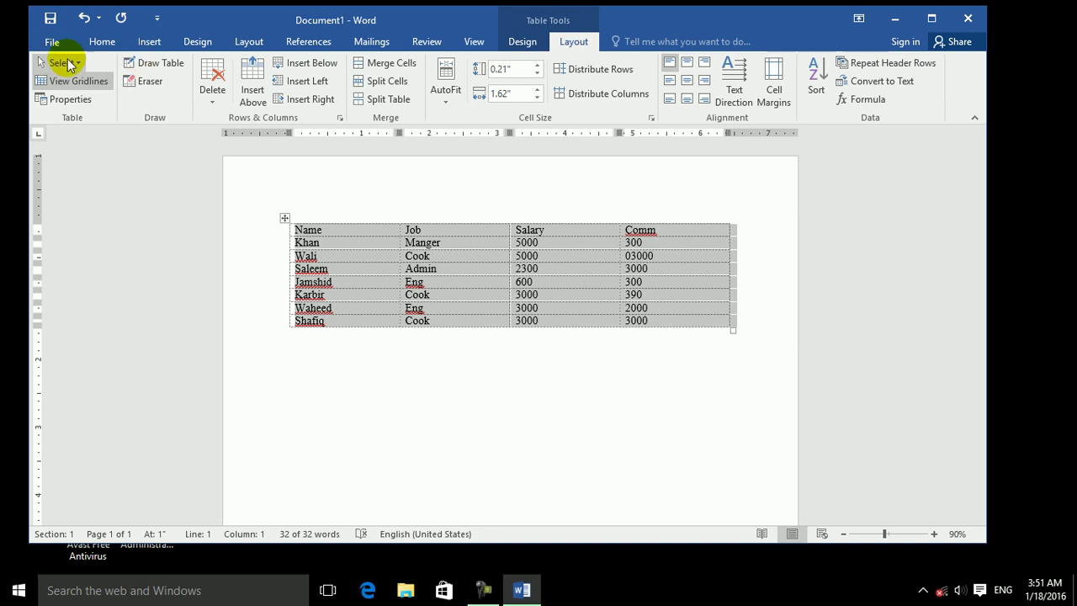
pyautogui.click(59, 81)
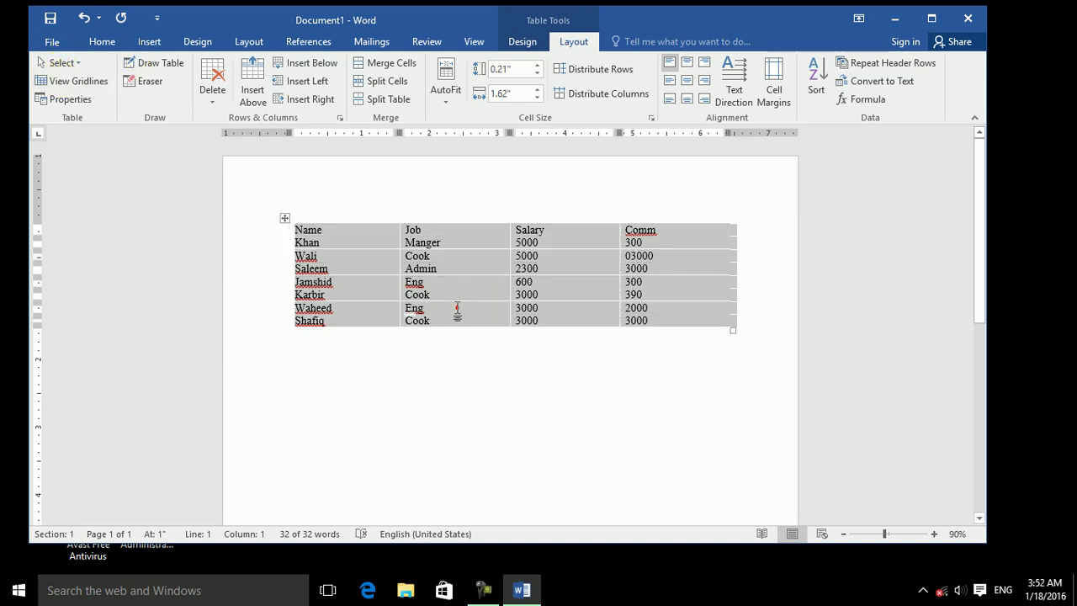
pyautogui.click(457, 308)
pyautogui.click(99, 81)
pyautogui.click(93, 81)
pyautogui.click(91, 81)
pyautogui.click(91, 81)
pyautogui.click(91, 81)
pyautogui.click(91, 81)
pyautogui.click(91, 80)
pyautogui.click(91, 81)
pyautogui.click(91, 81)
pyautogui.click(91, 81)
pyautogui.click(91, 80)
pyautogui.click(91, 81)
pyautogui.click(91, 81)
pyautogui.click(91, 81)
pyautogui.click(91, 81)
pyautogui.click(91, 81)
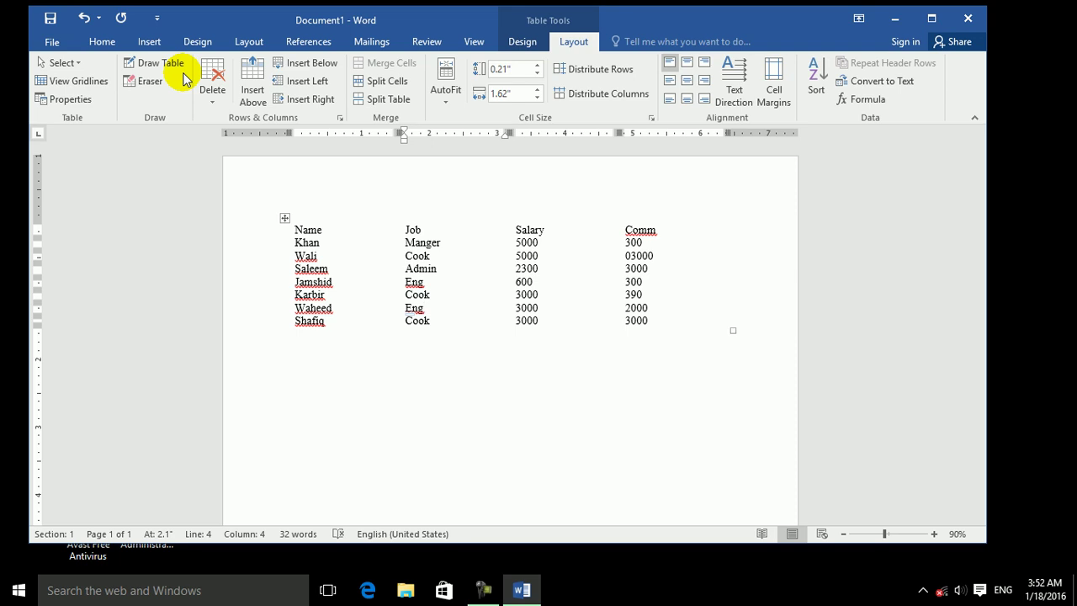
# Review the table's size, alignment, text wrapping and direction settings in Table Properties
pyautogui.click(84, 99)
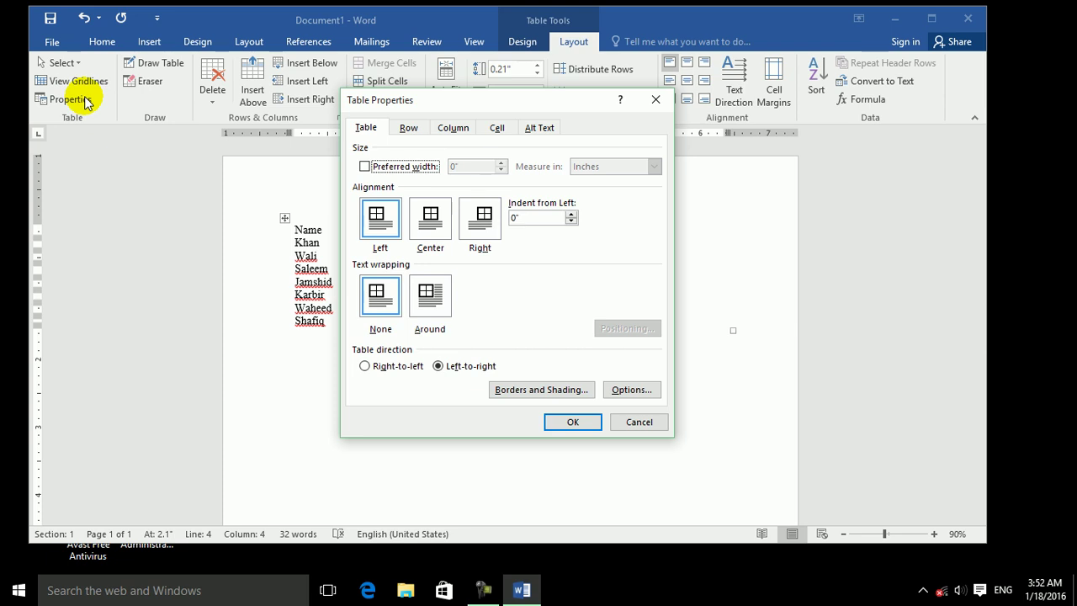
pyautogui.click(635, 424)
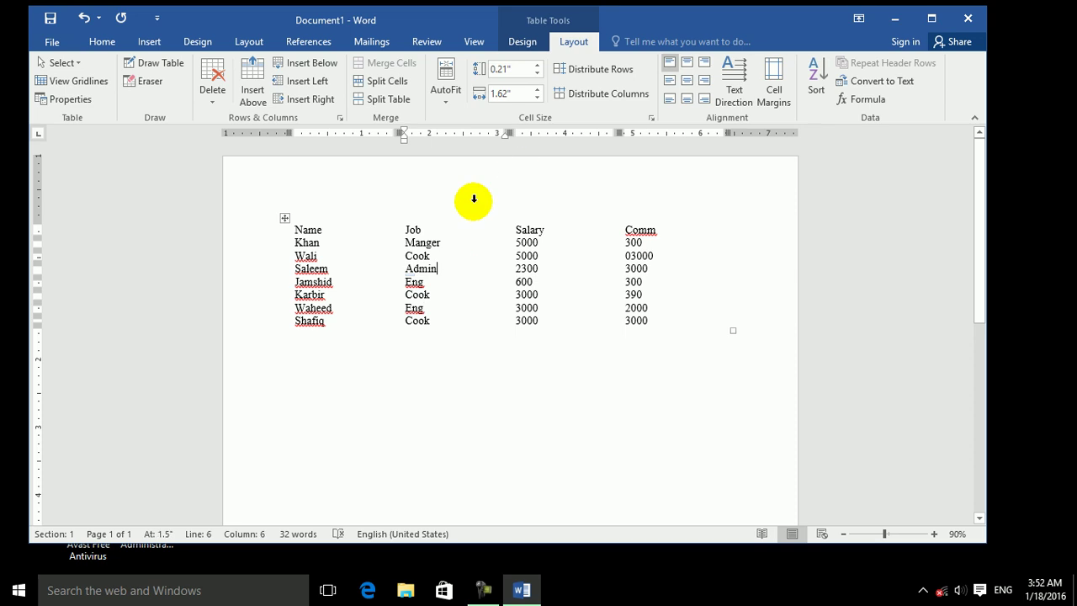
# Apply All Borders to the whole table
pyautogui.click(288, 223)
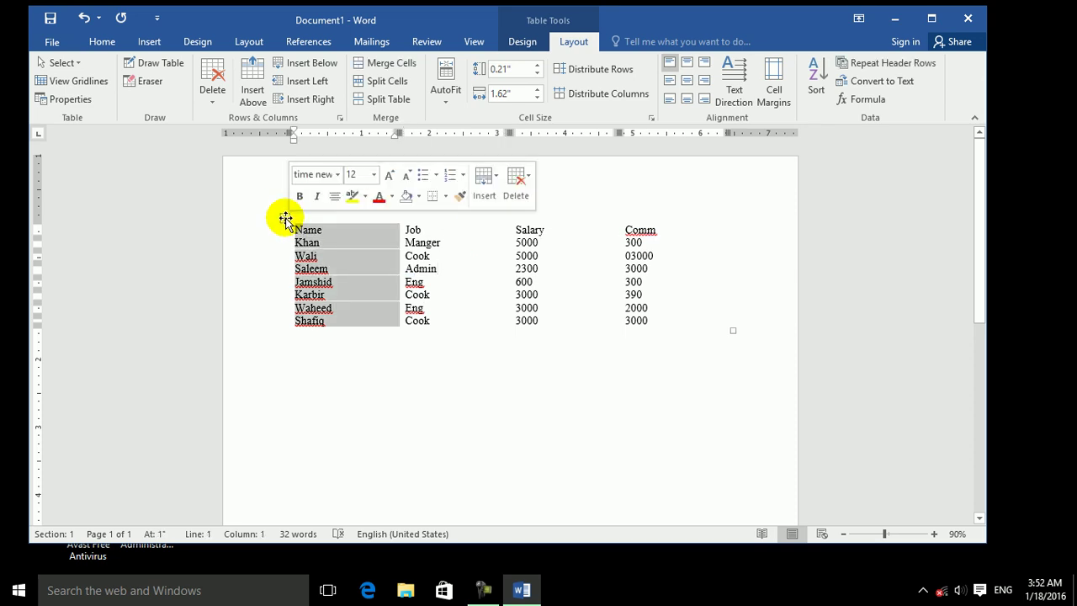
pyautogui.click(285, 218)
pyautogui.click(528, 46)
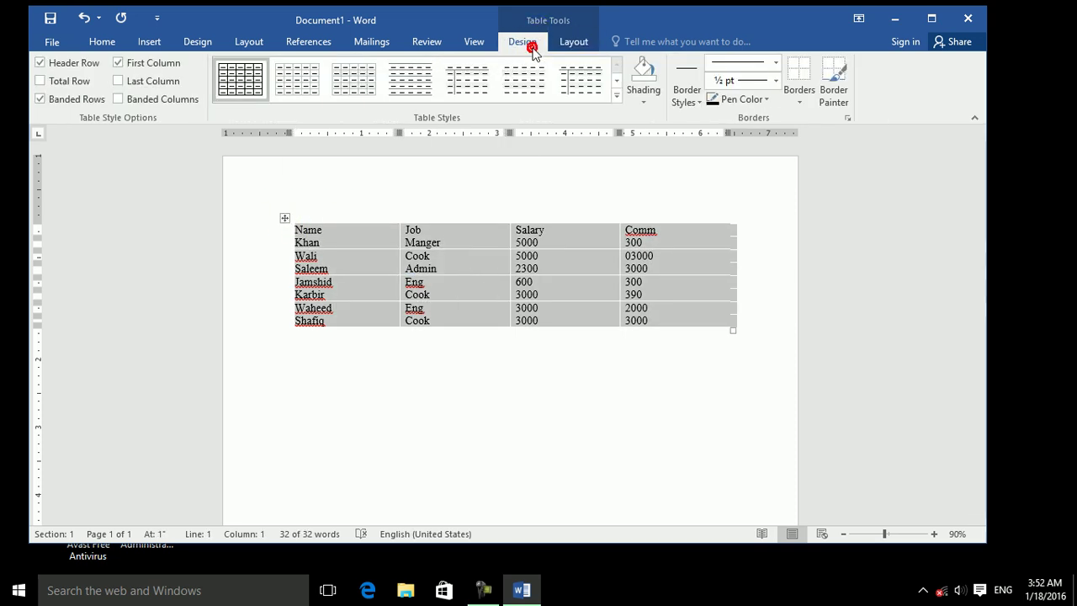
pyautogui.click(797, 103)
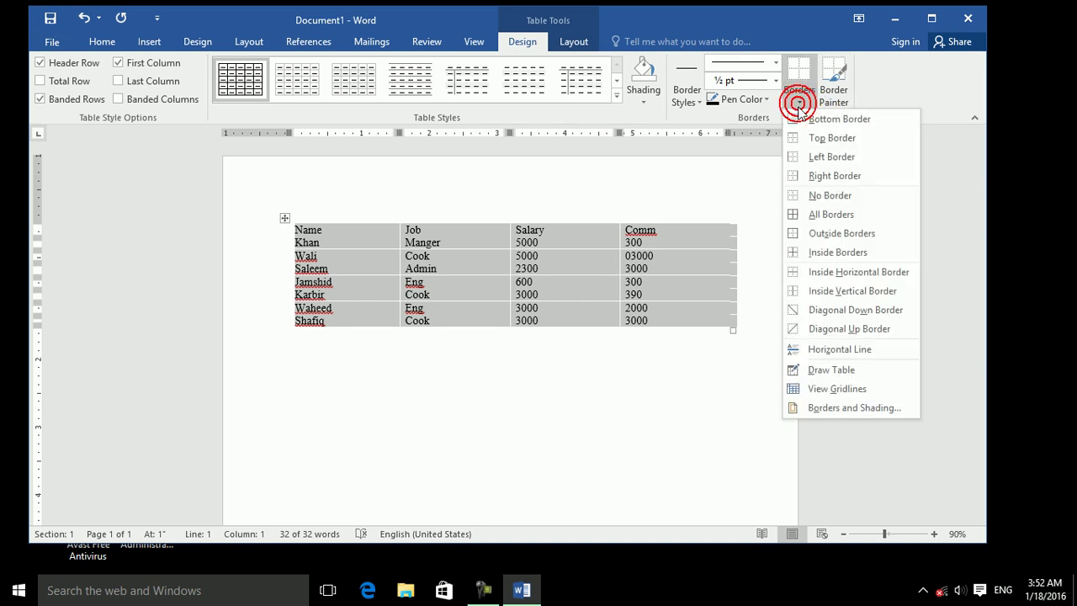
pyautogui.click(821, 213)
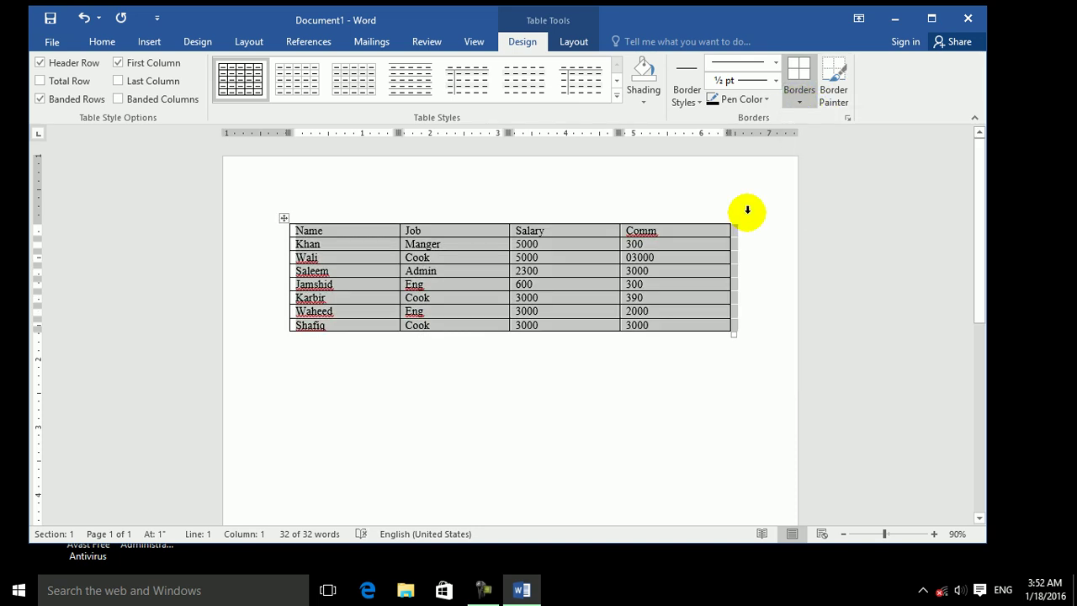
# AutoFit the table's column widths to their contents
pyautogui.click(573, 44)
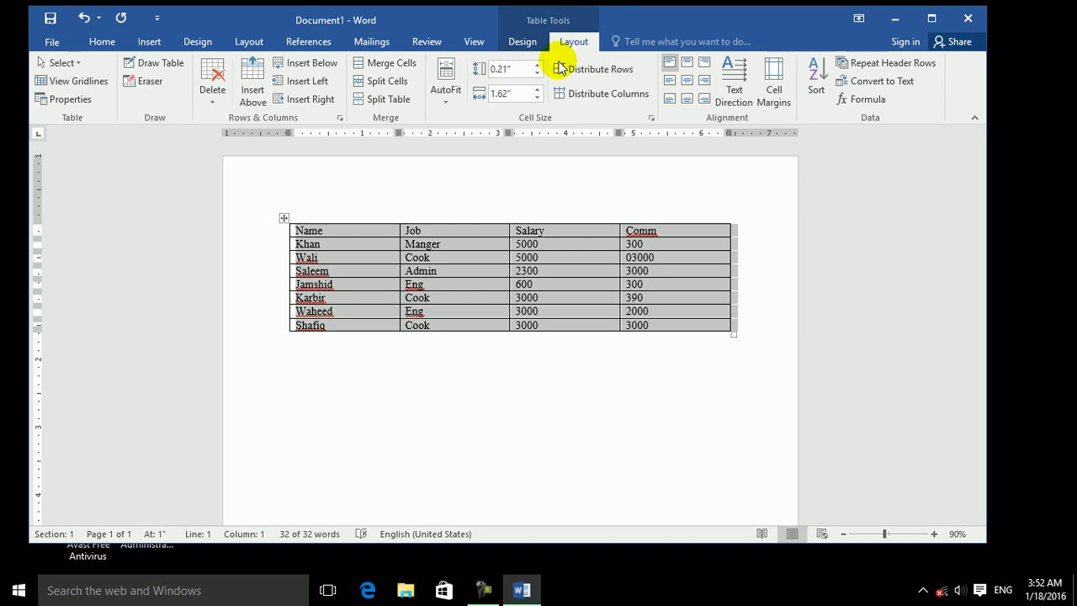
pyautogui.click(441, 105)
pyautogui.click(473, 122)
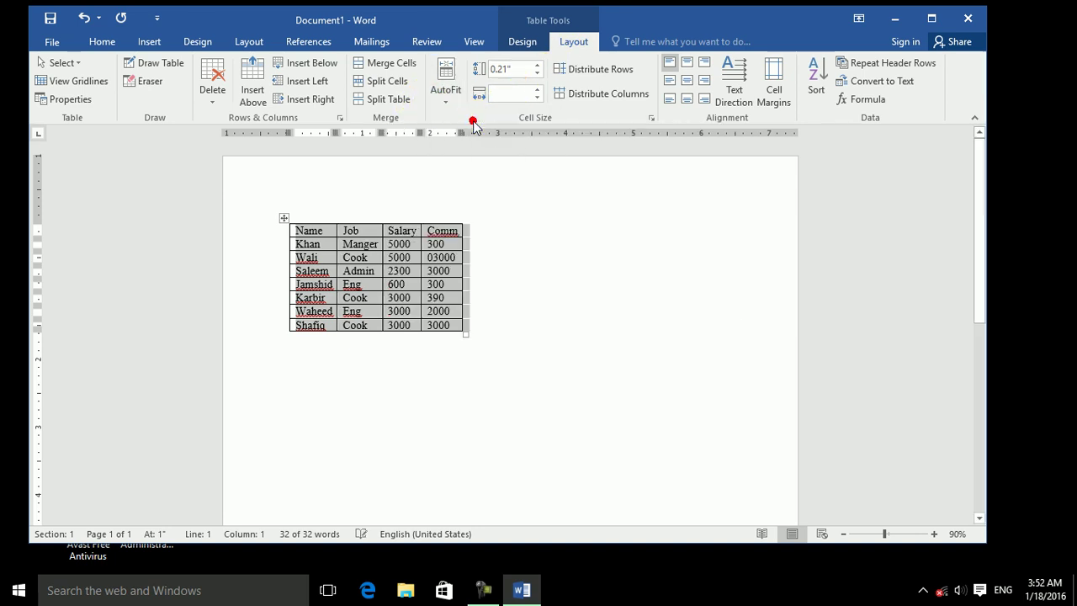
# Generate sample paragraphs directly below the table with =rand()
pyautogui.click(390, 347)
pyautogui.write('=rand()')
pyautogui.press('Return')
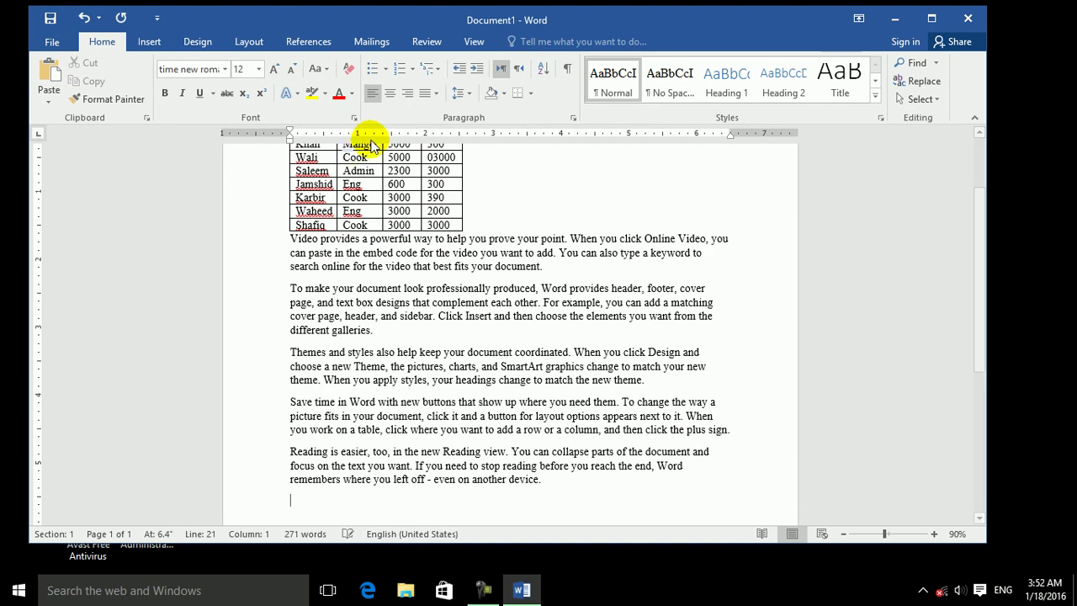
# Set the table's alignment on the page to Center through its table properties
pyautogui.click(370, 173)
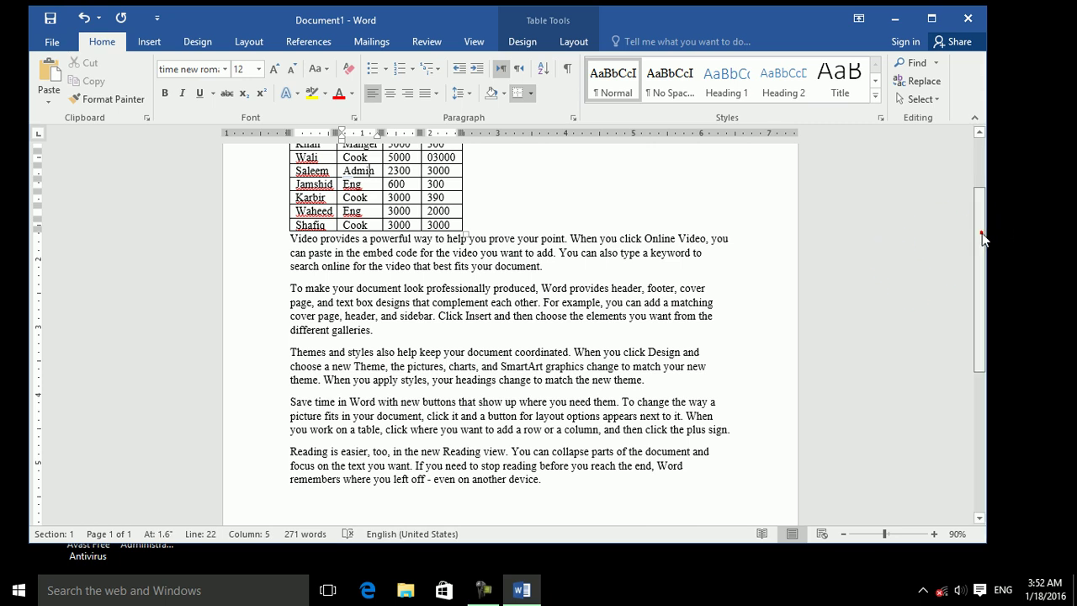
pyautogui.moveTo(976, 239); pyautogui.dragTo(974, 161)
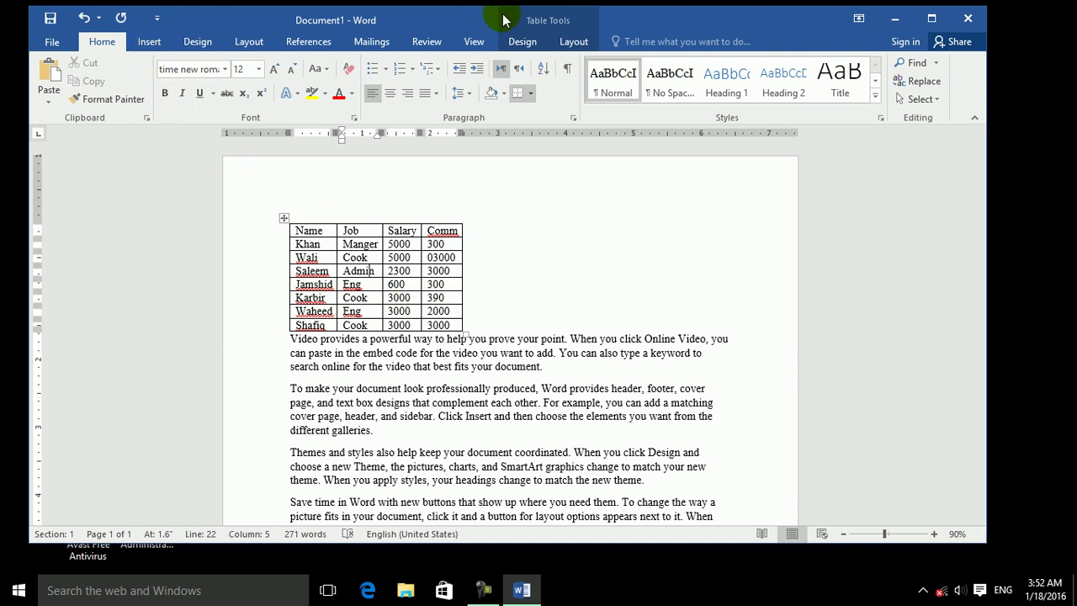
pyautogui.click(573, 42)
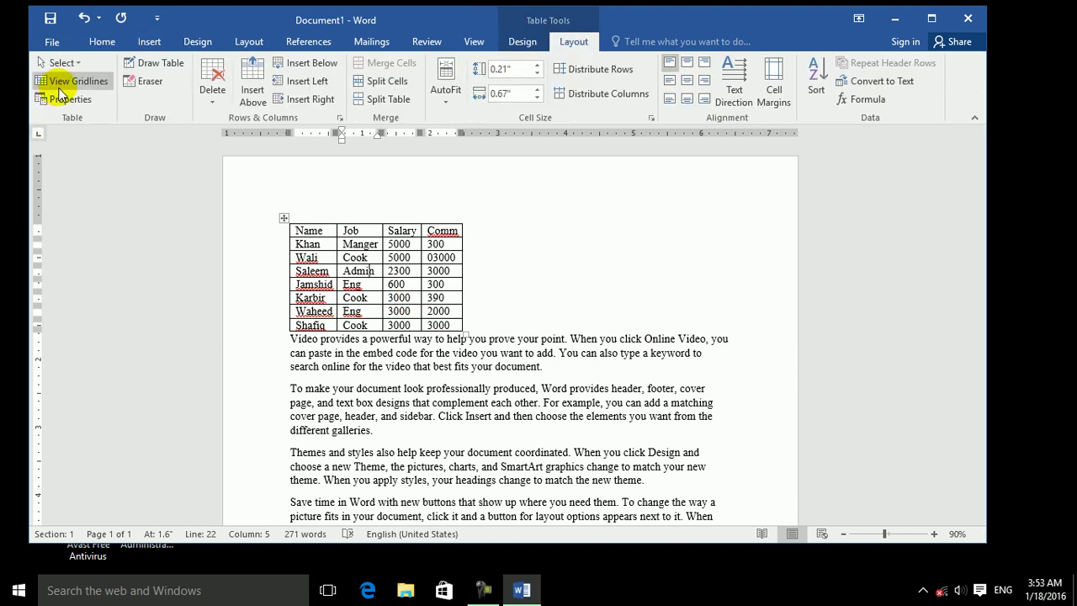
pyautogui.click(52, 98)
pyautogui.click(429, 219)
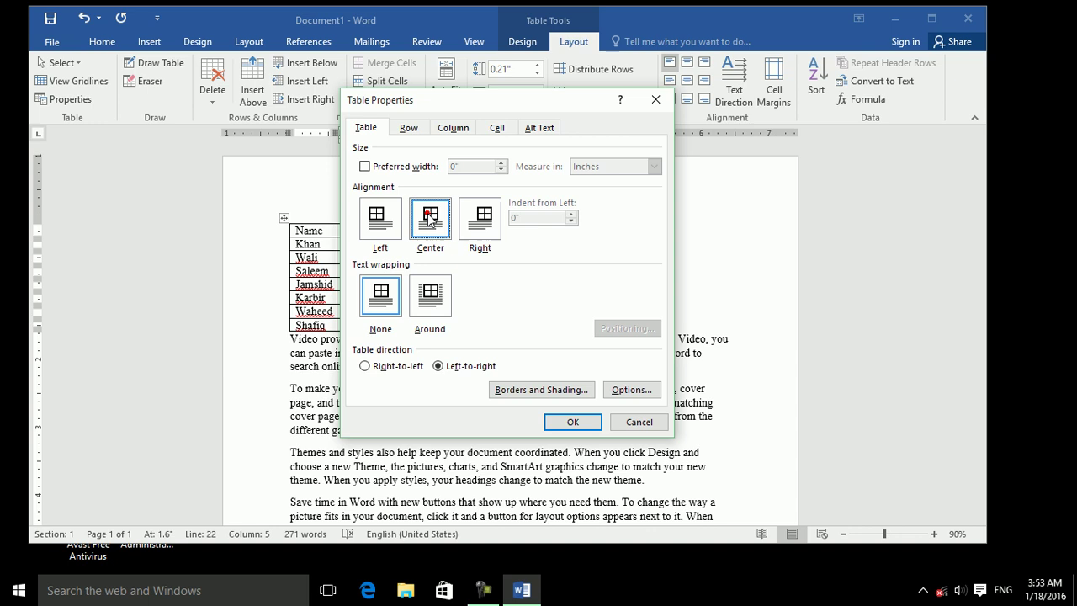
pyautogui.click(571, 421)
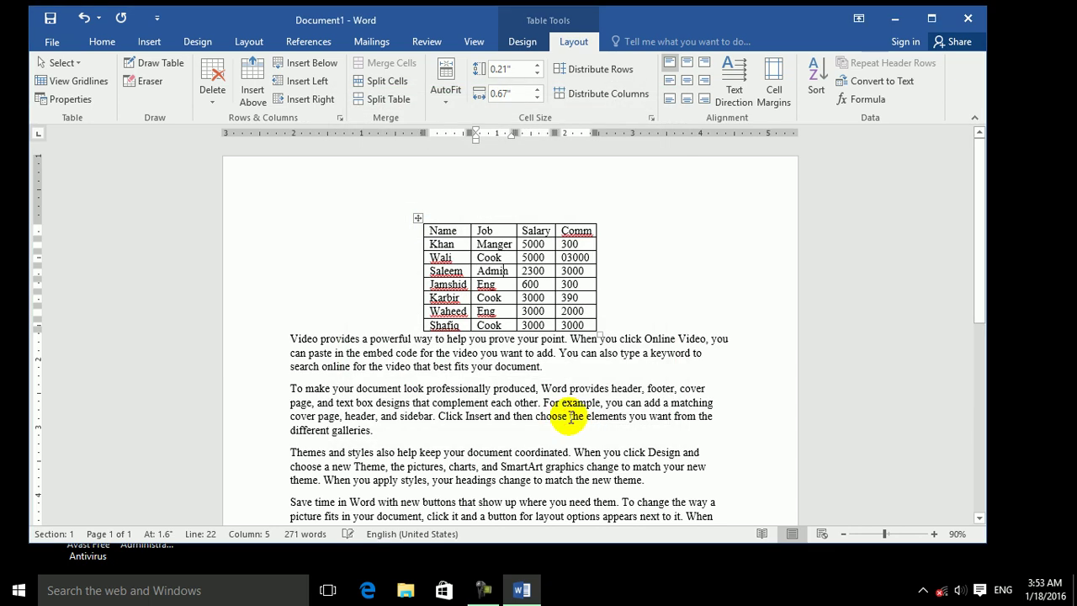
# Change the table's alignment on the page to Right in its table properties
pyautogui.click(52, 99)
pyautogui.click(489, 217)
pyautogui.click(569, 422)
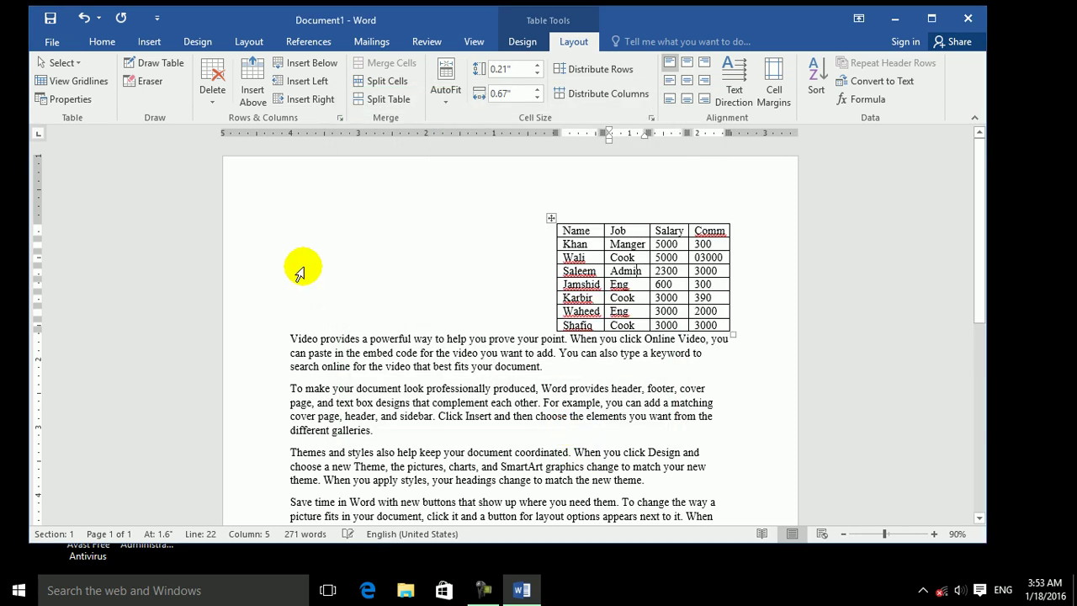
# Try widening the right-aligned table by enabling a preferred width measured in inches
pyautogui.click(67, 99)
pyautogui.click(364, 165)
pyautogui.click(637, 168)
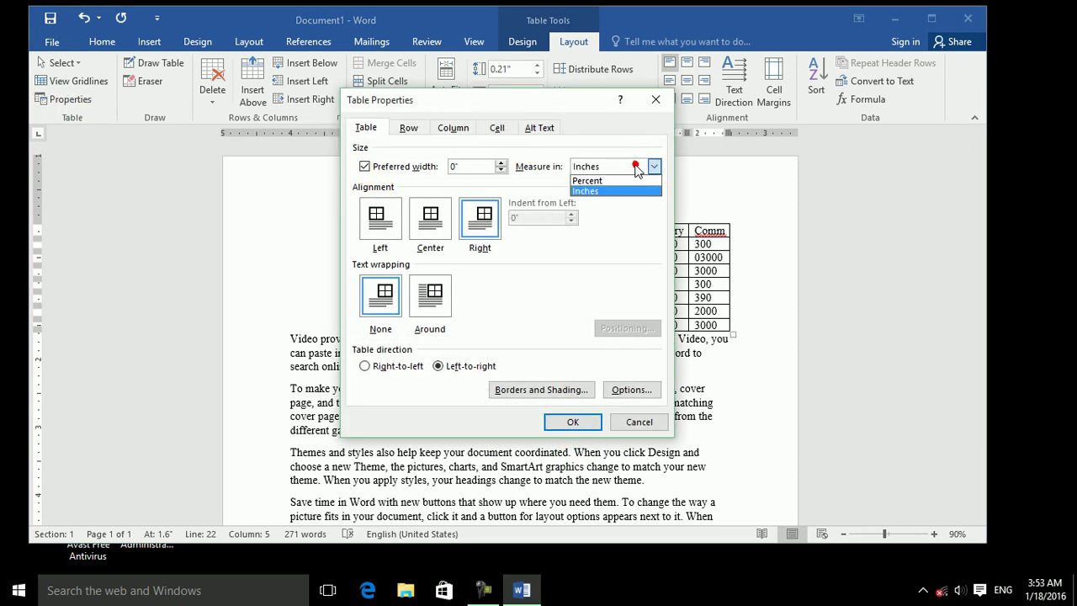
pyautogui.click(502, 161)
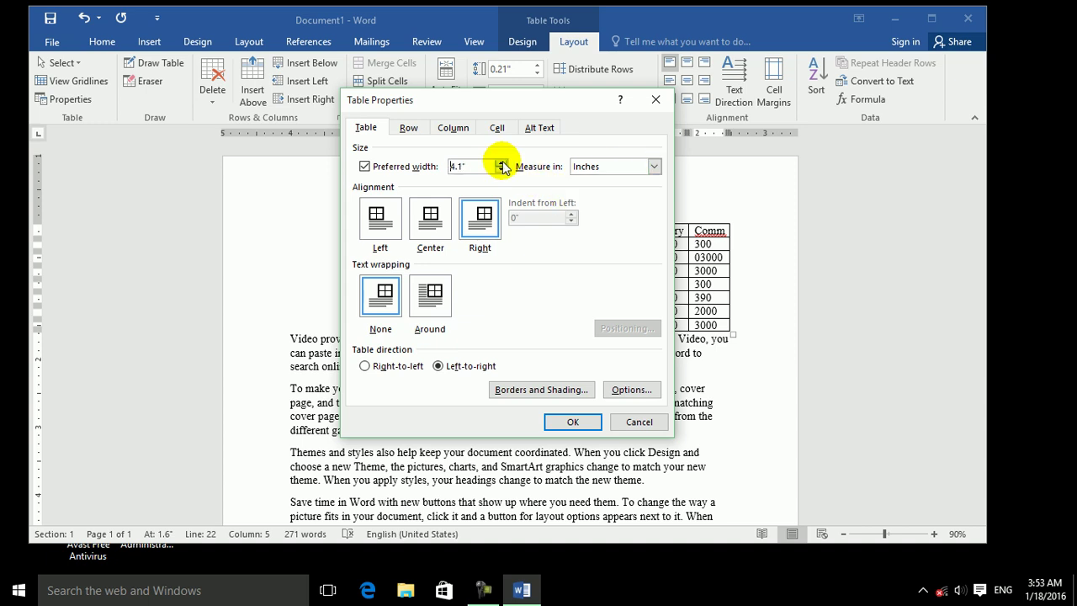
pyautogui.click(572, 422)
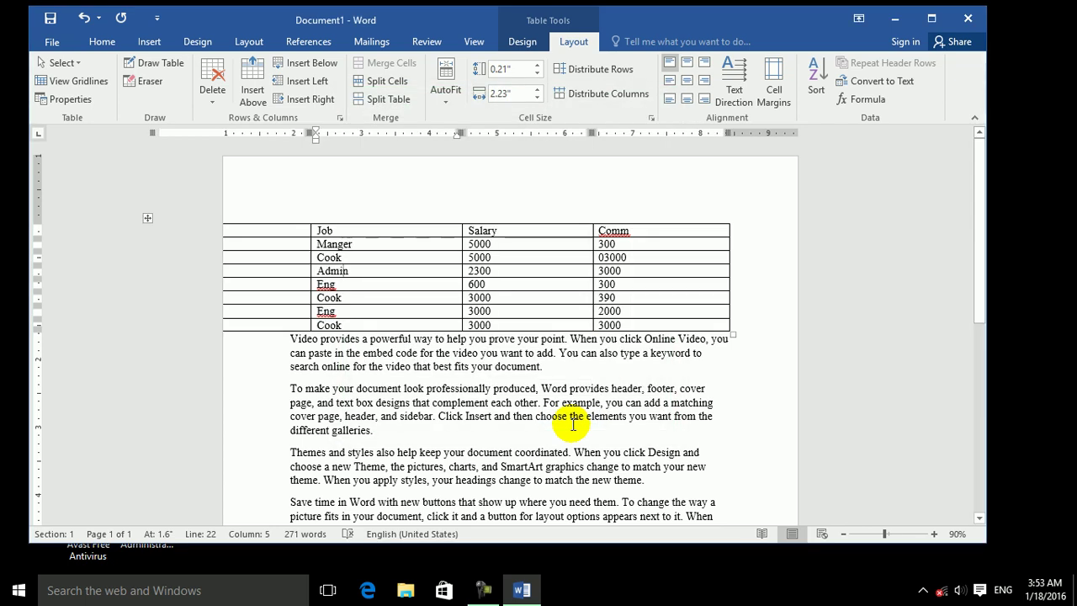
# Set the table's text wrapping to Around so the sample paragraphs flow beside it
pyautogui.click(67, 98)
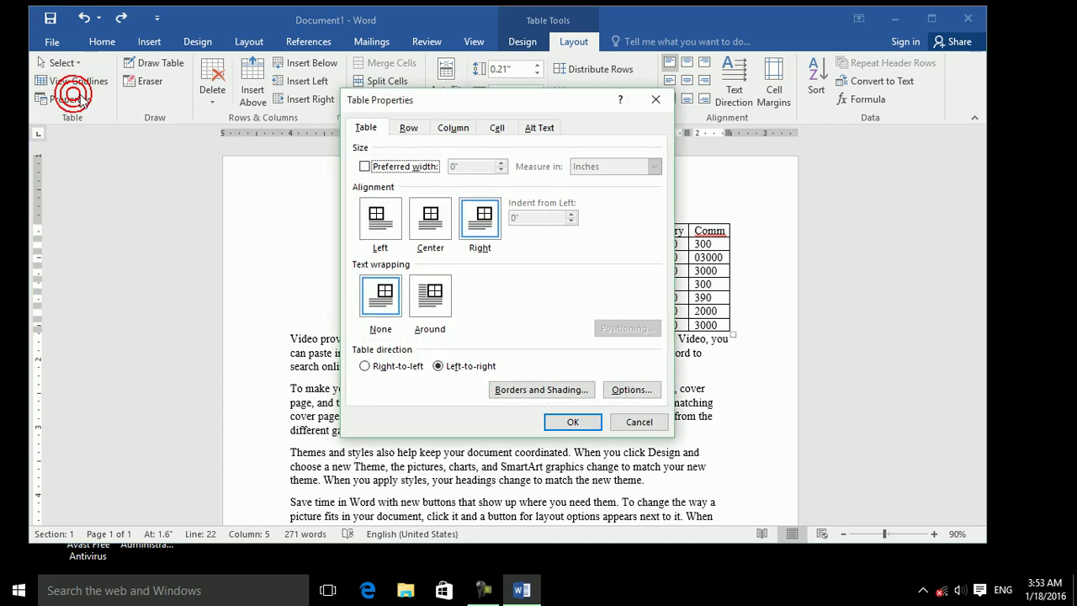
pyautogui.click(430, 295)
pyautogui.click(572, 421)
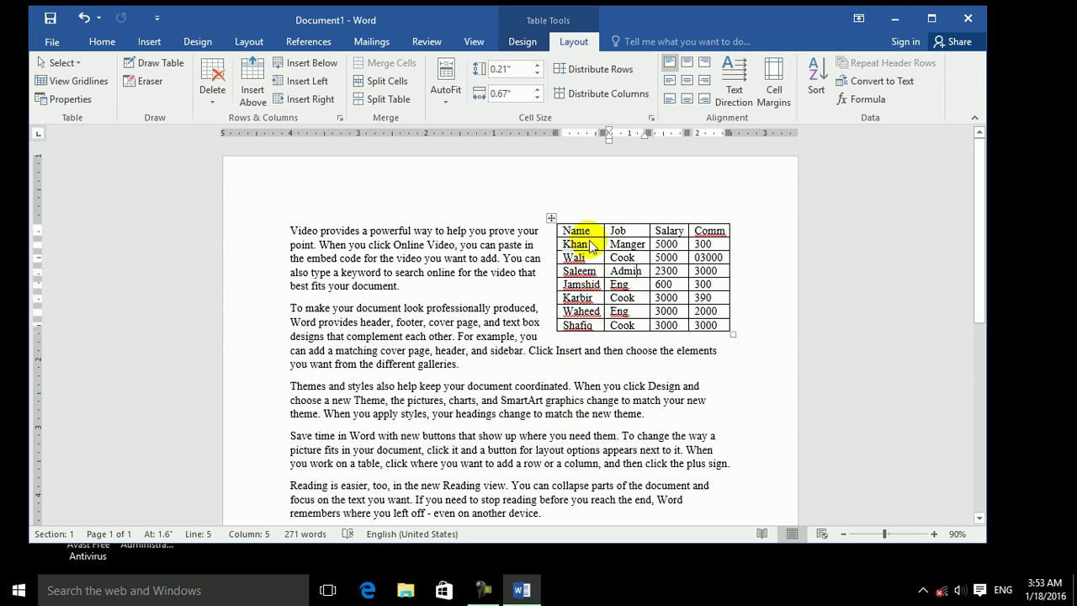
pyautogui.click(556, 229)
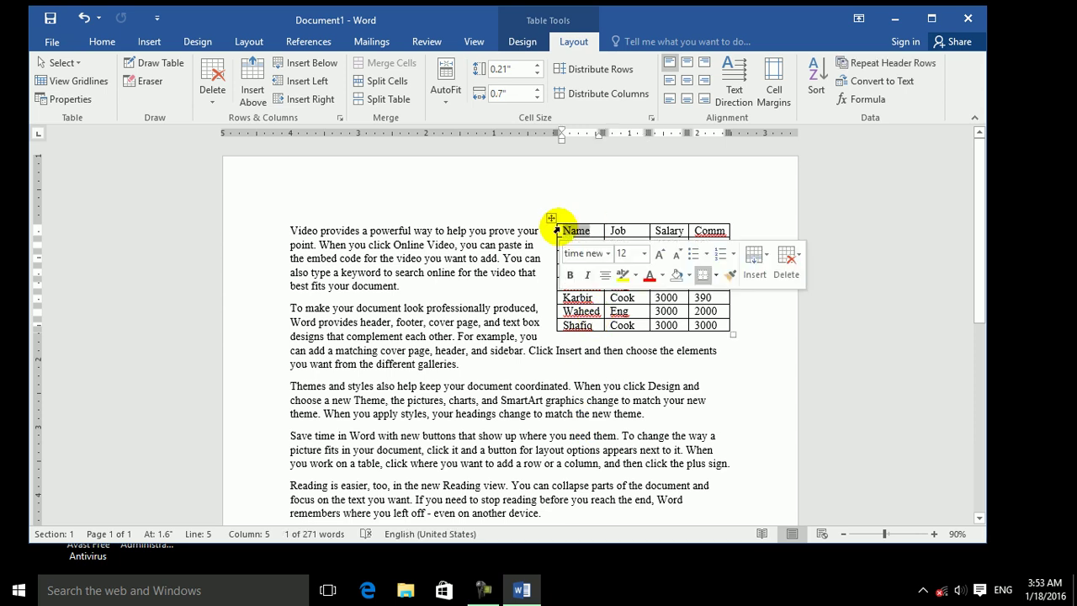
pyautogui.press('alt')
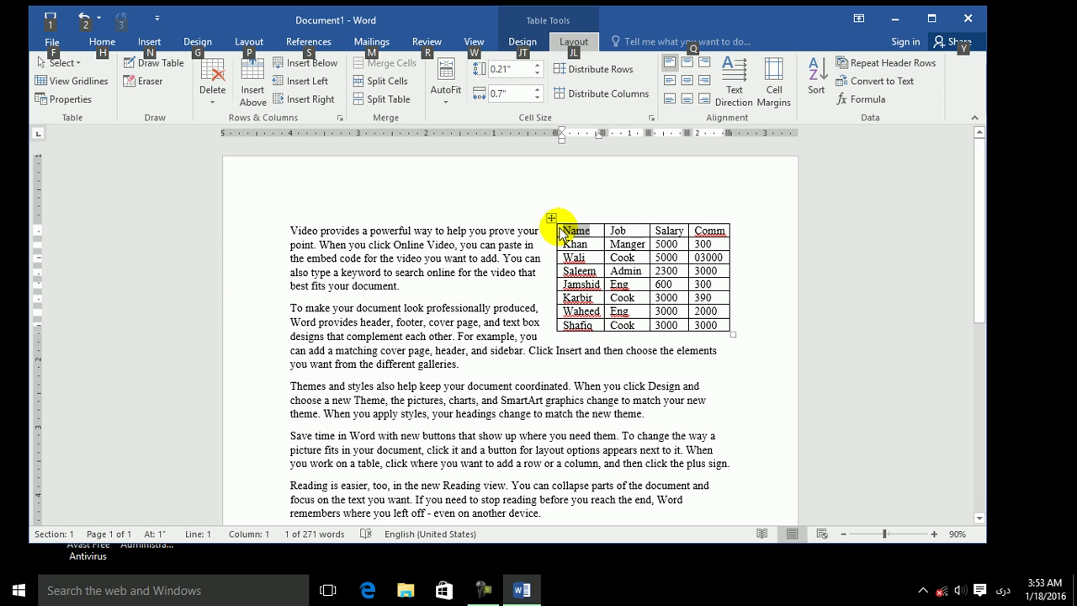
pyautogui.press('h')
pyautogui.press('s')
pyautogui.press('l')
pyautogui.press('a')
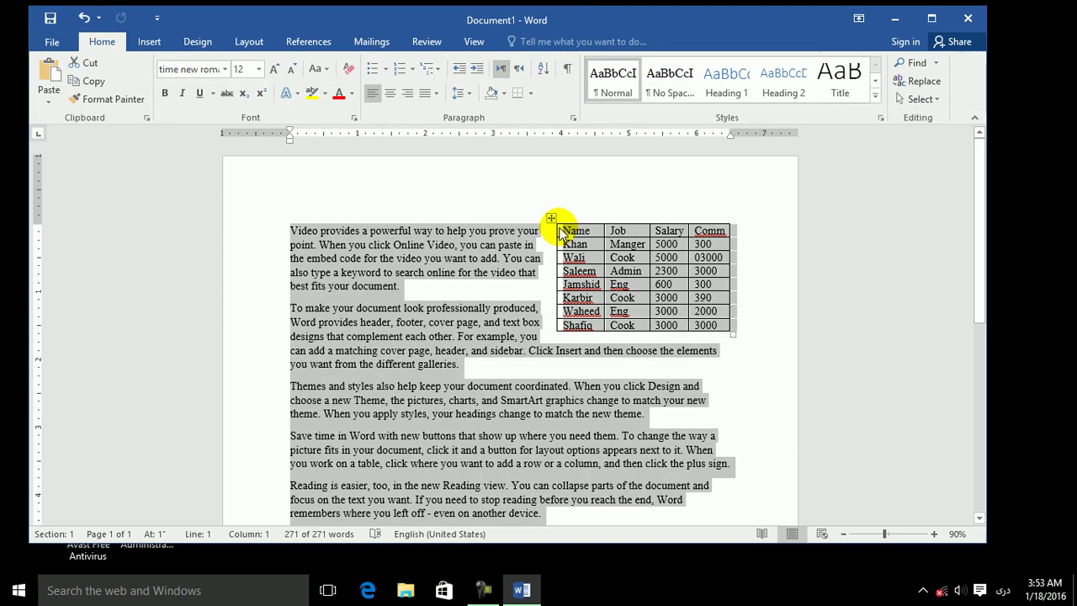
pyautogui.press('Delete')
pyautogui.hotkey('ctrl', 'z')
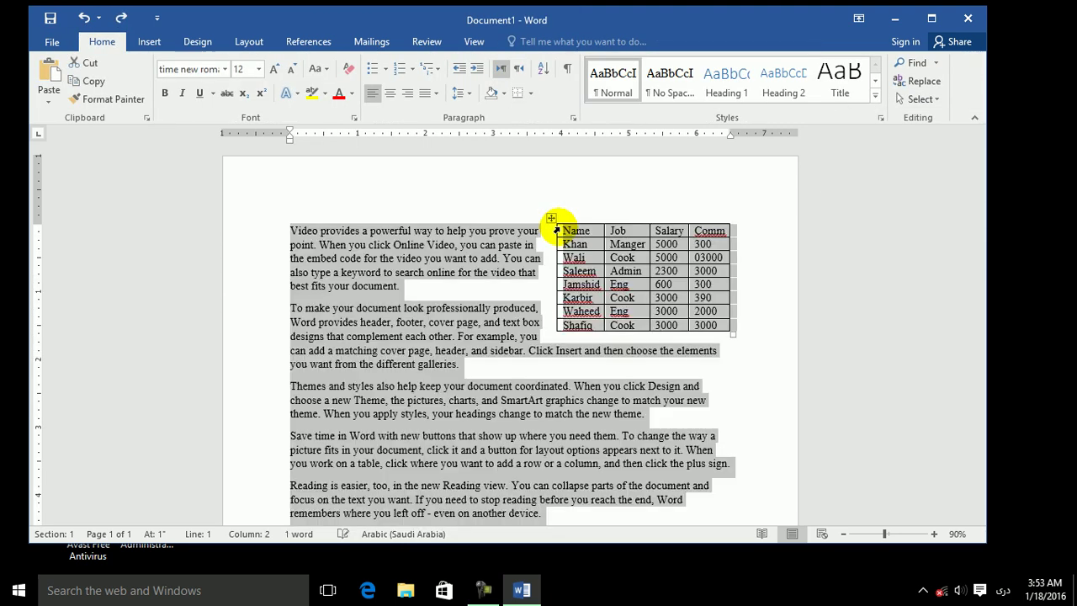
# Replace the first column's header text "Name" with "اسم"
pyautogui.doubleClick(577, 232)
pyautogui.doubleClick(579, 235)
pyautogui.write('اسم')
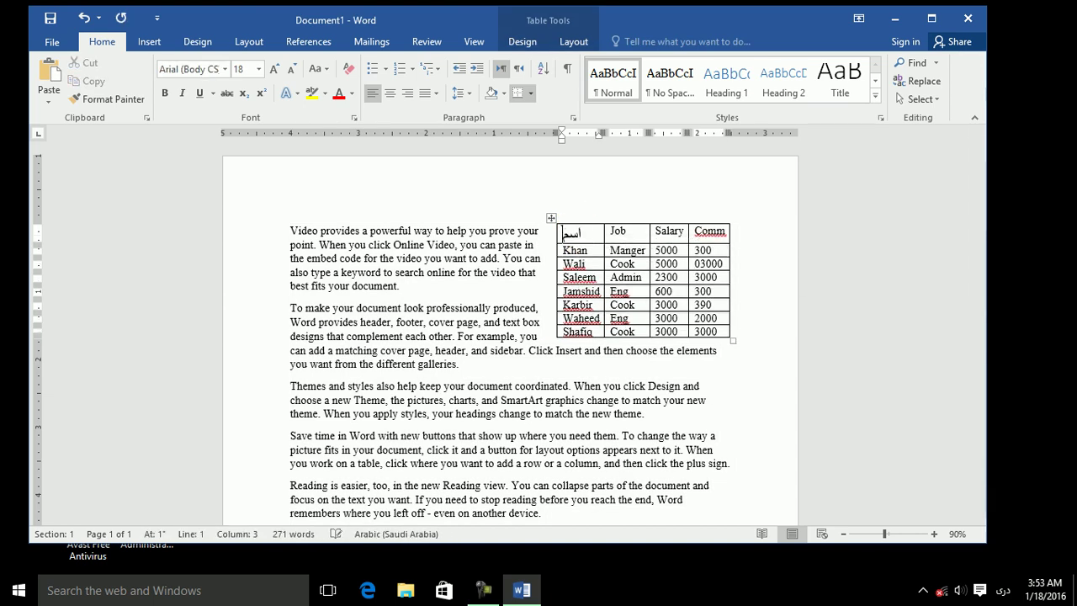
pyautogui.click(426, 250)
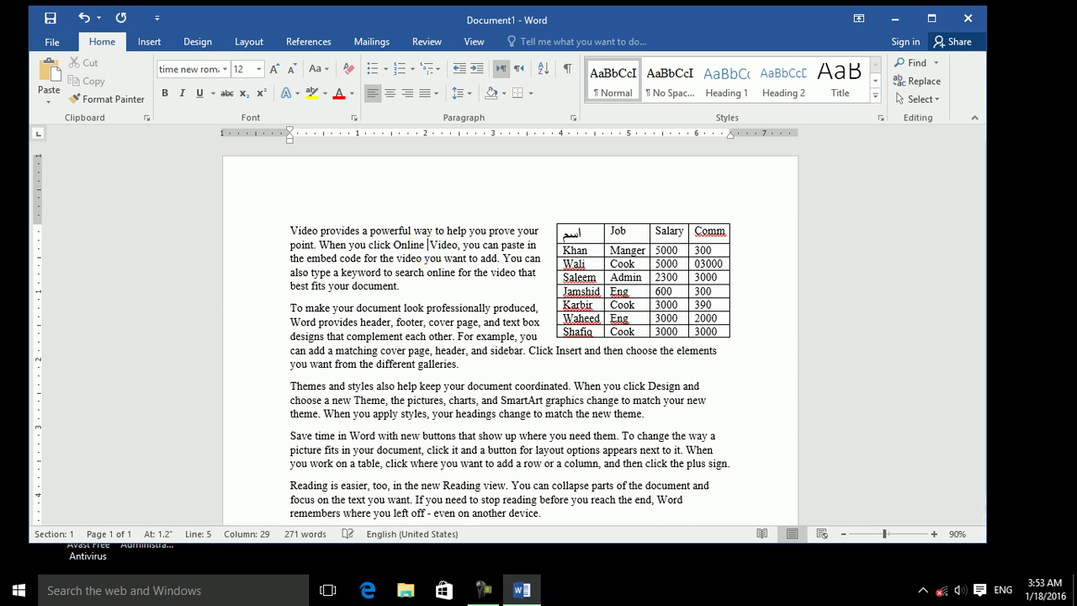
# Set the table's text wrapping to None in its table properties
pyautogui.click(622, 224)
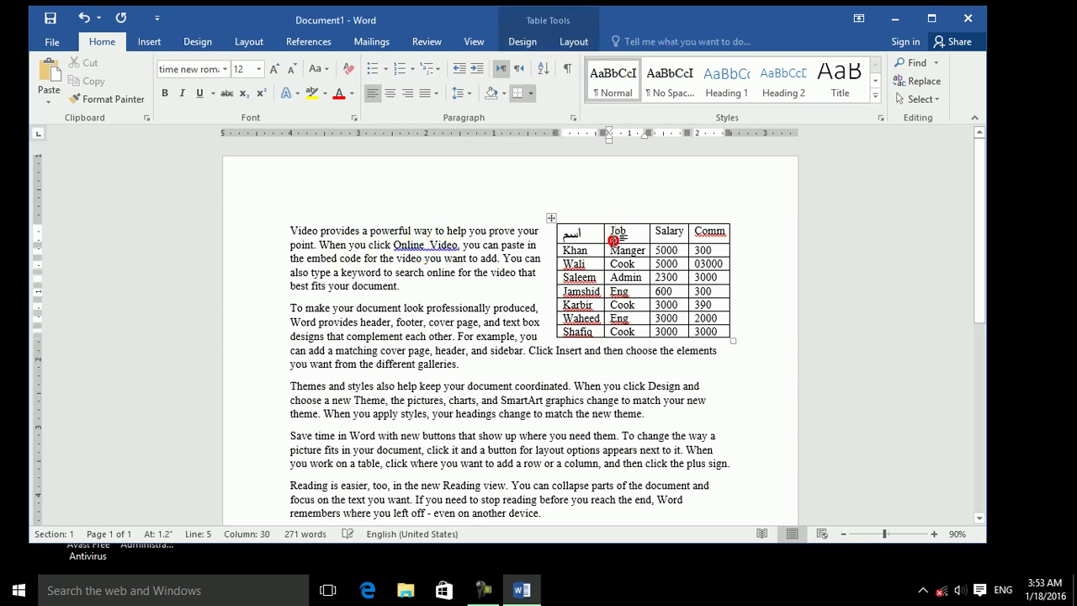
pyautogui.click(559, 42)
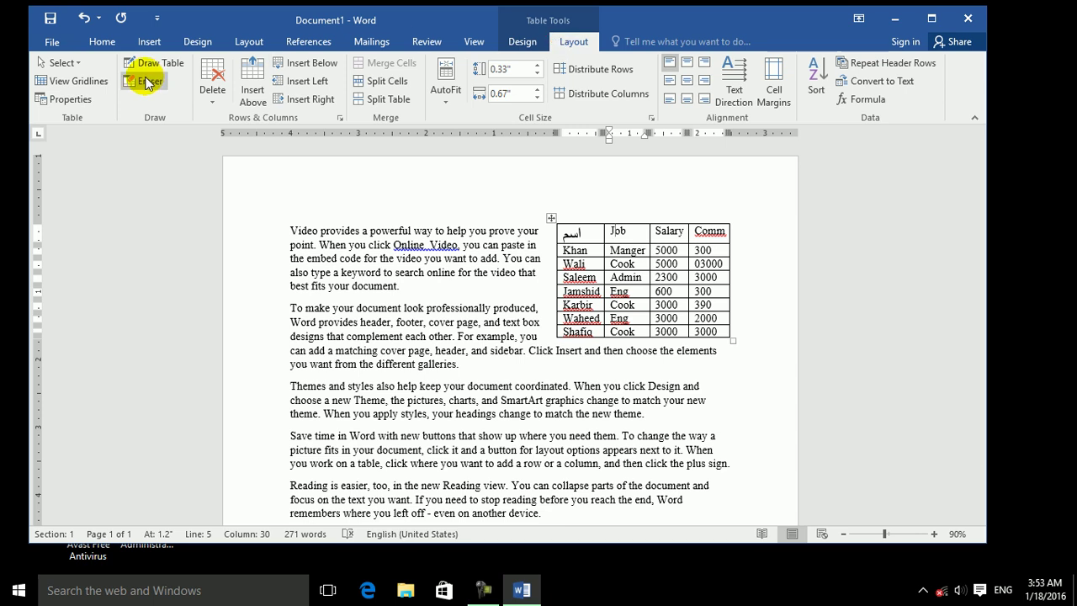
pyautogui.click(68, 98)
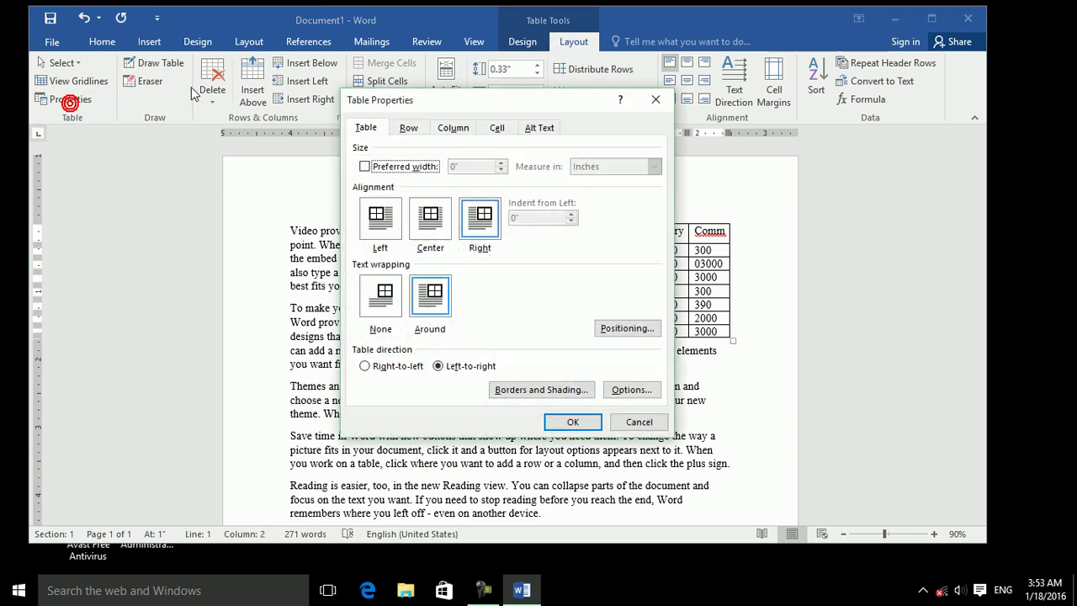
pyautogui.click(382, 293)
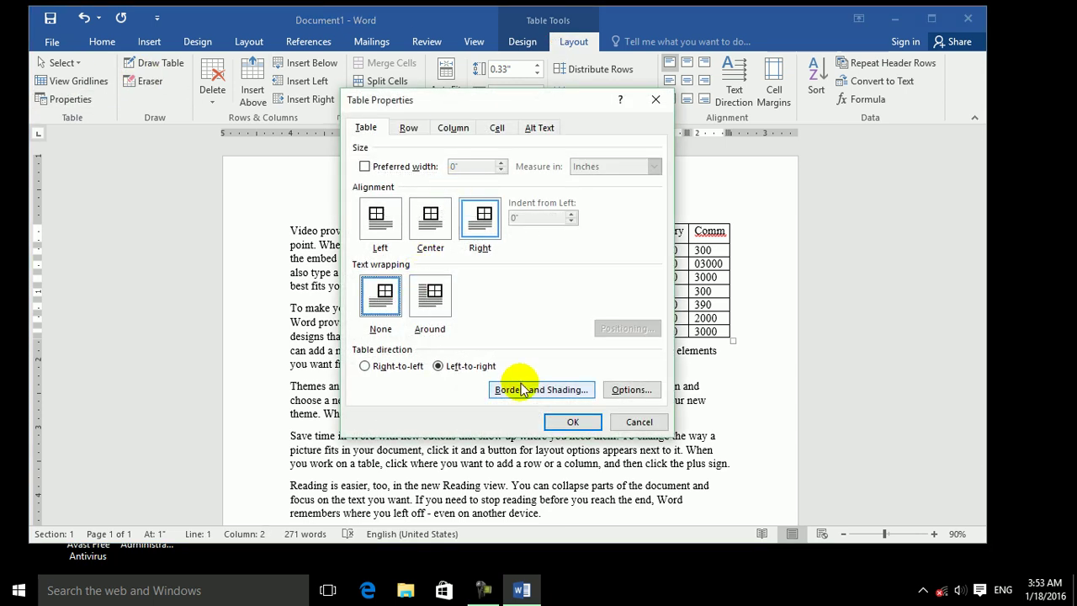
pyautogui.click(572, 421)
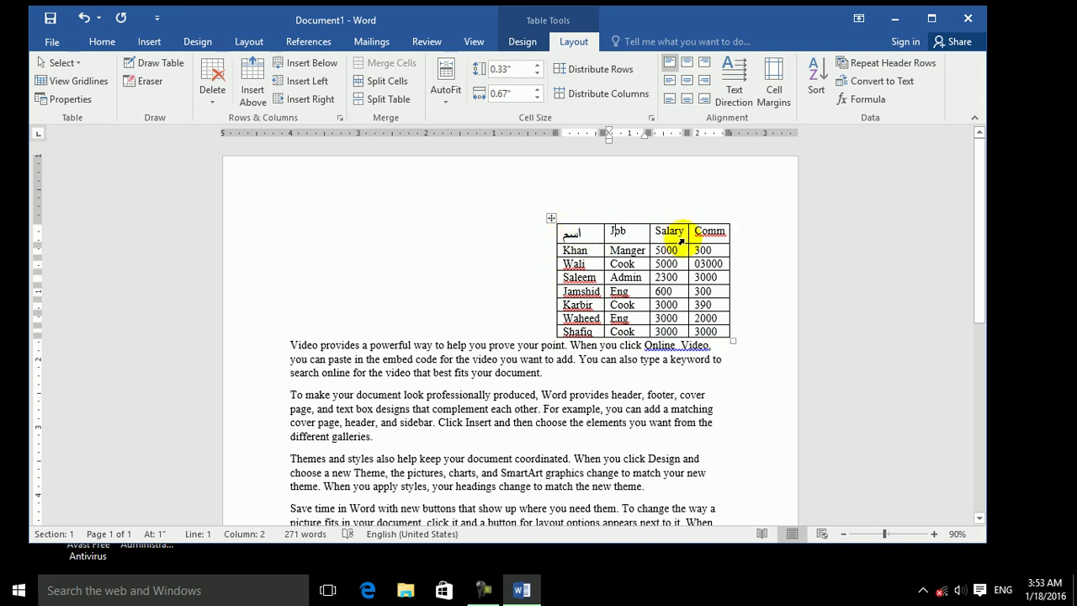
# Try switching the table's direction to Right-to-left, and undo that change
pyautogui.click(71, 98)
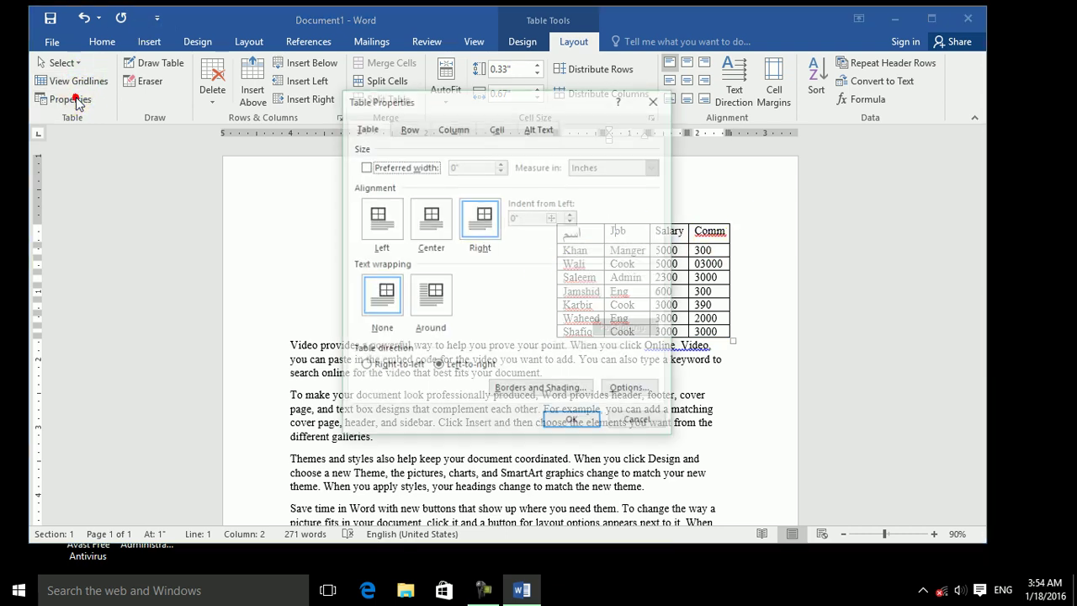
pyautogui.click(384, 365)
pyautogui.click(570, 419)
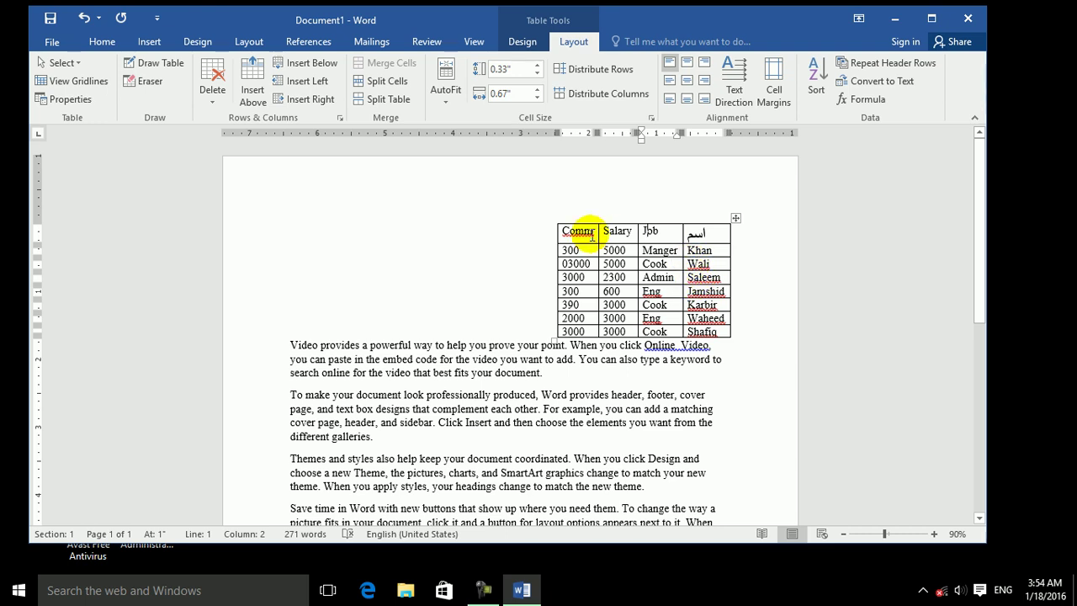
pyautogui.hotkey('ctrl', 'z')
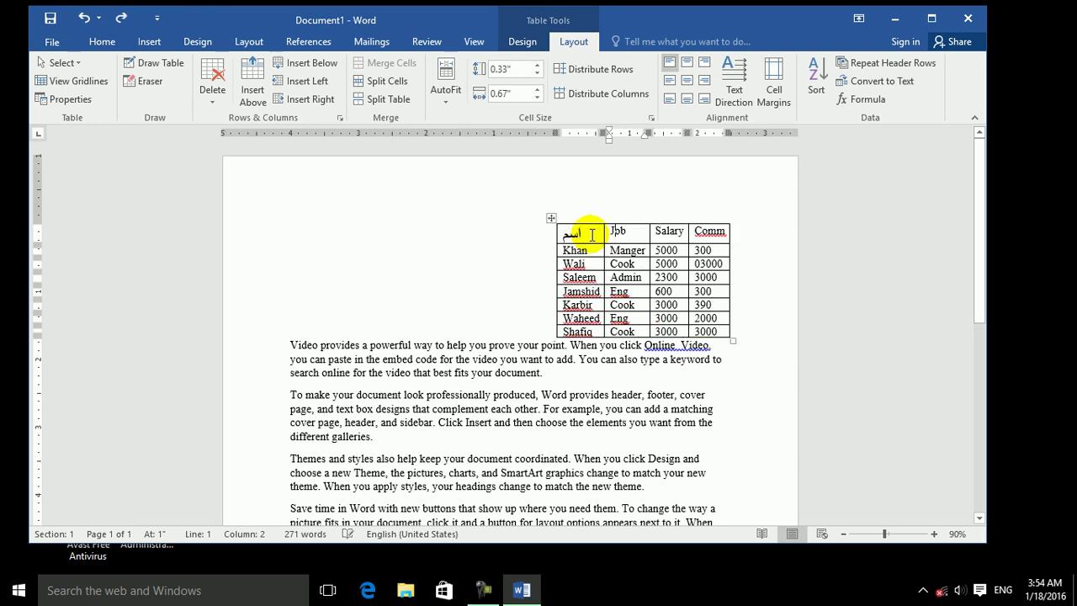
# Apply the Grid border setting to the whole table from the Borders and Shading options in its properties
pyautogui.click(71, 99)
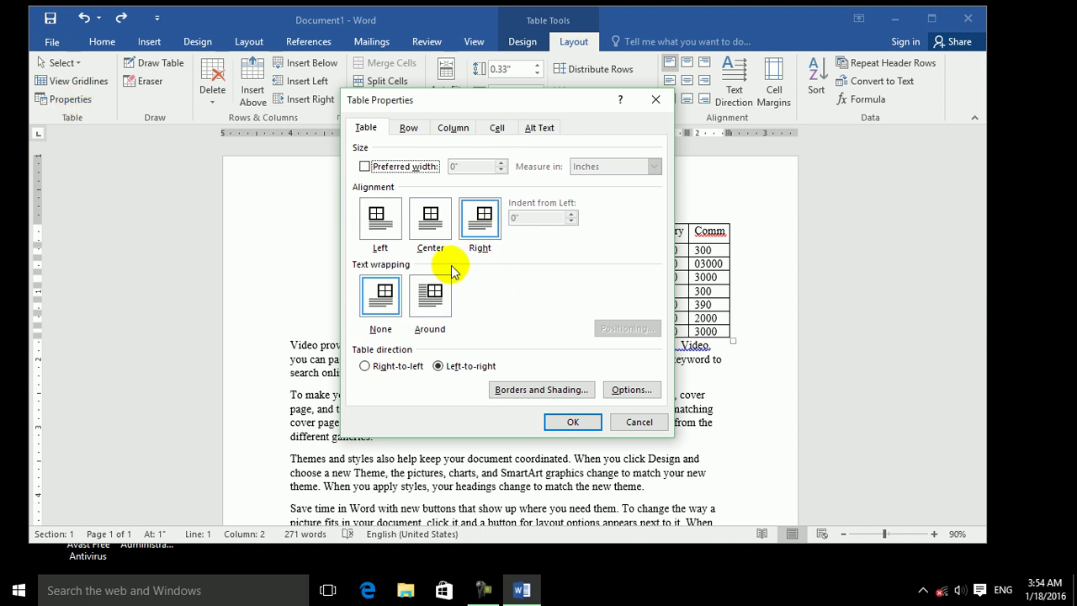
pyautogui.click(429, 293)
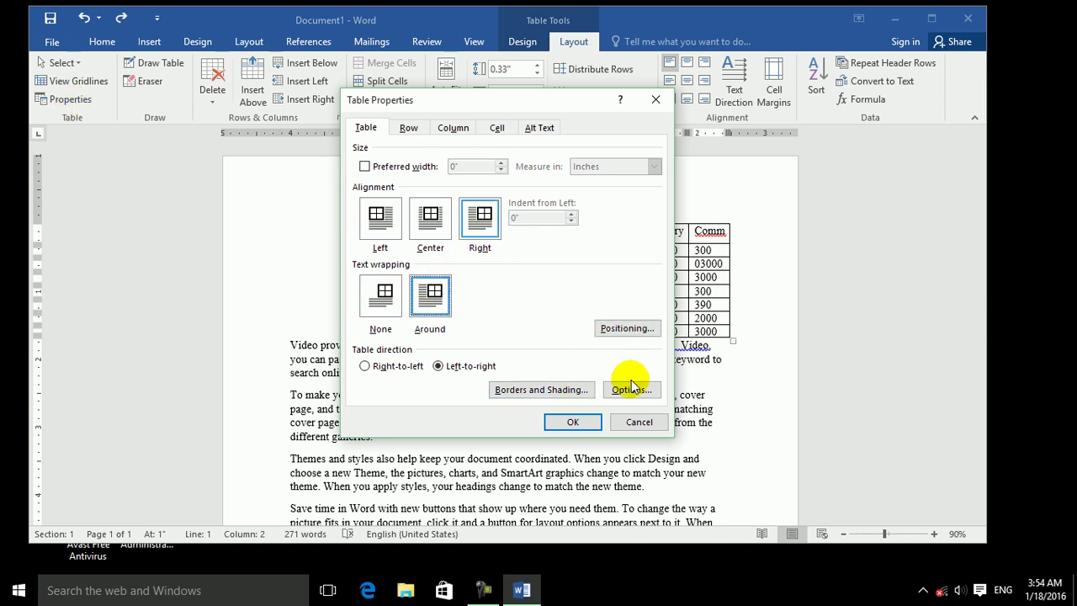
pyautogui.click(549, 389)
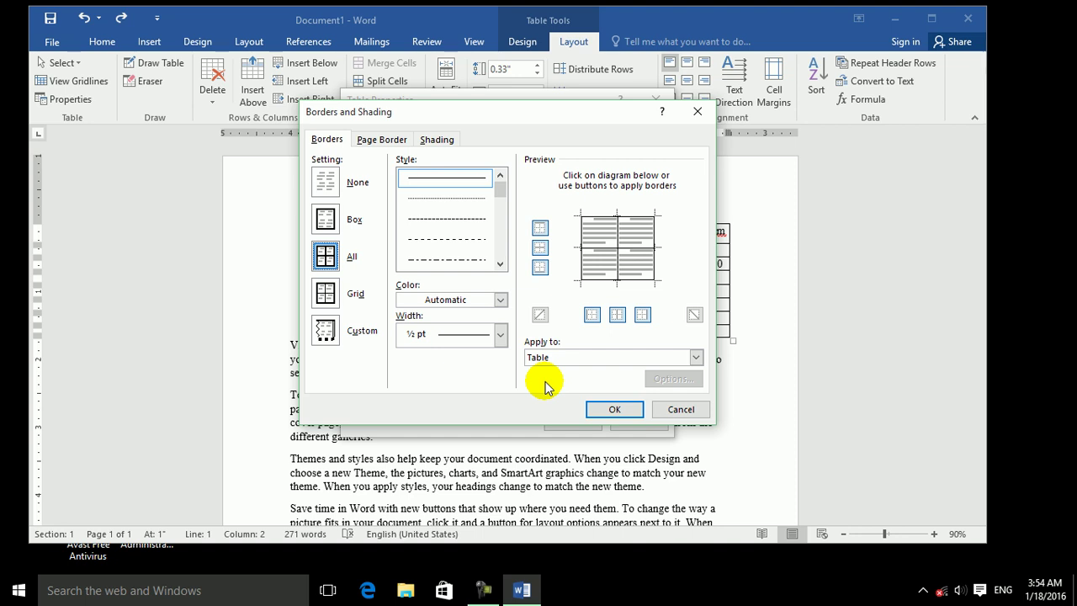
pyautogui.click(324, 299)
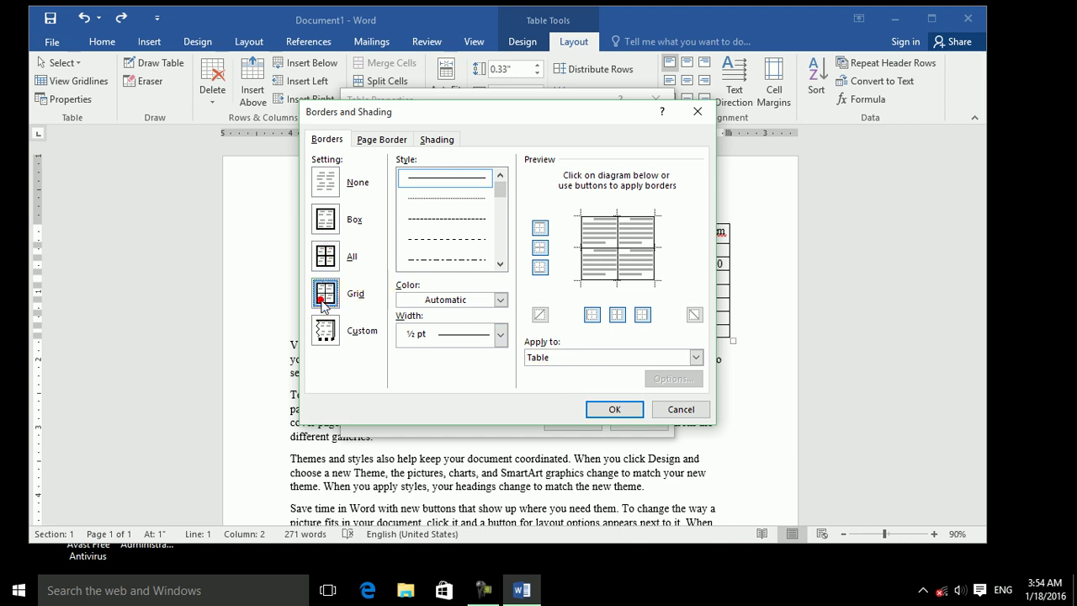
pyautogui.click(614, 409)
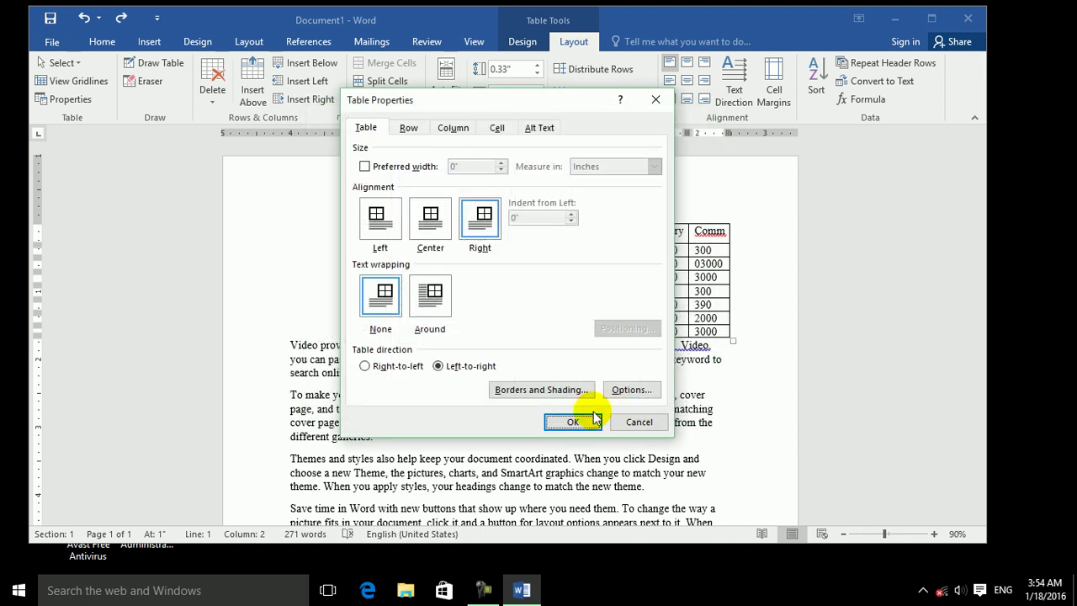
pyautogui.click(581, 422)
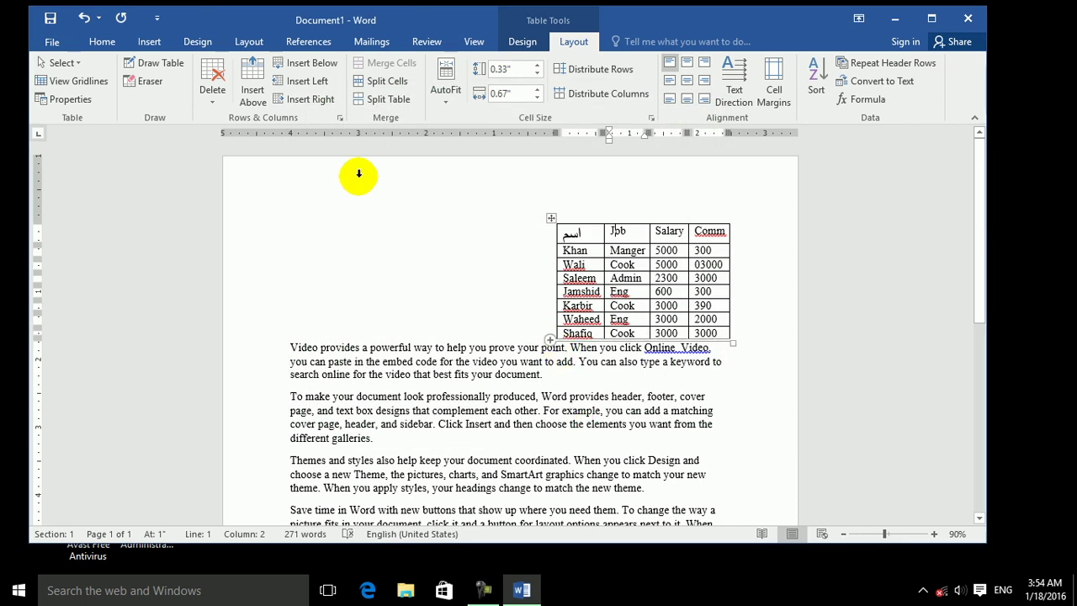
# View the document's page border settings and close them
pyautogui.click(198, 42)
pyautogui.click(934, 75)
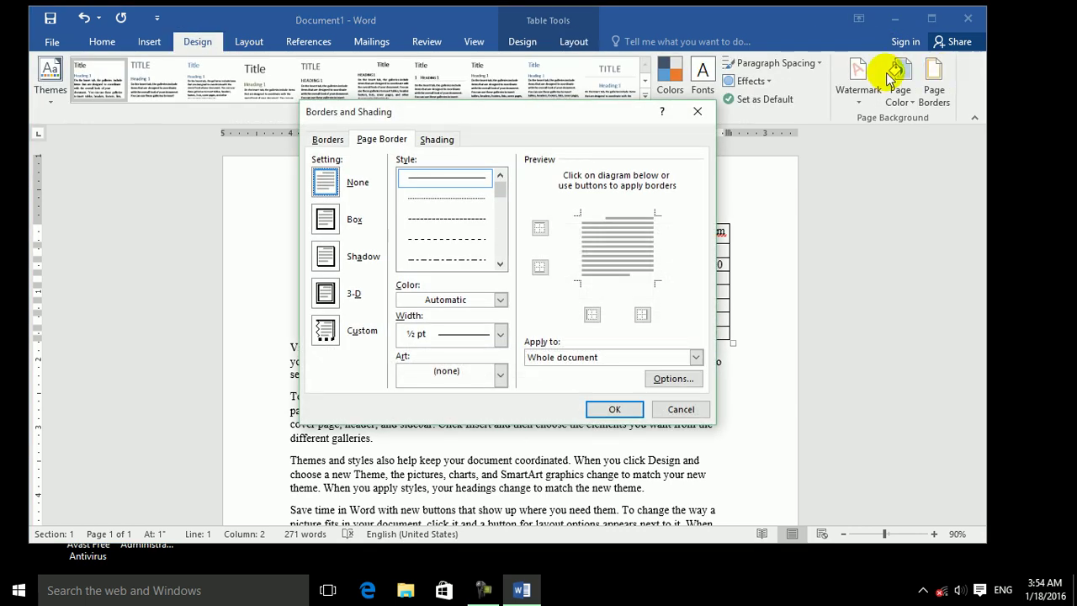
pyautogui.click(701, 112)
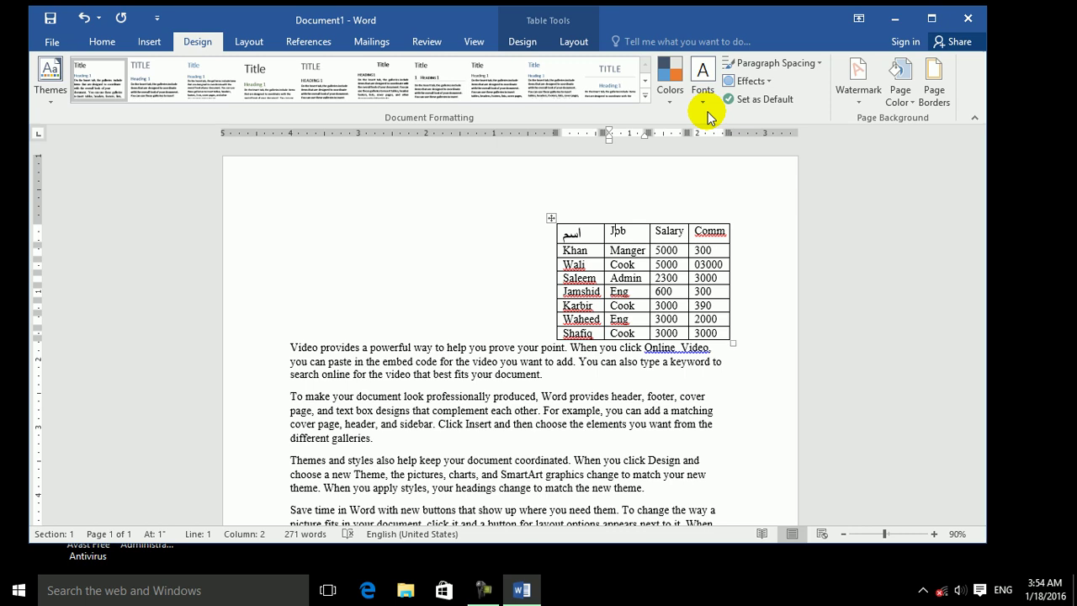
# Review the table options for default cell margins and cell spacing, and close the table properties
pyautogui.click(572, 42)
pyautogui.click(75, 98)
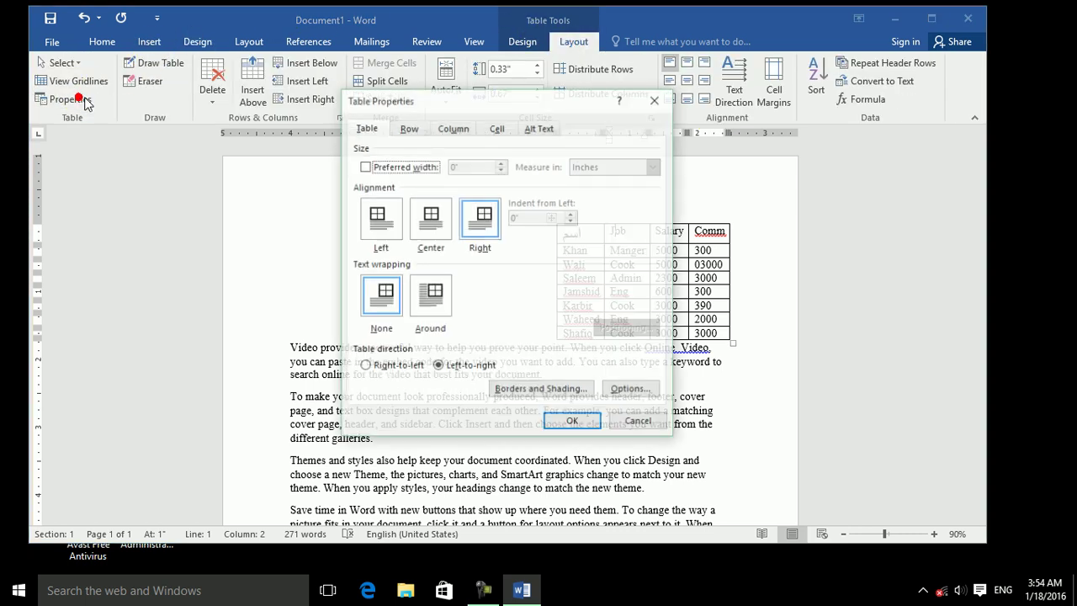
pyautogui.click(612, 393)
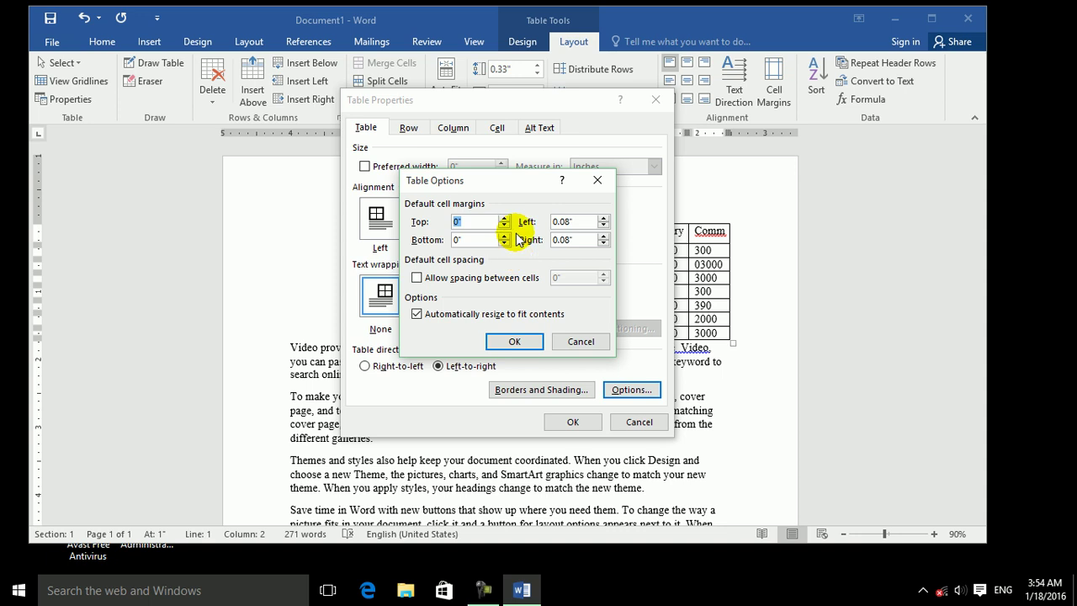
pyautogui.click(598, 182)
pyautogui.click(622, 422)
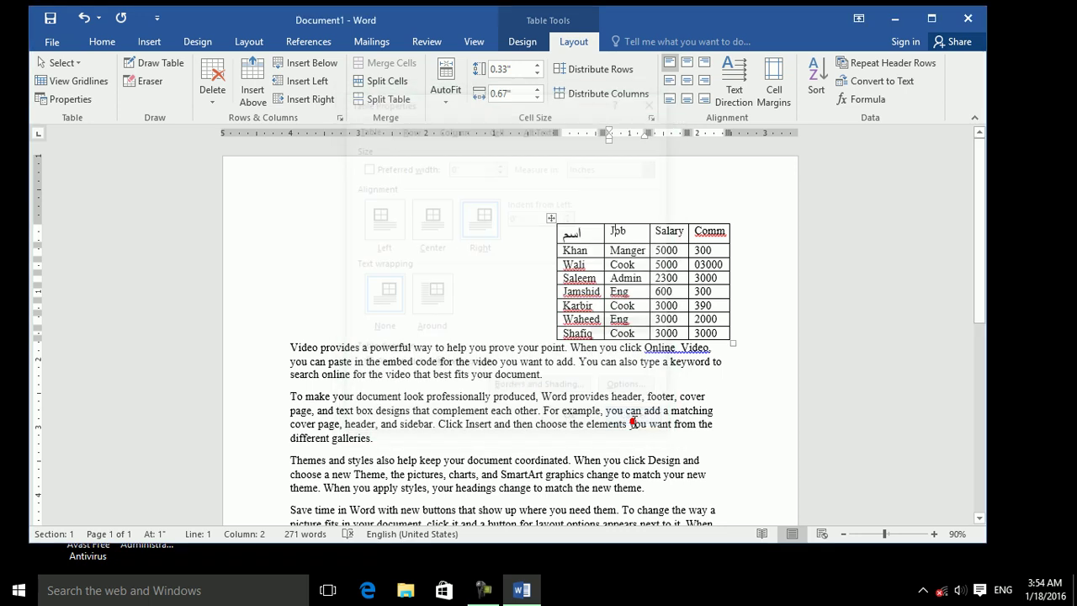
pyautogui.click(551, 218)
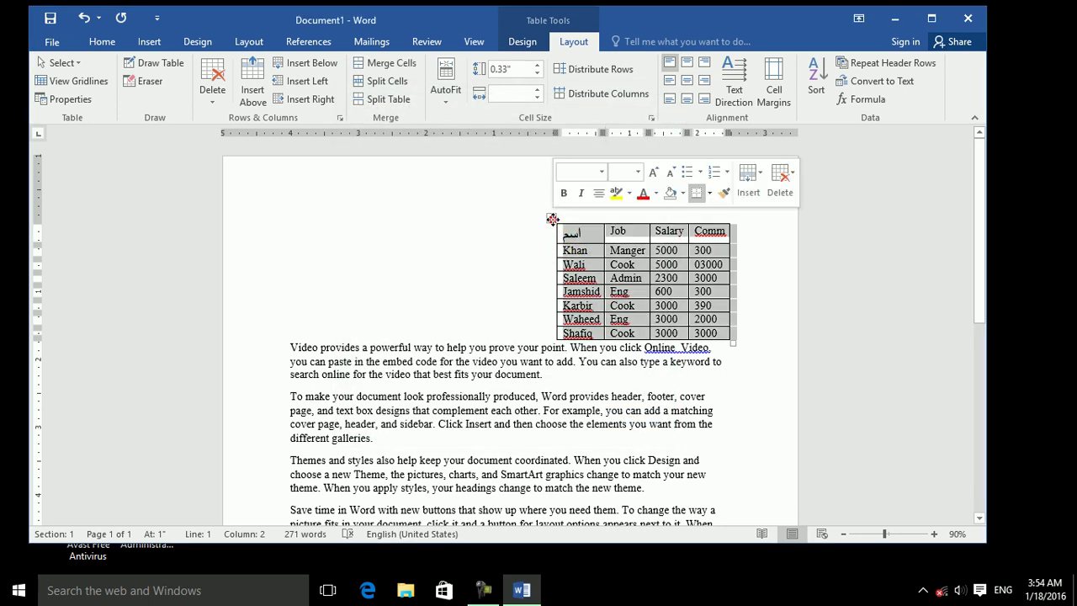
pyautogui.click(589, 265)
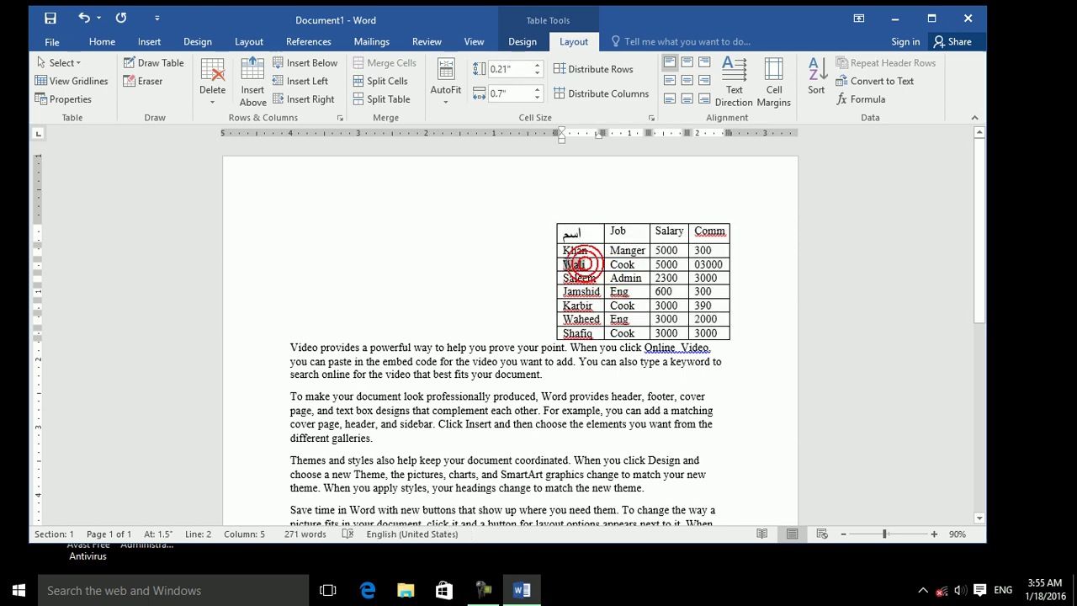
pyautogui.doubleClick(580, 264)
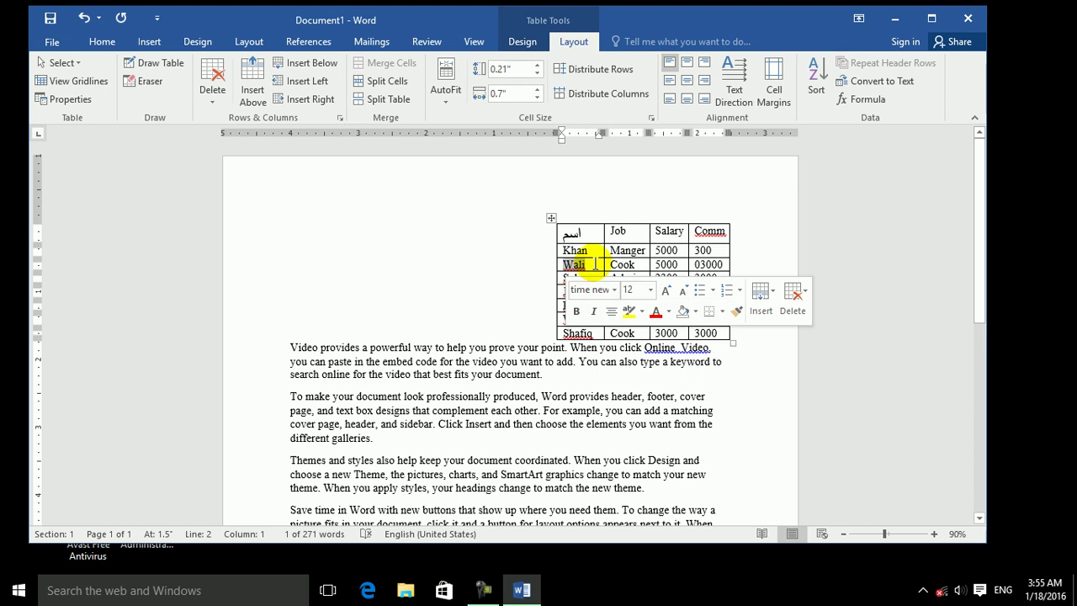
# Set the whole table's default cell margins to 0.05 inch top, 0.09 bottom, 0.13 left and 0.14 right, with no spacing between cells
pyautogui.click(551, 217)
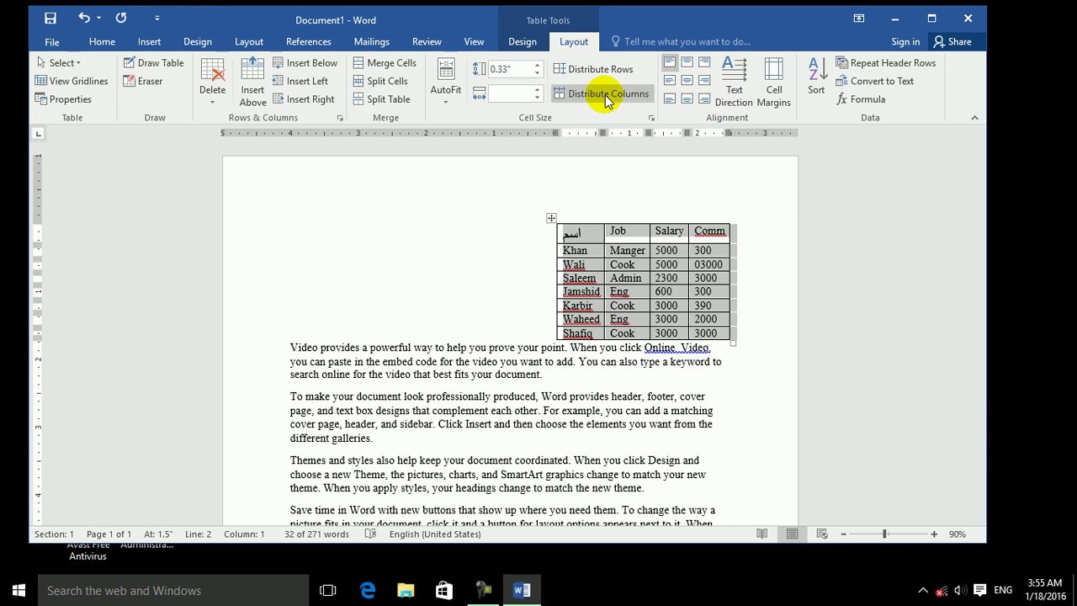
pyautogui.click(83, 103)
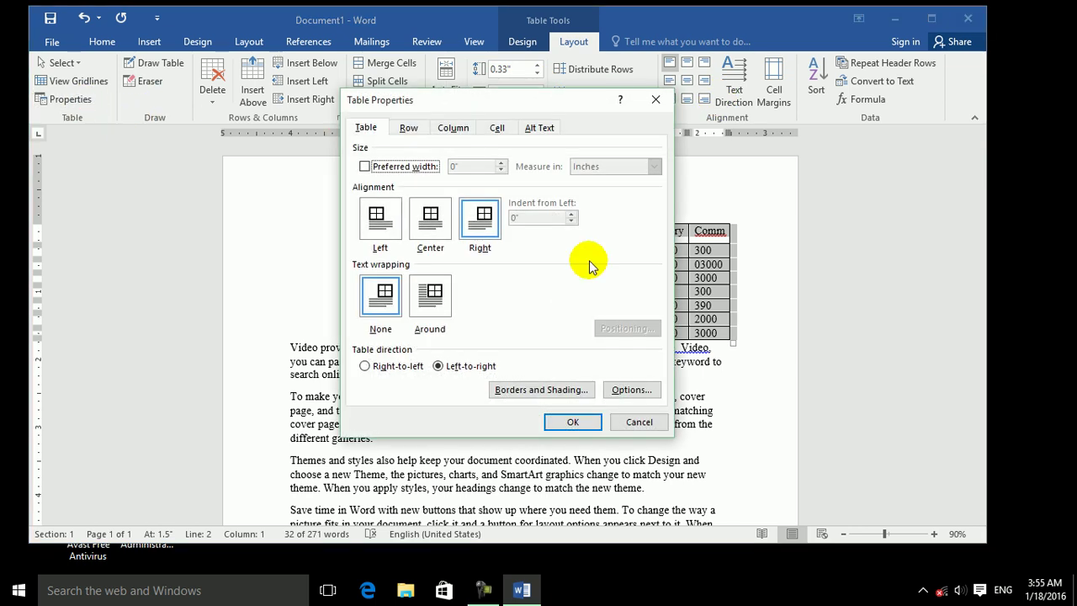
pyautogui.click(608, 392)
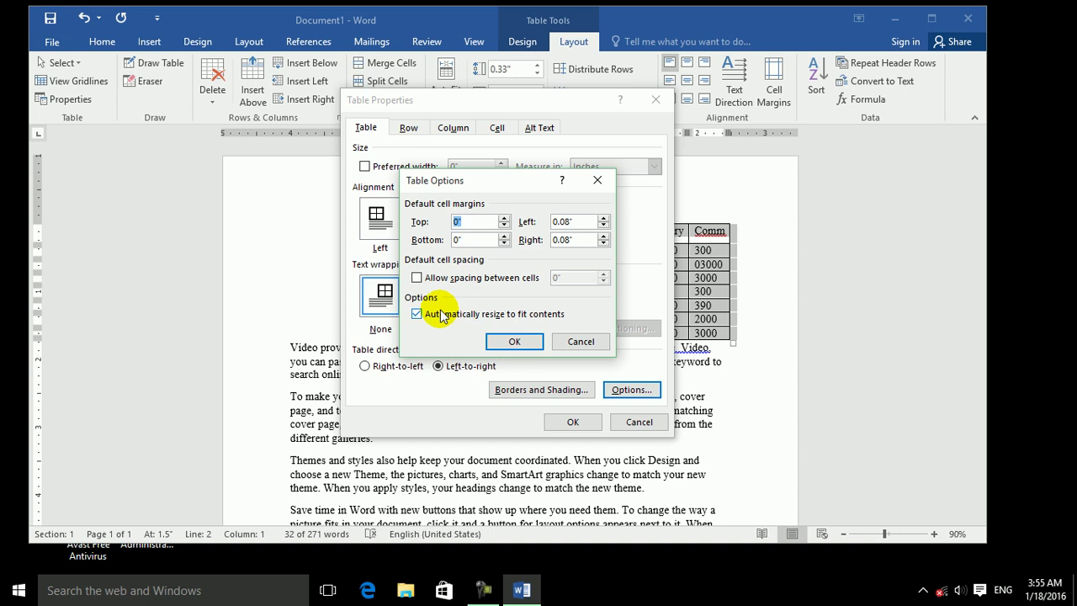
pyautogui.click(416, 278)
pyautogui.click(604, 274)
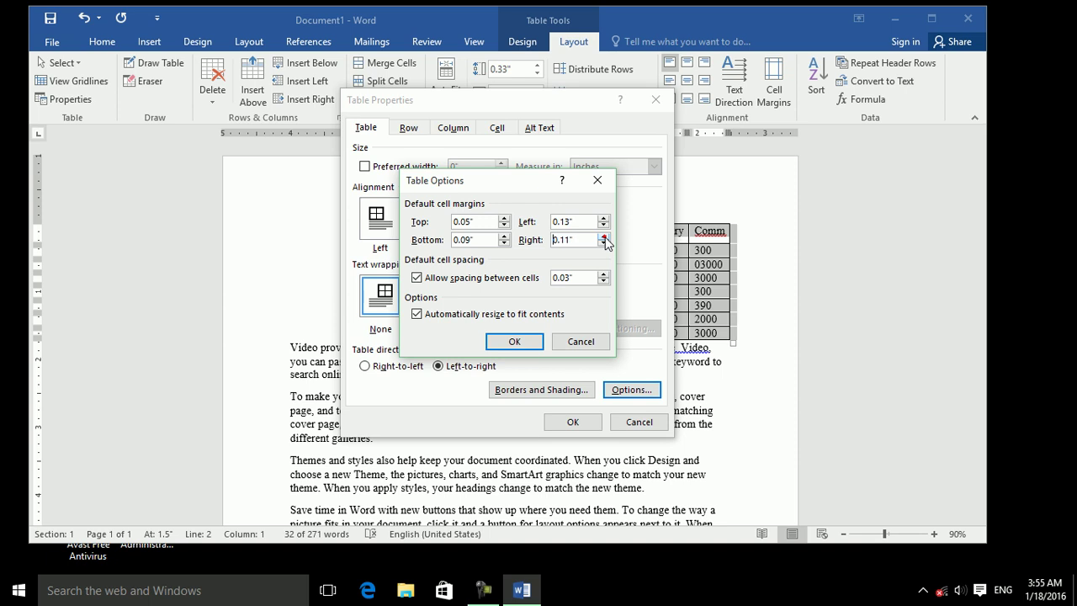
pyautogui.click(448, 276)
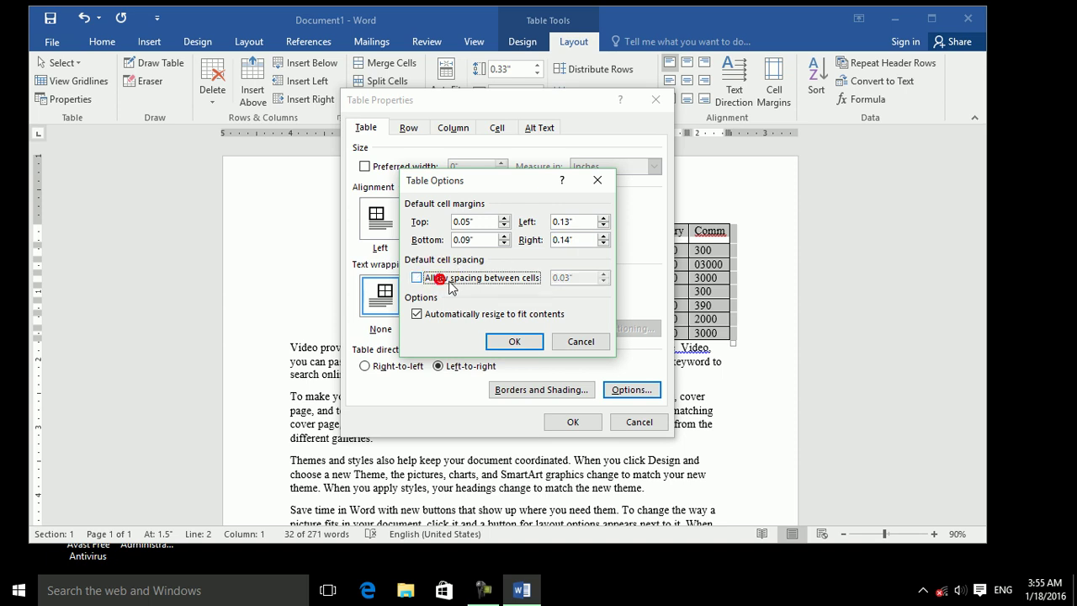
pyautogui.click(532, 341)
pyautogui.click(573, 422)
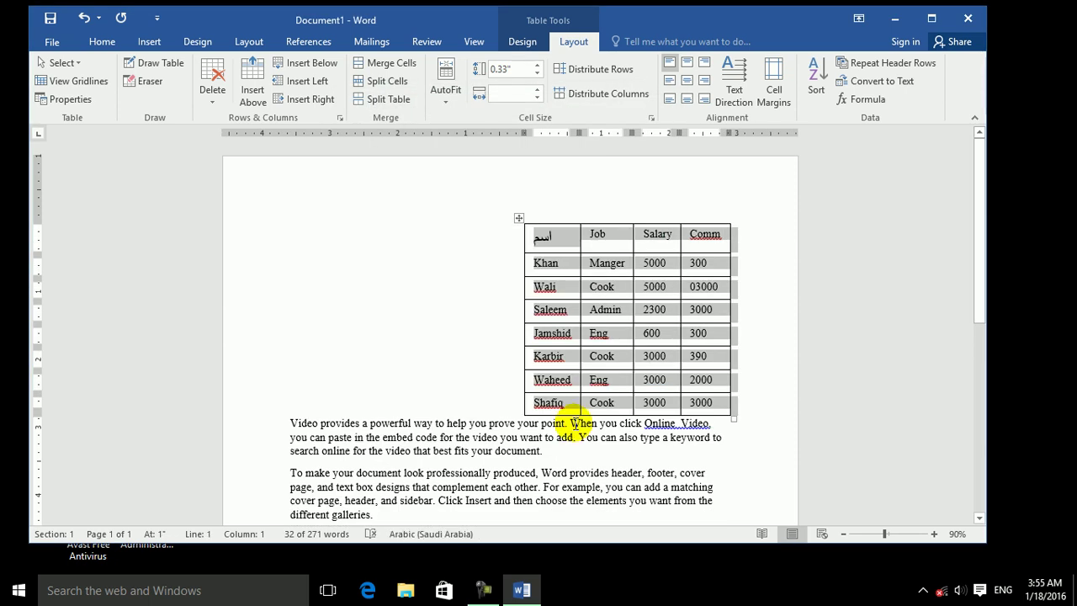
pyautogui.click(564, 267)
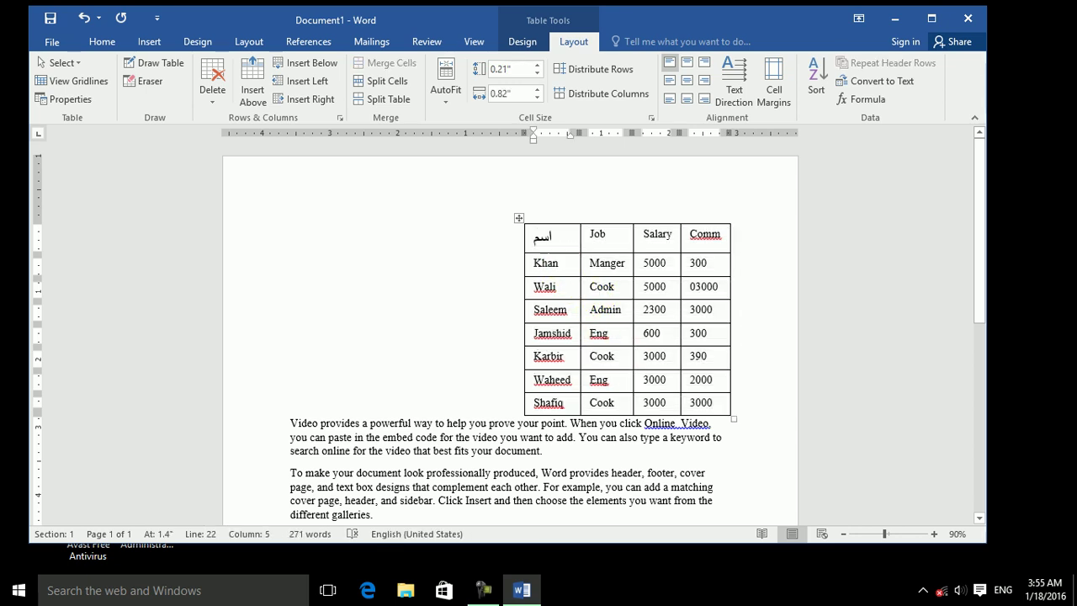
# In the first employee row, append "dfsdf ddfdfddsf" to the name, "sdf sd fsdfds" to the job and "345454545" to the salary
pyautogui.write('dfsdf ddfdfd')
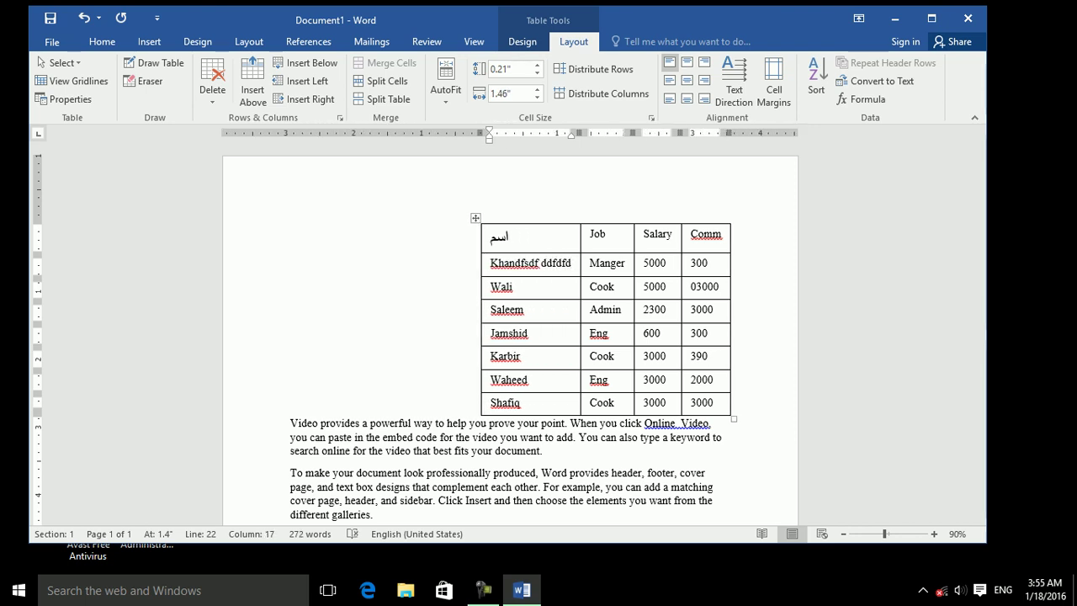
pyautogui.write('dsf')
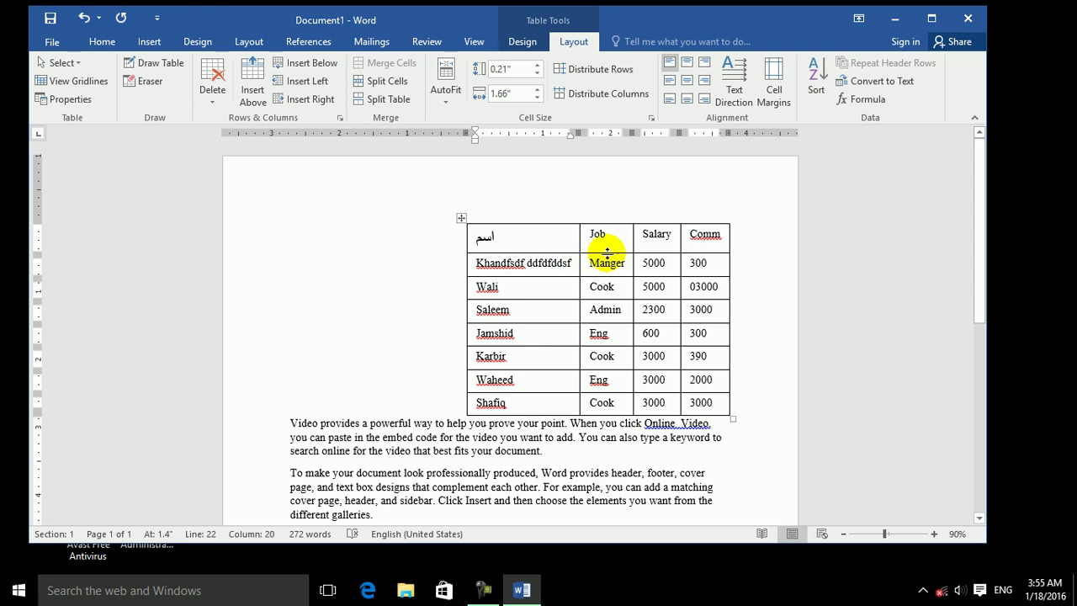
pyautogui.click(625, 261)
pyautogui.write('sdf sd fsdfds')
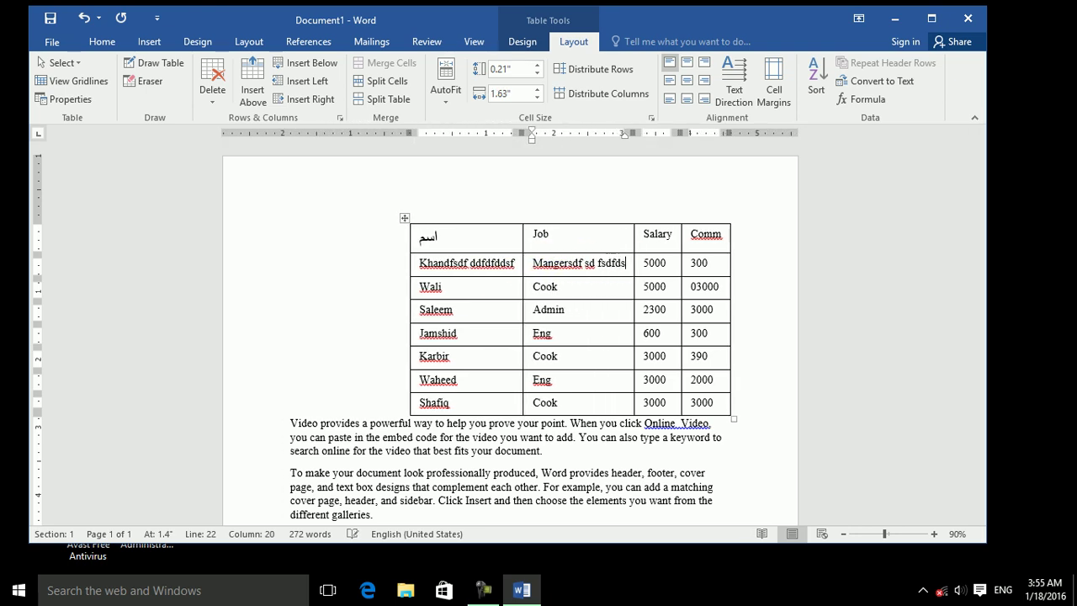
pyautogui.click(654, 267)
pyautogui.write('3454545')
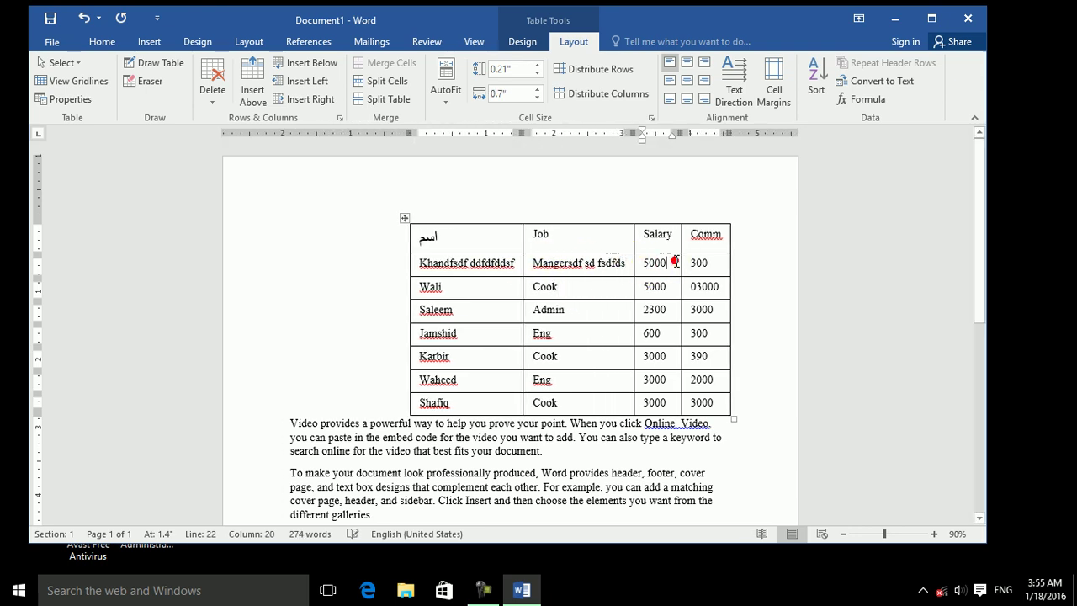
pyautogui.write('45')
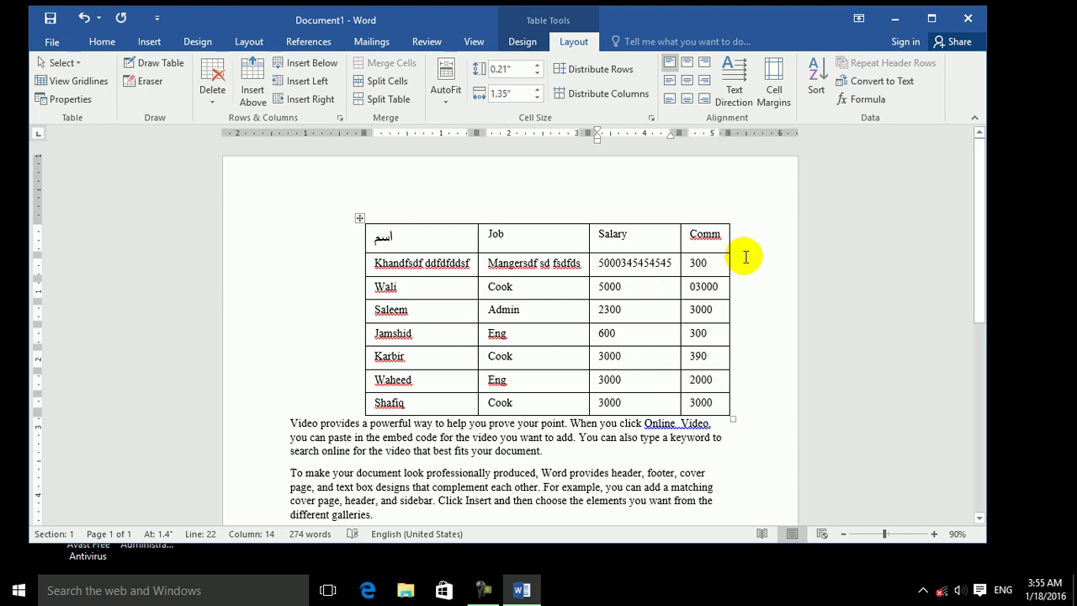
# In the first employee row, append "dsfsdfsdfsdfsd" to the Comm value and "dsfsdf sdf" to the job
pyautogui.click(716, 266)
pyautogui.write('dsfsdfsdfsdfsd')
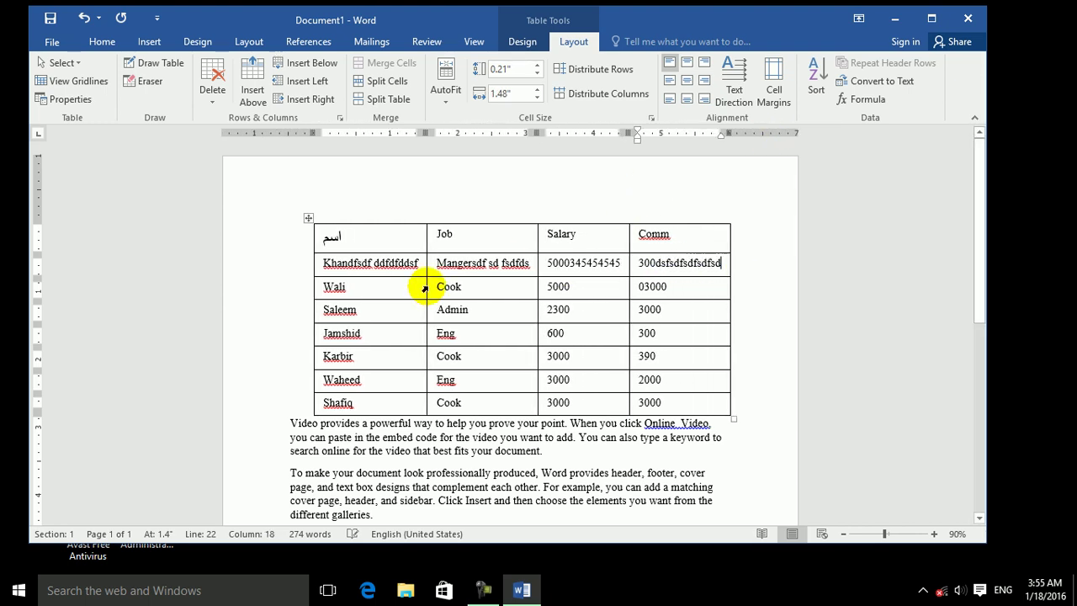
pyautogui.click(534, 263)
pyautogui.write('dsfsdf sdf')
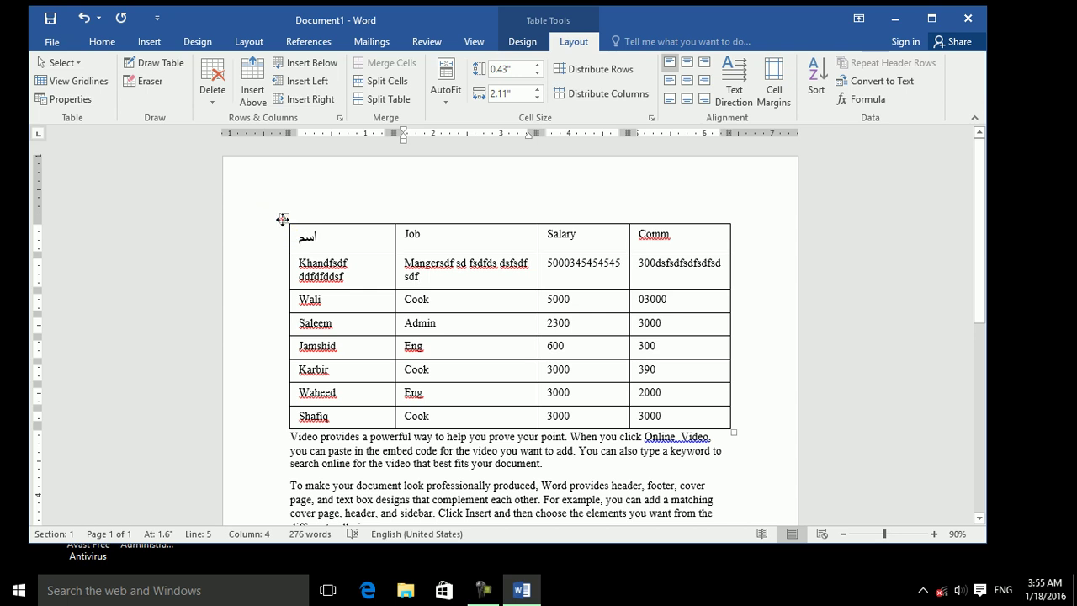
# Turn off automatic resizing to fit contents in the whole table's options
pyautogui.click(282, 220)
pyautogui.click(59, 100)
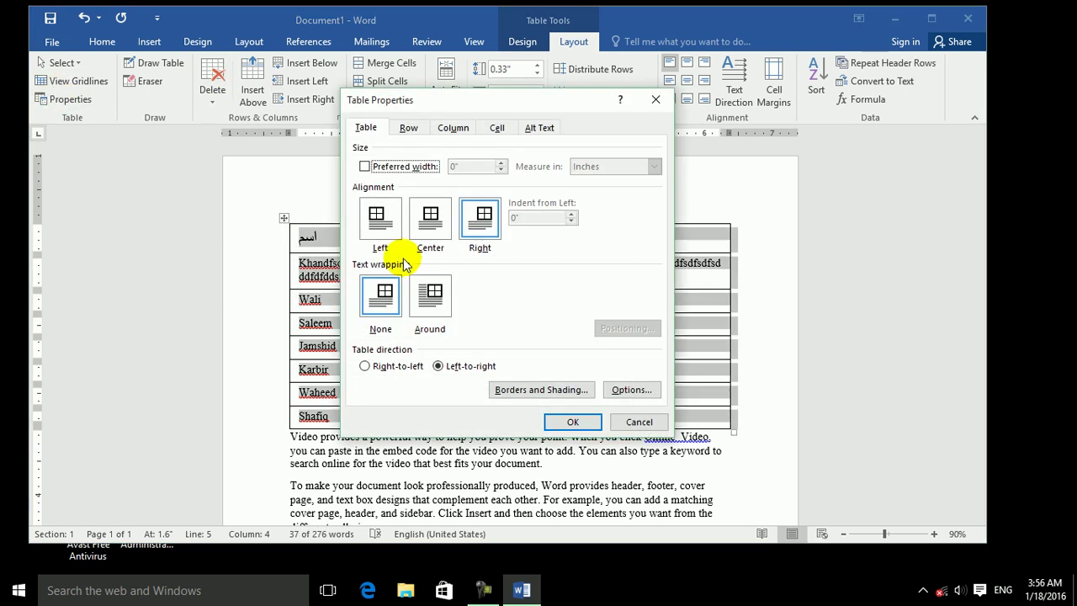
pyautogui.click(615, 394)
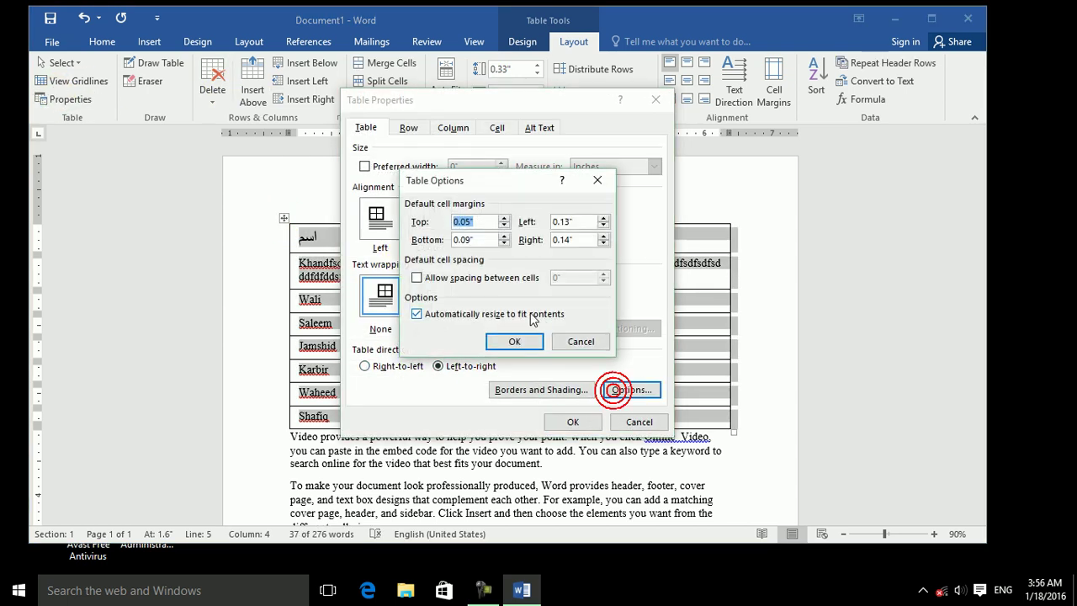
pyautogui.click(434, 311)
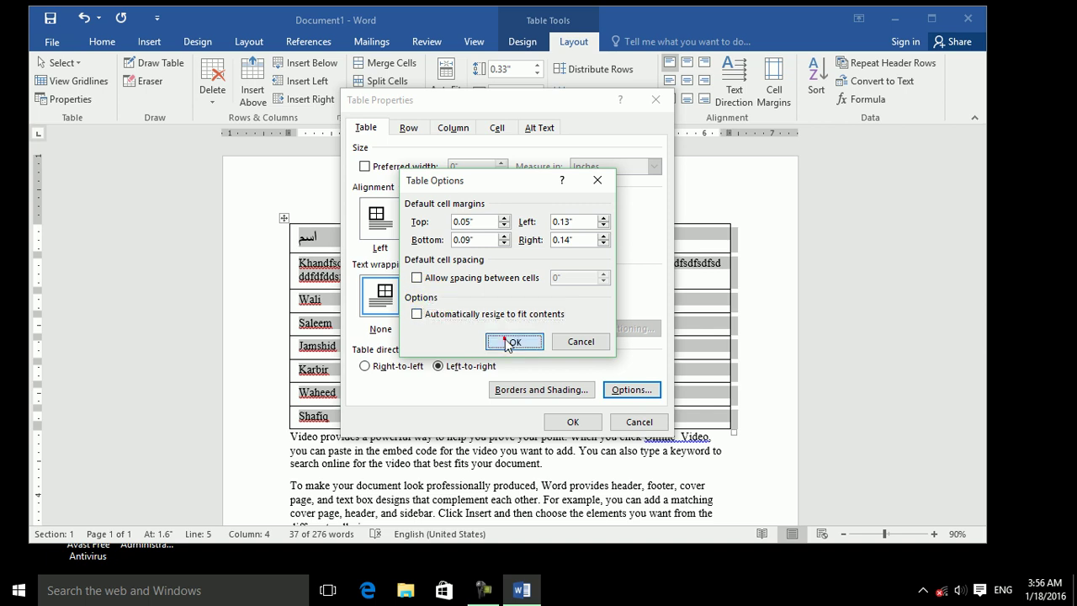
pyautogui.click(513, 339)
# Allow 0.08 inch spacing between cells in the table options and apply the table properties
pyautogui.click(631, 390)
pyautogui.click(416, 277)
pyautogui.click(603, 274)
pyautogui.click(603, 274)
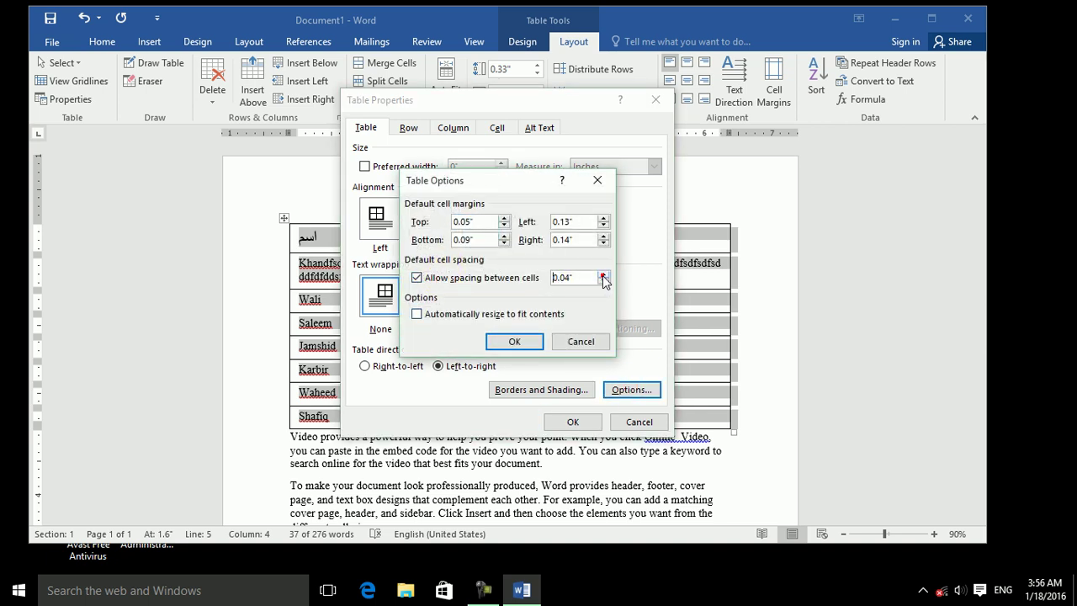
pyautogui.click(514, 341)
pyautogui.click(572, 422)
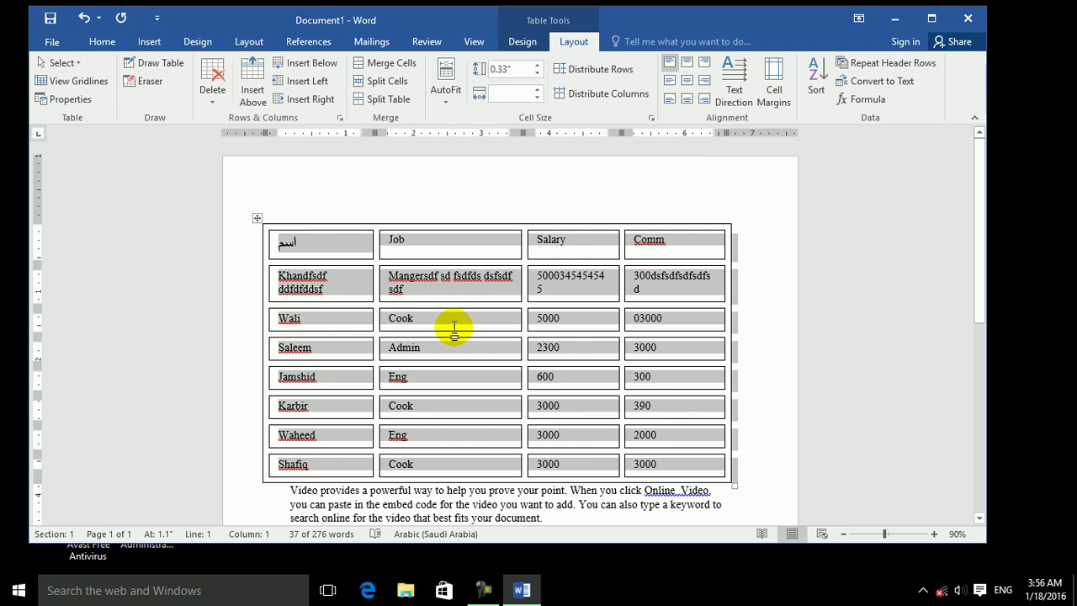
# Turn automatic resizing to fit contents back on in the table options and apply it
pyautogui.click(59, 99)
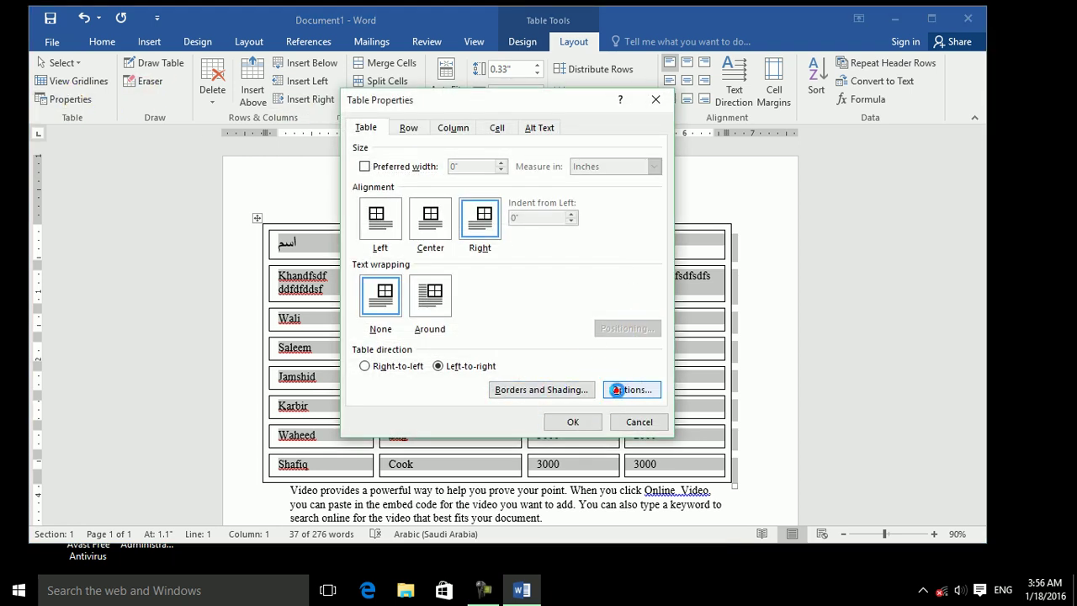
pyautogui.click(630, 390)
pyautogui.click(429, 314)
pyautogui.click(514, 341)
pyautogui.click(560, 419)
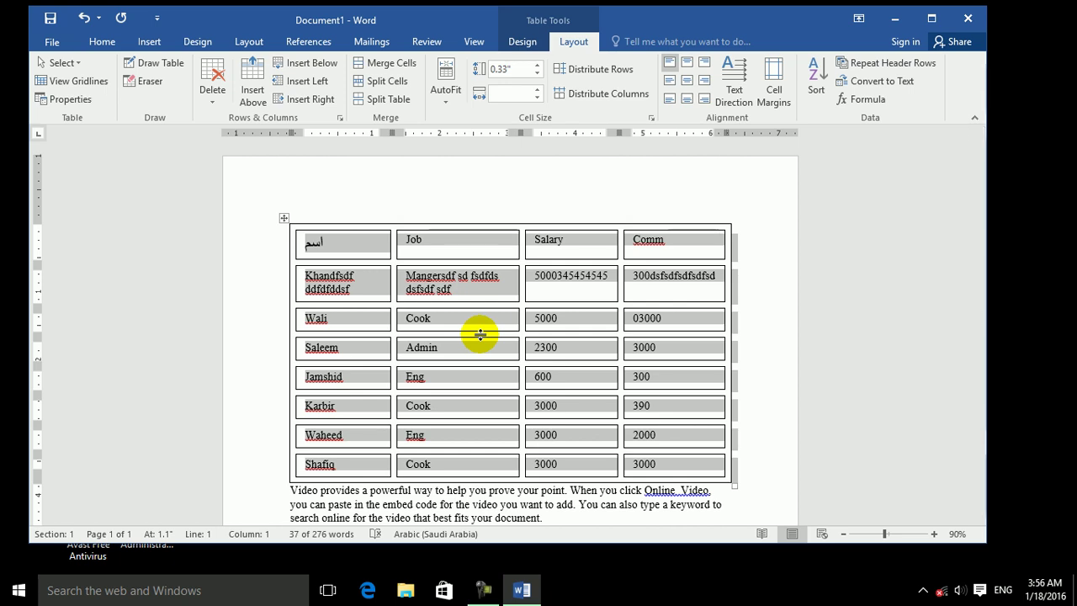
# Review the default cell margins, cell spacing and automatic resizing settings in the table options, and close them without changes
pyautogui.click(71, 96)
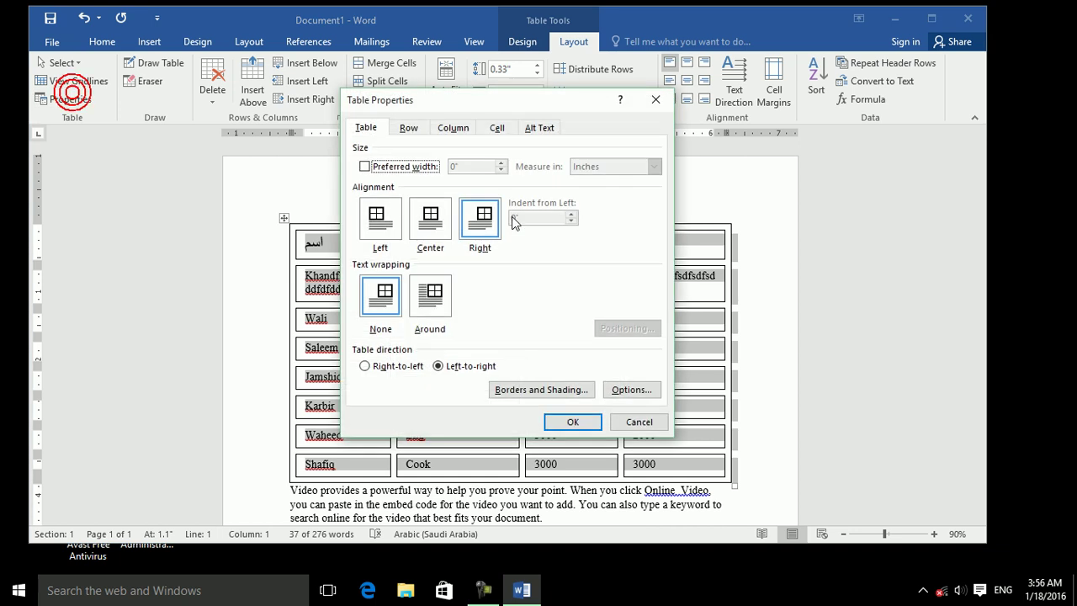
pyautogui.click(627, 390)
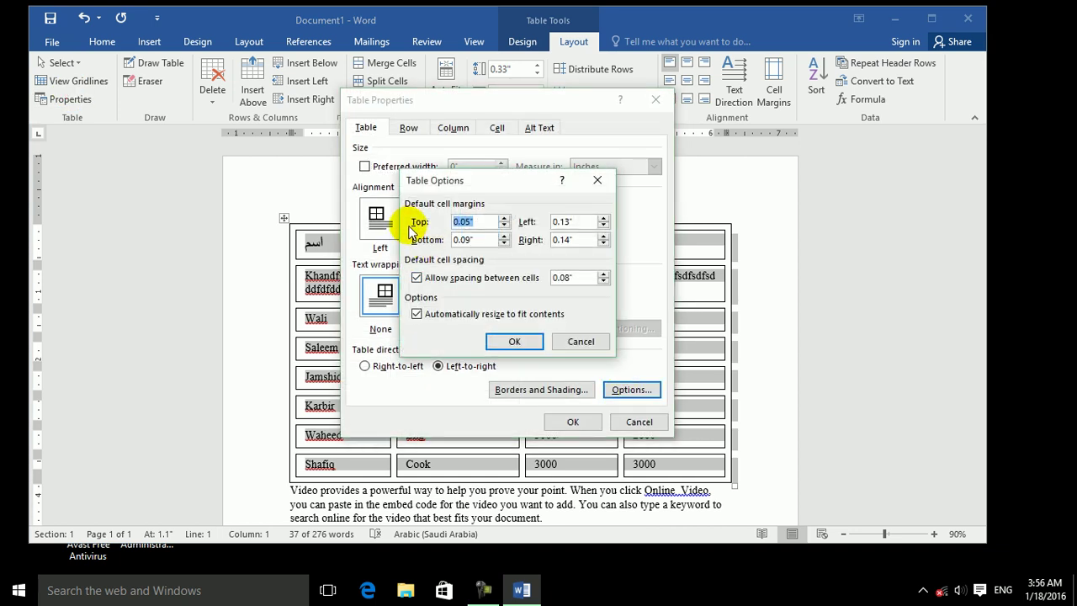
pyautogui.moveTo(405, 204); pyautogui.dragTo(613, 254)
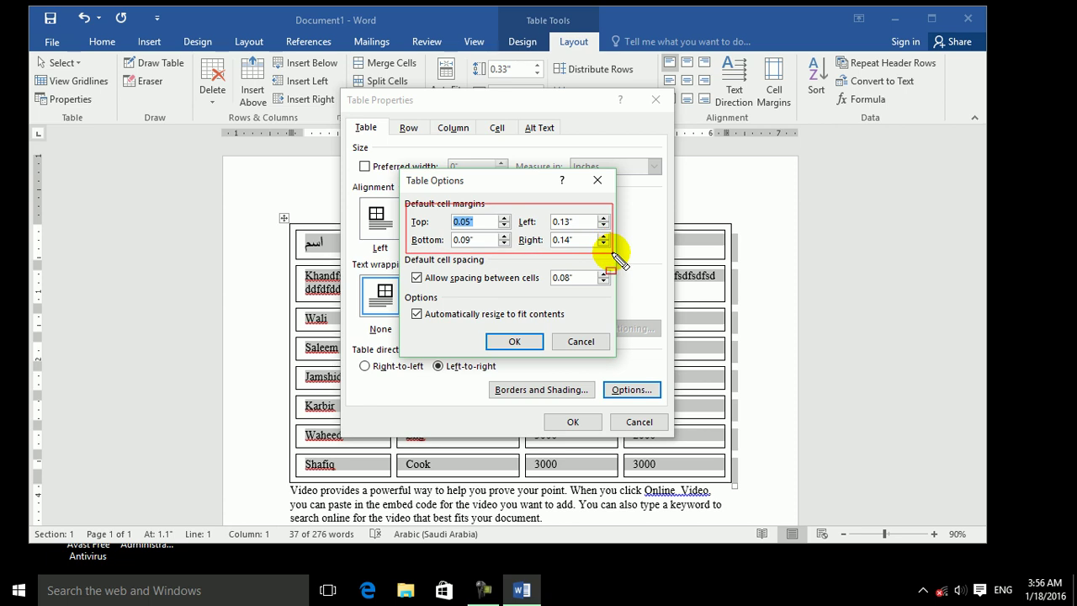
pyautogui.moveTo(405, 260)
pyautogui.mouseDown()
pyautogui.moveTo(697, 291)
pyautogui.moveTo(616, 289)
pyautogui.mouseUp()
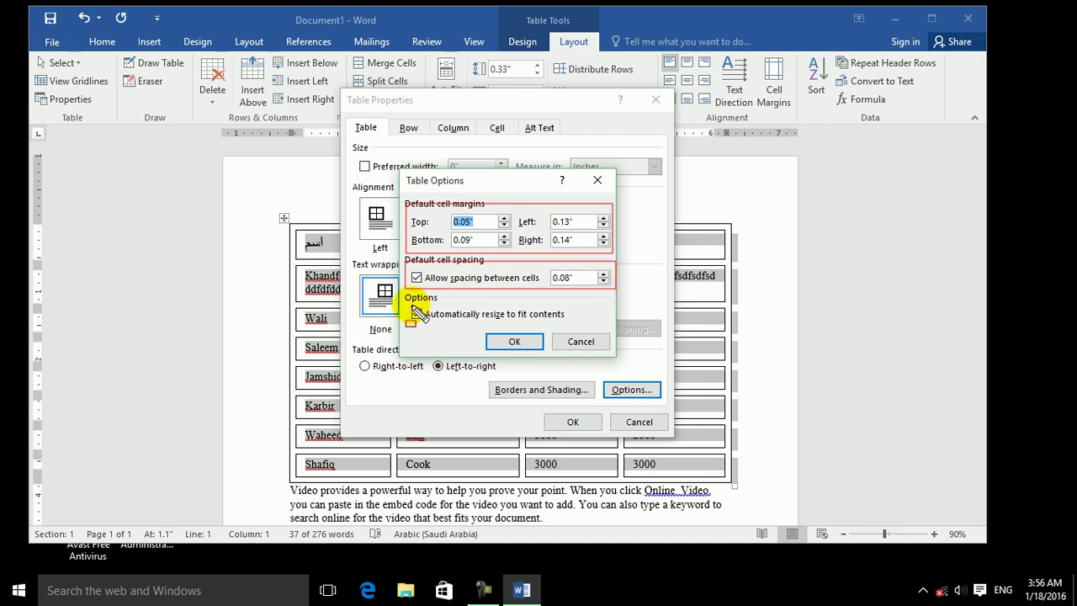
pyautogui.moveTo(518, 320); pyautogui.dragTo(579, 324)
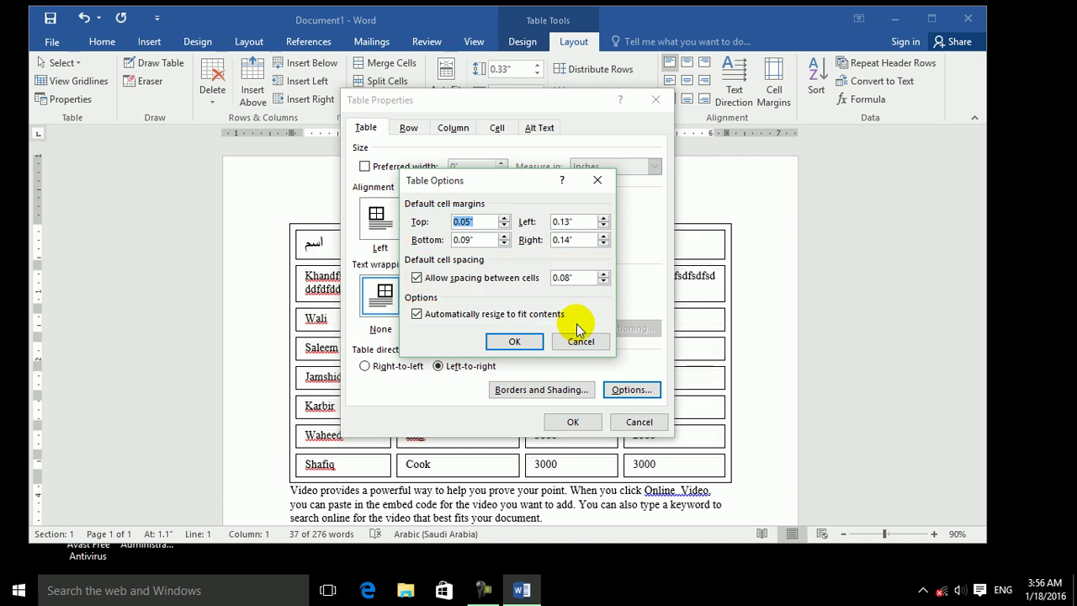
pyautogui.click(583, 340)
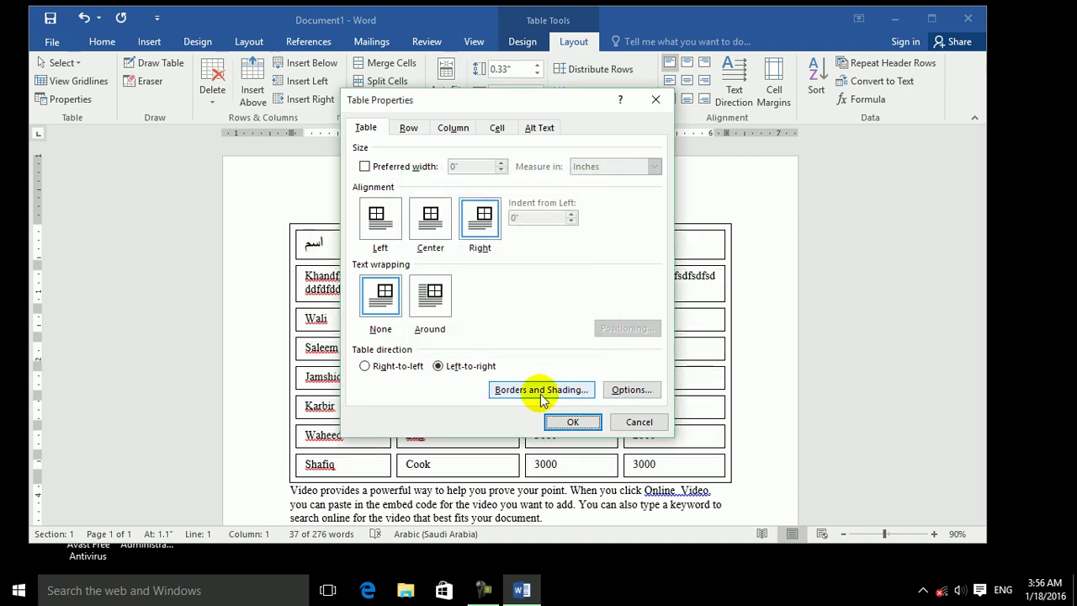
# Choose Around text wrapping in the table properties and view the table positioning settings, cancelling them unchanged
pyautogui.click(439, 301)
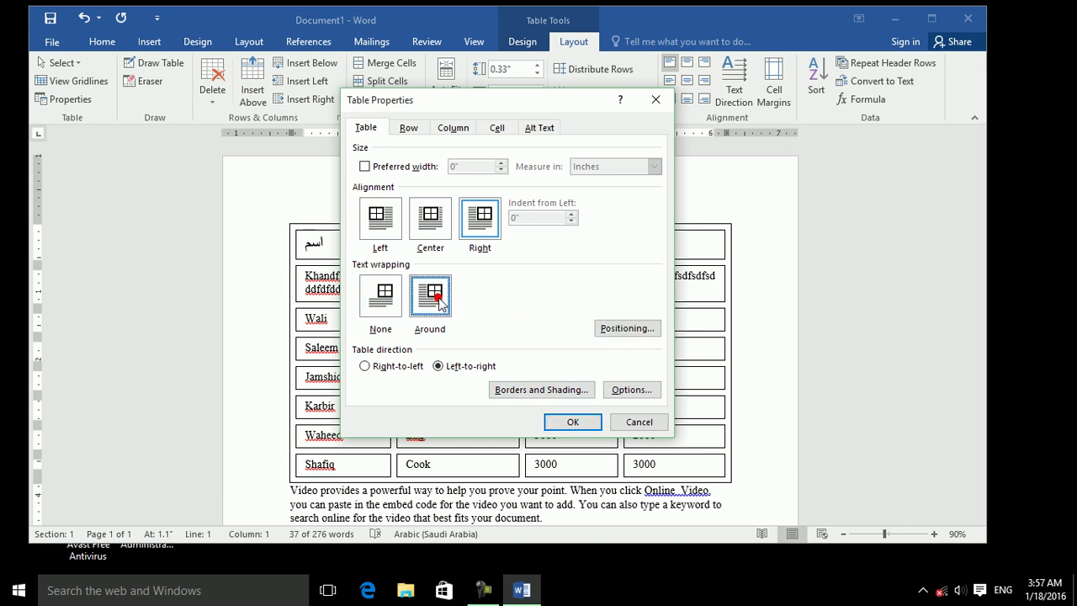
pyautogui.click(612, 329)
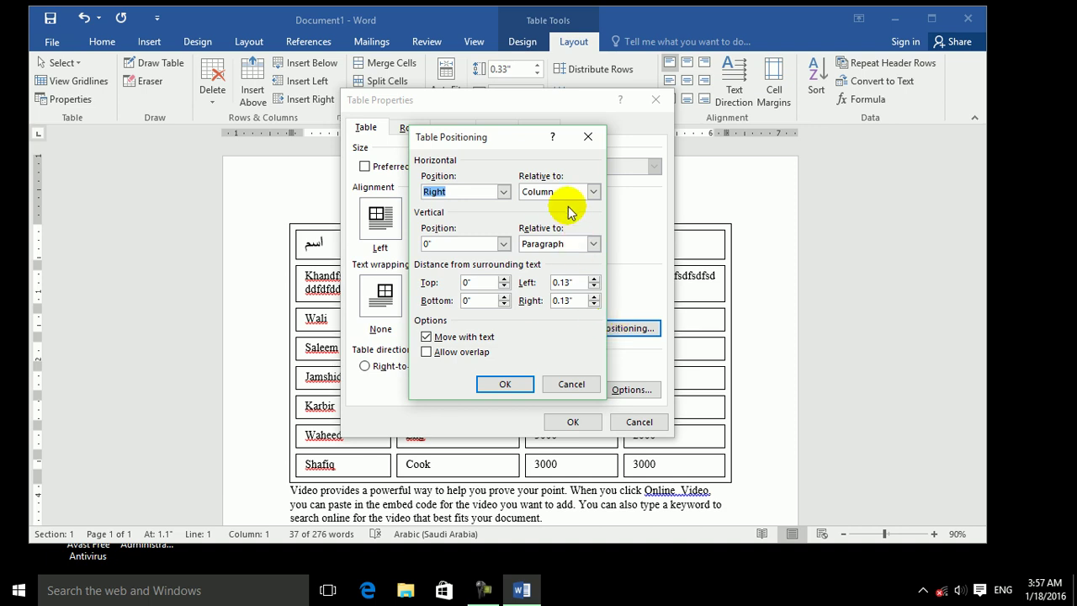
pyautogui.click(569, 384)
# Review the cell spacing and automatic resizing choices in the table options, and cancel any change
pyautogui.click(631, 388)
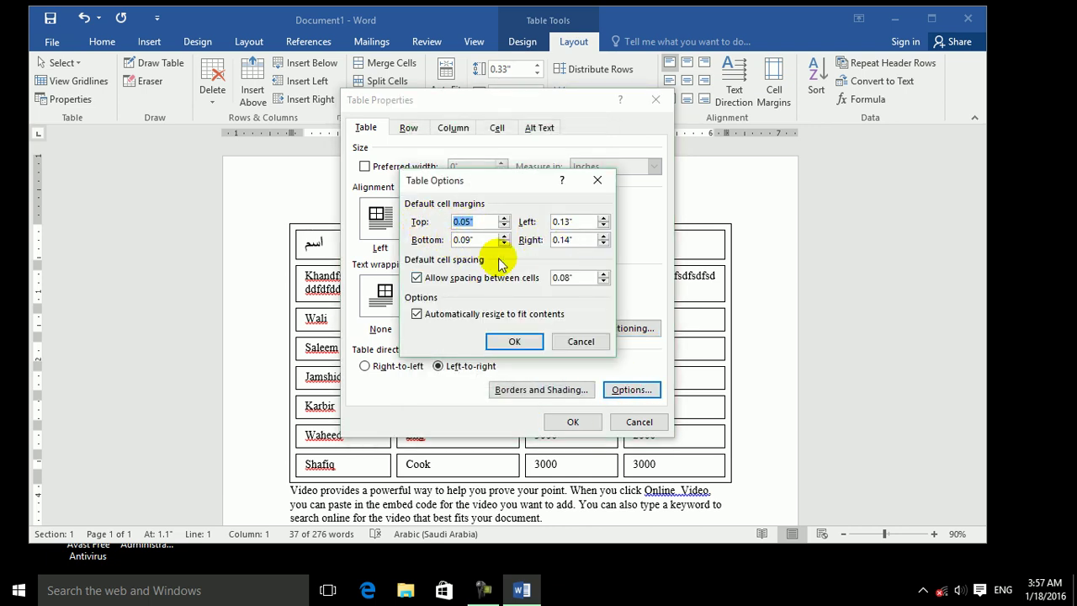
pyautogui.click(469, 279)
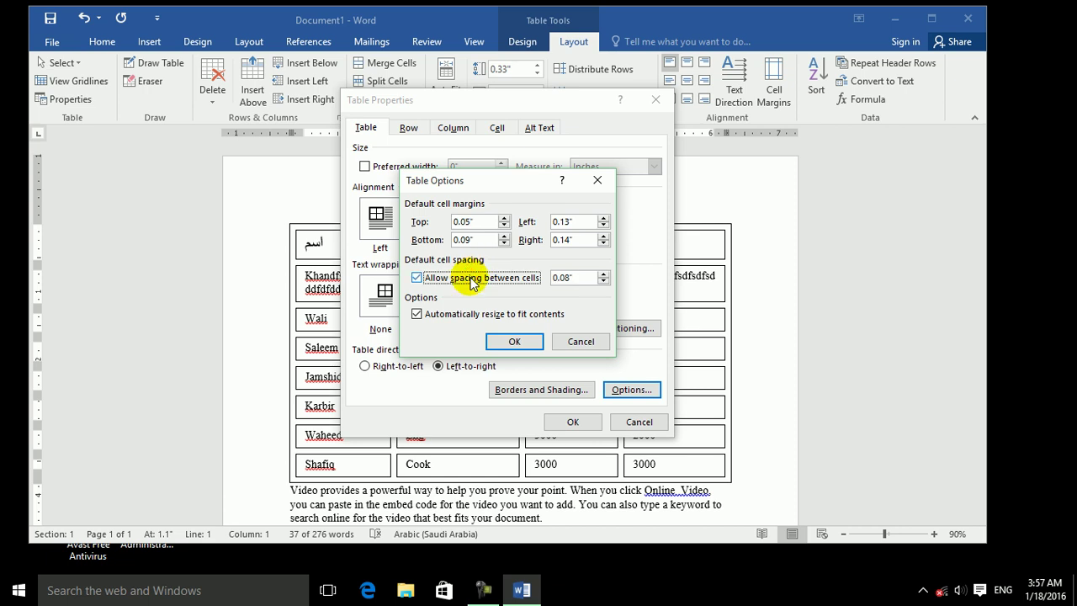
pyautogui.click(453, 320)
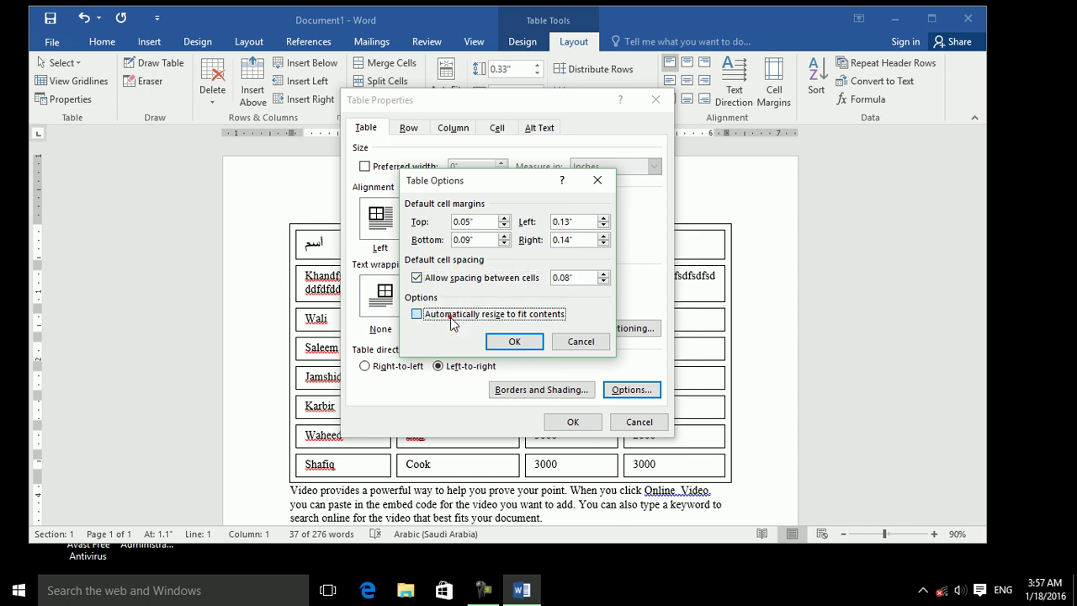
pyautogui.click(581, 341)
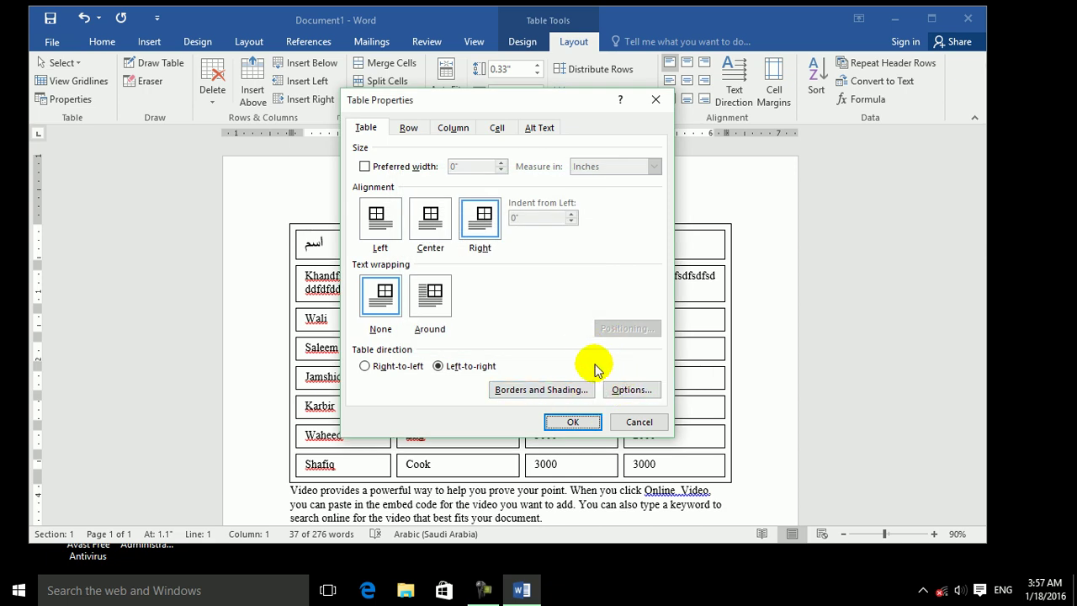
# With Around text wrapping chosen, inspect the horizontal reference choices in table positioning, and cancel the table properties
pyautogui.click(430, 294)
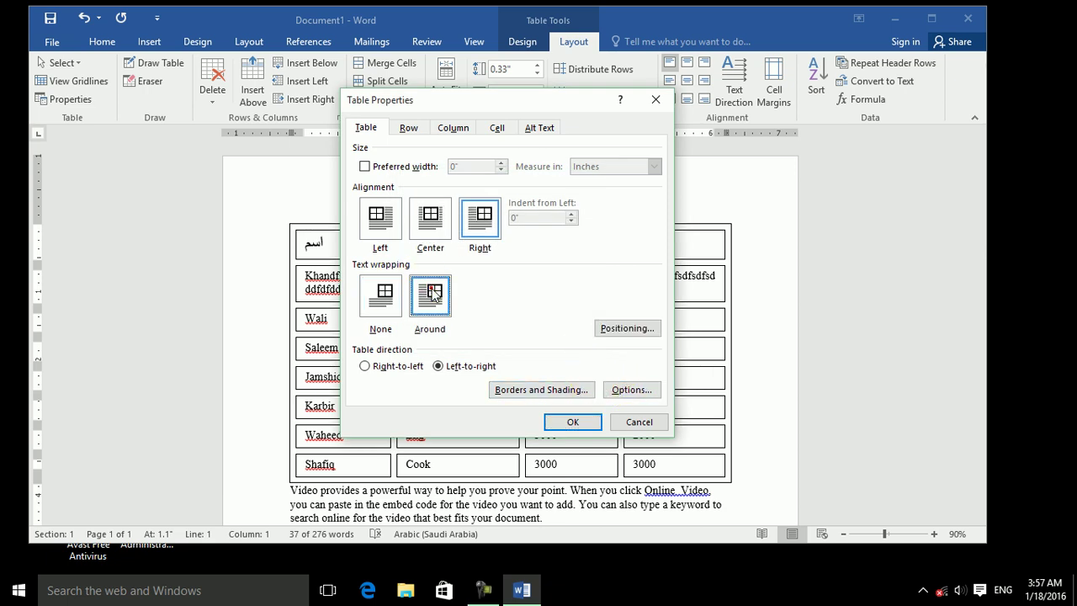
pyautogui.click(628, 328)
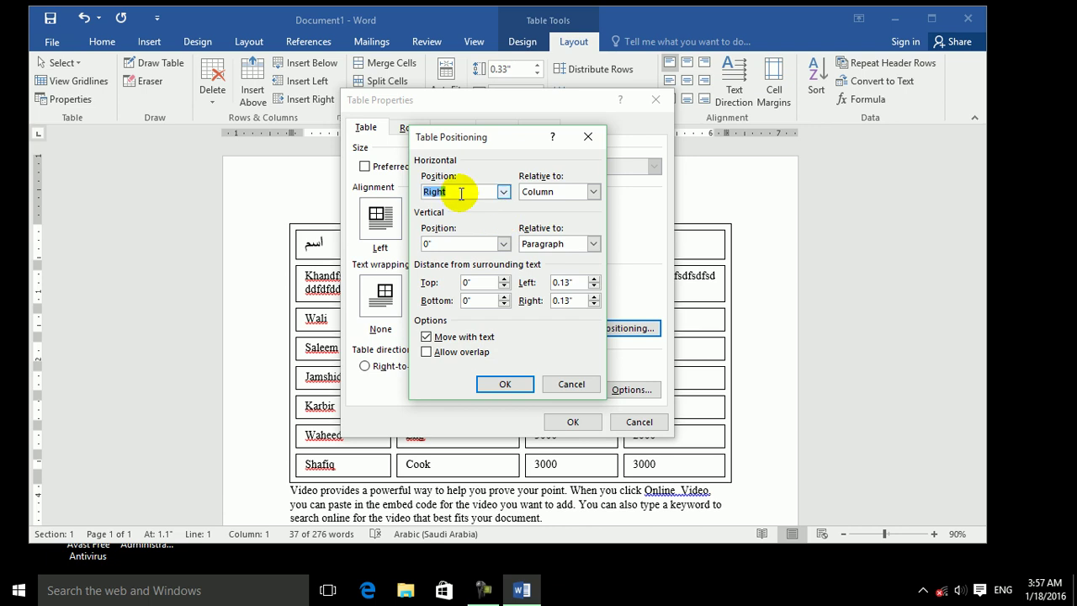
pyautogui.click(559, 192)
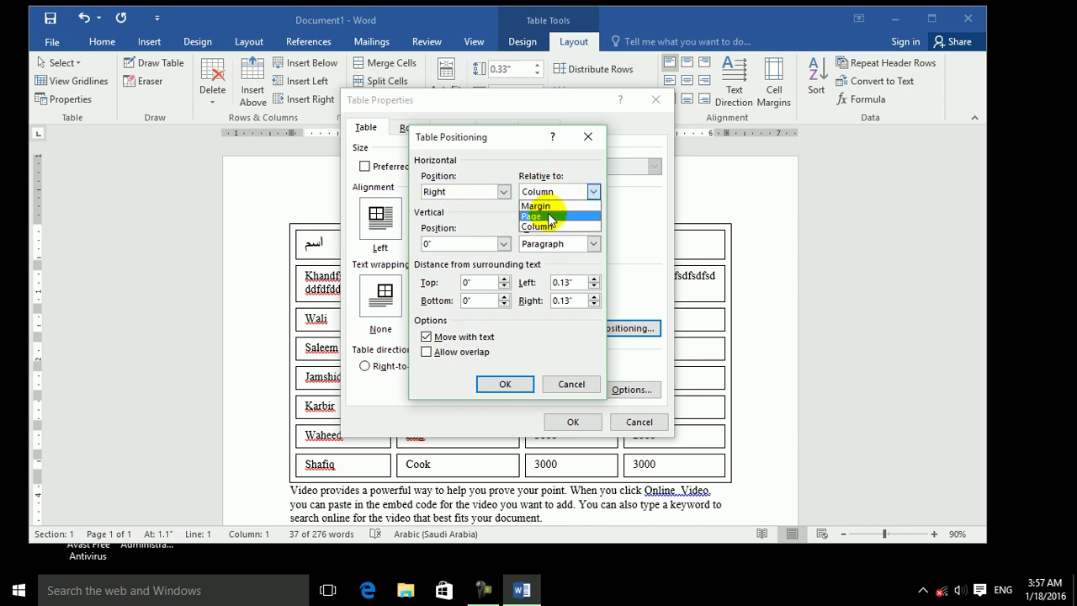
pyautogui.click(483, 159)
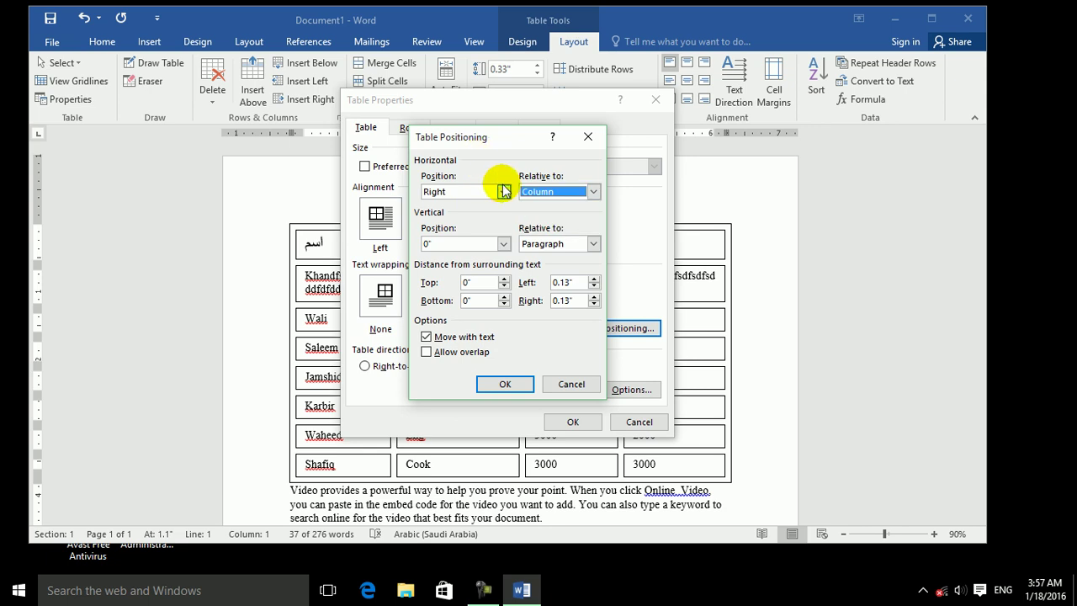
pyautogui.click(589, 136)
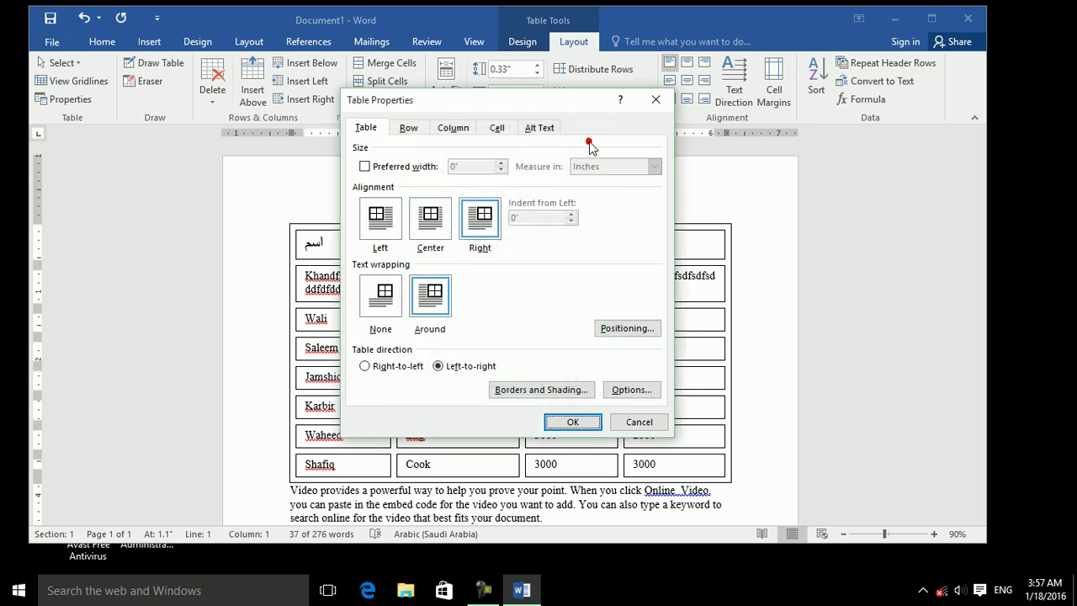
pyautogui.click(638, 428)
# Undo the recent table option changes, the appended filler text and the default cell margins
pyautogui.hotkey('ctrl', 'z')
pyautogui.hotkey('ctrl', 'z')
pyautogui.hotkey('ctrl', 'z')
pyautogui.hotkey('ctrl', 'z')
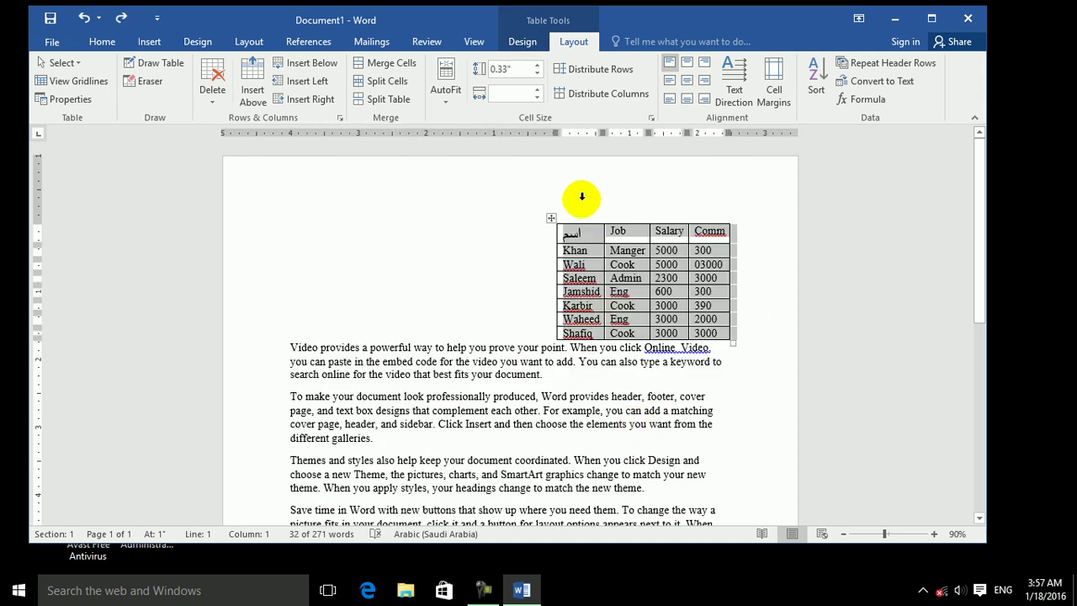
# Move the table into the opening paragraphs, about 0.56" below the page top, and set its horizontal position to Left relative to the page
pyautogui.moveTo(551, 219); pyautogui.dragTo(337, 188)
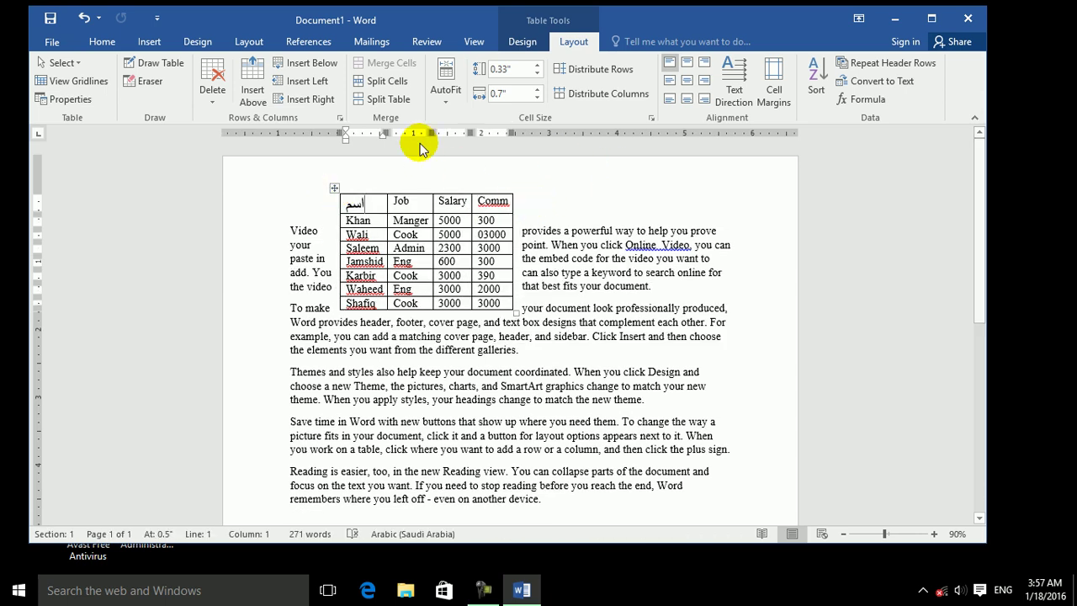
pyautogui.click(80, 99)
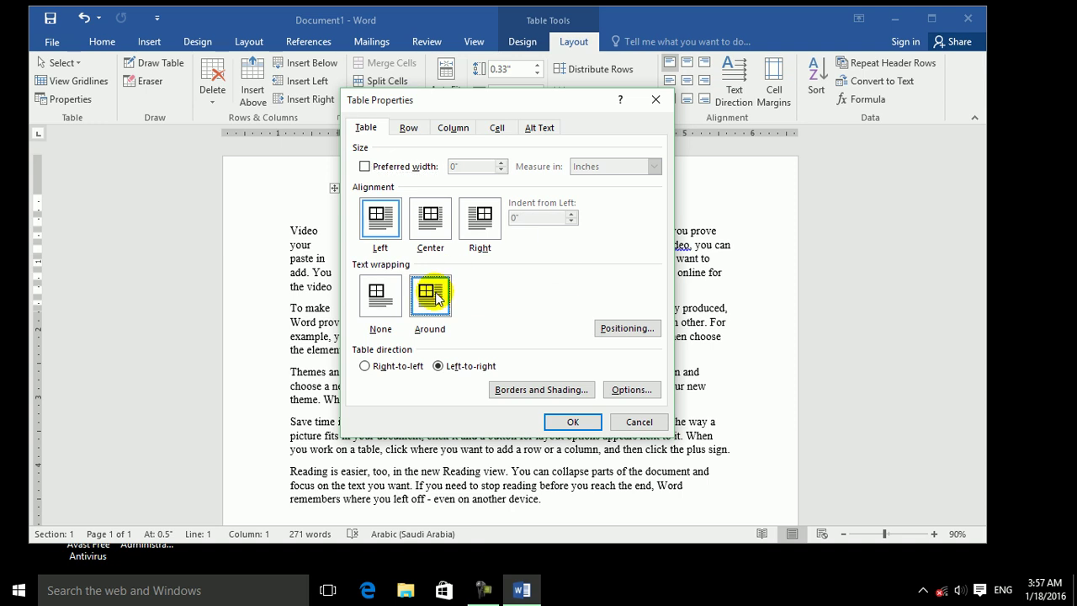
pyautogui.click(627, 328)
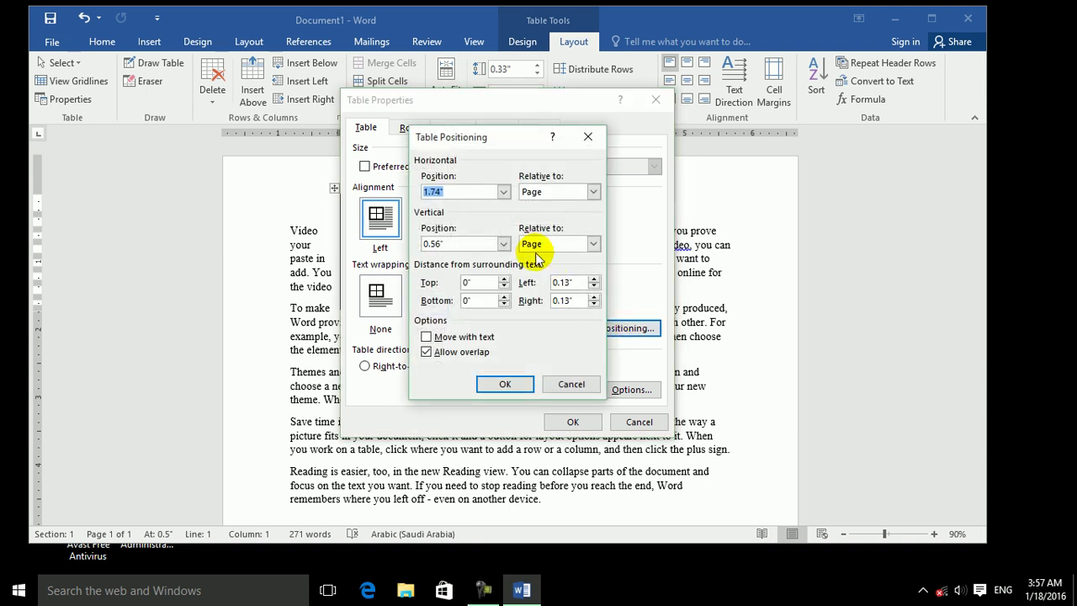
pyautogui.click(503, 192)
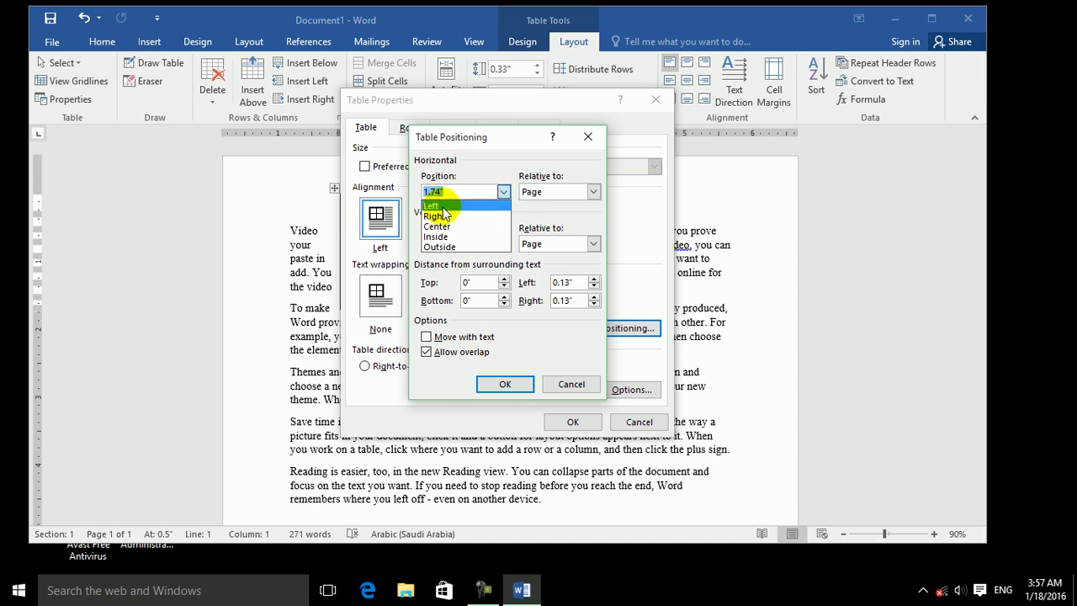
pyautogui.click(434, 205)
pyautogui.click(592, 192)
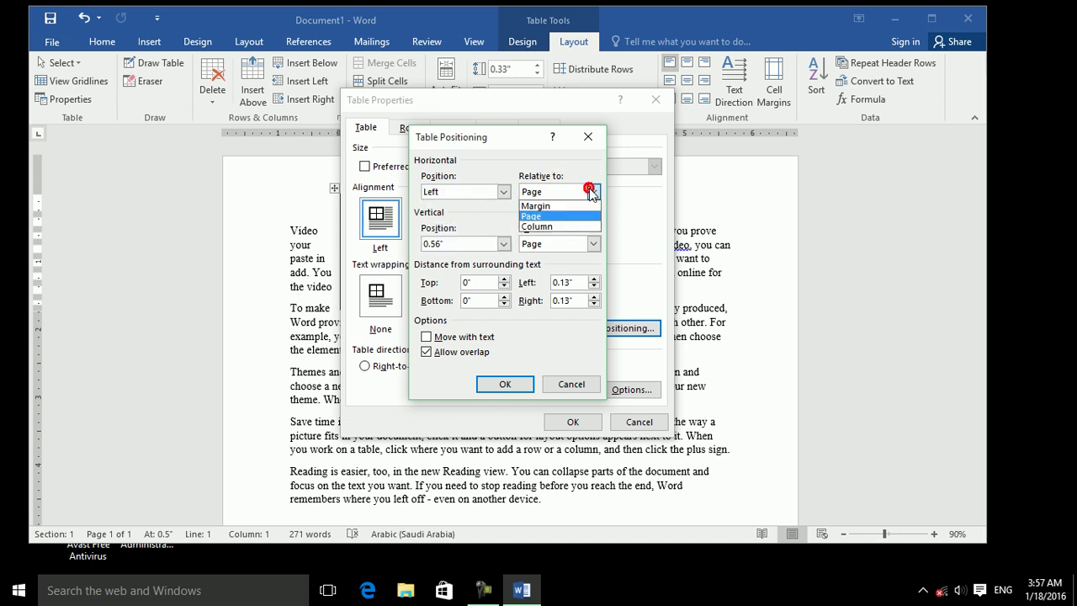
pyautogui.click(534, 207)
pyautogui.click(505, 384)
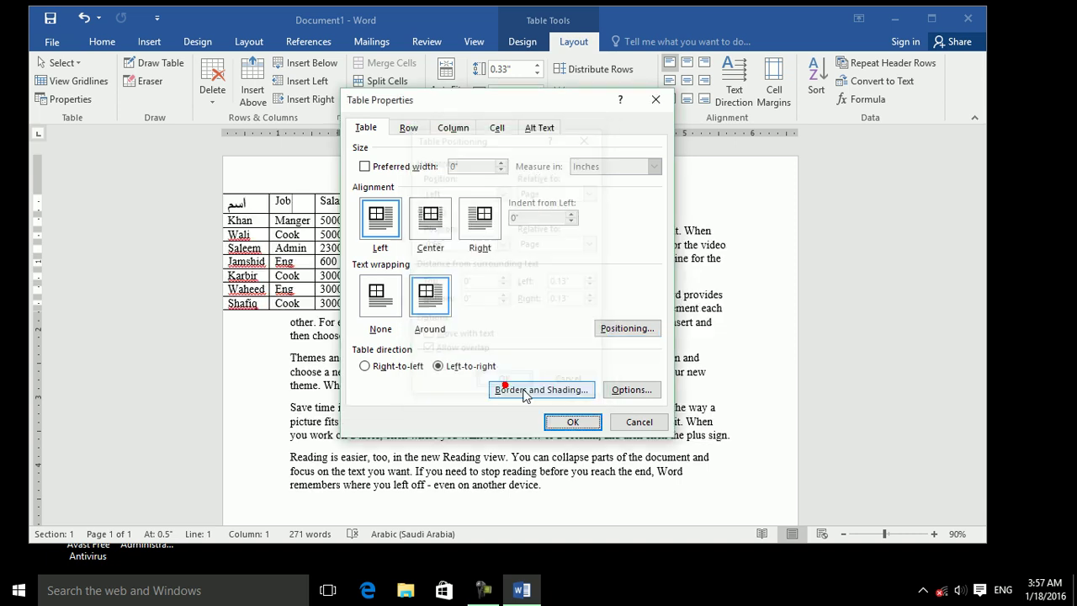
pyautogui.click(572, 421)
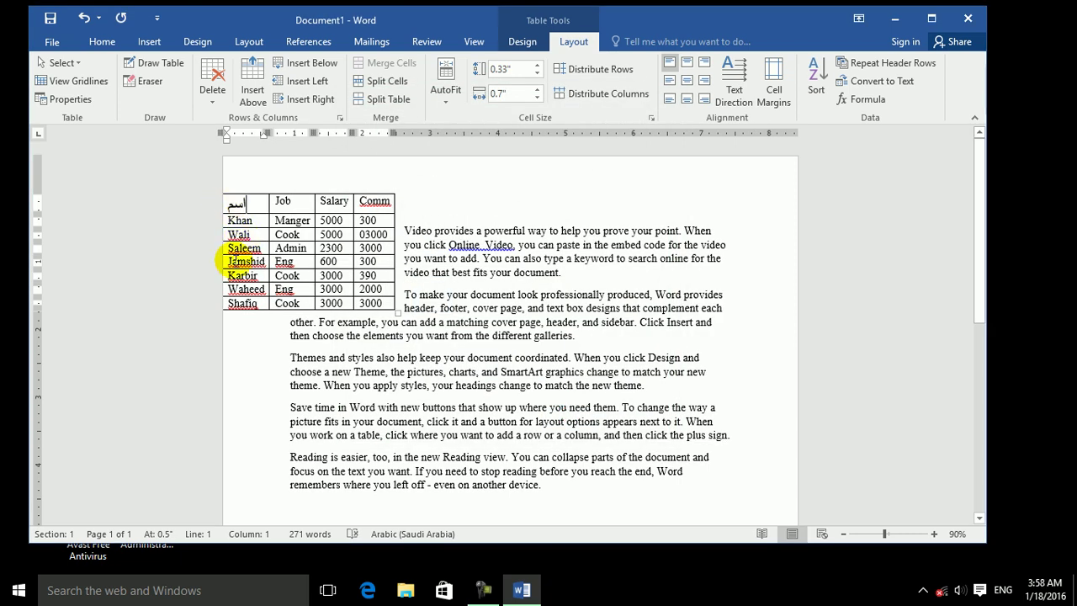
# Set the table's Left horizontal position relative to the margin
pyautogui.click(68, 99)
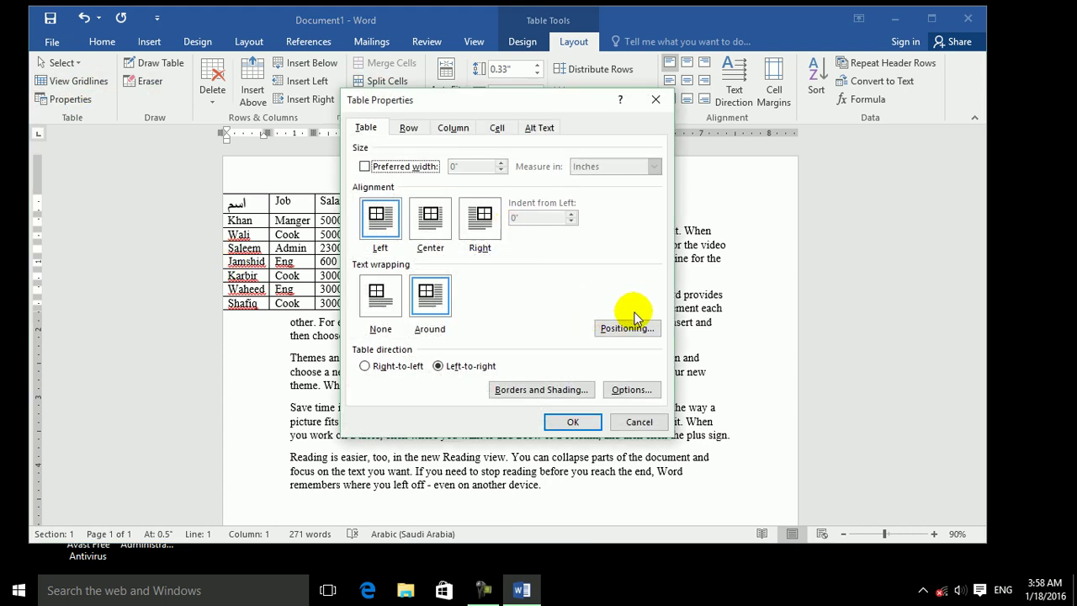
pyautogui.click(635, 327)
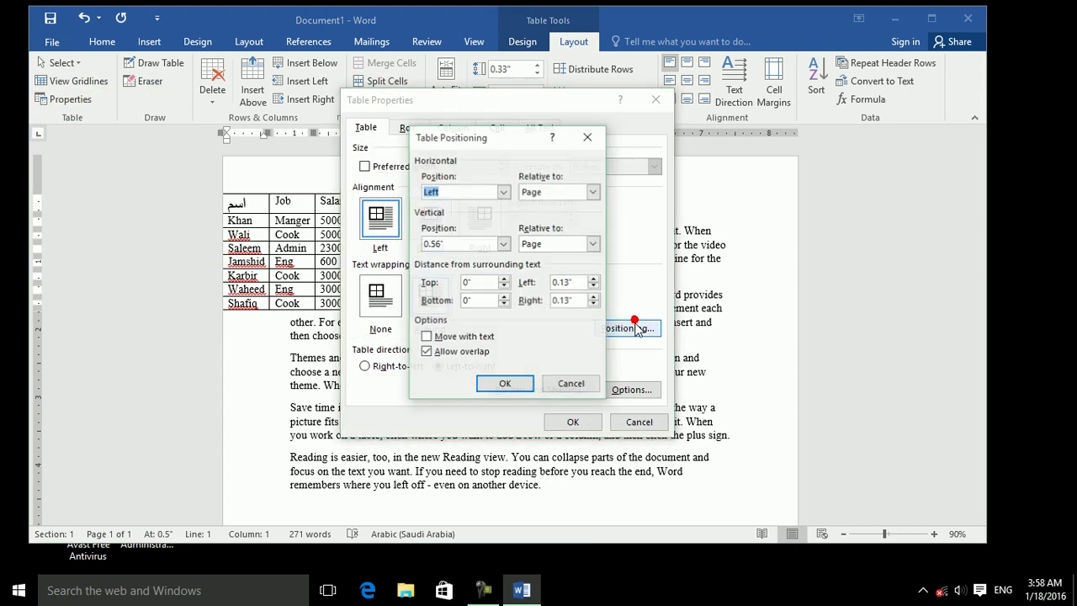
pyautogui.click(539, 192)
pyautogui.click(537, 205)
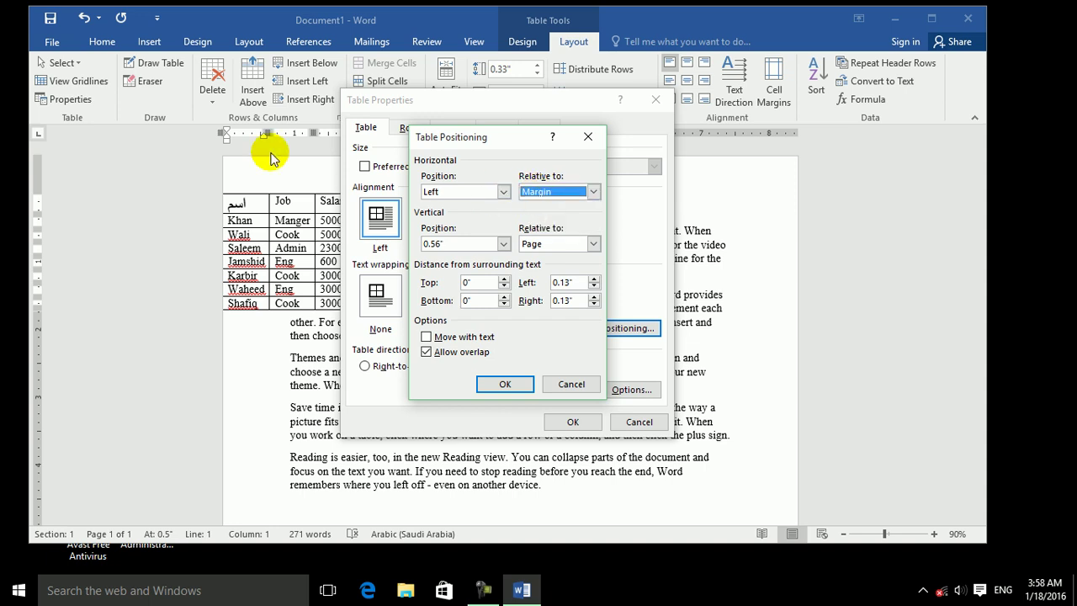
pyautogui.click(505, 384)
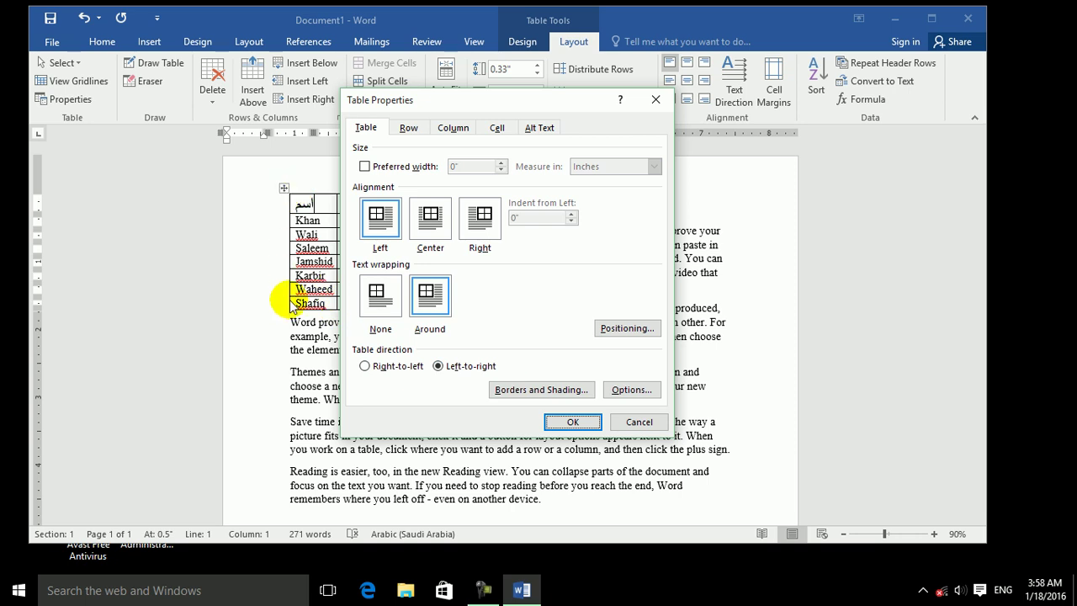
# Set the table's Left horizontal position relative to the column and apply the table properties
pyautogui.click(611, 328)
pyautogui.click(573, 191)
pyautogui.click(554, 222)
pyautogui.click(505, 384)
pyautogui.click(573, 422)
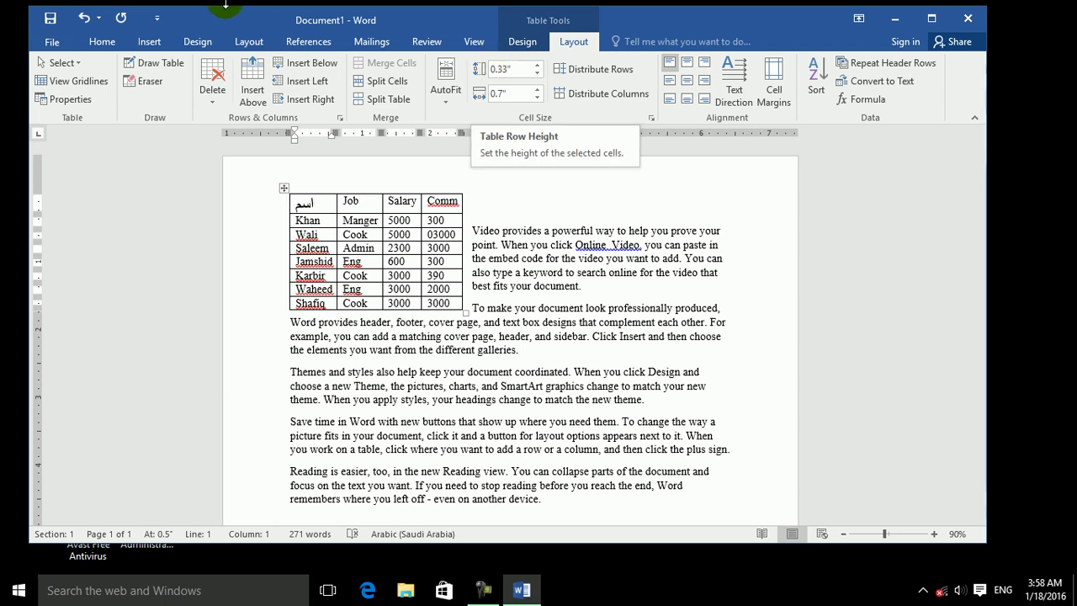
# Try the Left column layout on the document, and return it to one column
pyautogui.click(244, 44)
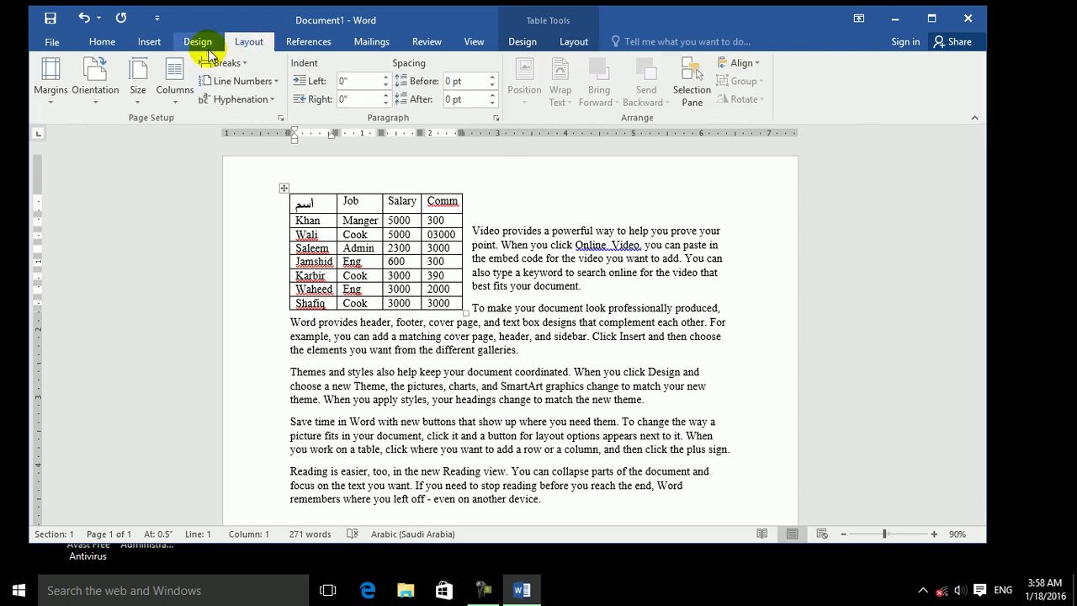
pyautogui.click(175, 88)
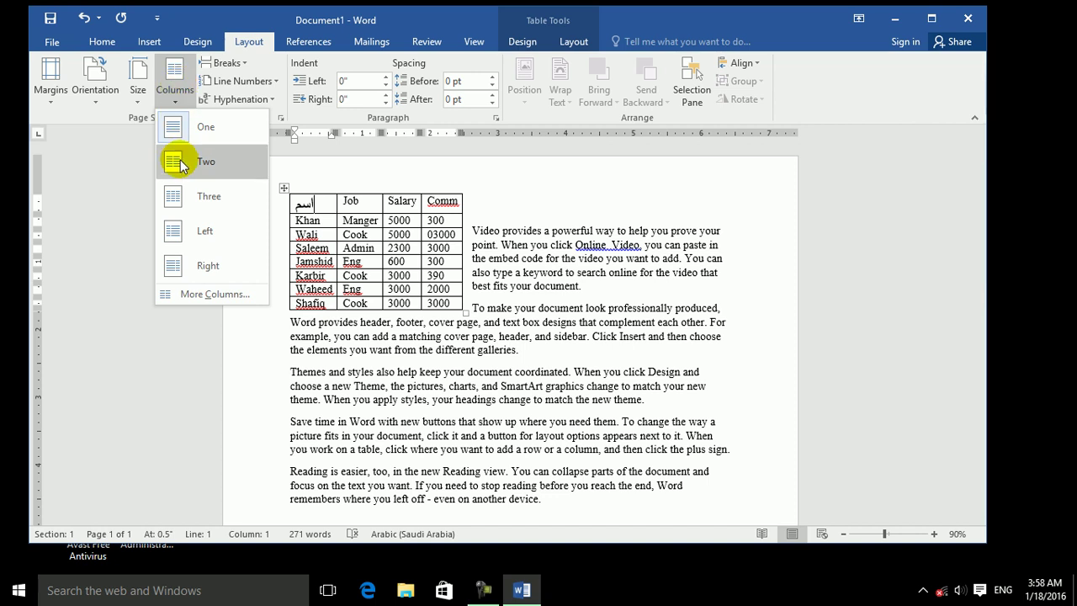
pyautogui.click(187, 229)
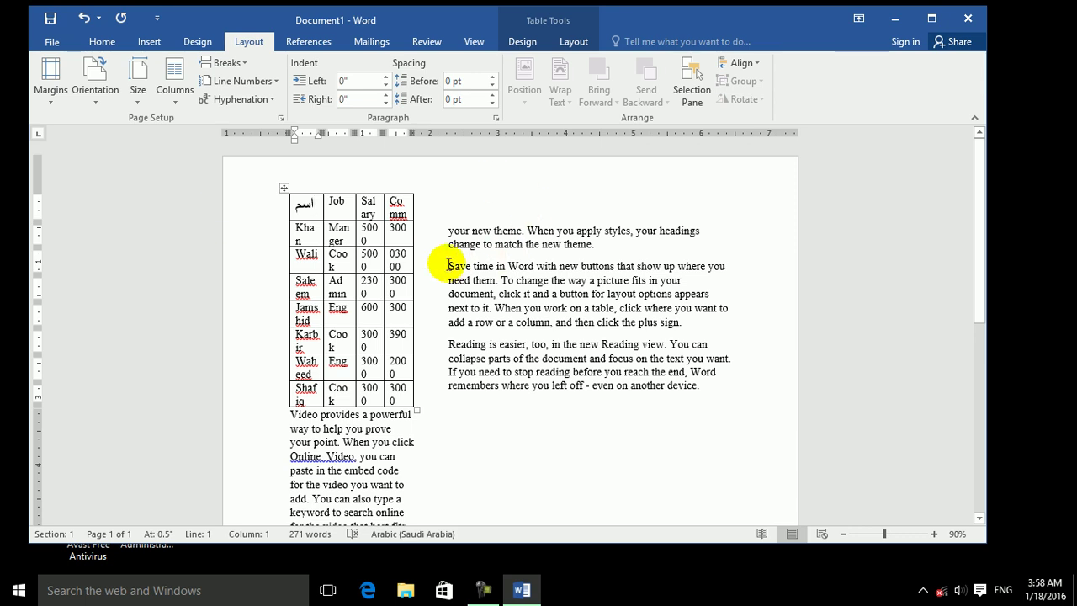
pyautogui.click(174, 97)
pyautogui.click(202, 128)
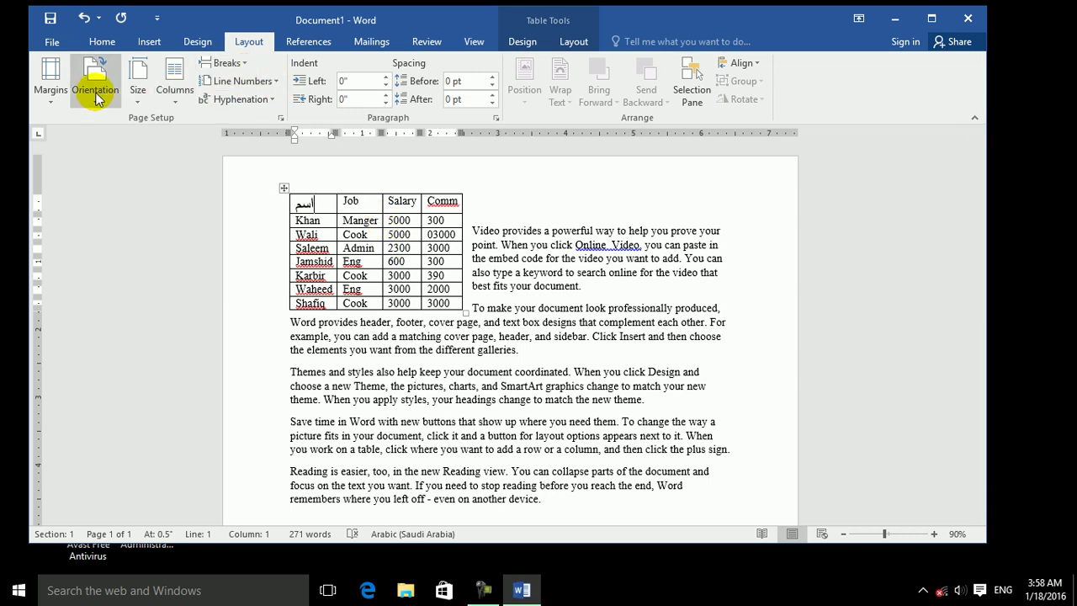
# Set the table's horizontal position to Right relative to the page in the table positioning settings
pyautogui.click(572, 41)
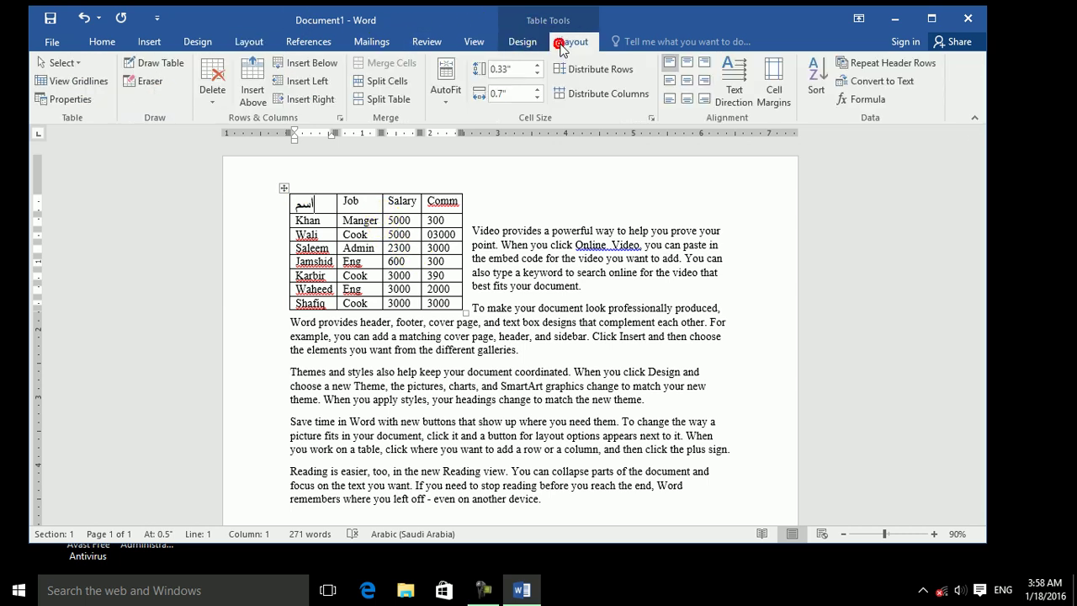
pyautogui.click(88, 100)
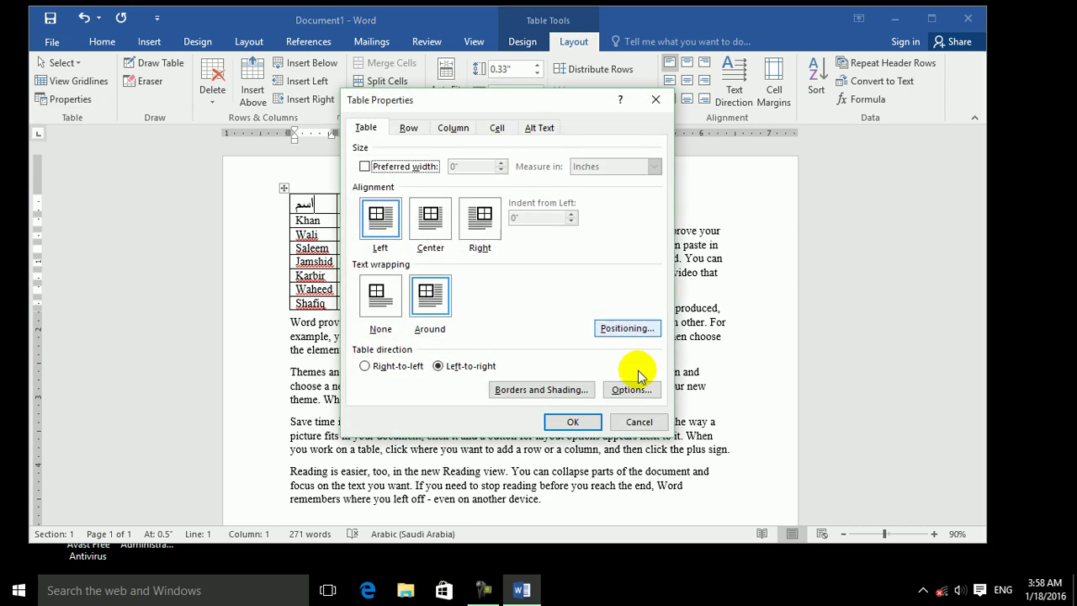
pyautogui.click(627, 329)
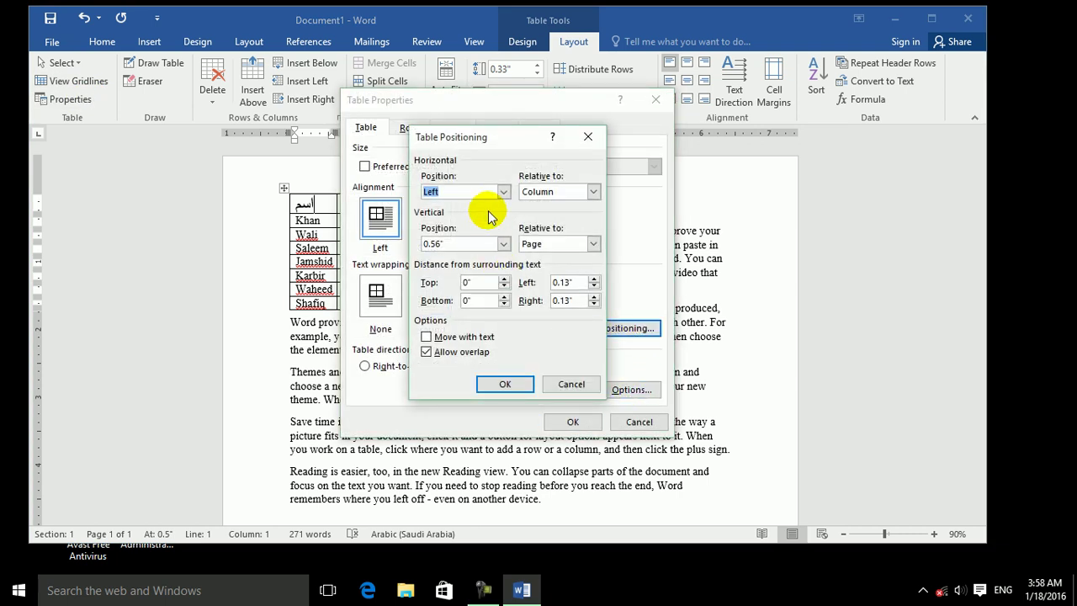
pyautogui.click(423, 192)
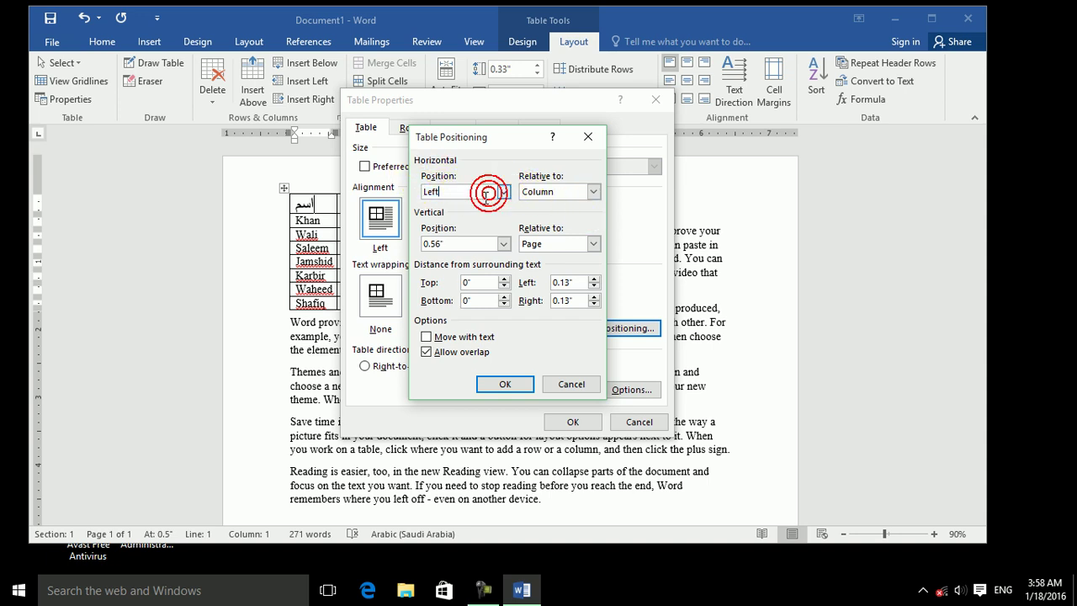
pyautogui.click(488, 192)
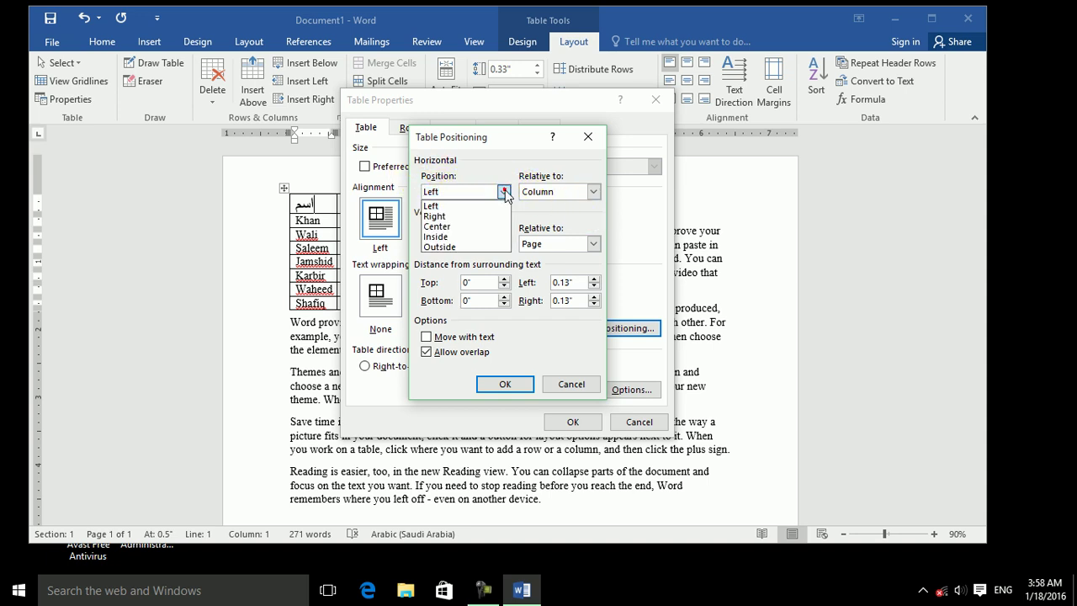
pyautogui.click(464, 217)
pyautogui.click(592, 191)
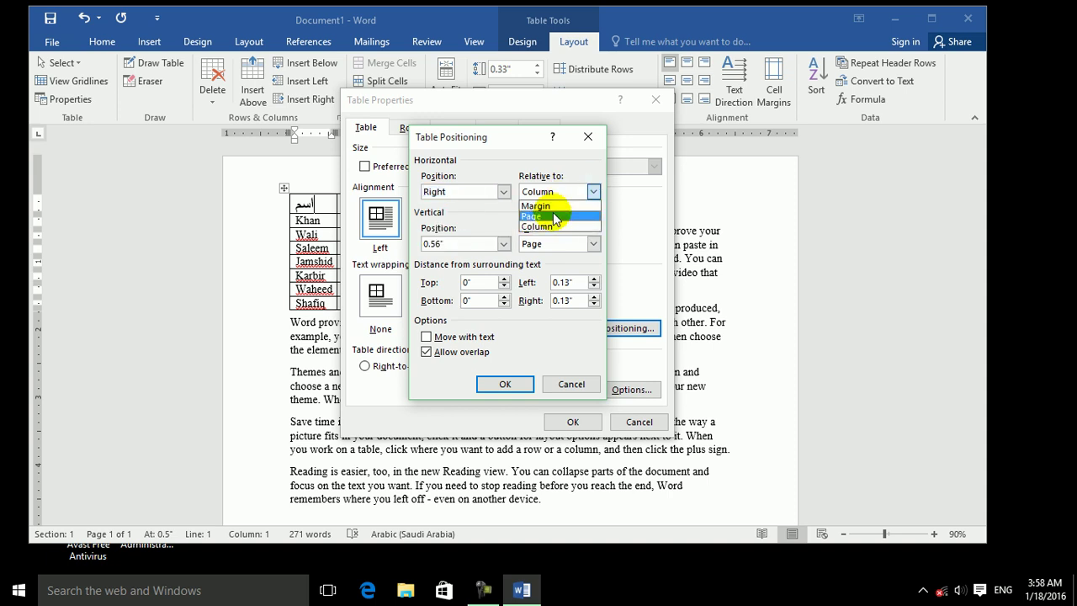
pyautogui.click(554, 216)
pyautogui.click(505, 384)
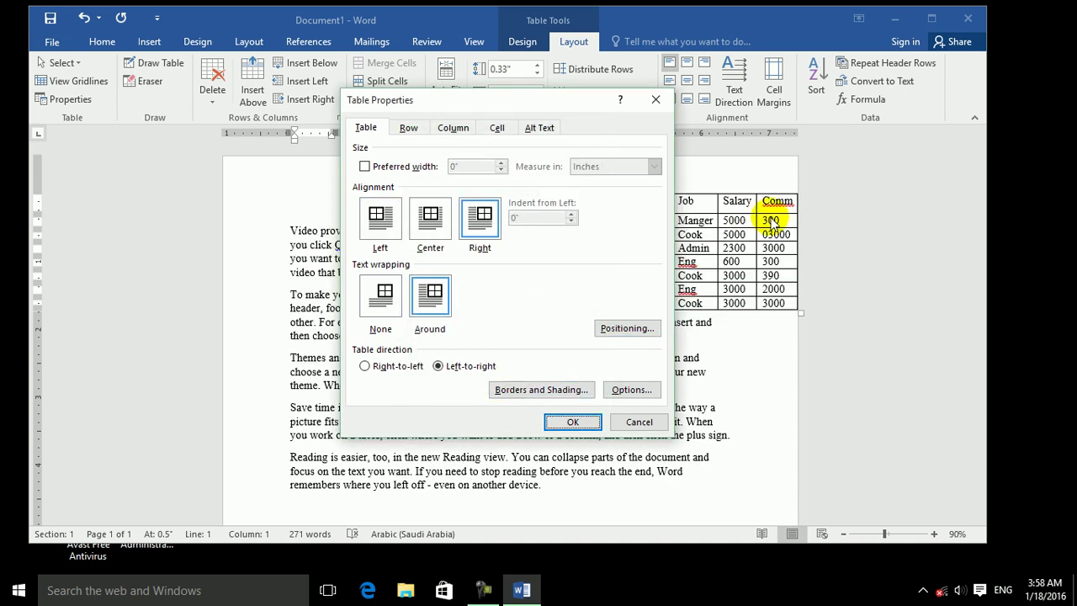
# Set the table's vertical position relative to the margin
pyautogui.click(615, 333)
pyautogui.click(593, 244)
pyautogui.click(536, 258)
pyautogui.click(505, 384)
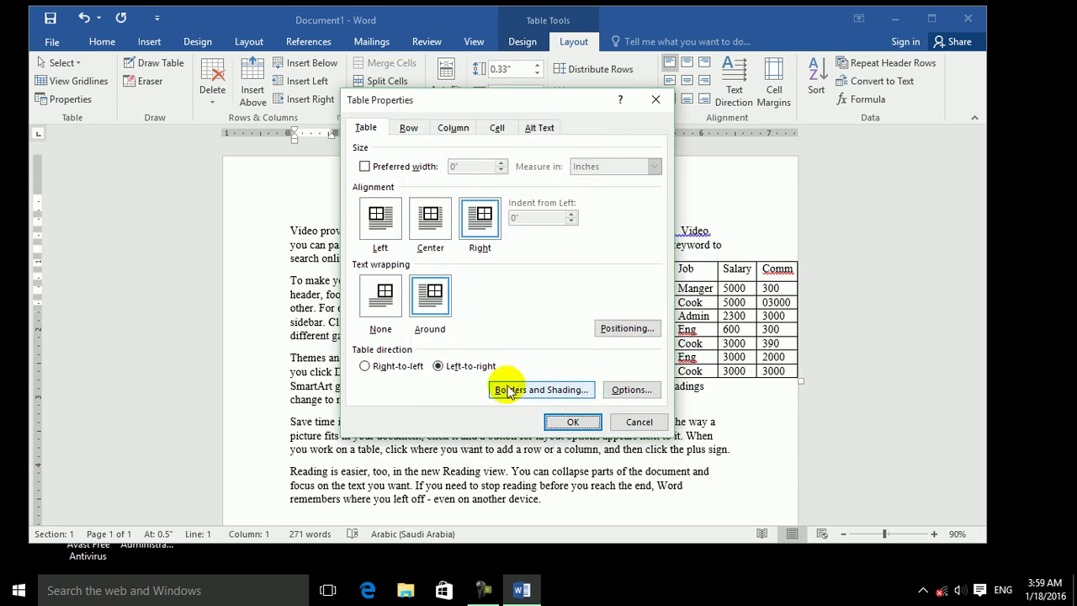
# Set the table's Right horizontal position relative to the margin
pyautogui.click(605, 329)
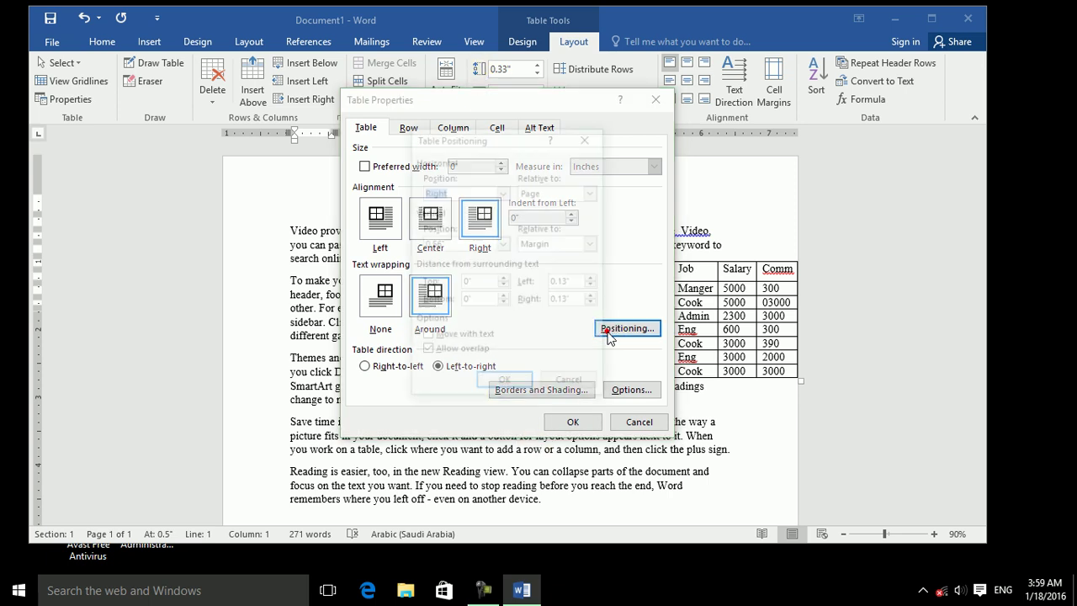
pyautogui.click(544, 193)
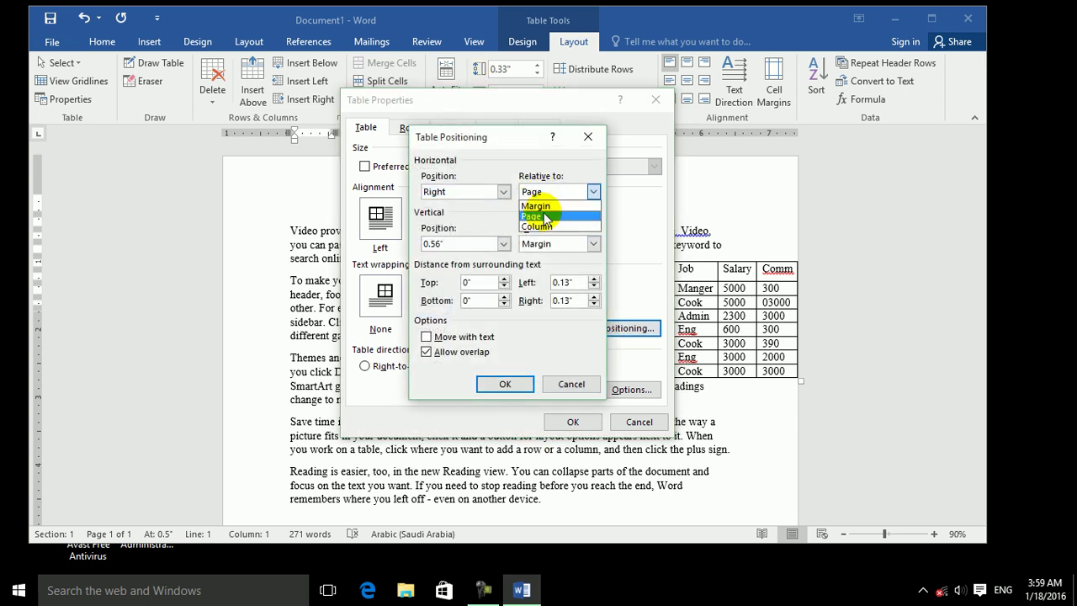
pyautogui.click(542, 206)
pyautogui.click(510, 382)
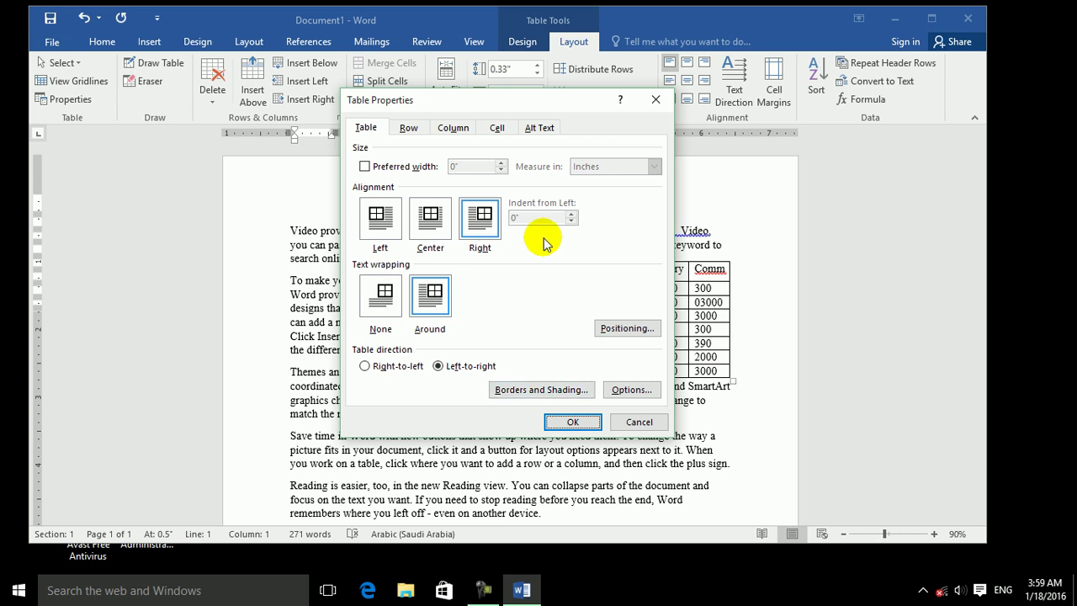
# Set the table's vertical position to Top relative to the margin
pyautogui.click(625, 328)
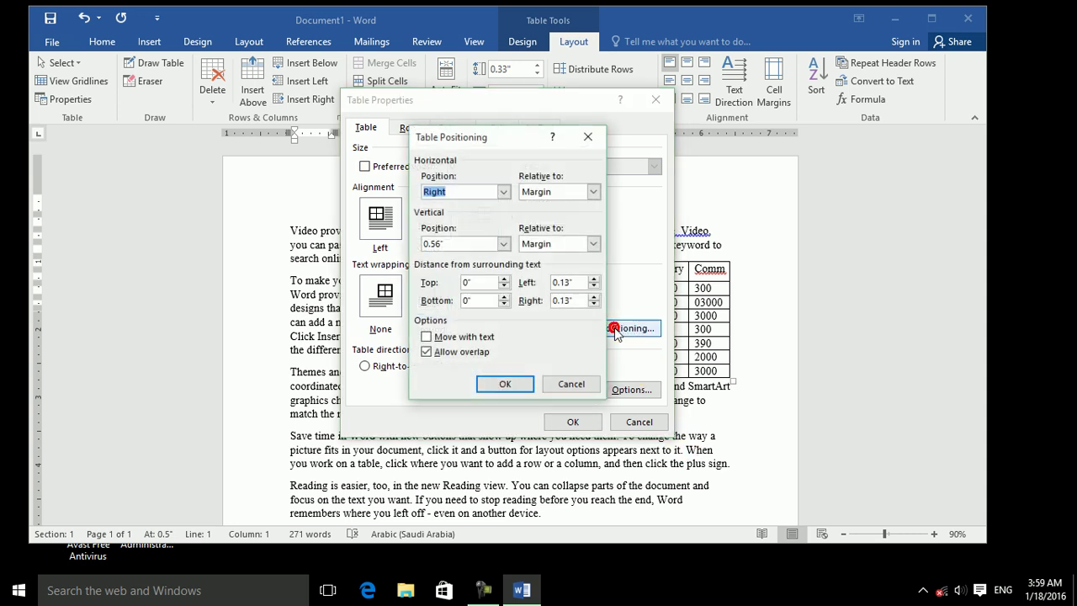
pyautogui.click(503, 244)
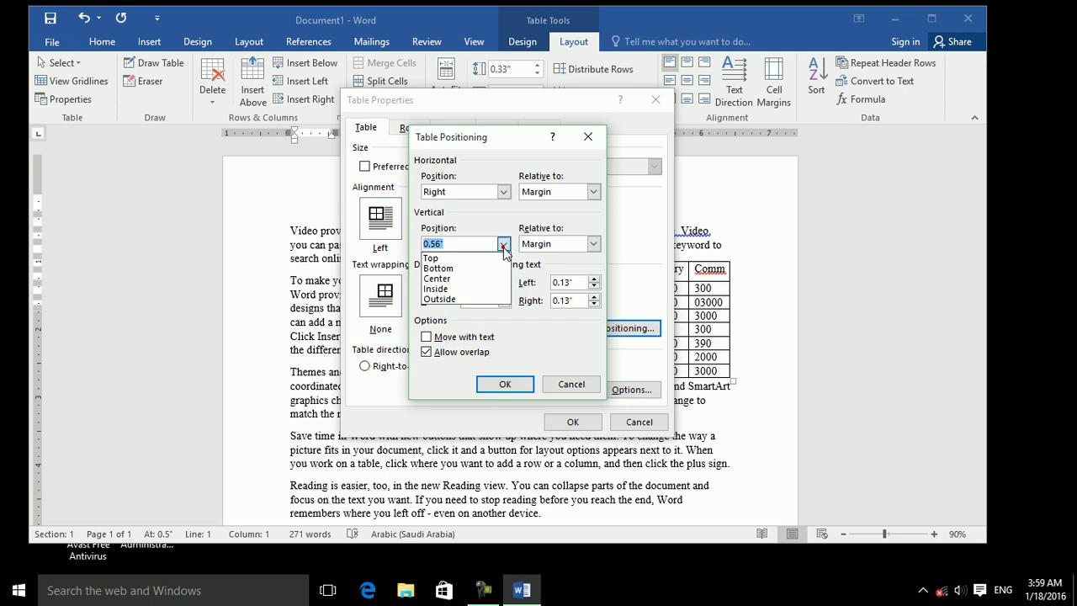
pyautogui.click(434, 257)
pyautogui.click(551, 244)
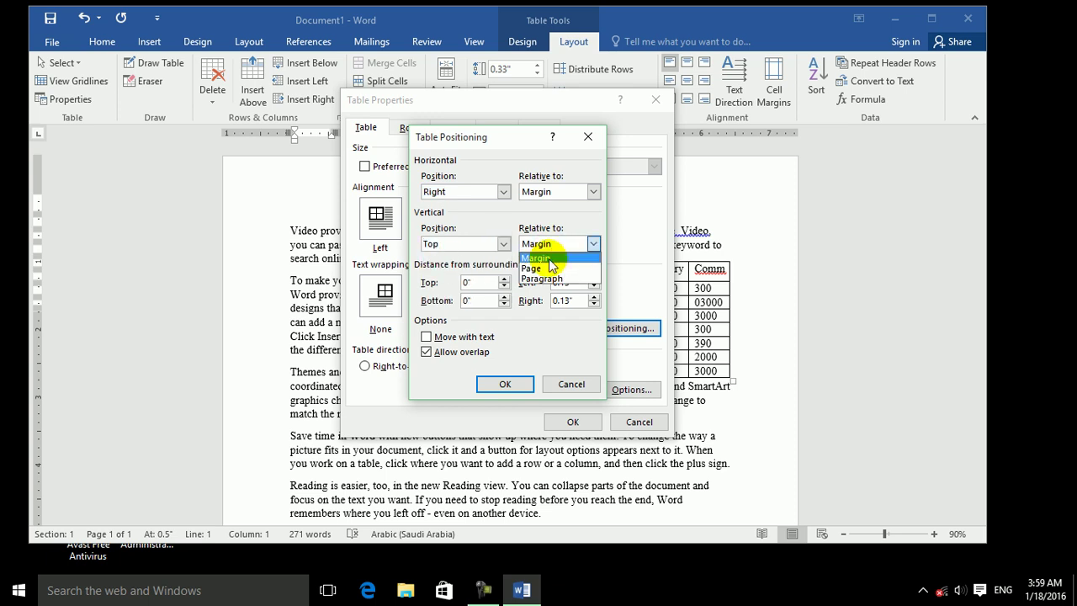
pyautogui.click(549, 259)
pyautogui.click(505, 384)
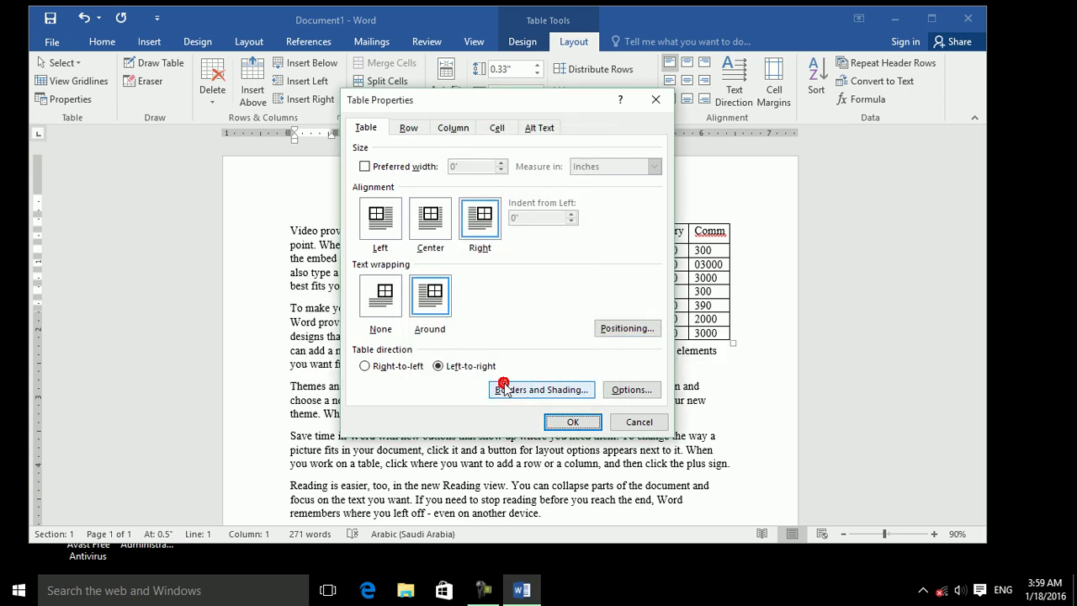
# Move the table properties dialog off the table and set the Top vertical position relative to the page
pyautogui.moveTo(493, 100); pyautogui.dragTo(336, 90)
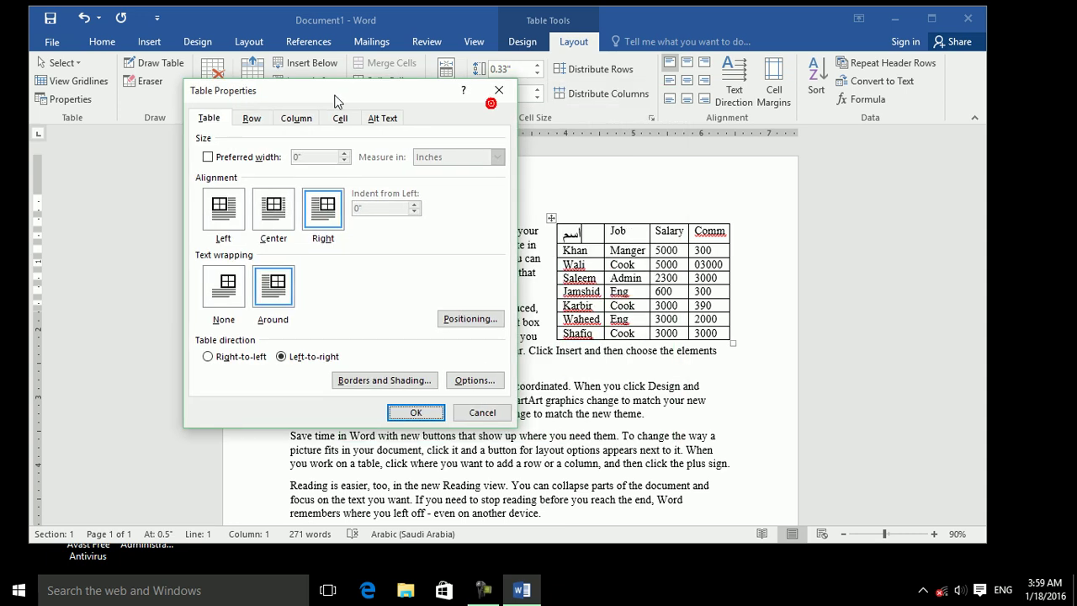
pyautogui.click(465, 318)
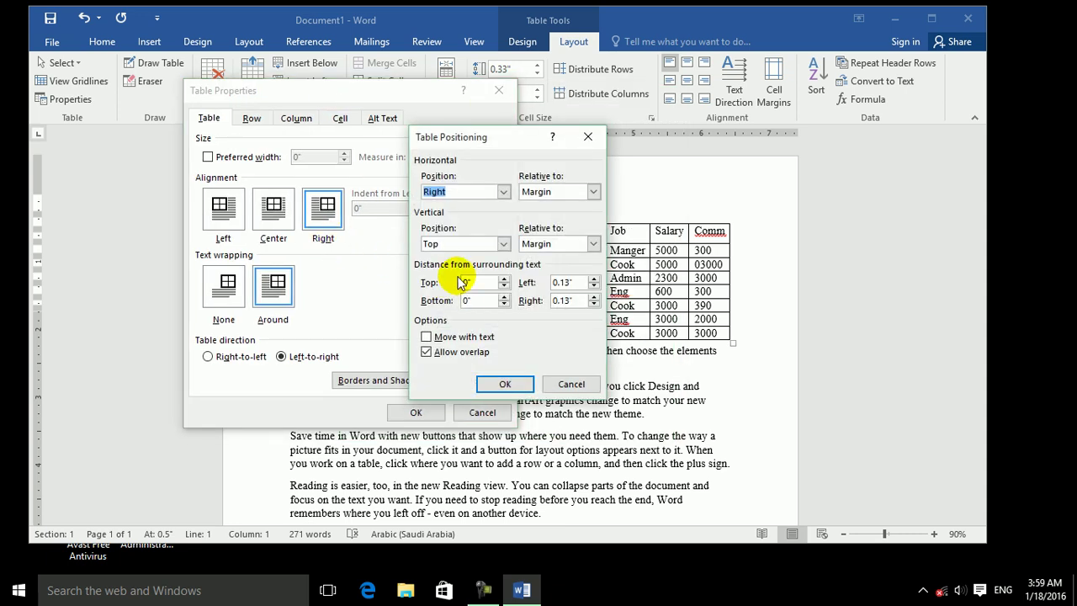
pyautogui.click(539, 243)
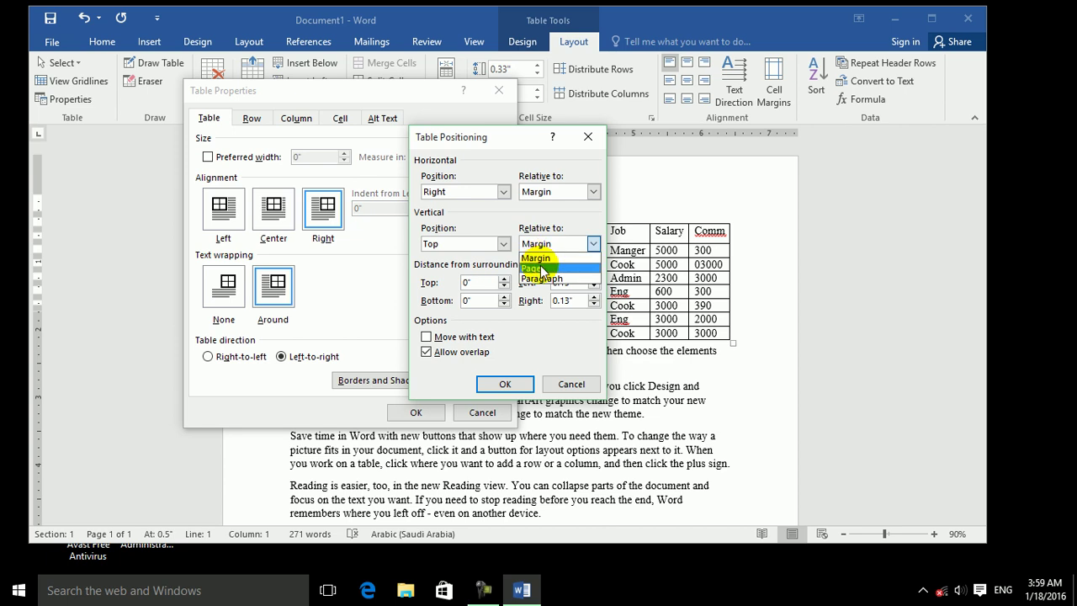
pyautogui.click(539, 266)
pyautogui.click(503, 384)
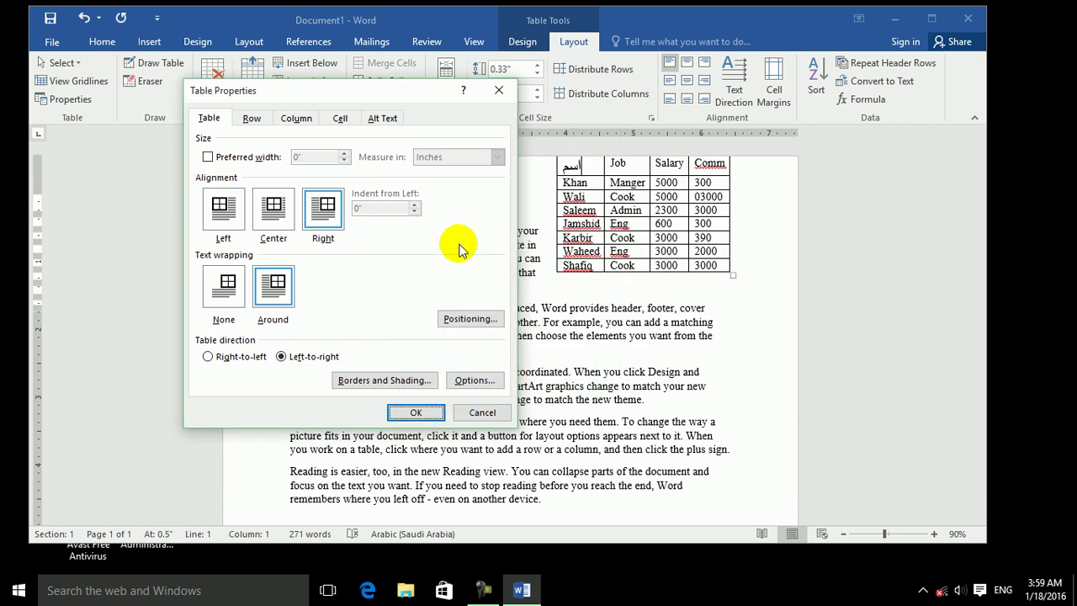
pyautogui.click(465, 318)
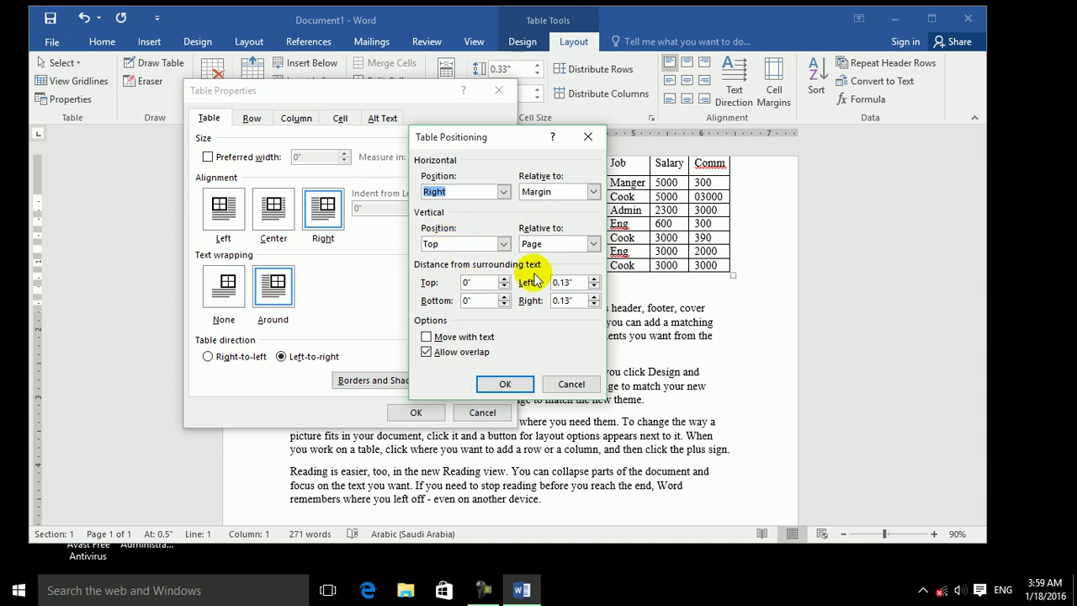
pyautogui.click(504, 280)
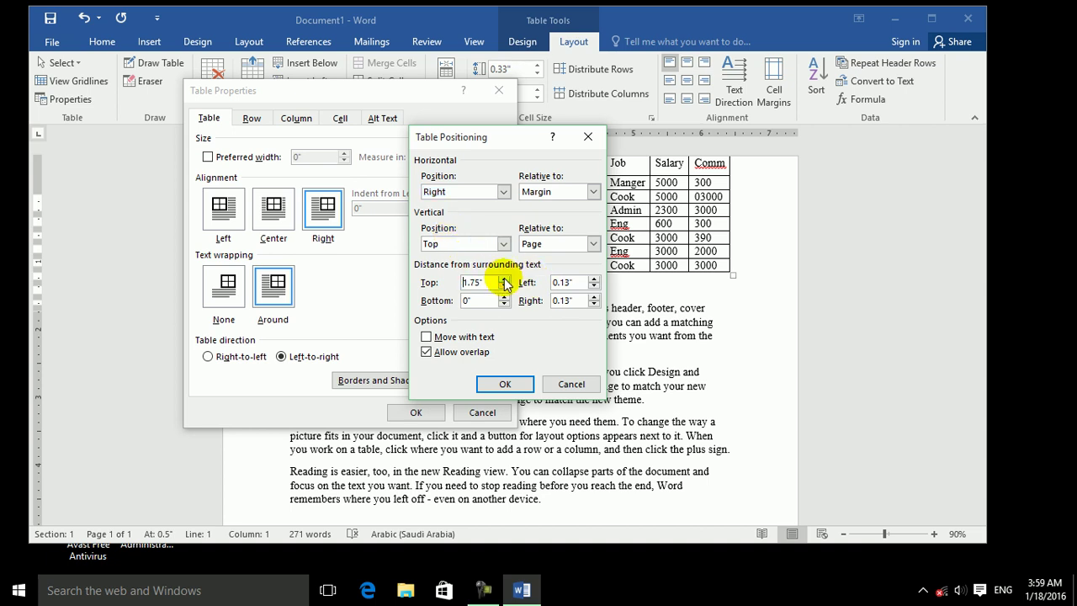
pyautogui.click(572, 384)
pyautogui.click(491, 409)
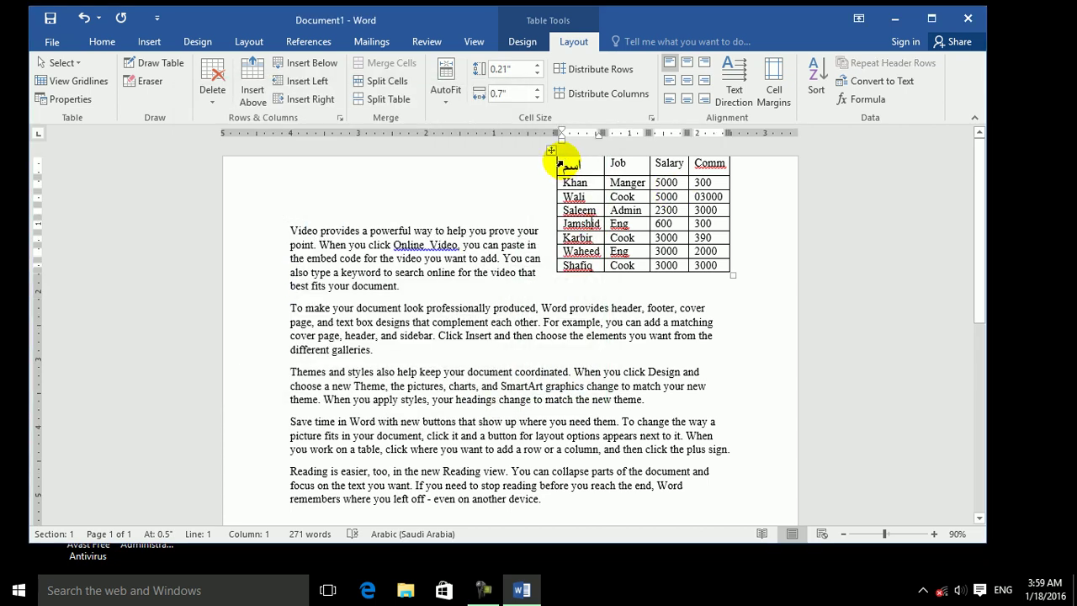
# Move the table into the middle of the text and set its surrounding text distances: top 1.12", bottom 1.42", left 0.3", right 0.2"
pyautogui.moveTo(551, 150); pyautogui.dragTo(418, 300)
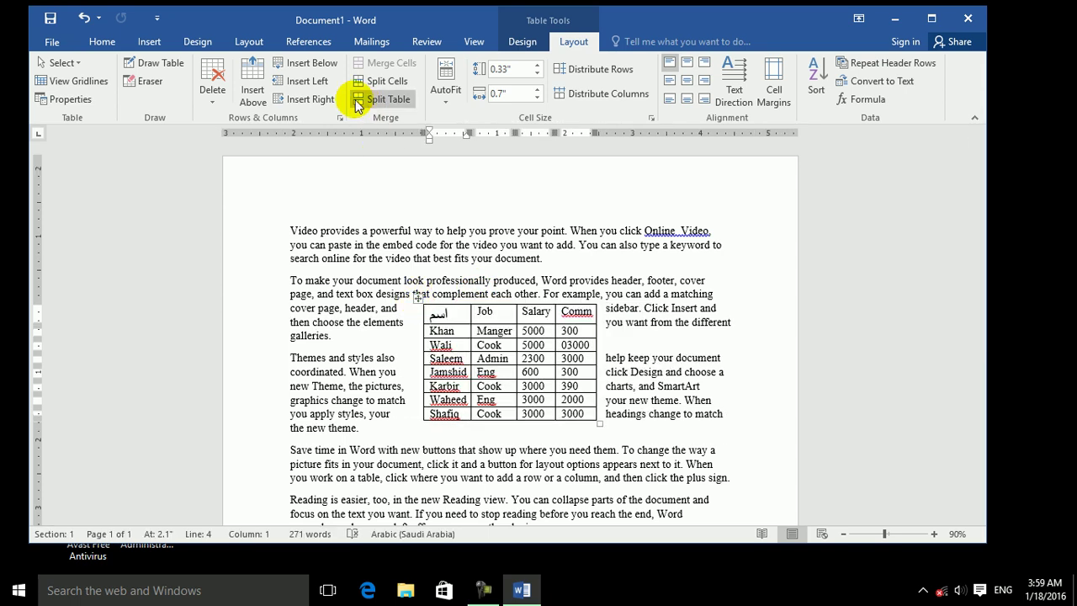
pyautogui.click(63, 99)
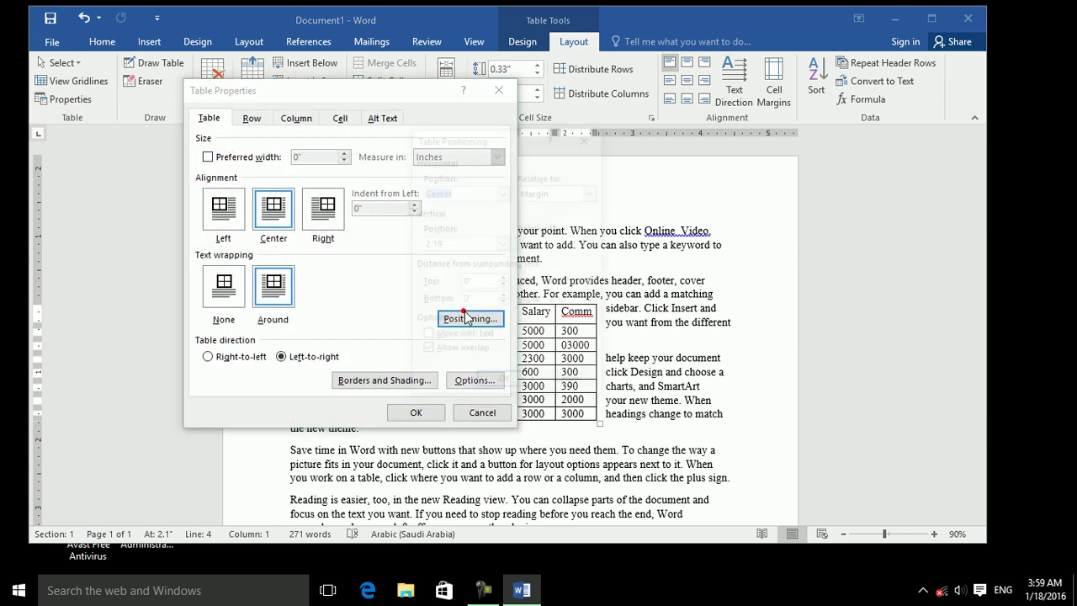
pyautogui.click(469, 318)
pyautogui.click(504, 278)
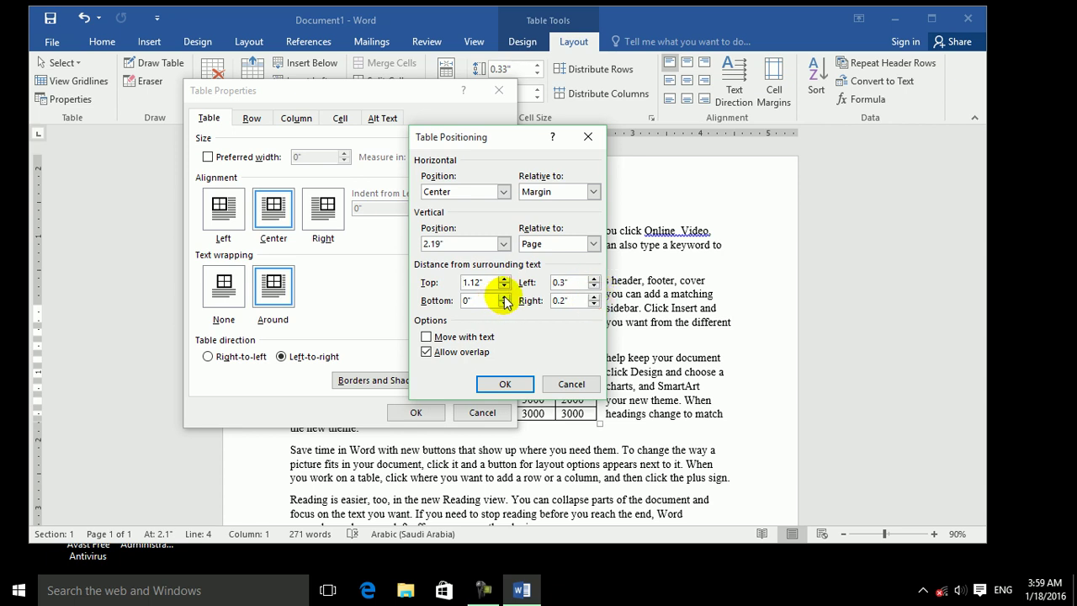
pyautogui.click(502, 382)
pyautogui.click(414, 412)
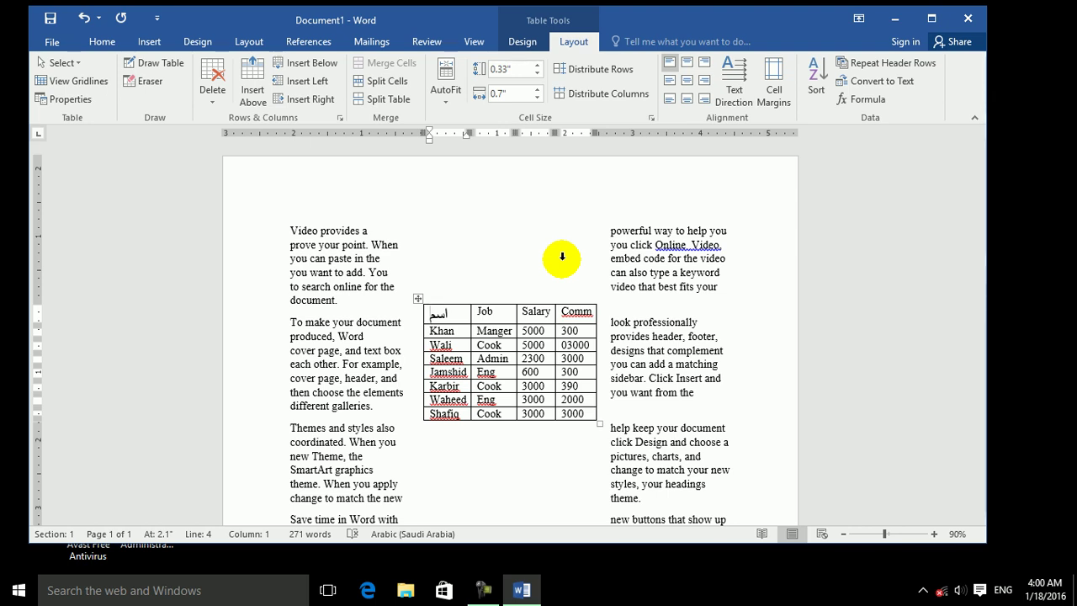
pyautogui.click(67, 98)
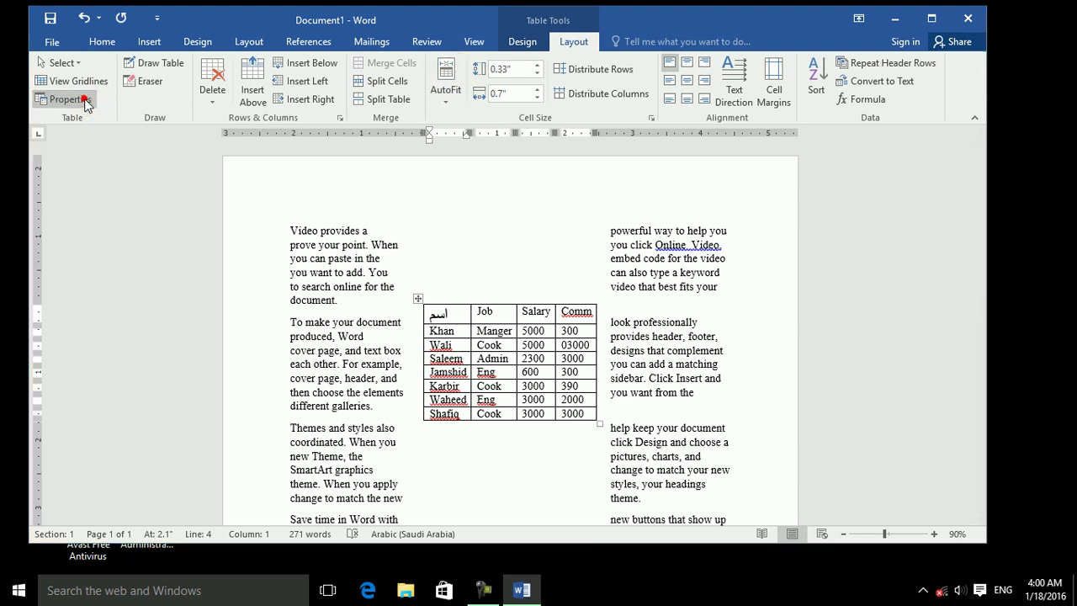
pyautogui.click(470, 318)
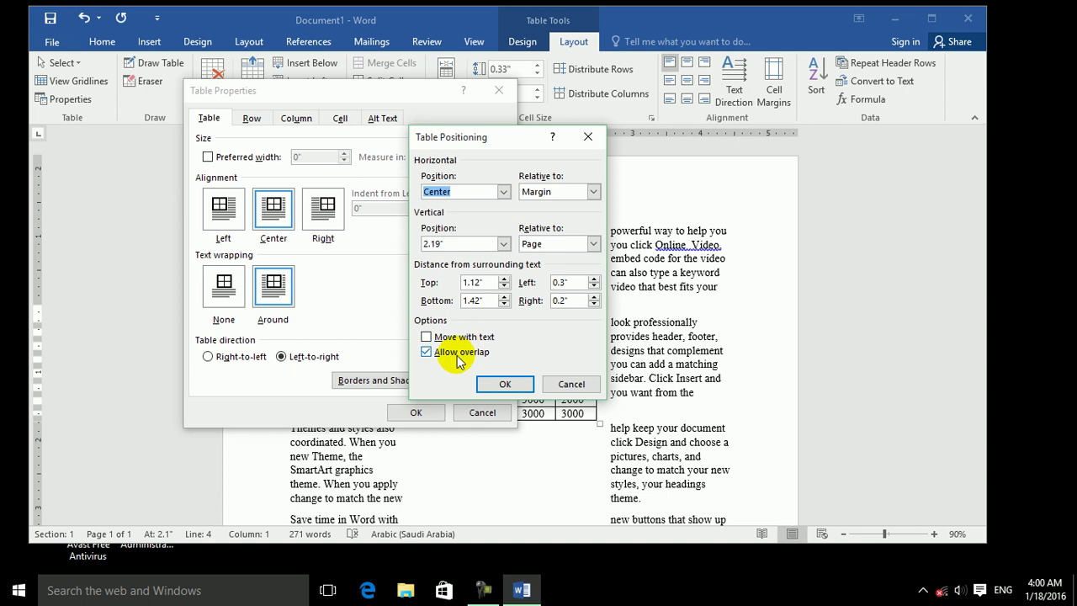
pyautogui.click(454, 353)
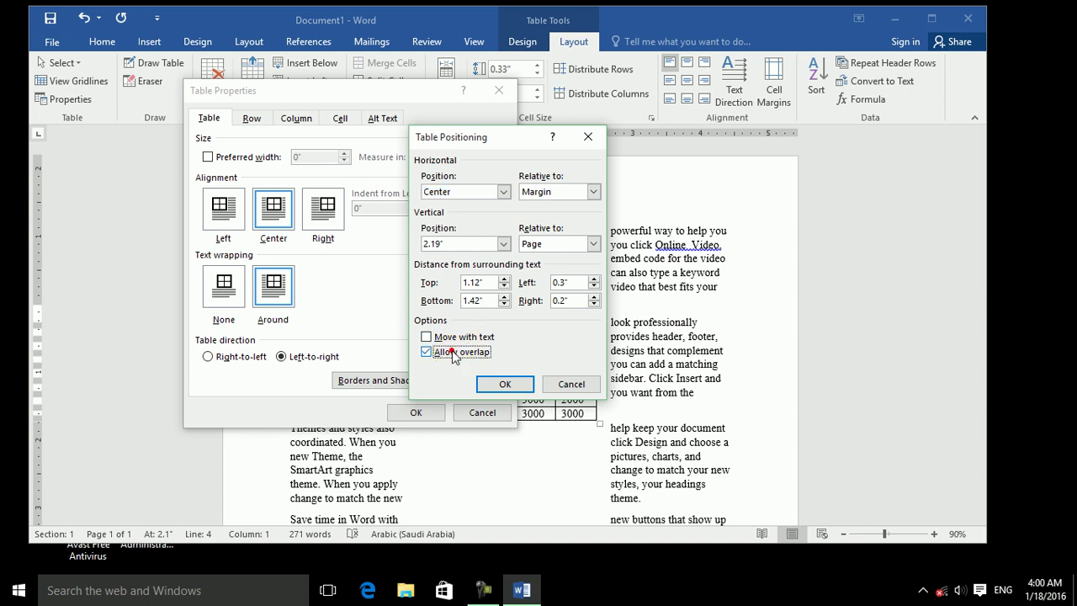
pyautogui.click(440, 338)
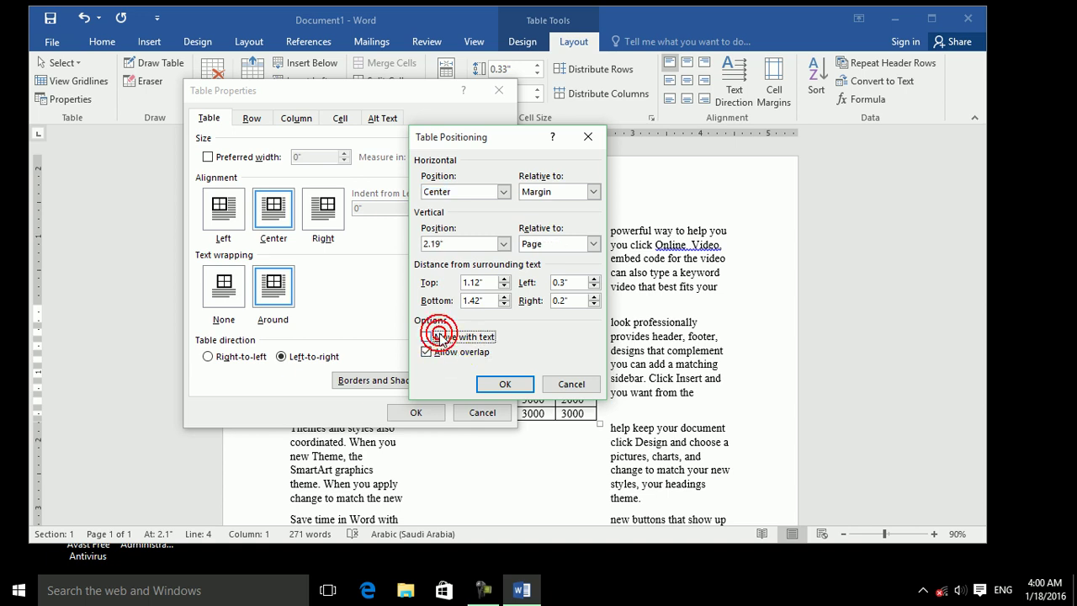
pyautogui.click(571, 384)
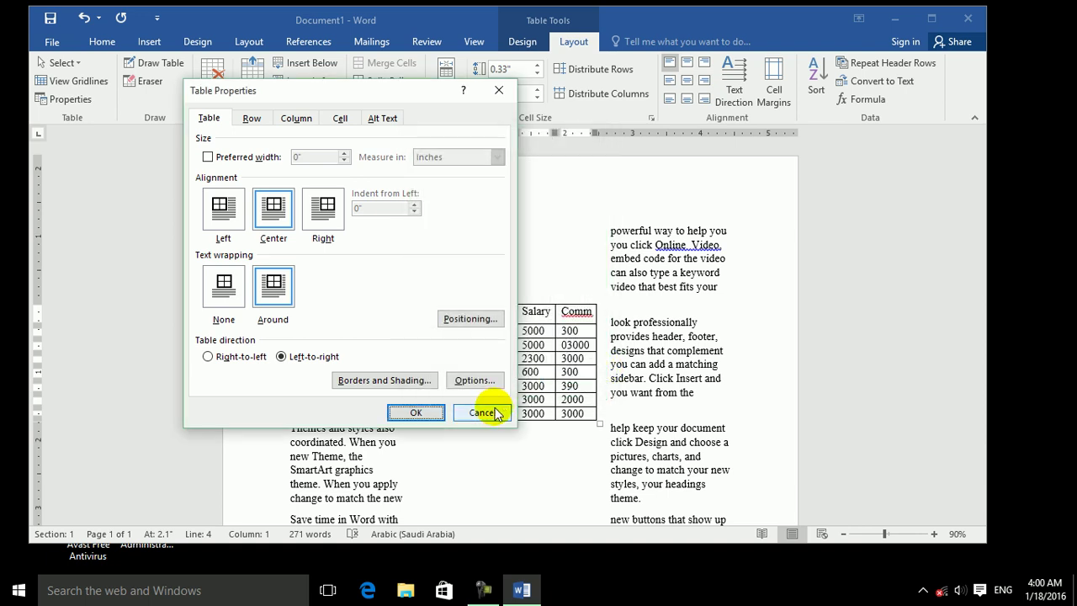
pyautogui.click(482, 413)
# Undo the surrounding text distances and the table's move into the text
pyautogui.hotkey('ctrl', 'z')
pyautogui.hotkey('ctrl', 'z')
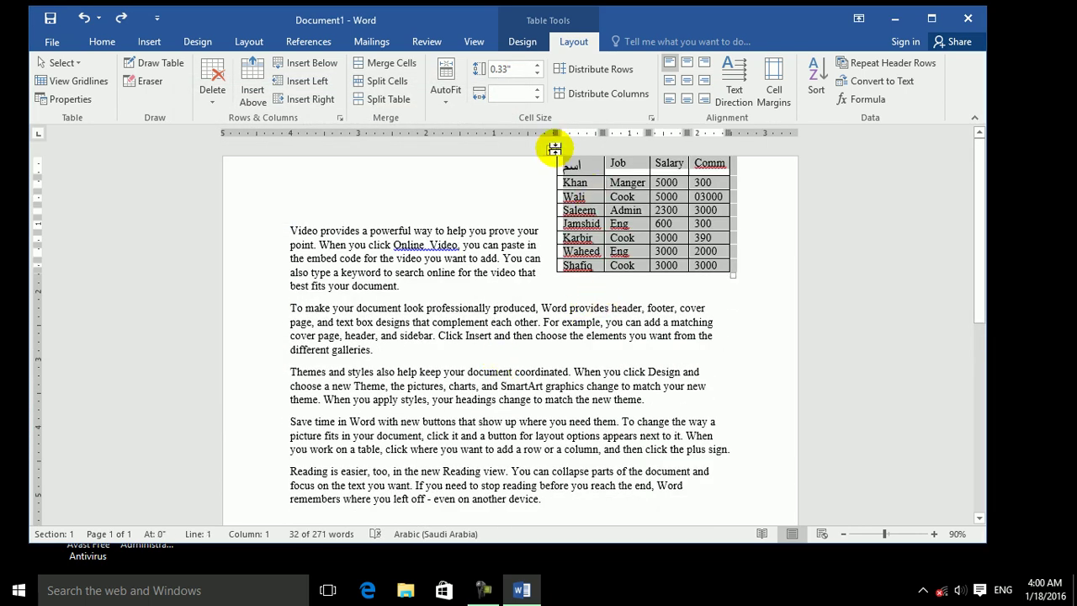
# Move the table into the middle of the text beside the third paragraph and enable Move with text in its positioning
pyautogui.moveTo(554, 149); pyautogui.dragTo(416, 328)
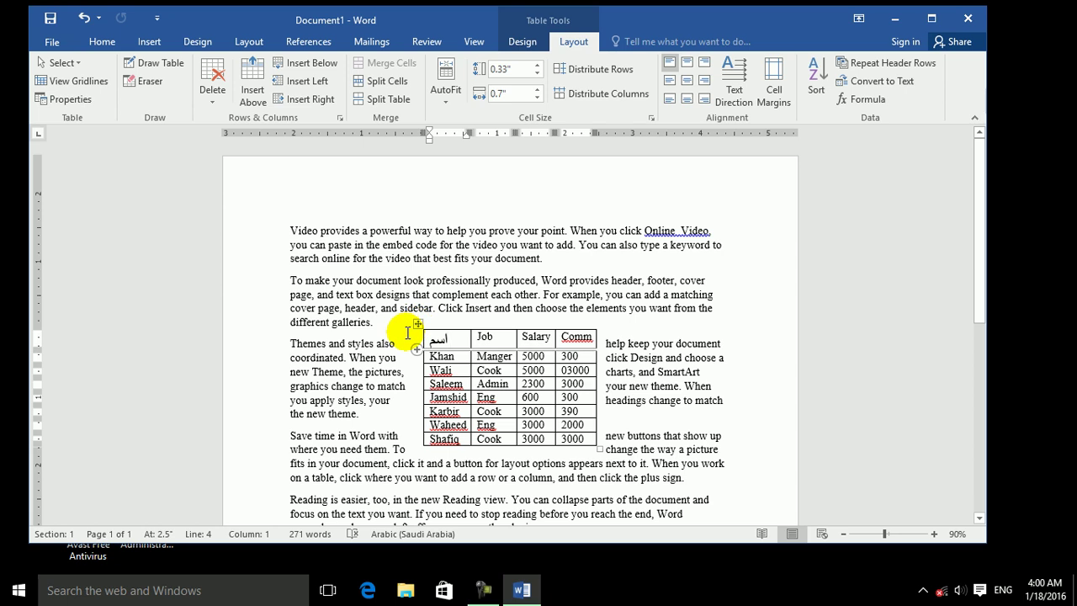
pyautogui.click(65, 98)
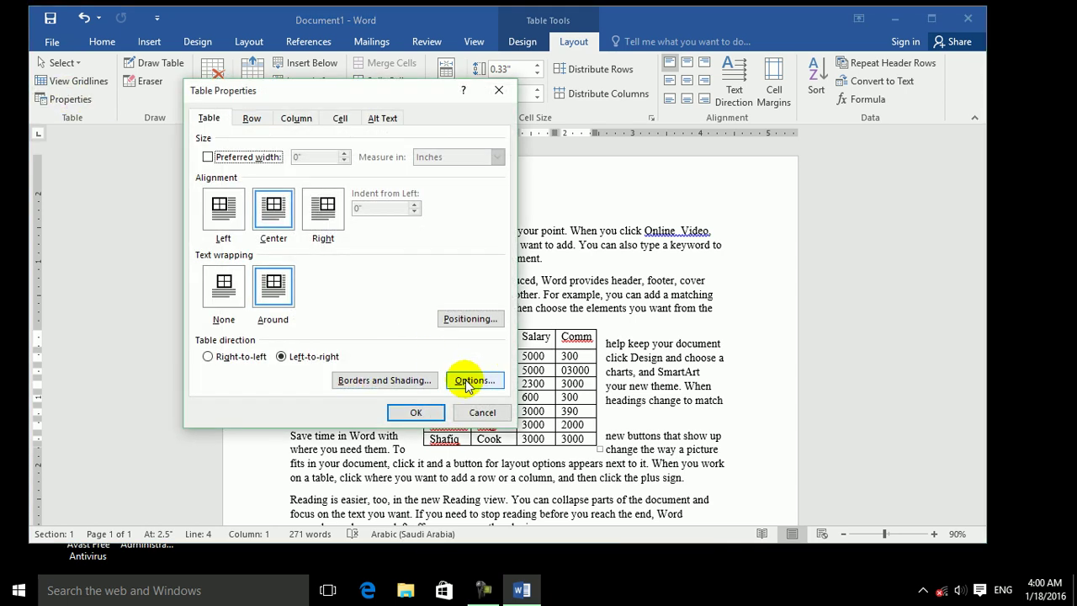
pyautogui.click(469, 319)
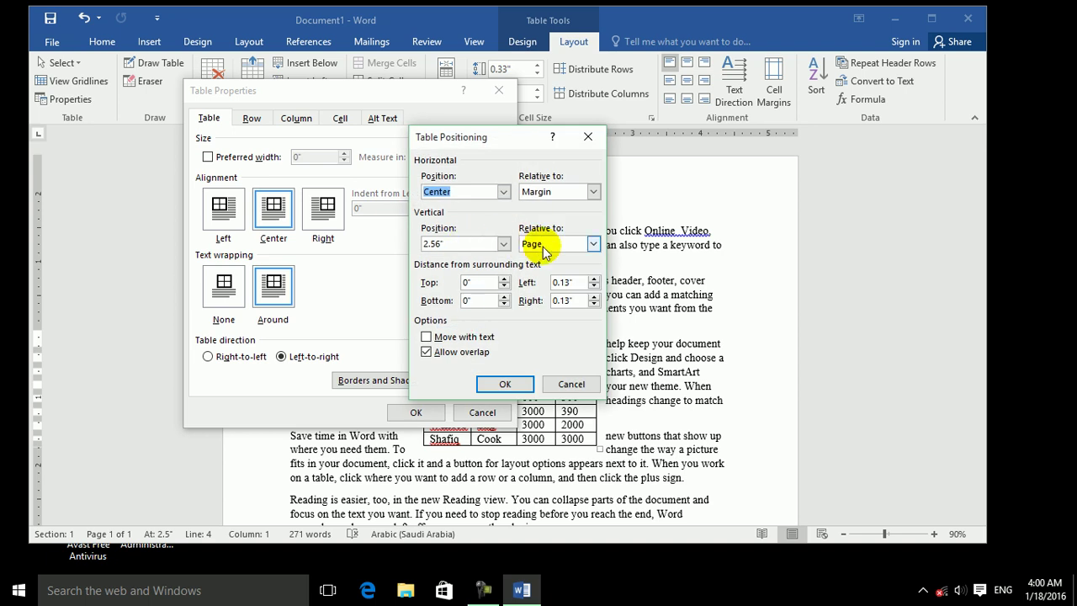
pyautogui.click(444, 336)
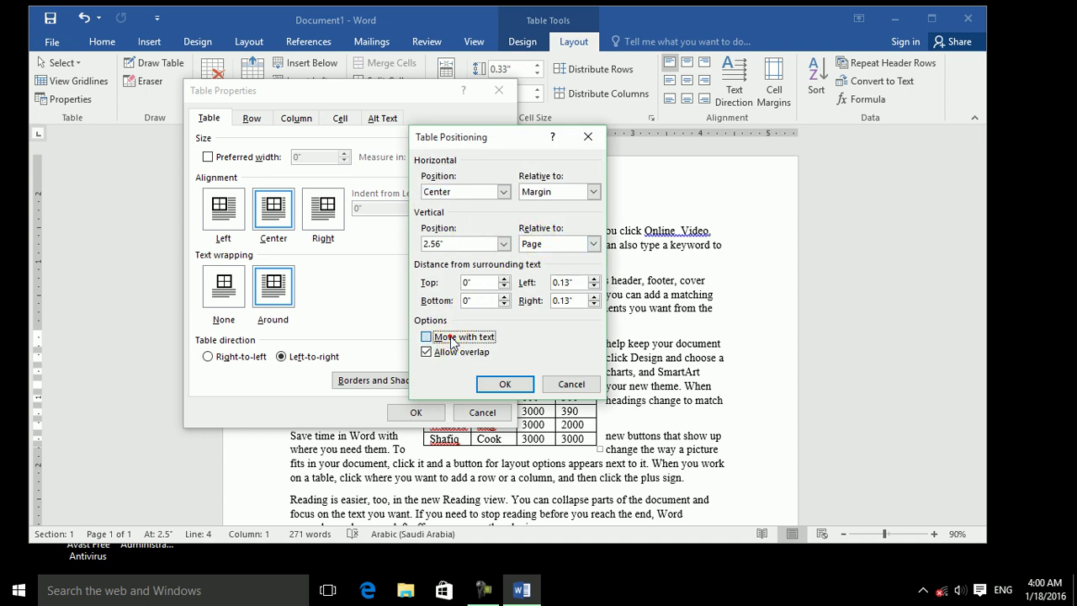
pyautogui.click(505, 244)
pyautogui.click(503, 244)
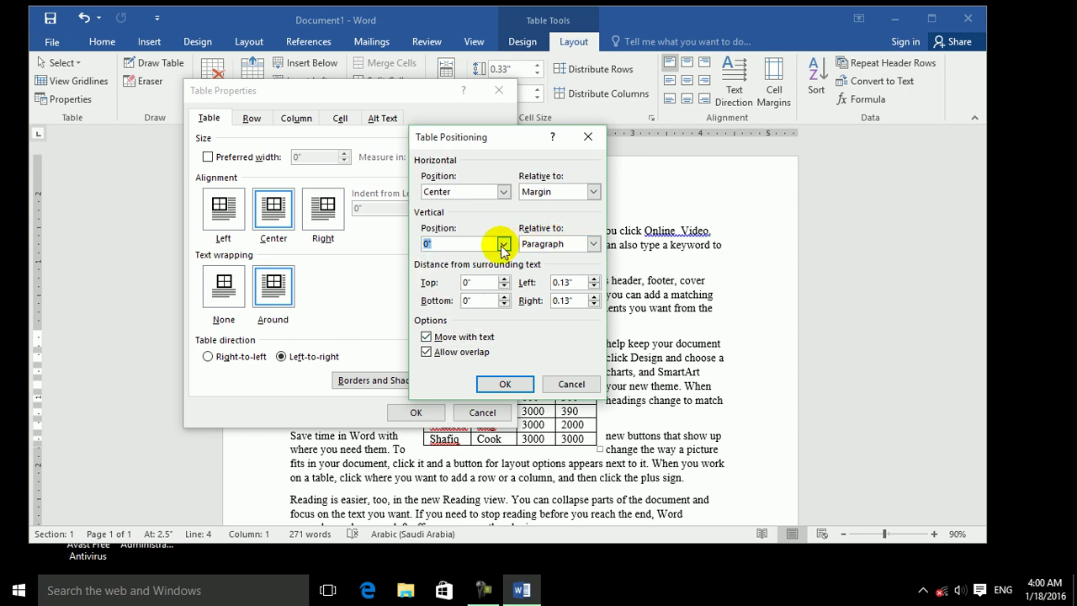
pyautogui.click(505, 384)
pyautogui.click(416, 413)
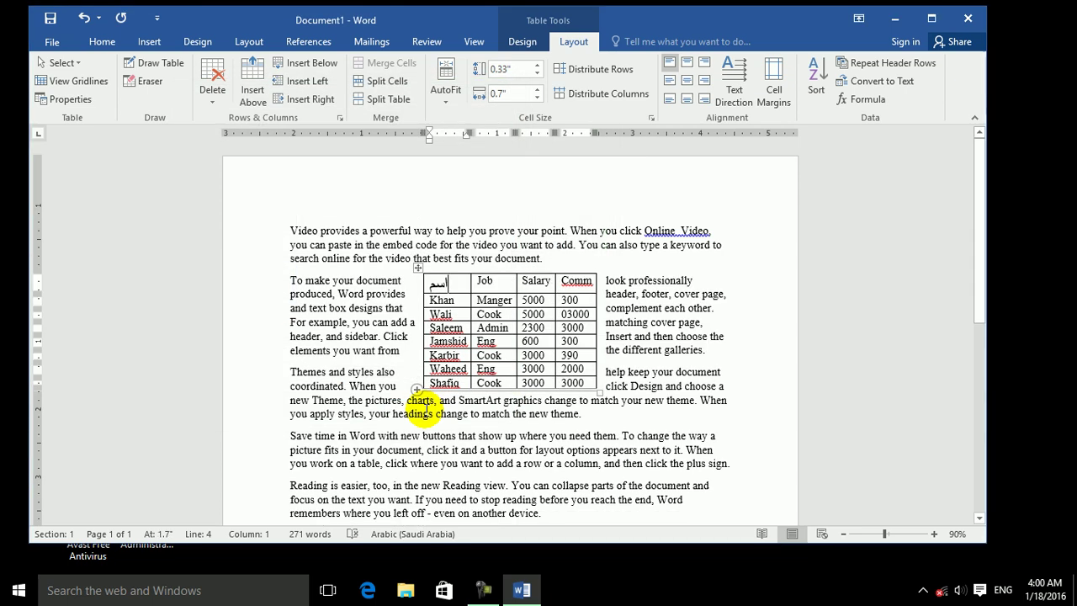
# Set the table's vertical position to 3" relative to the paragraph
pyautogui.click(70, 99)
pyautogui.click(470, 318)
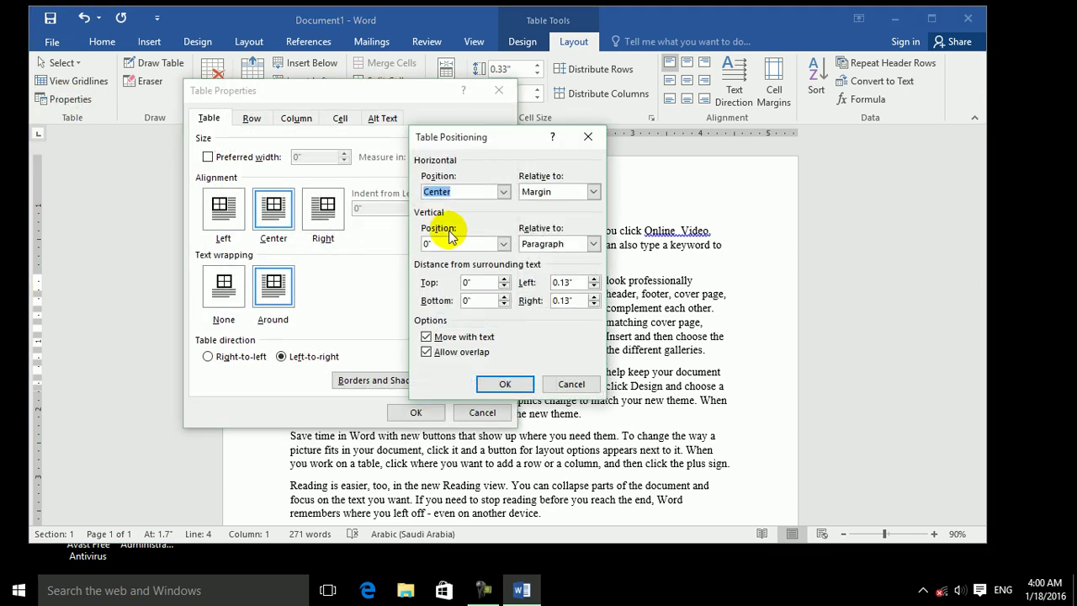
pyautogui.click(451, 243)
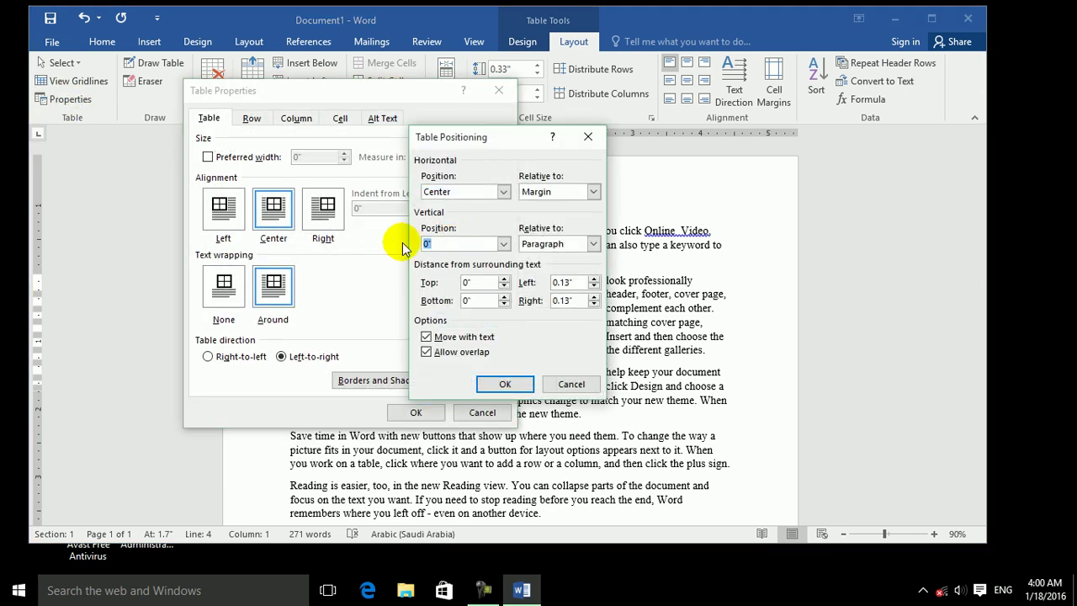
pyautogui.write('3')
pyautogui.press('Return')
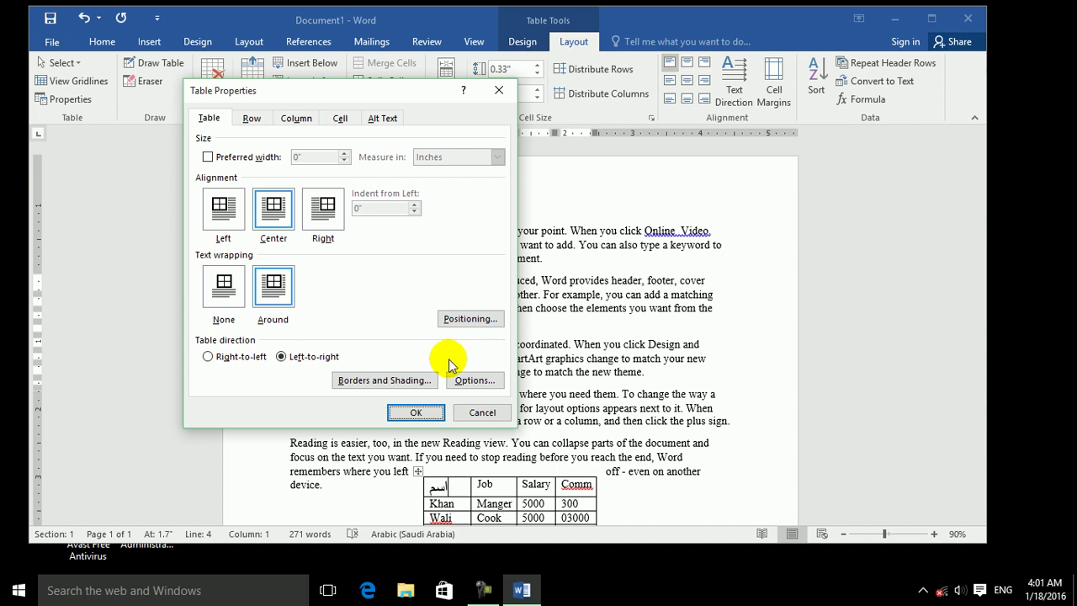
pyautogui.click(409, 379)
pyautogui.click(469, 318)
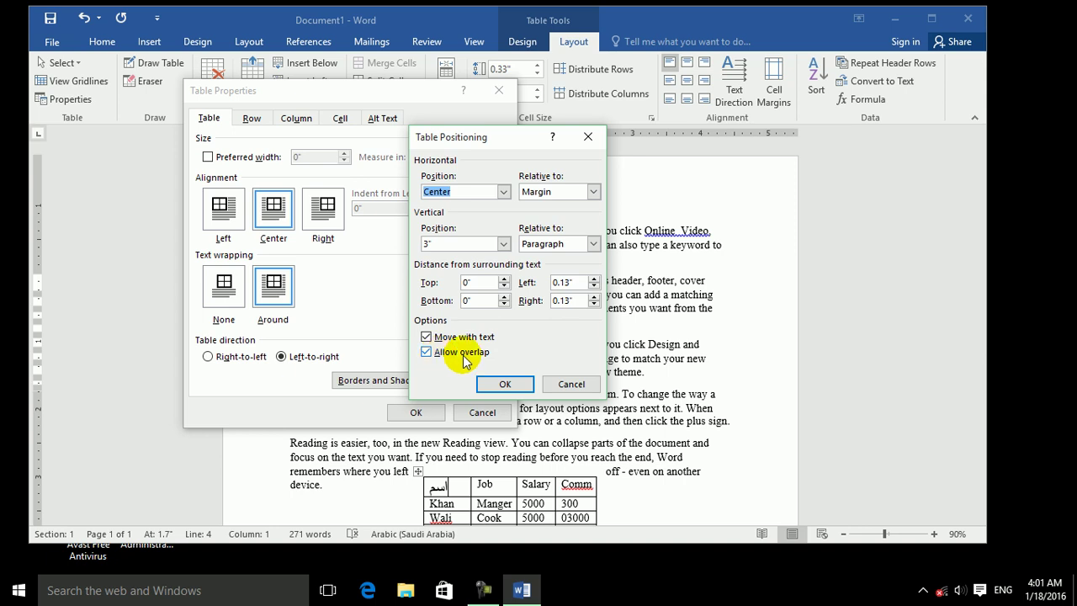
pyautogui.click(564, 381)
pyautogui.click(482, 412)
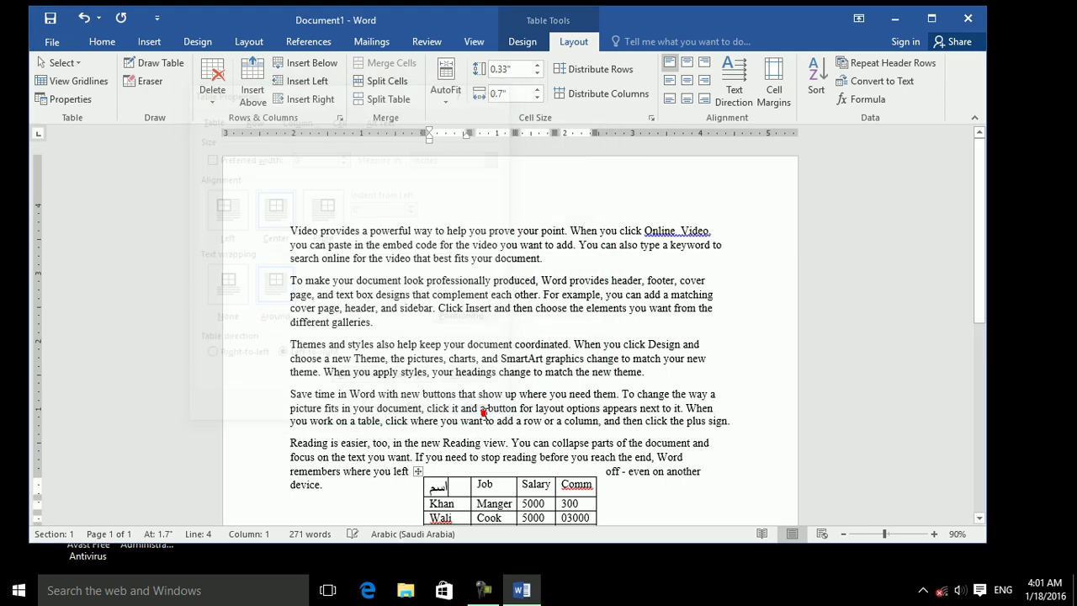
# Move the table up to just below the first line of the opening paragraph
pyautogui.click(417, 471)
pyautogui.moveTo(418, 347); pyautogui.dragTo(417, 239)
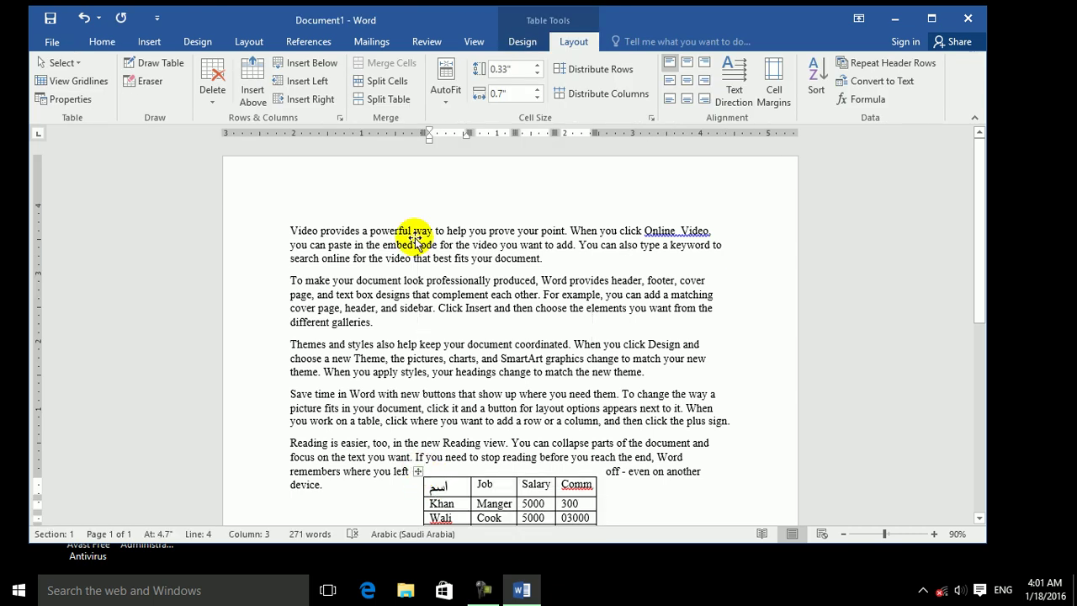
pyautogui.click(488, 250)
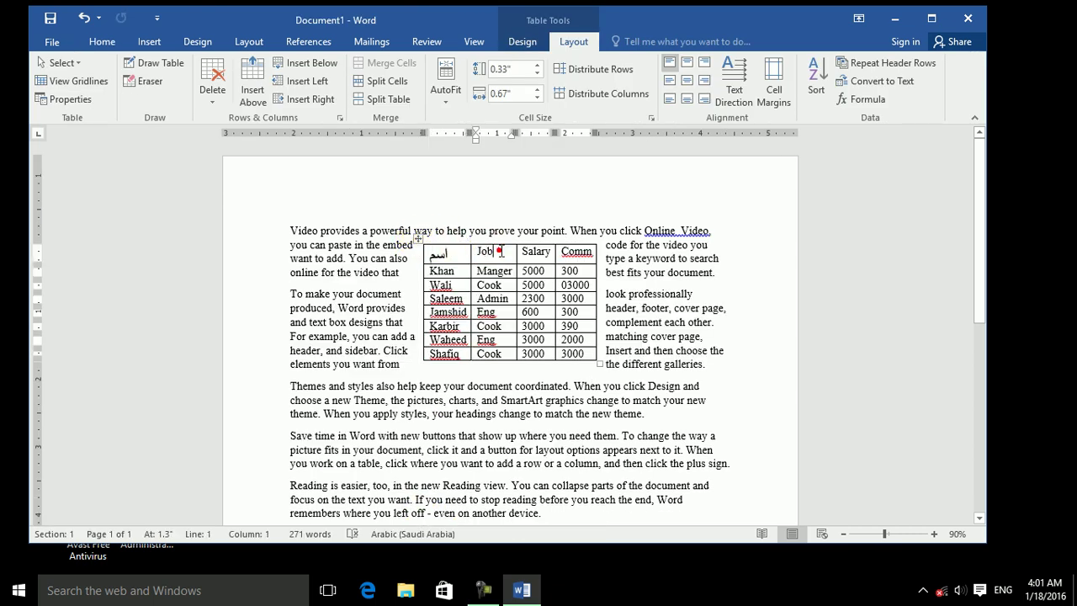
# Copy the whole table and paste a duplicate directly below its last row
pyautogui.click(417, 240)
pyautogui.hotkey('ctrl', 'c')
pyautogui.press('Right')
pyautogui.hotkey('ctrl', 'v')
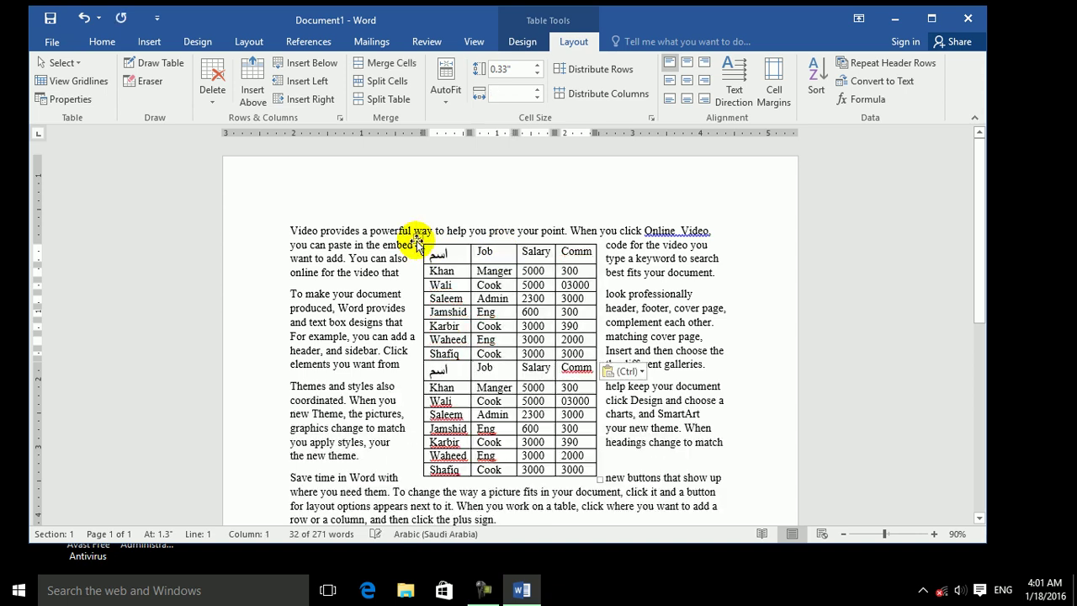
# Split the pasted rows off as a separate table at the duplicate header row and move it down beside the third paragraph
pyautogui.click(423, 370)
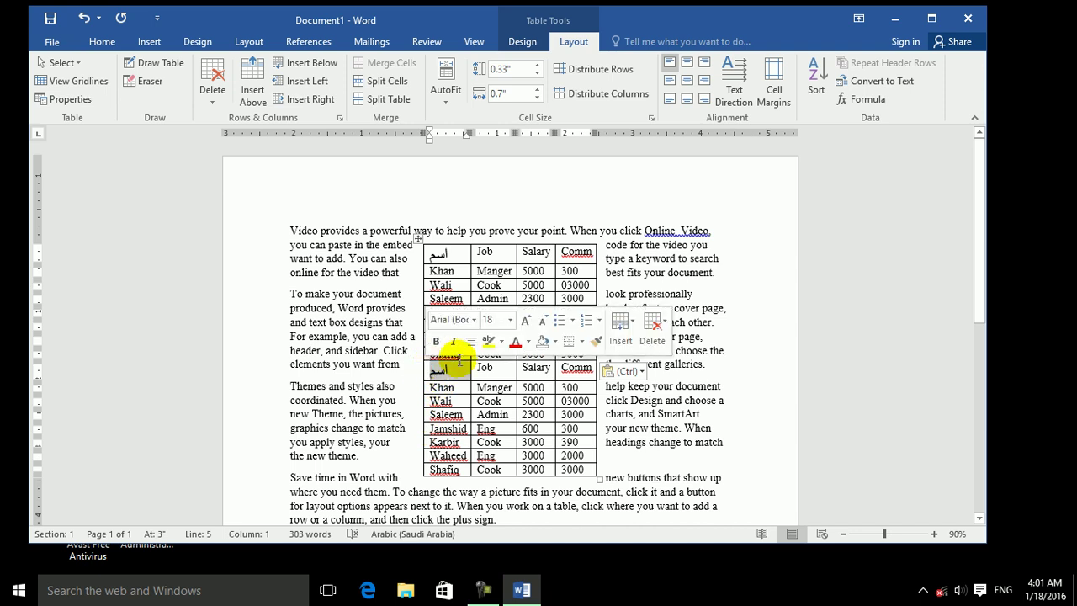
pyautogui.click(389, 99)
pyautogui.moveTo(419, 257); pyautogui.dragTo(472, 387)
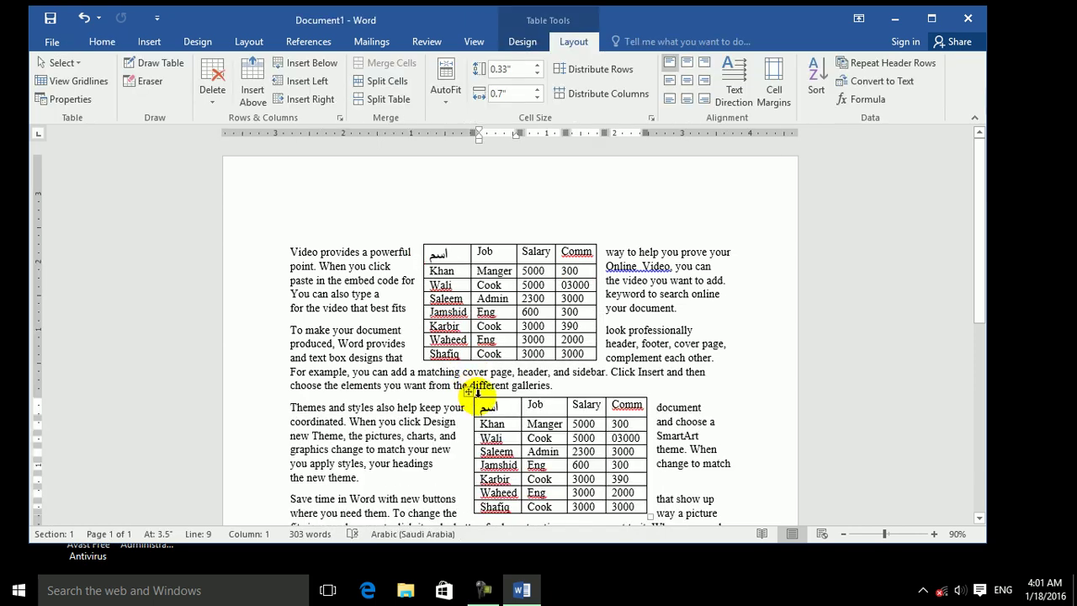
# Shade the whole second table with a light blue theme color
pyautogui.click(469, 393)
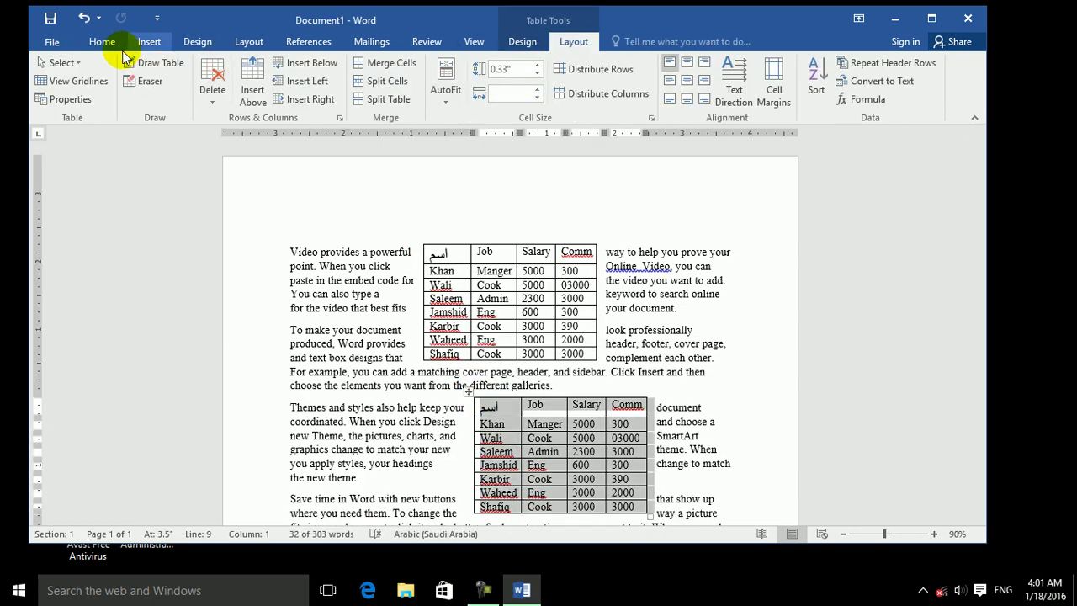
pyautogui.click(102, 44)
pyautogui.click(505, 92)
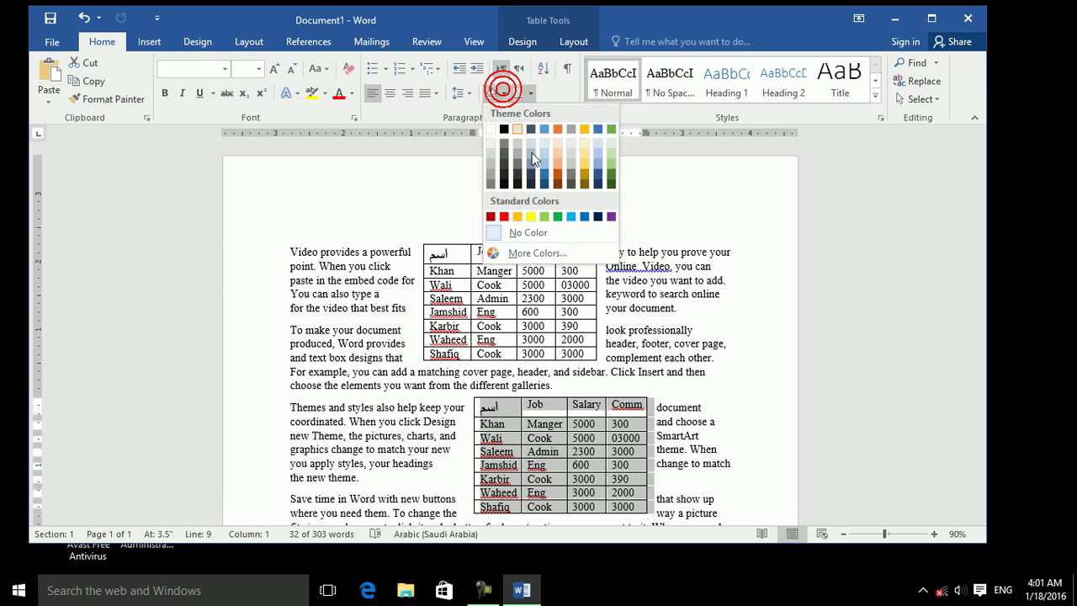
pyautogui.click(542, 163)
# Try to overlap the two tables by moving the shaded table onto the first one, first over its upper rows and then lower down
pyautogui.moveTo(468, 396)
pyautogui.mouseDown()
pyautogui.moveTo(399, 217)
pyautogui.moveTo(423, 241)
pyautogui.mouseUp()
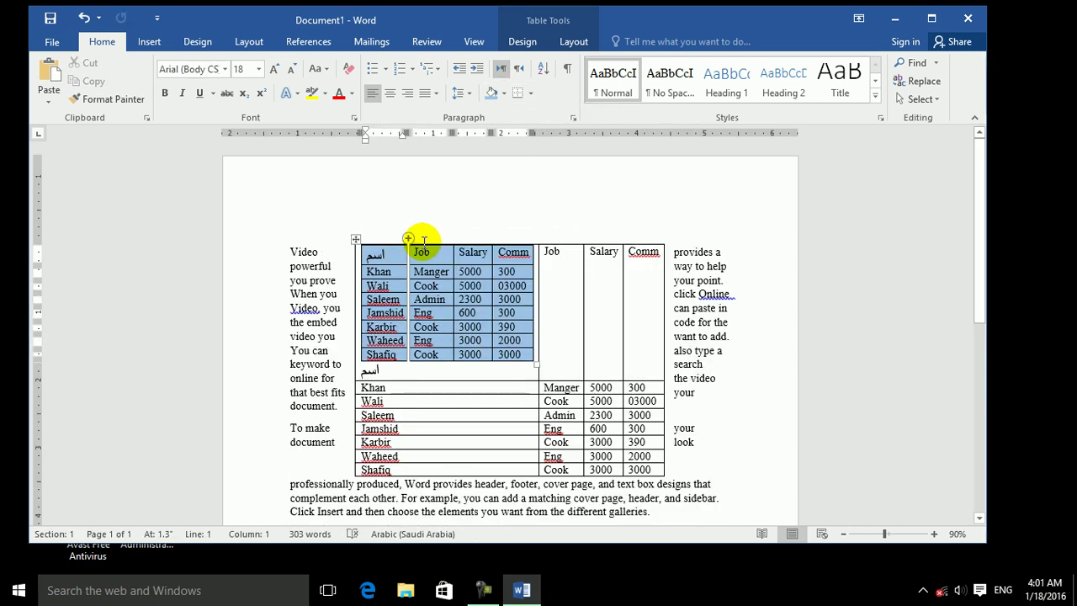
pyautogui.moveTo(357, 240)
pyautogui.mouseDown()
pyautogui.moveTo(485, 259)
pyautogui.moveTo(399, 463)
pyautogui.moveTo(409, 469)
pyautogui.mouseUp()
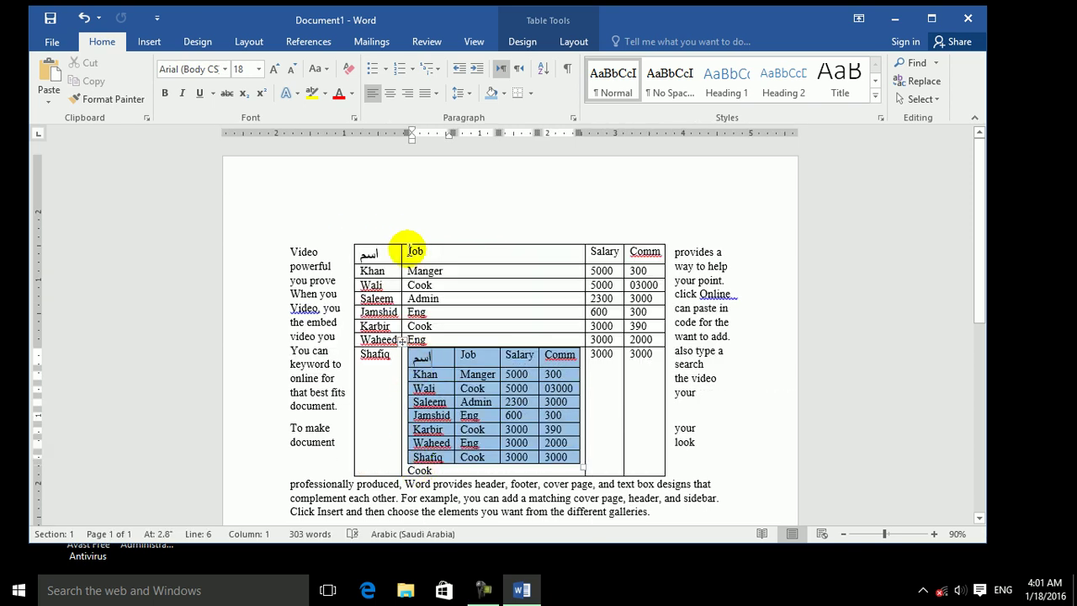
# Check the shaded table's positioning options for Move with text and Allow overlap, leaving its table properties as they are
pyautogui.click(573, 41)
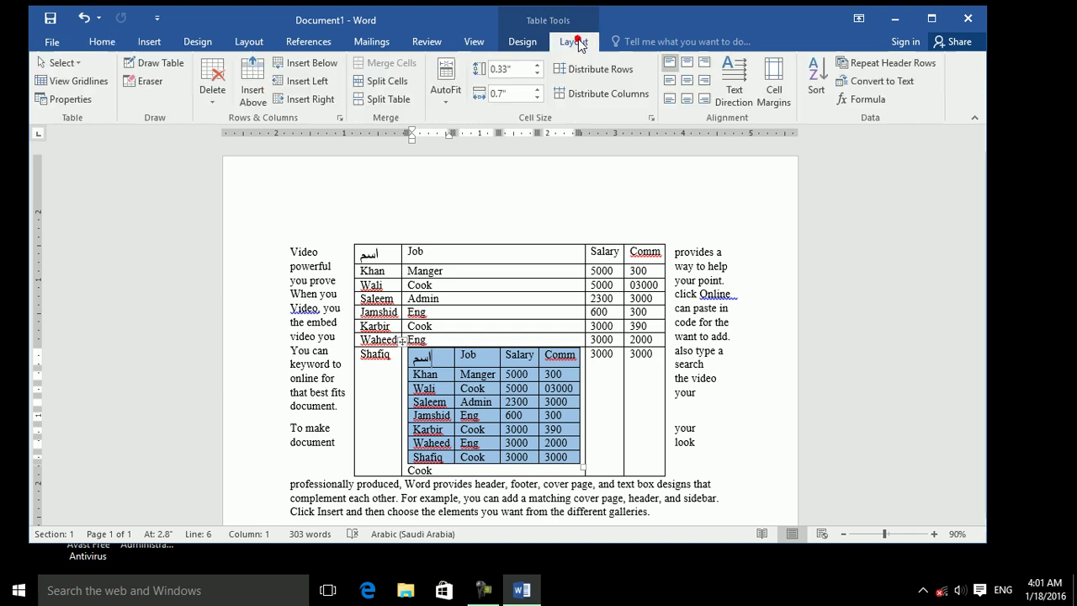
pyautogui.click(59, 98)
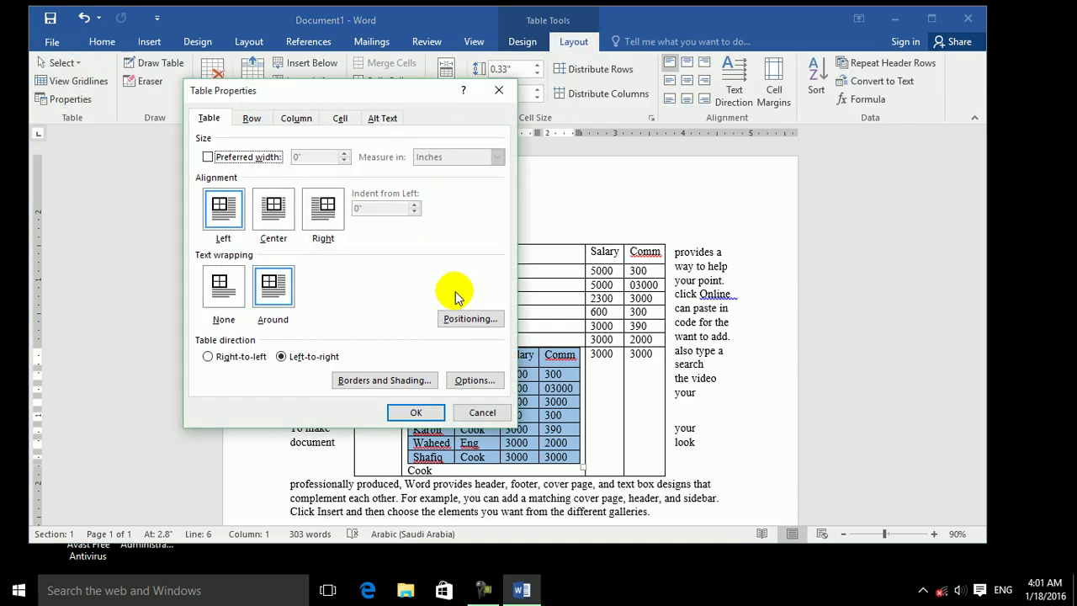
pyautogui.click(492, 319)
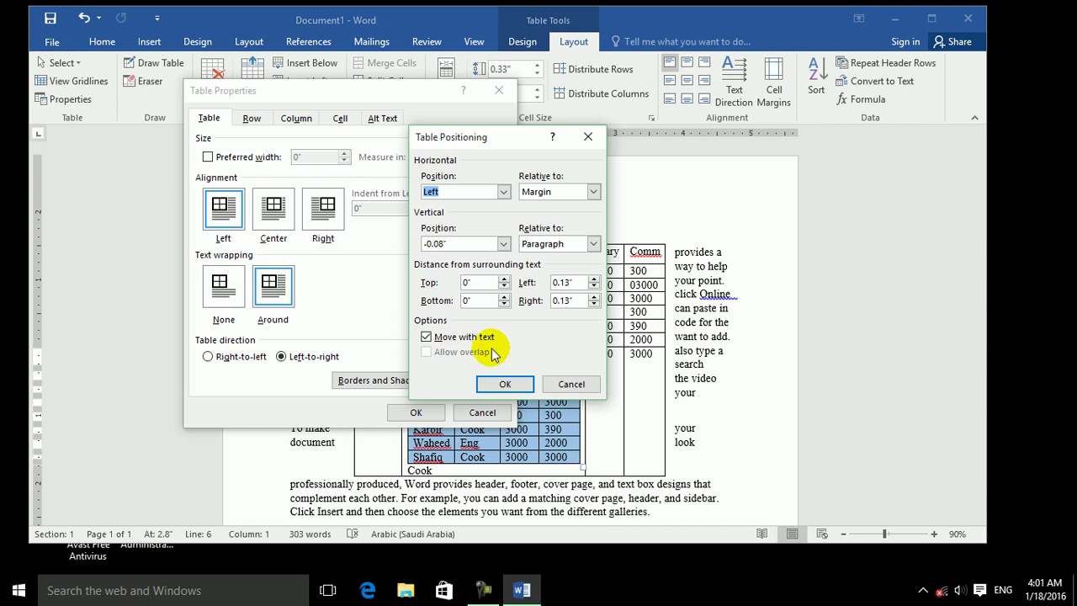
pyautogui.click(569, 385)
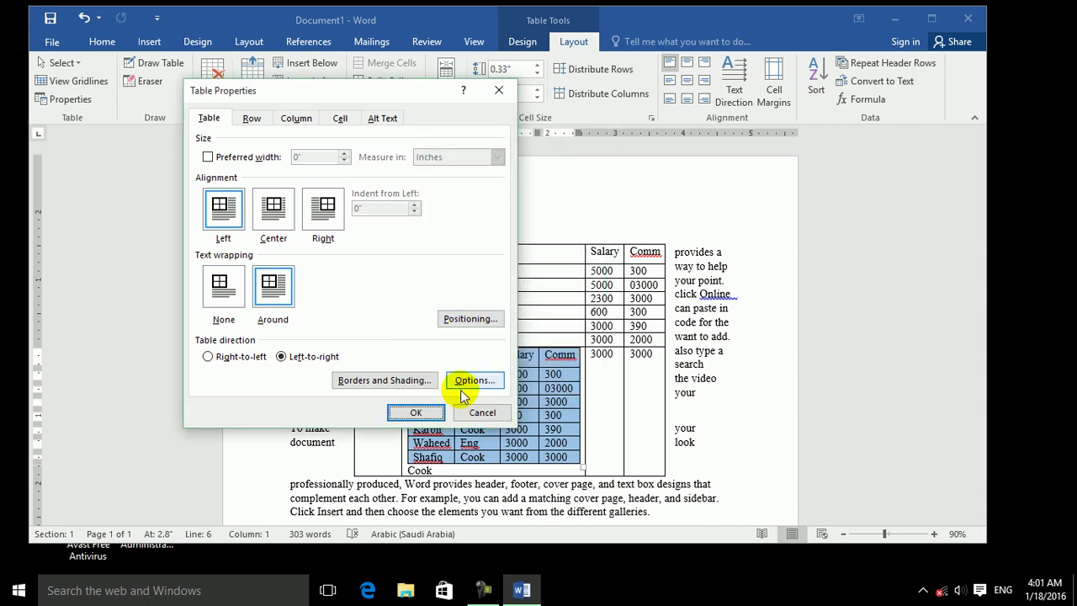
pyautogui.click(415, 412)
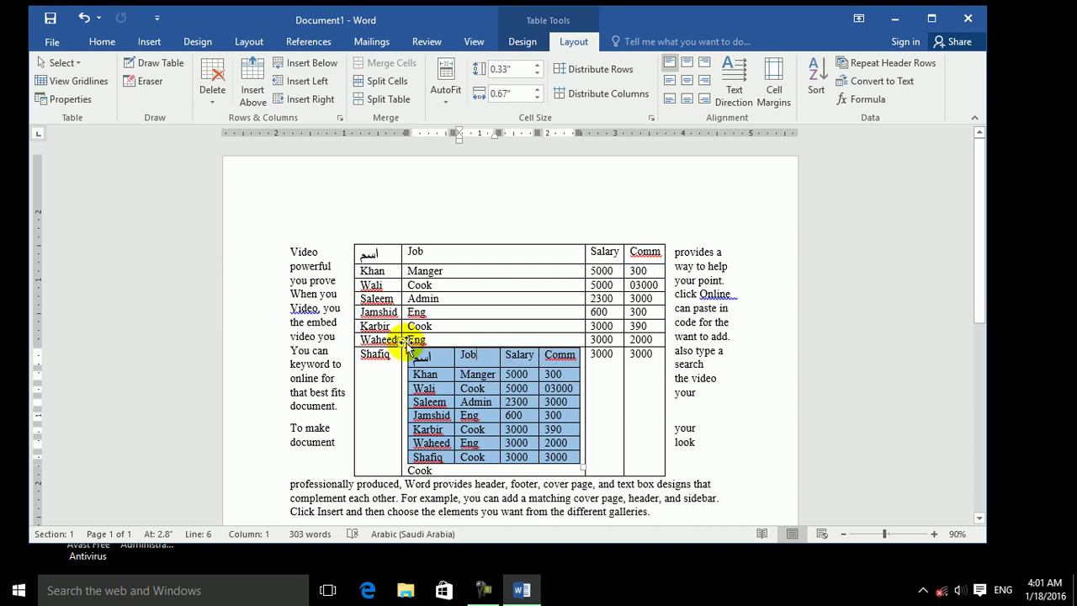
# Delete the shaded table and clear all remaining content from the document
pyautogui.click(400, 340)
pyautogui.click(400, 340)
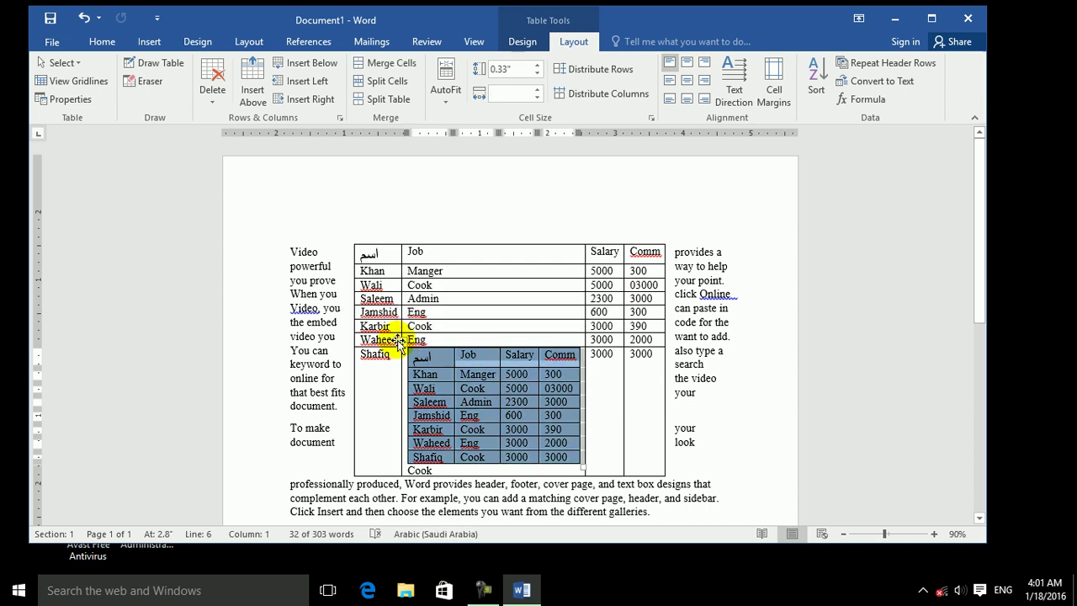
pyautogui.press('BackSpace')
pyautogui.hotkey('ctrl', 'a')
pyautogui.press('BackSpace')
# Insert the pictures Screenshot (1).png and Screenshot (2).png from the Screenshots folder into the empty document
pyautogui.click(149, 41)
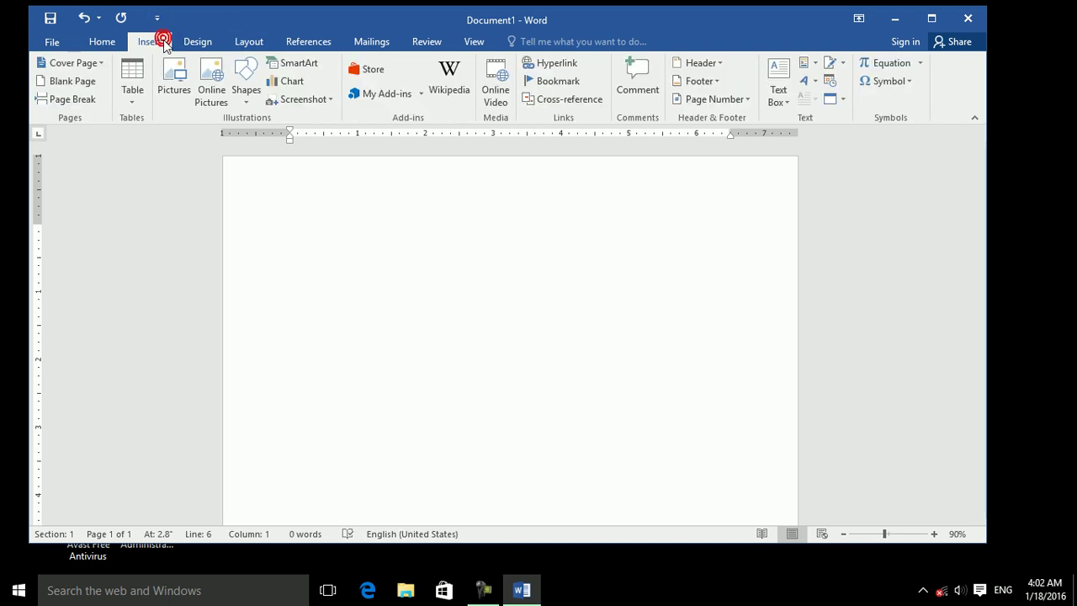
pyautogui.click(179, 77)
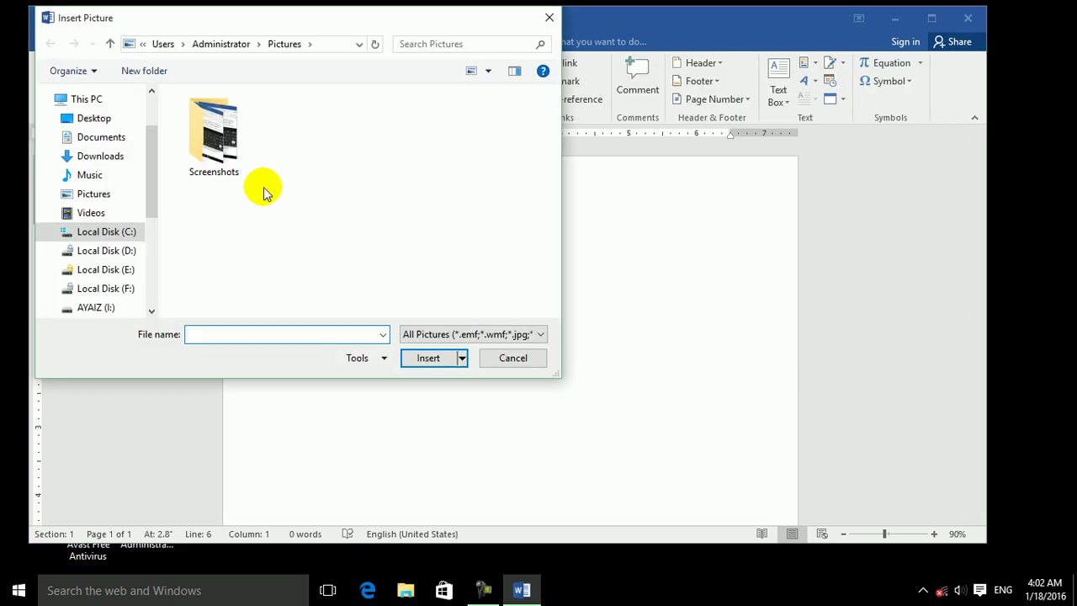
pyautogui.doubleClick(215, 131)
pyautogui.click(320, 163)
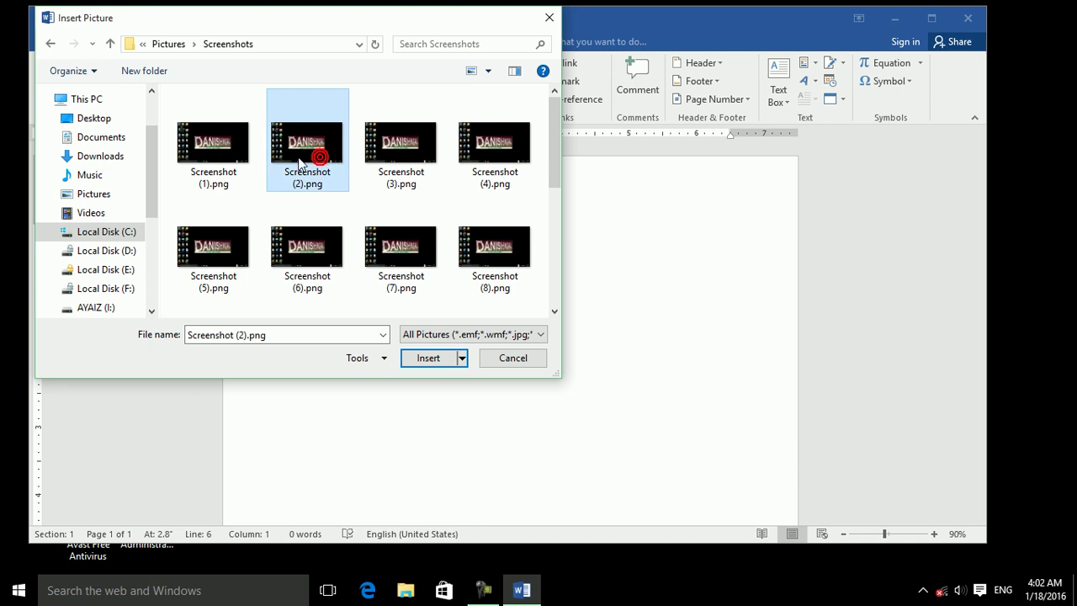
pyautogui.keyDown('ctrl'); pyautogui.click(230, 144); pyautogui.keyUp('ctrl')
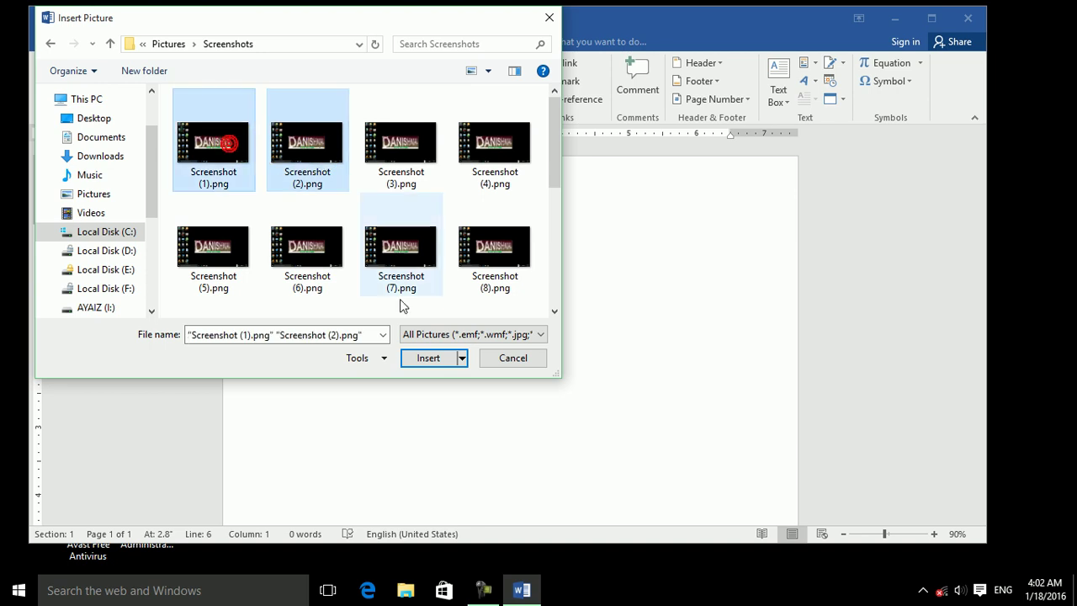
pyautogui.click(422, 360)
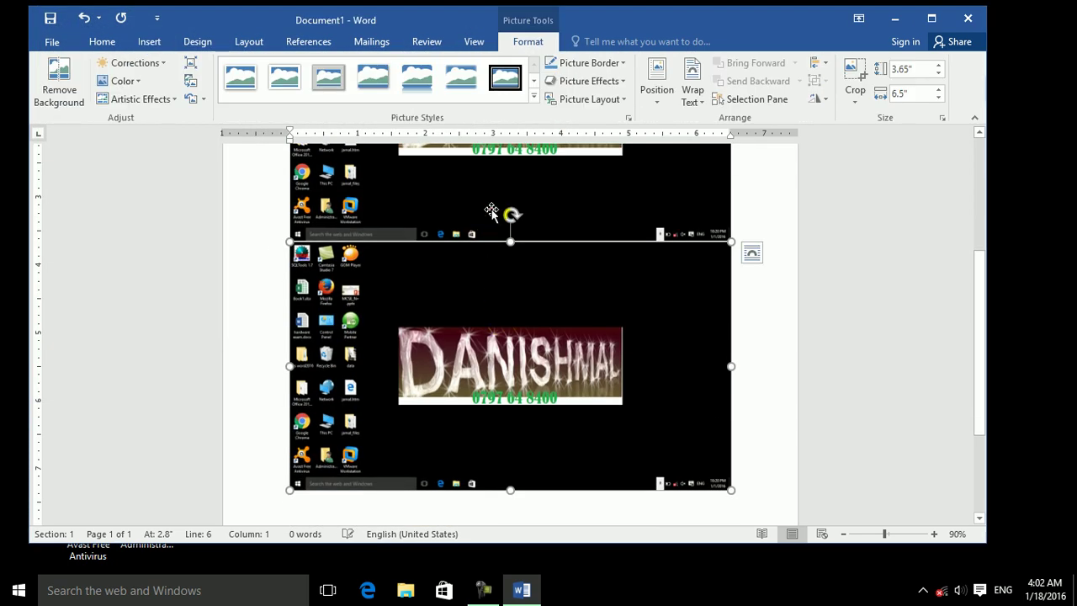
# Set the height of both inserted pictures to 2"
pyautogui.click(491, 212)
pyautogui.click(913, 69)
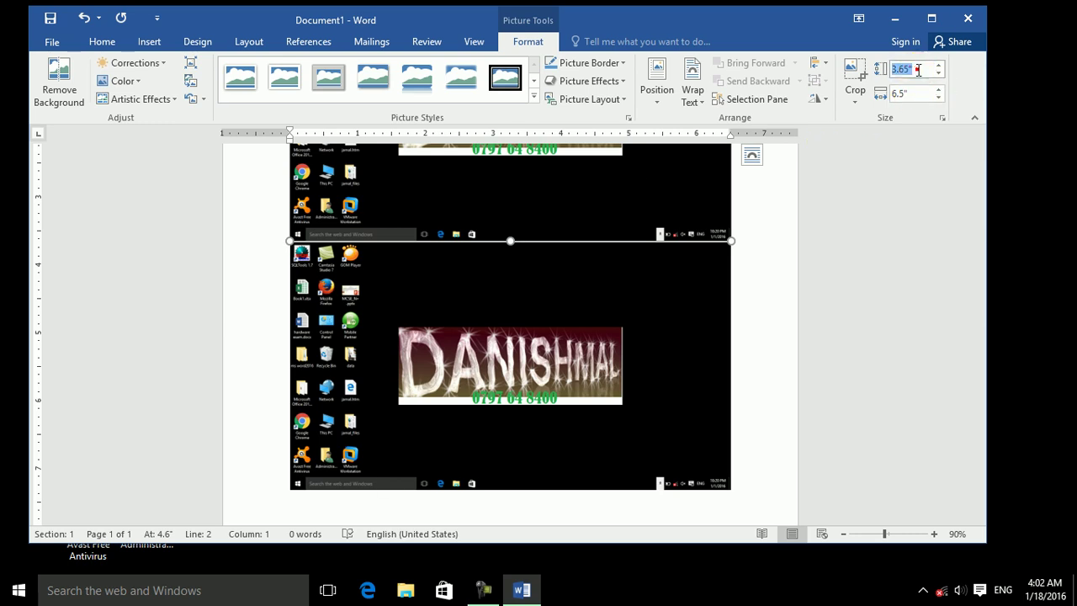
pyautogui.write('2')
pyautogui.press('Return')
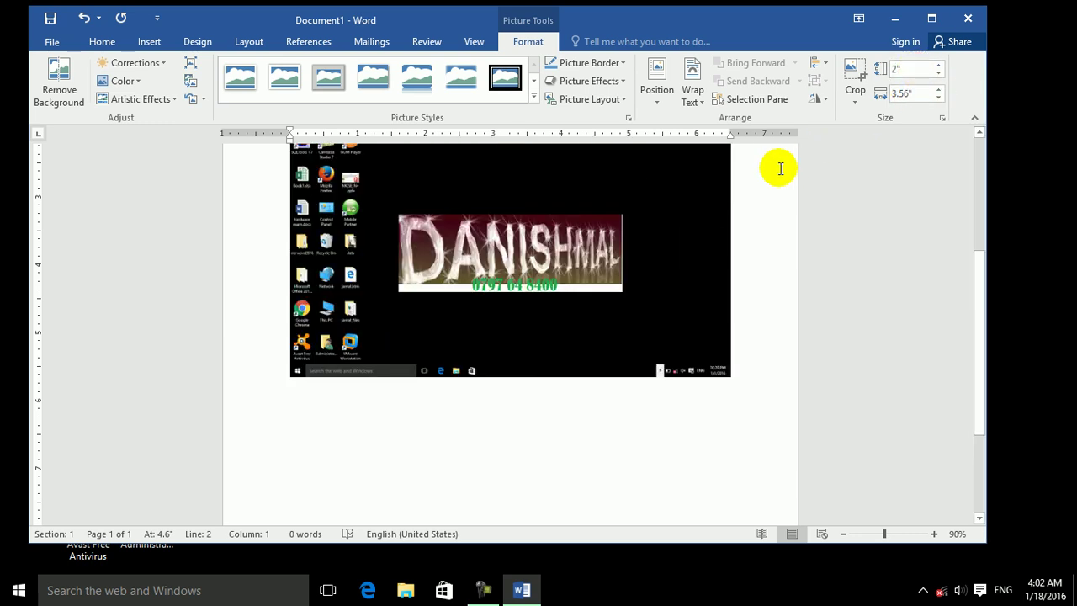
pyautogui.click(709, 244)
pyautogui.click(914, 69)
pyautogui.write('2')
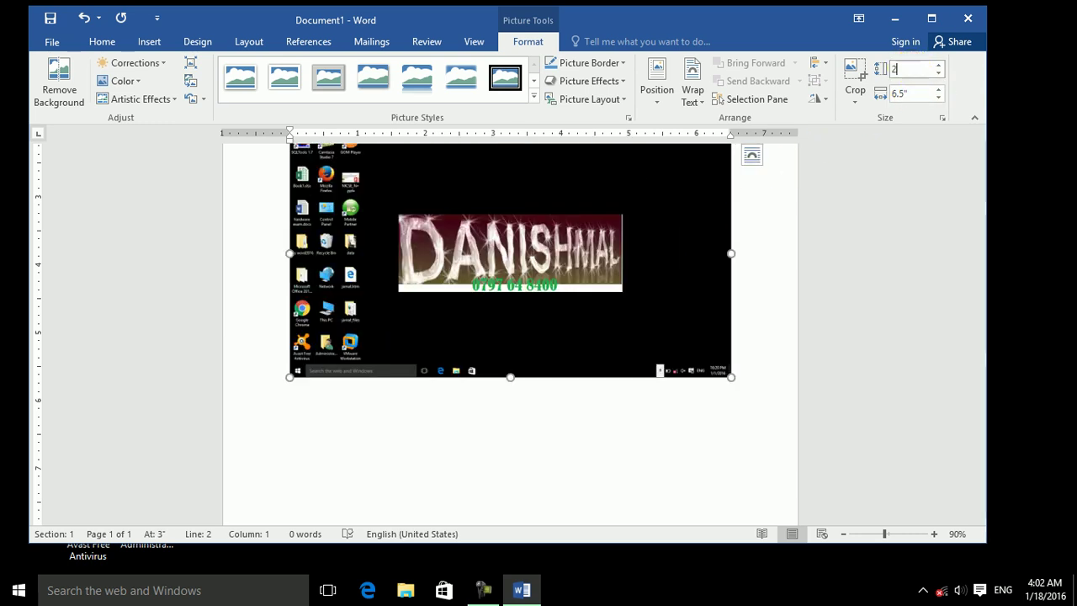
pyautogui.press('Return')
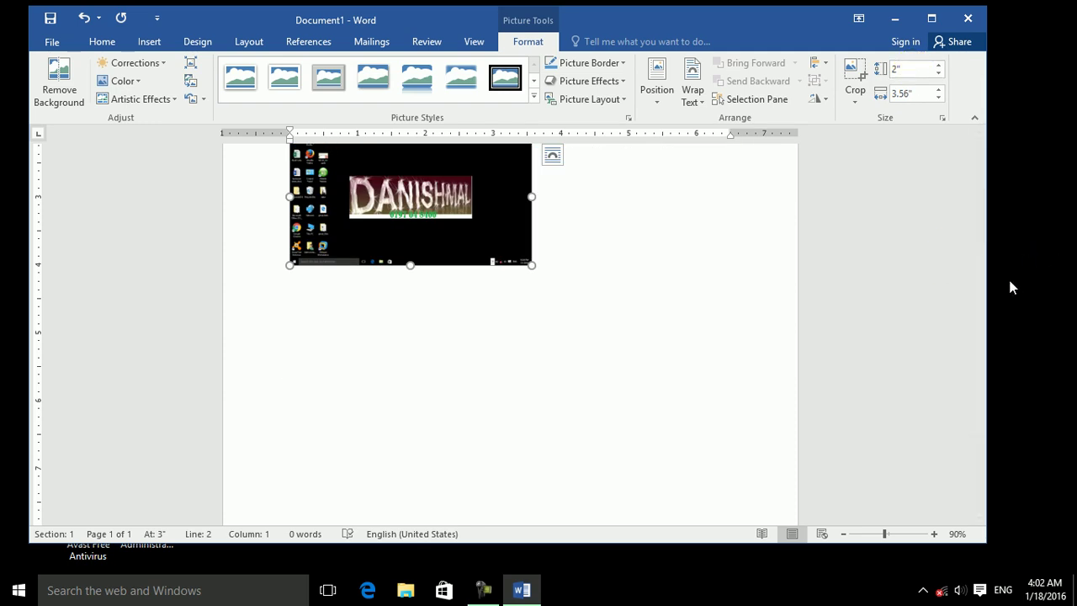
pyautogui.moveTo(979, 273); pyautogui.dragTo(979, 149)
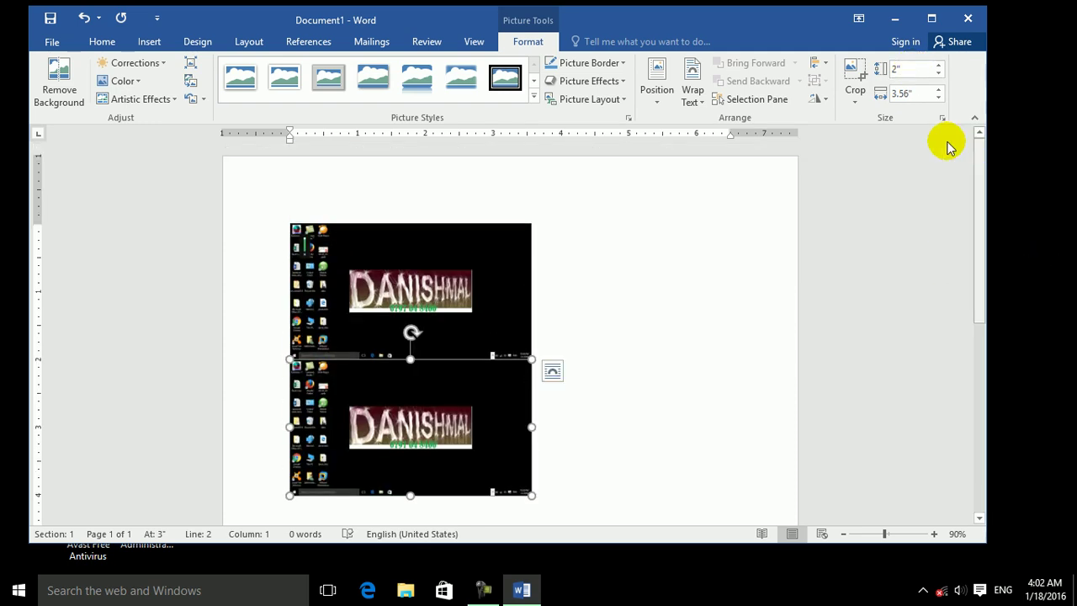
# Change the text wrapping of both pictures so they float freely, and move the second picture over the first
pyautogui.click(657, 92)
pyautogui.click(690, 103)
pyautogui.click(711, 137)
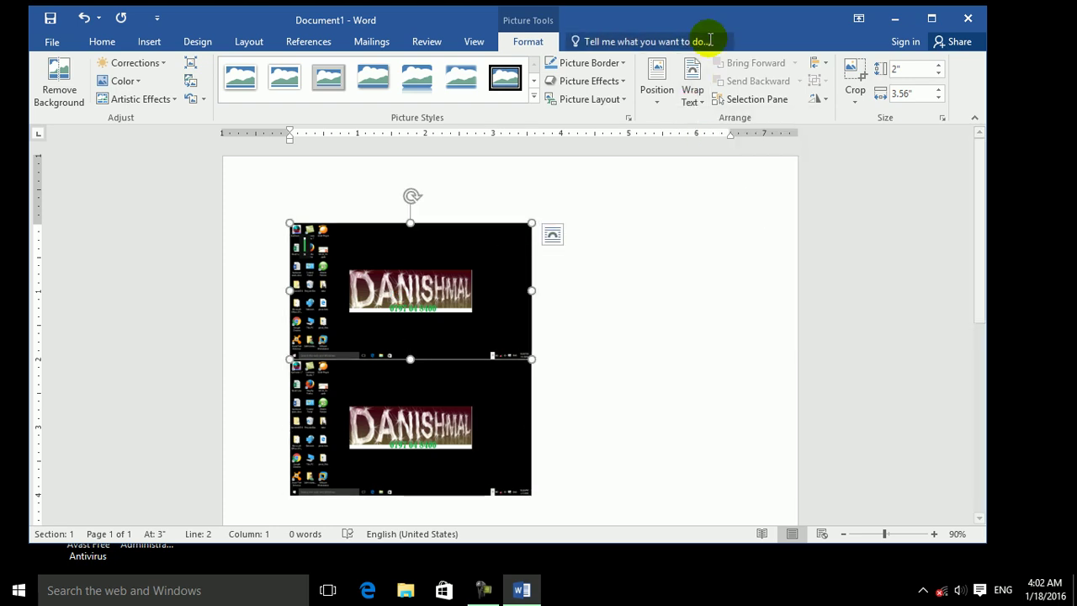
pyautogui.click(690, 100)
pyautogui.click(707, 138)
pyautogui.moveTo(436, 465); pyautogui.dragTo(485, 338)
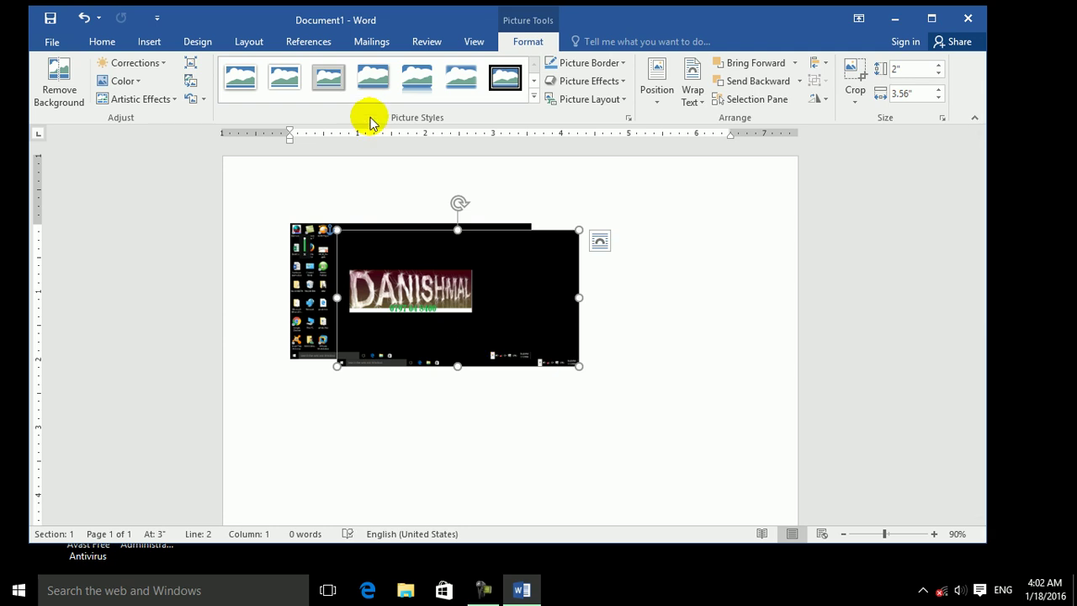
# Recolor the second picture in gold and move the black picture so it overlaps the gold one's lower corner
pyautogui.click(533, 96)
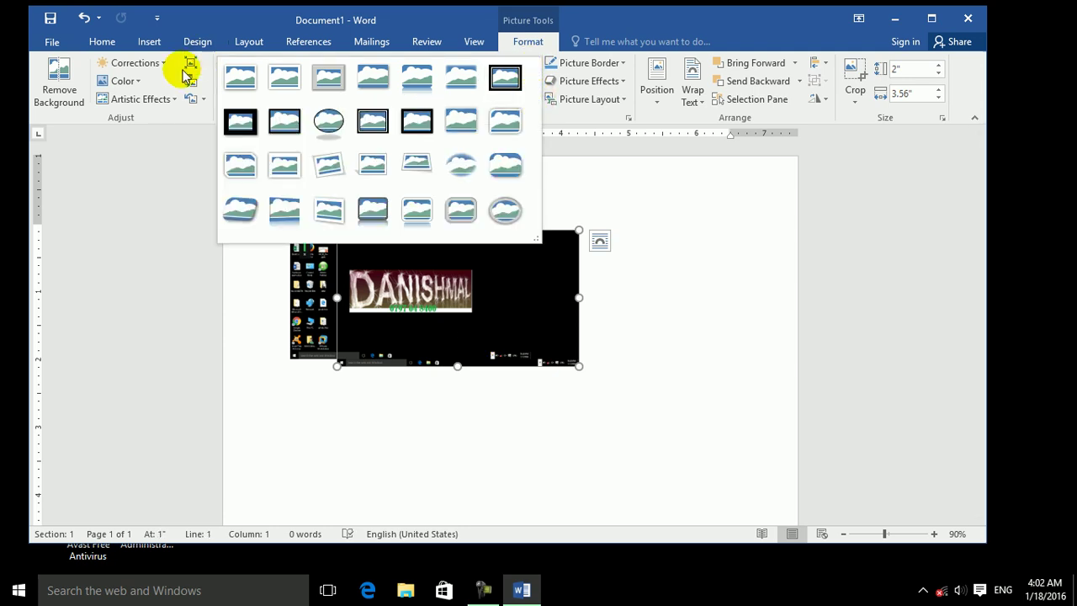
pyautogui.click(135, 81)
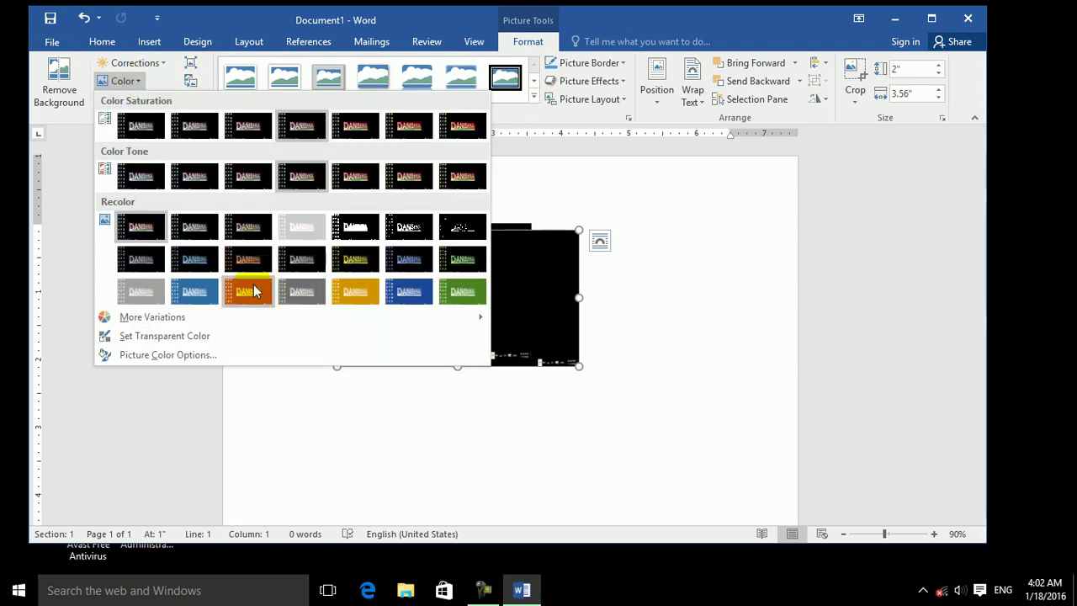
pyautogui.click(334, 292)
pyautogui.moveTo(440, 280); pyautogui.dragTo(569, 300)
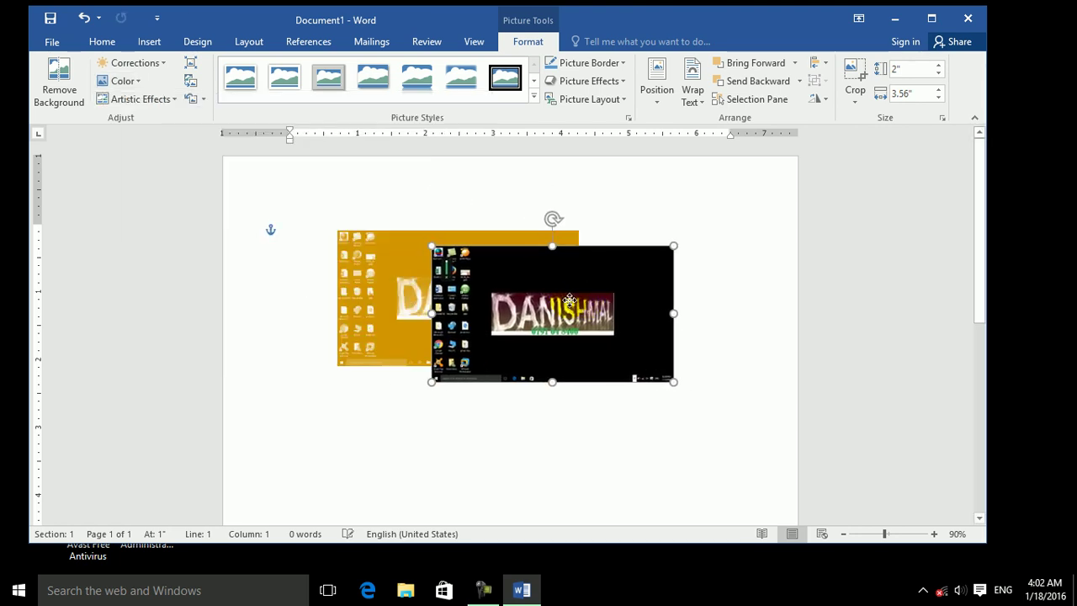
# Turn off Allow overlap in the black picture's layout options, and move the gold picture up against it to test the setting
pyautogui.click(658, 97)
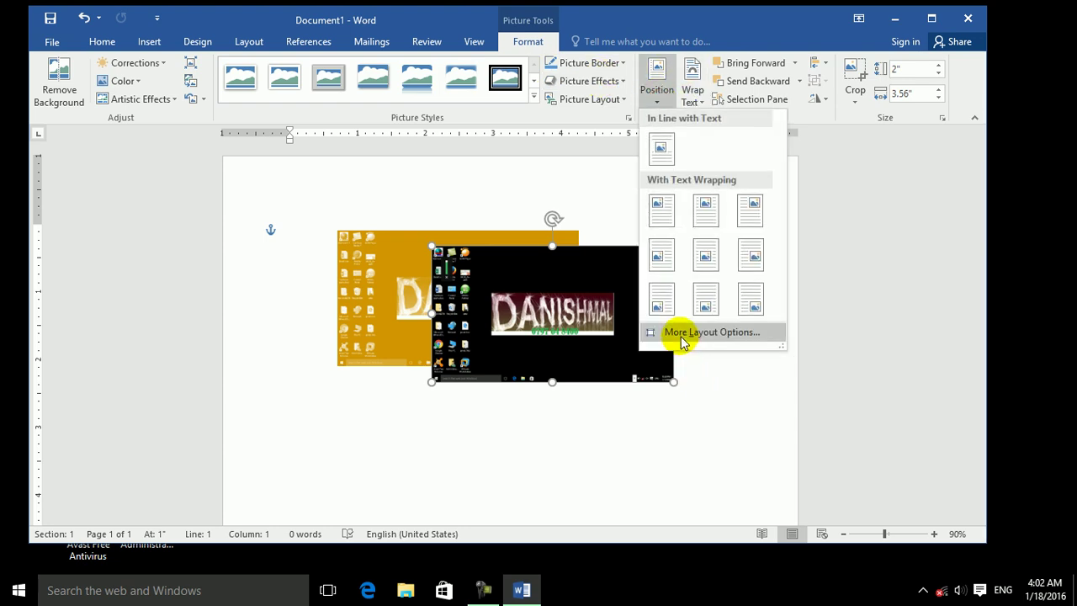
pyautogui.click(680, 337)
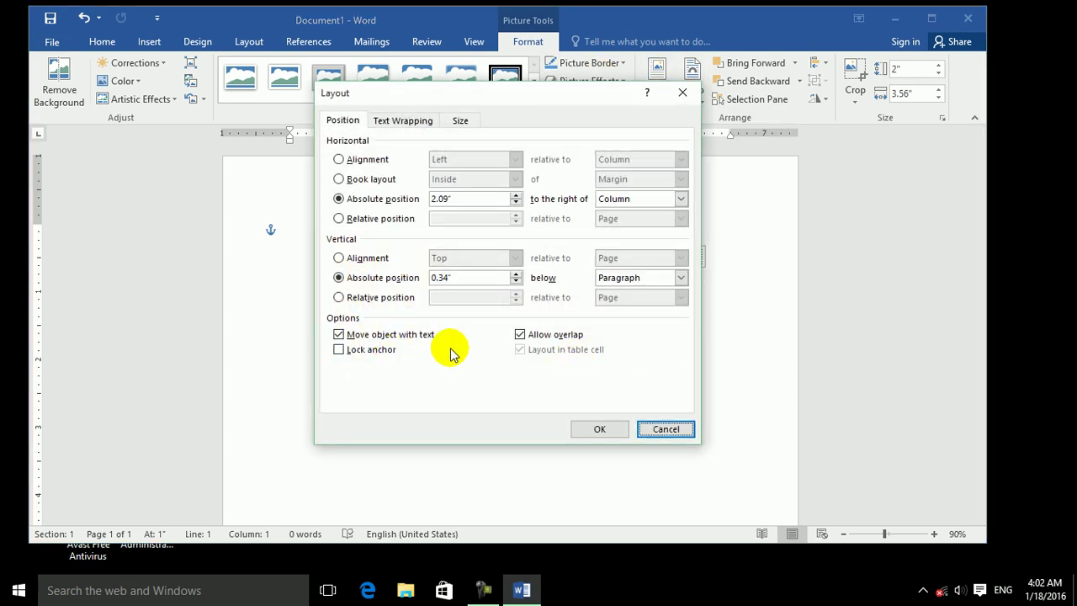
pyautogui.click(534, 335)
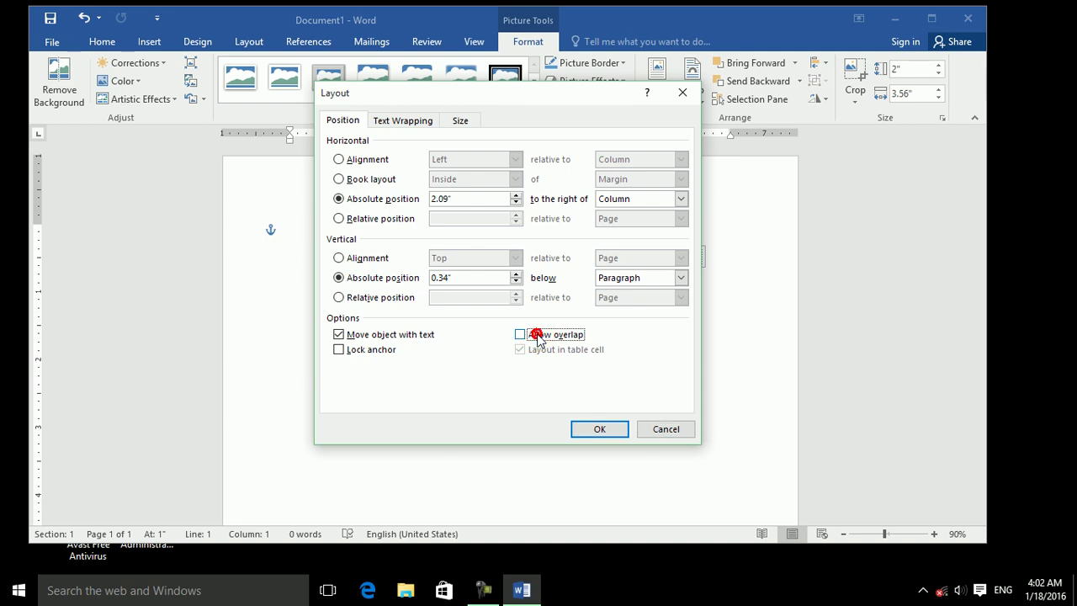
pyautogui.click(598, 428)
pyautogui.moveTo(501, 411); pyautogui.dragTo(527, 288)
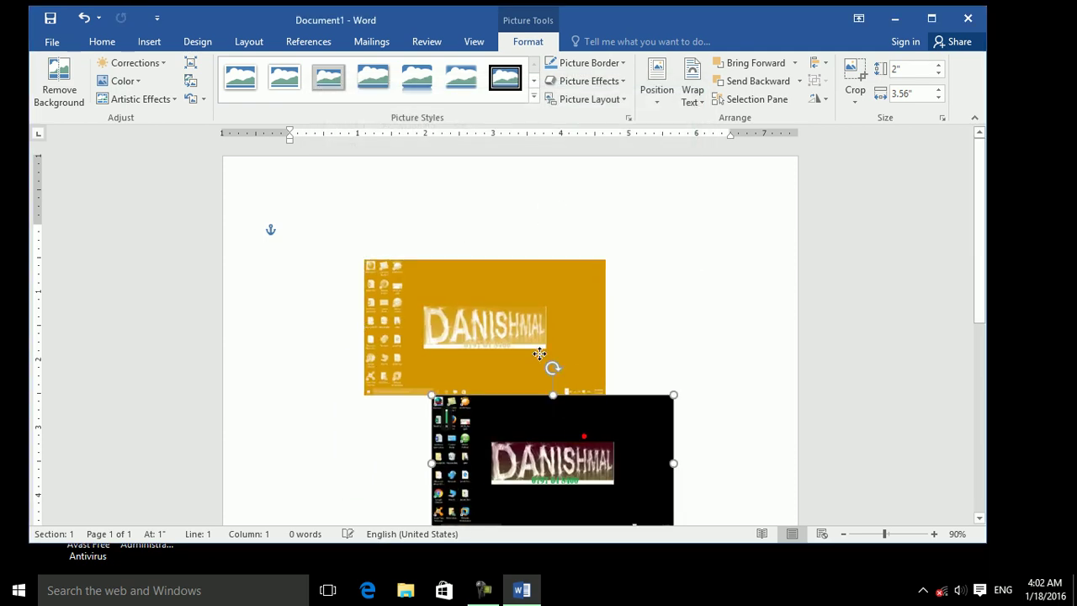
# Reposition the two pictures on the page and clear all of the document's contents
pyautogui.moveTo(558, 408); pyautogui.dragTo(530, 331)
pyautogui.moveTo(528, 472); pyautogui.dragTo(515, 329)
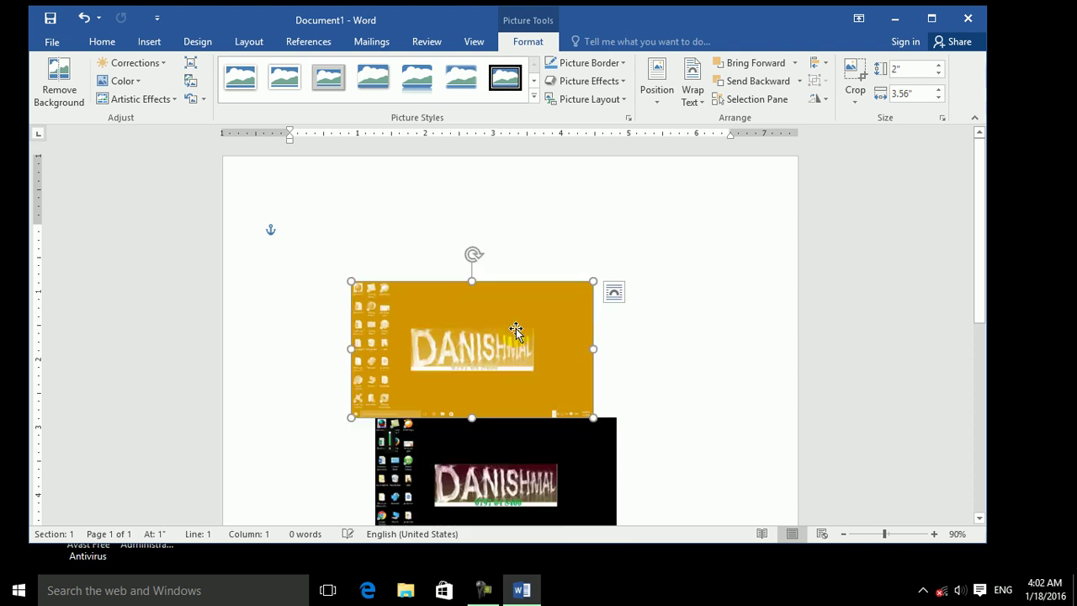
pyautogui.click(618, 280)
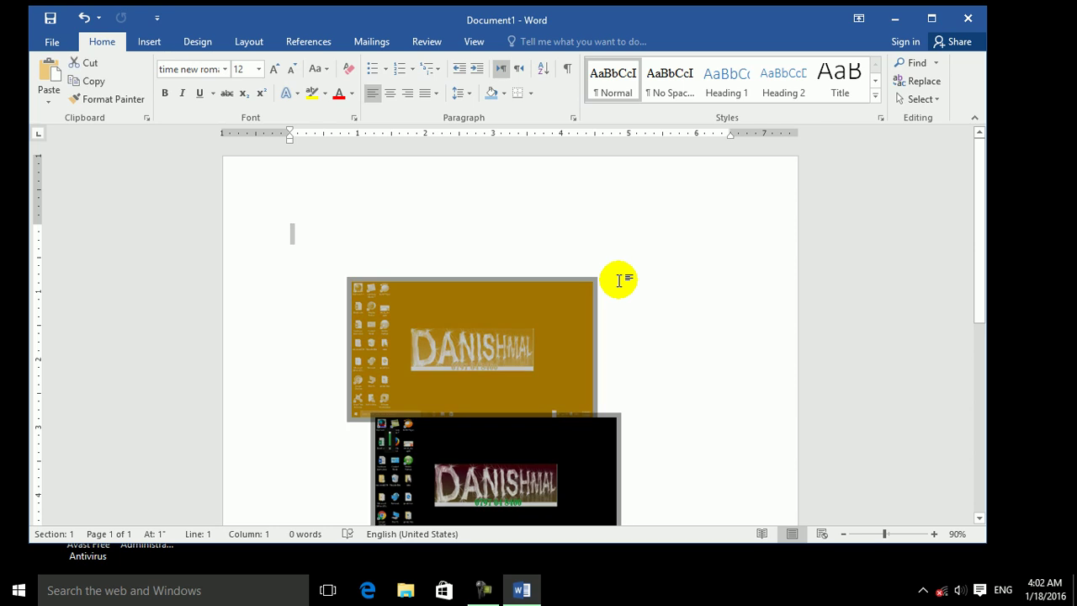
pyautogui.hotkey('ctrl', 'z')
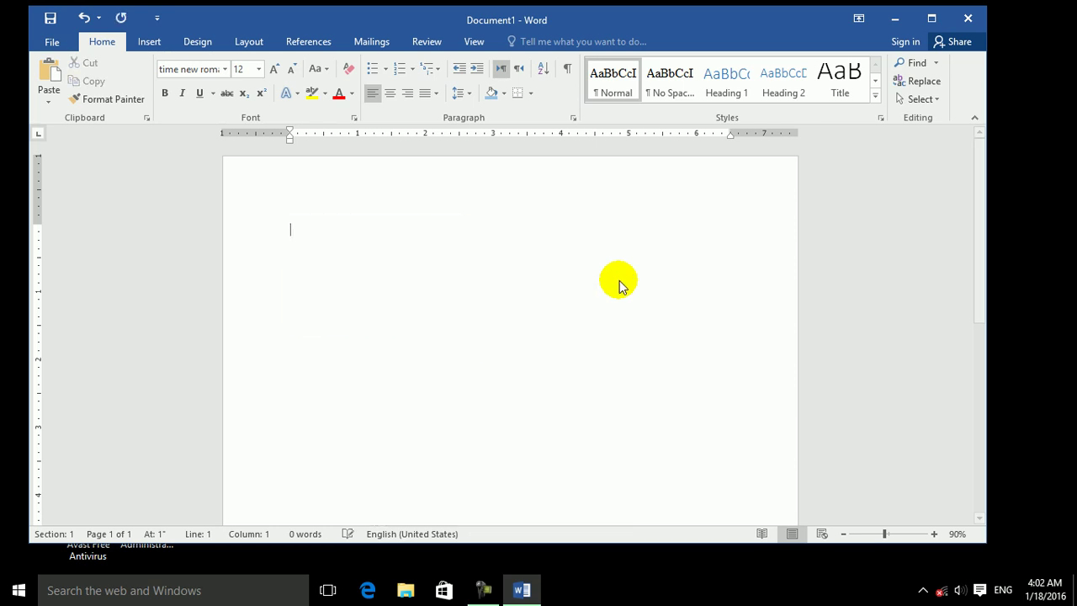
# Paste the staff table with job, salary and commission columns into the blank page and enlarge it to about 6.23 inches wide
pyautogui.write('اسم\tJob\tSalary\tComm Khan\tManger\t5000\t300 Wali\tCook\t5000\t03000 Saleem\tAdmin\t2300\t3000 Jamshid\tEng\t600\t300 Karbir\tCook\t3000\t390 Waheed\tEng\t3000\t2000 Shafiq\tCook\t3000\t3000')
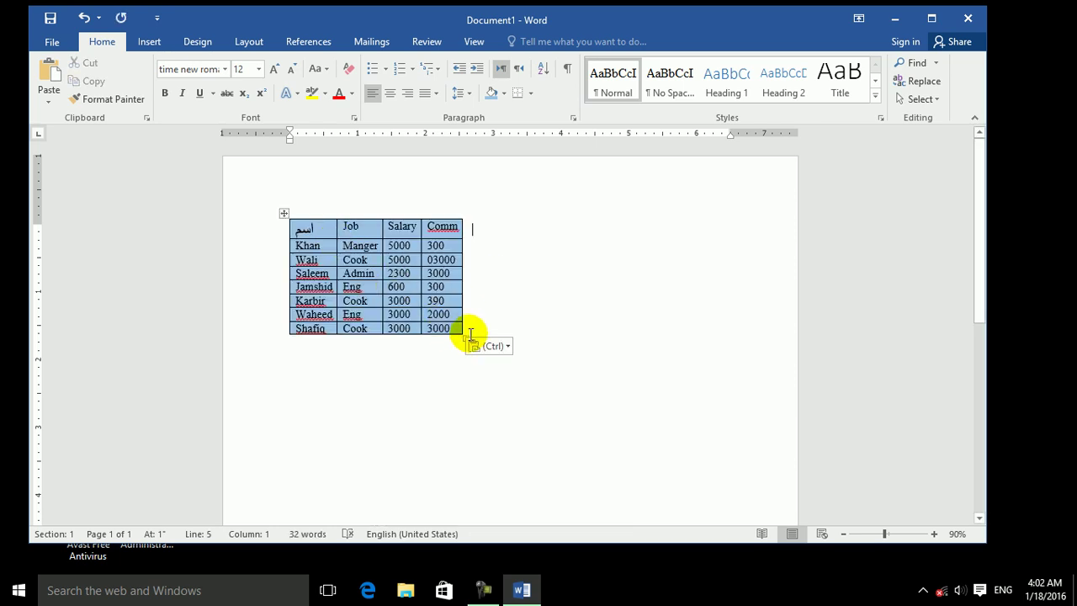
pyautogui.moveTo(462, 334); pyautogui.dragTo(711, 378)
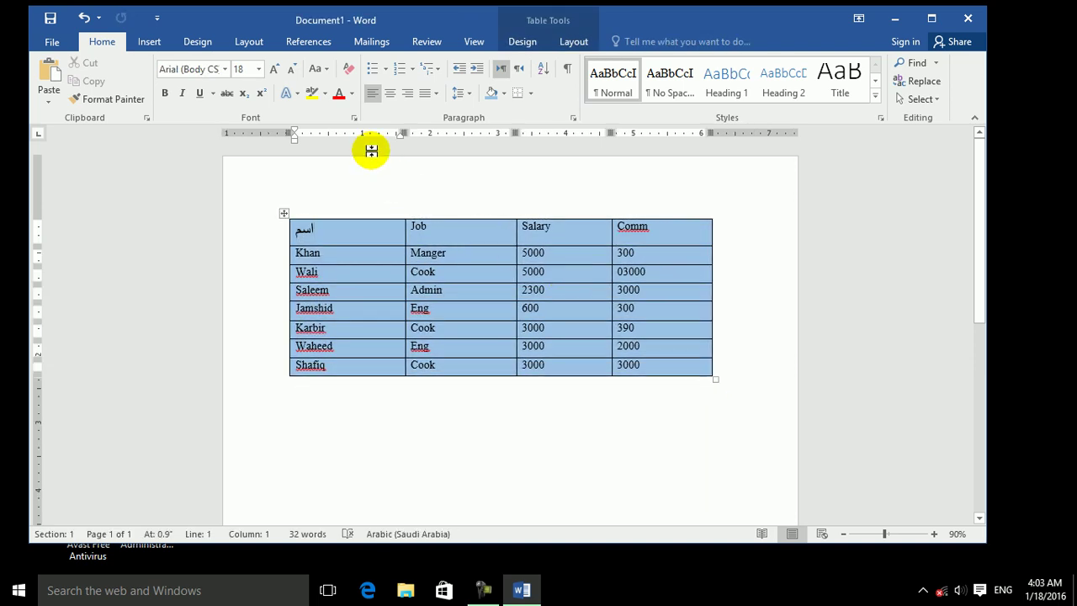
# Review the table's default cell margin and spacing options in its properties without changing them
pyautogui.click(572, 44)
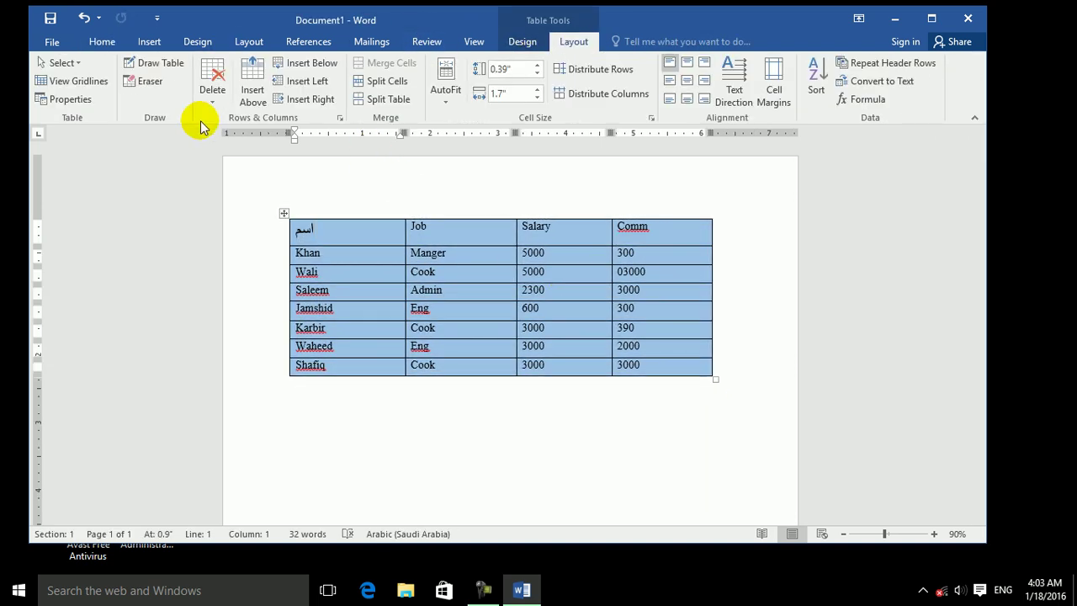
pyautogui.click(63, 99)
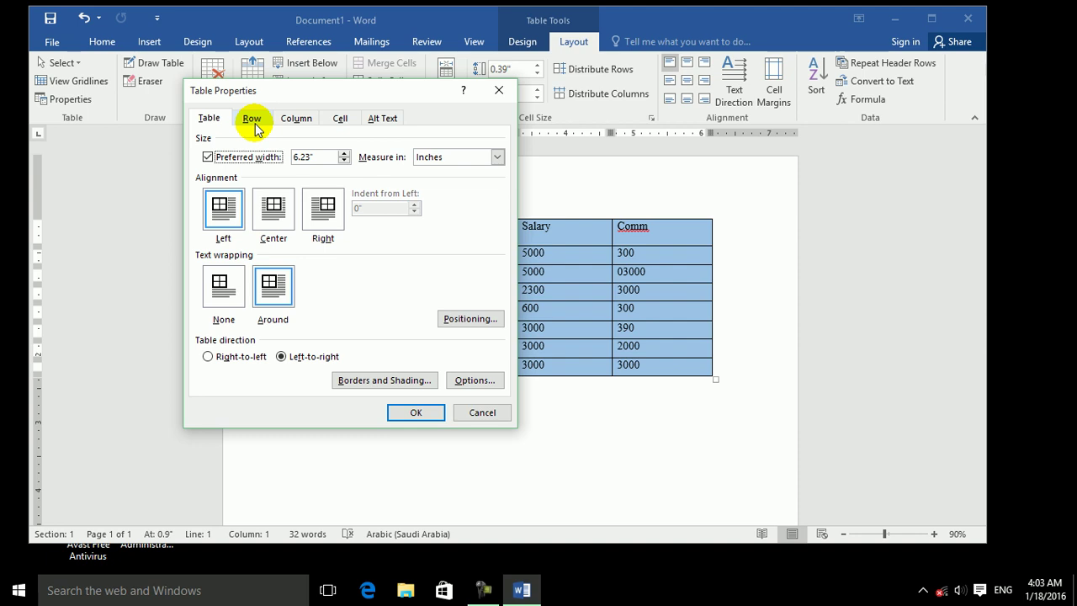
pyautogui.click(473, 383)
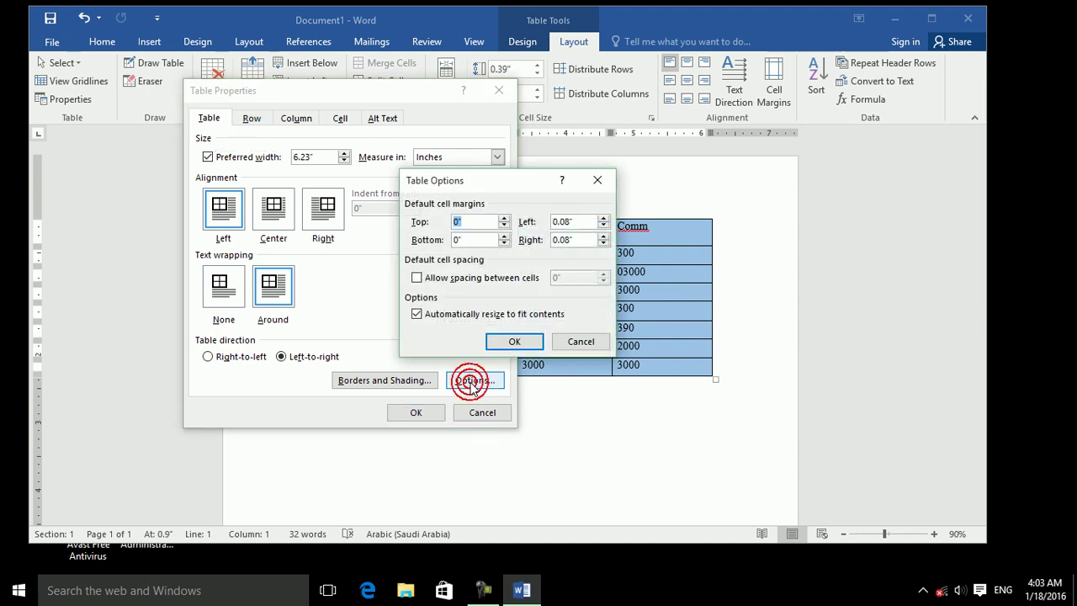
pyautogui.click(580, 341)
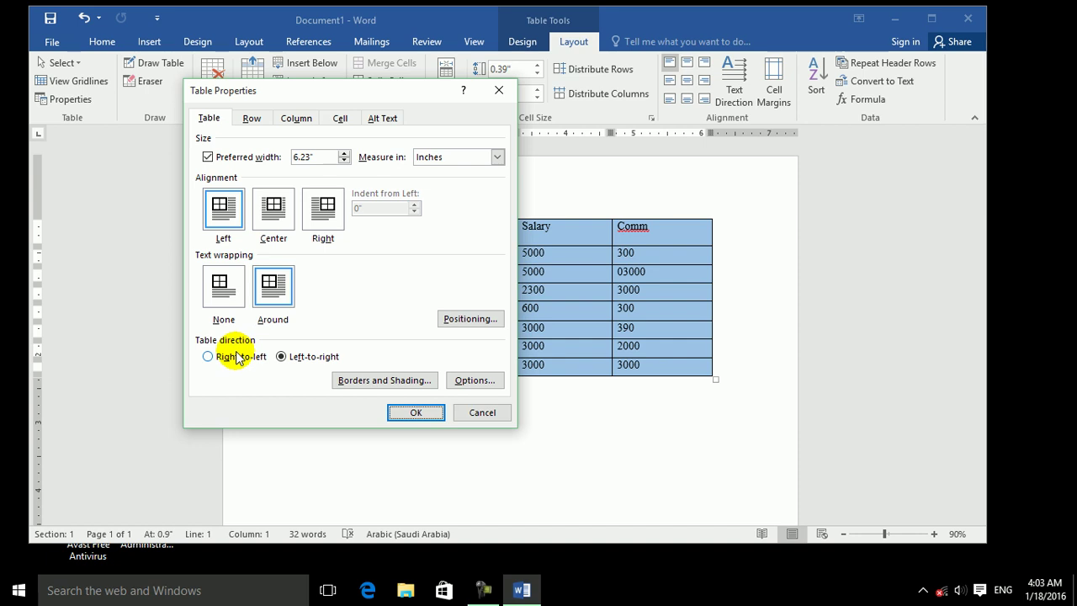
# Specify a height of 4.9 inches, at least, for the table's header row
pyautogui.click(248, 120)
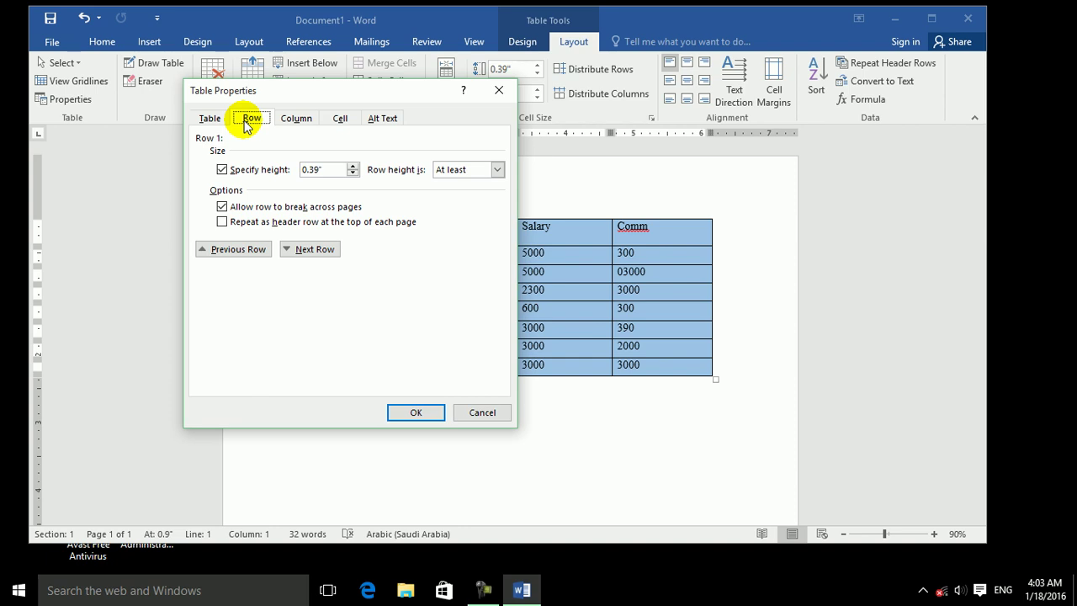
pyautogui.click(249, 169)
pyautogui.click(249, 170)
pyautogui.click(353, 166)
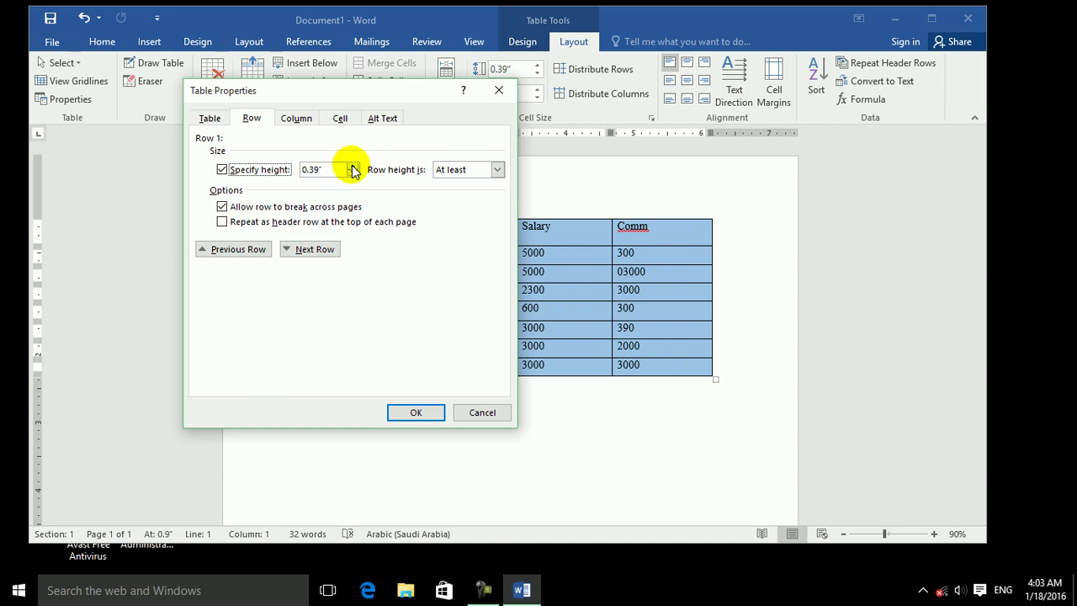
pyautogui.click(353, 167)
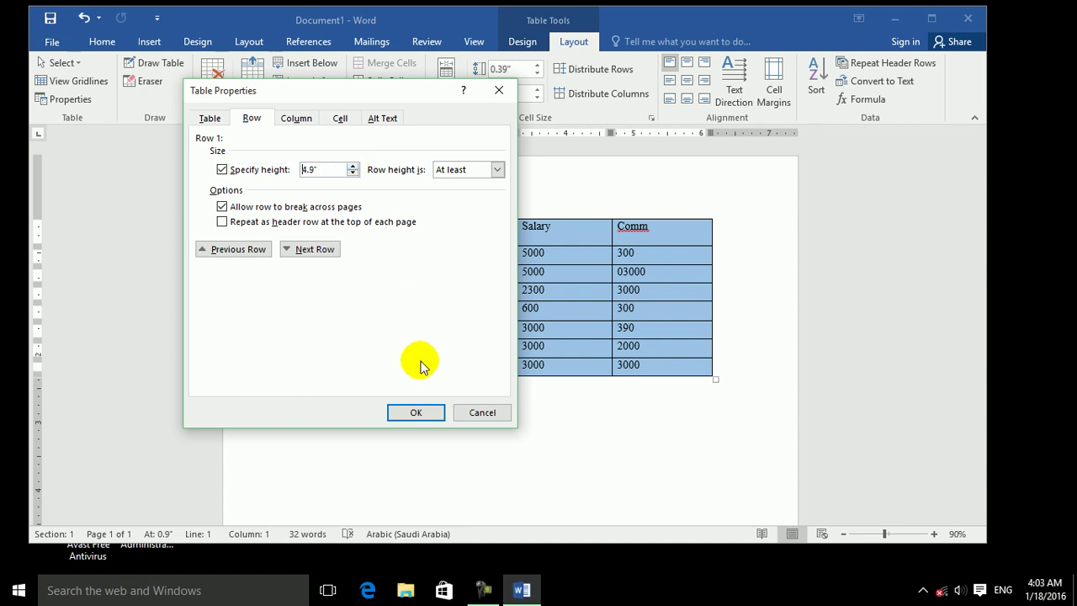
pyautogui.click(412, 411)
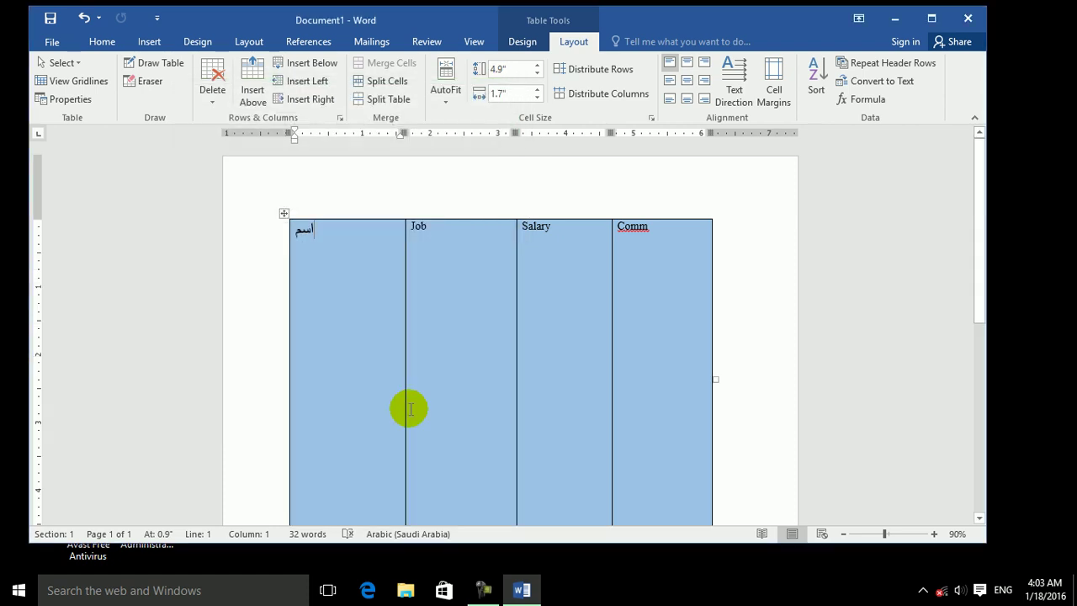
# Undo the header row height change and review the row settings in the table properties
pyautogui.hotkey('ctrl', 'z')
pyautogui.click(80, 99)
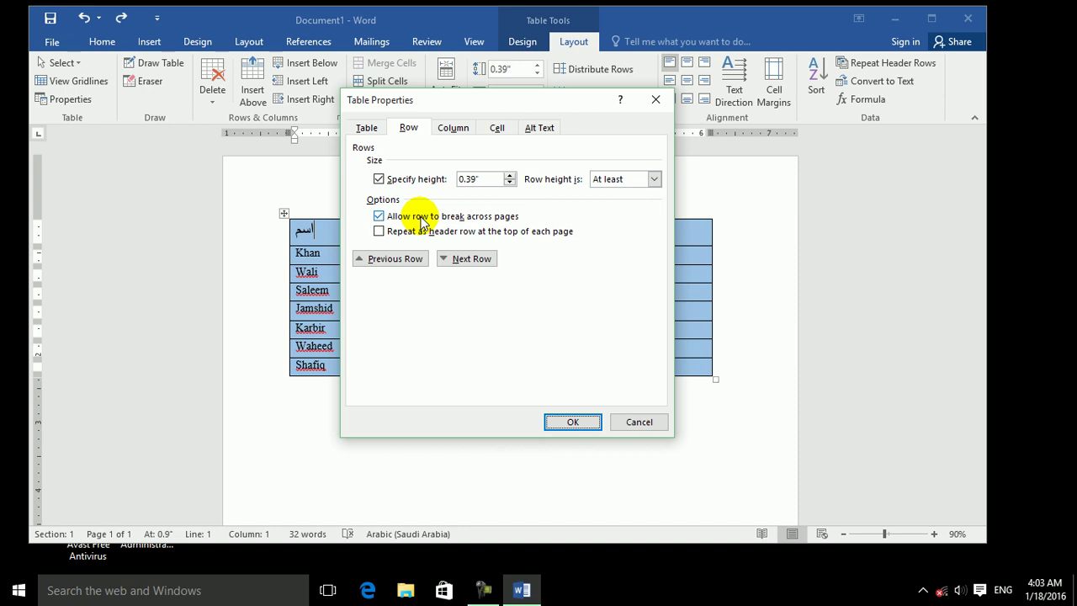
pyautogui.click(638, 423)
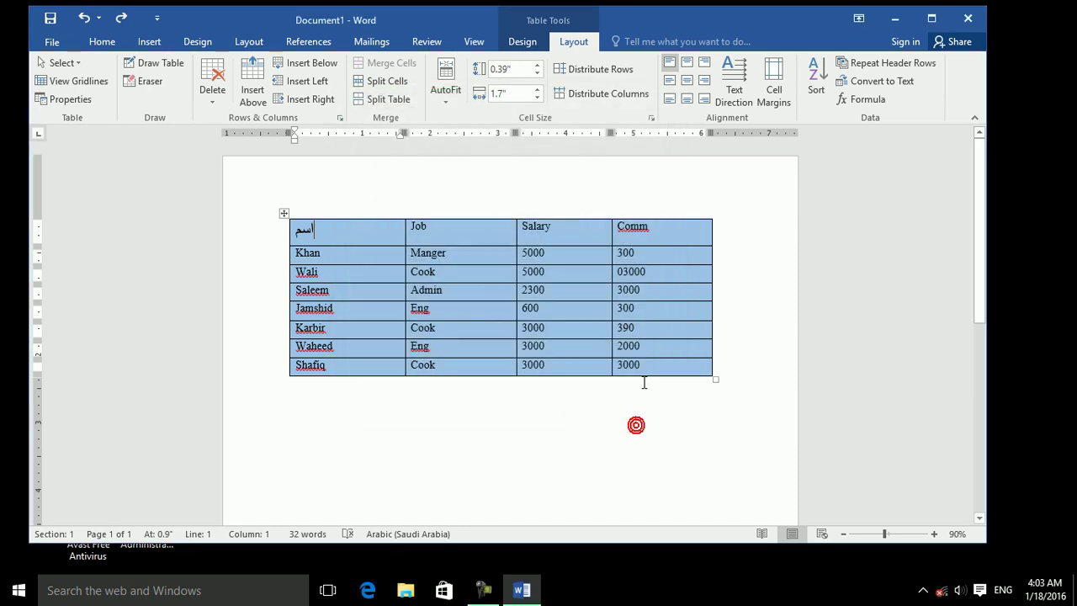
# Fill the first cell of the table's last row with blank lines until the row runs onto a second page
pyautogui.click(843, 533)
pyautogui.click(844, 533)
pyautogui.click(844, 533)
pyautogui.click(843, 533)
pyautogui.click(843, 534)
pyautogui.click(843, 533)
pyautogui.click(843, 534)
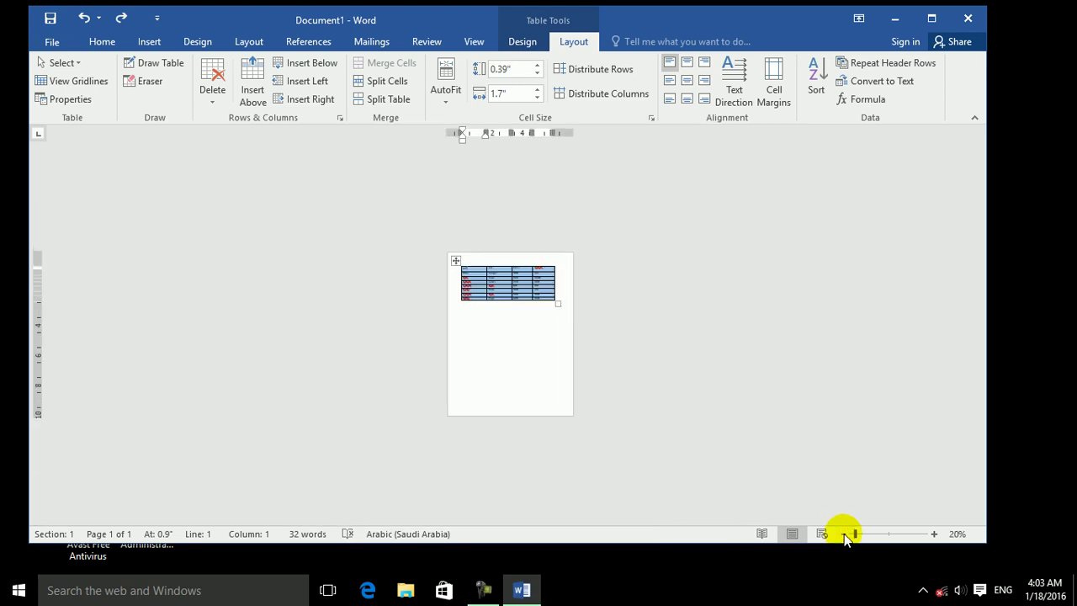
pyautogui.click(475, 270)
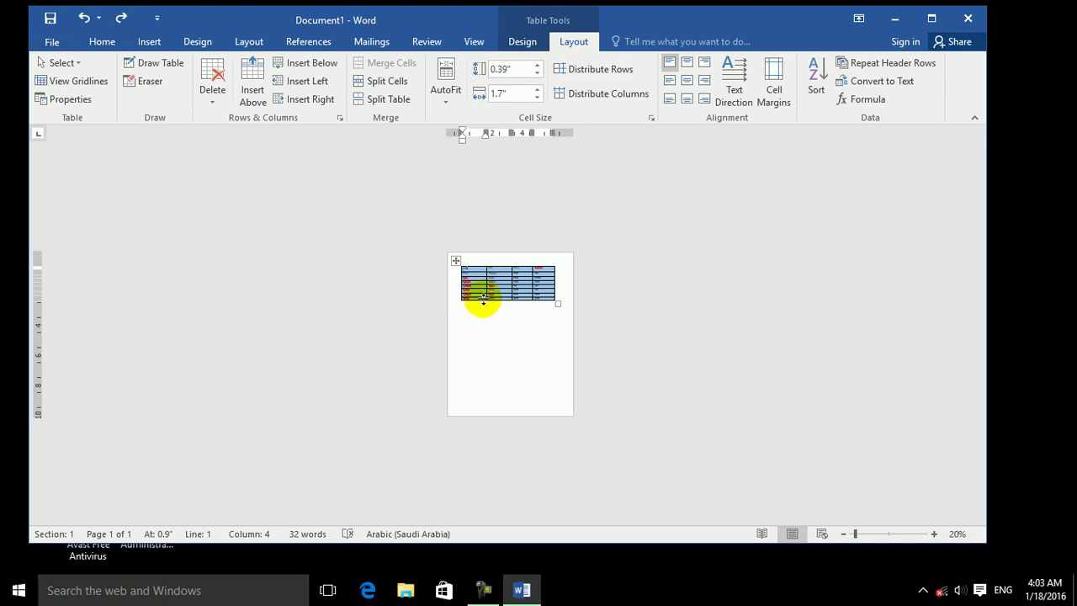
pyautogui.moveTo(480, 296); pyautogui.dragTo(480, 299)
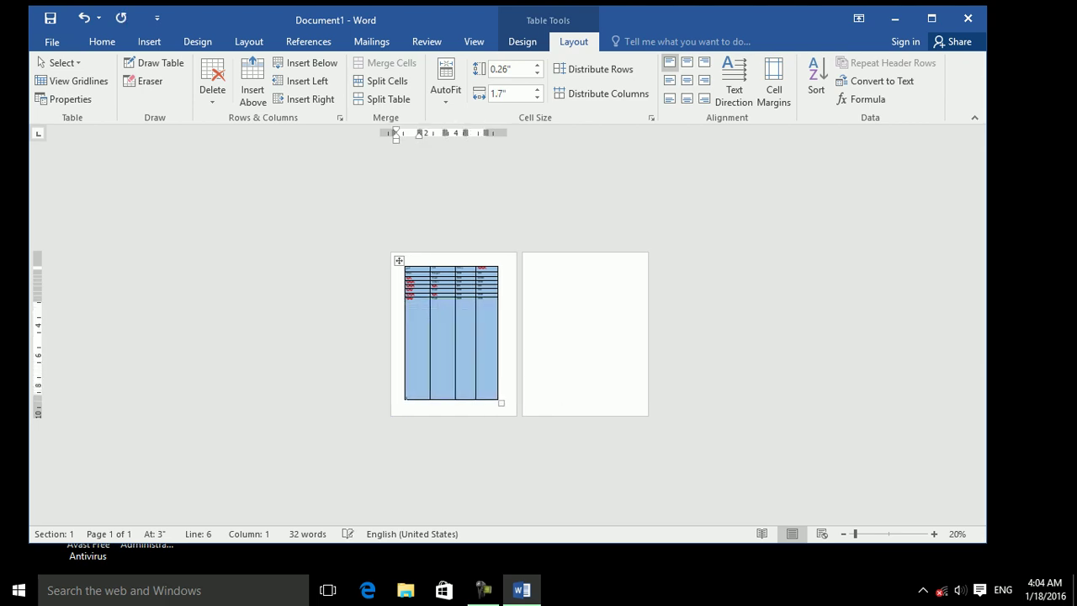
pyautogui.press('Return')
pyautogui.press('Return')
pyautogui.press('Return')
pyautogui.press('Return')
pyautogui.press('Return')
pyautogui.press('Return')
pyautogui.press('Return')
pyautogui.press('Return')
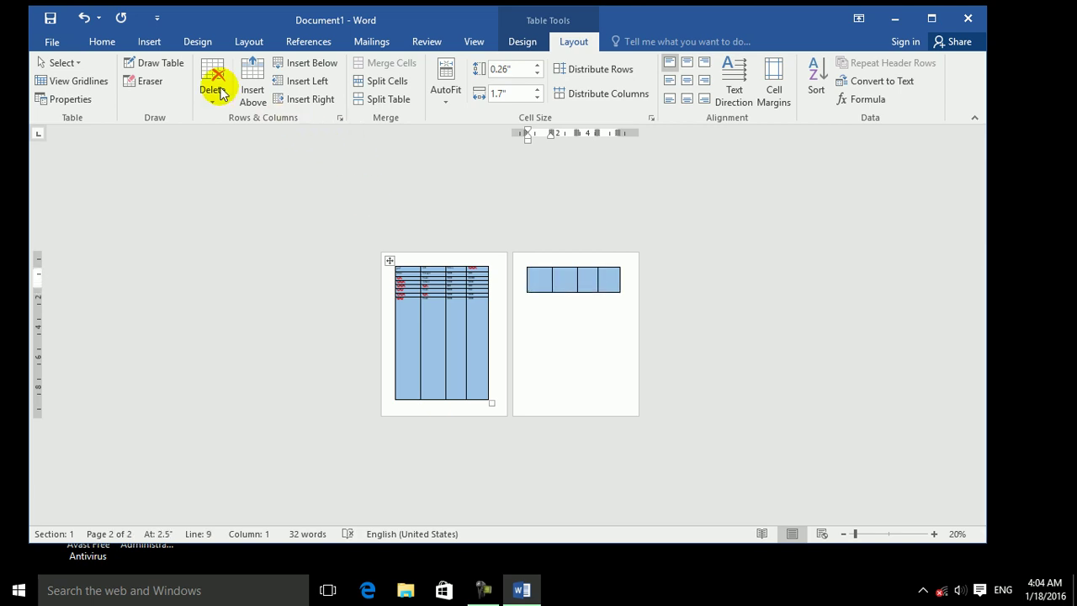
# Turn off the option that allows the last row to break across pages
pyautogui.click(74, 99)
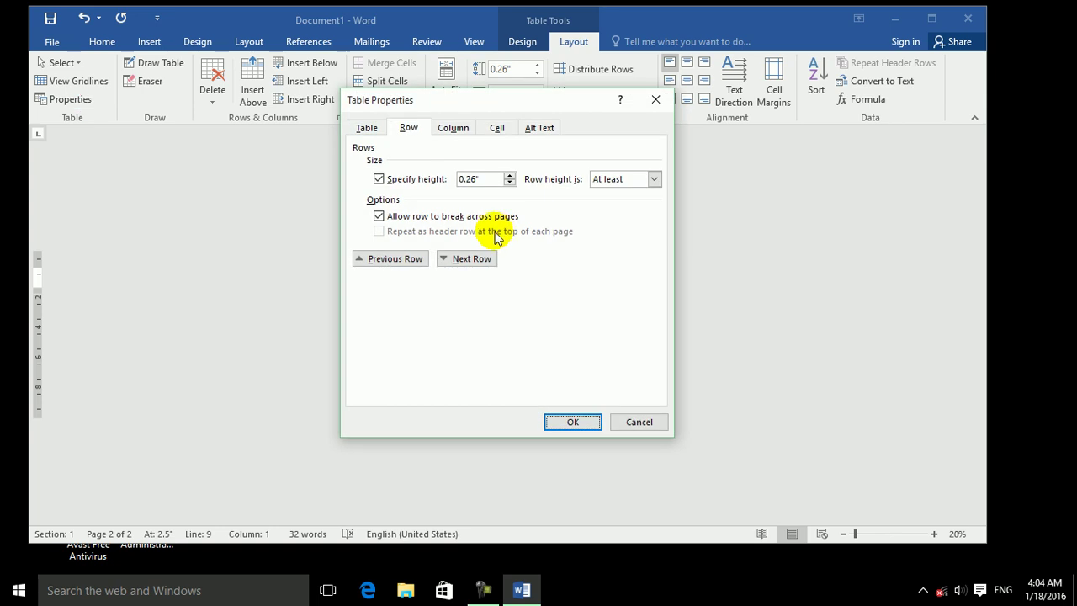
pyautogui.click(387, 216)
pyautogui.click(572, 422)
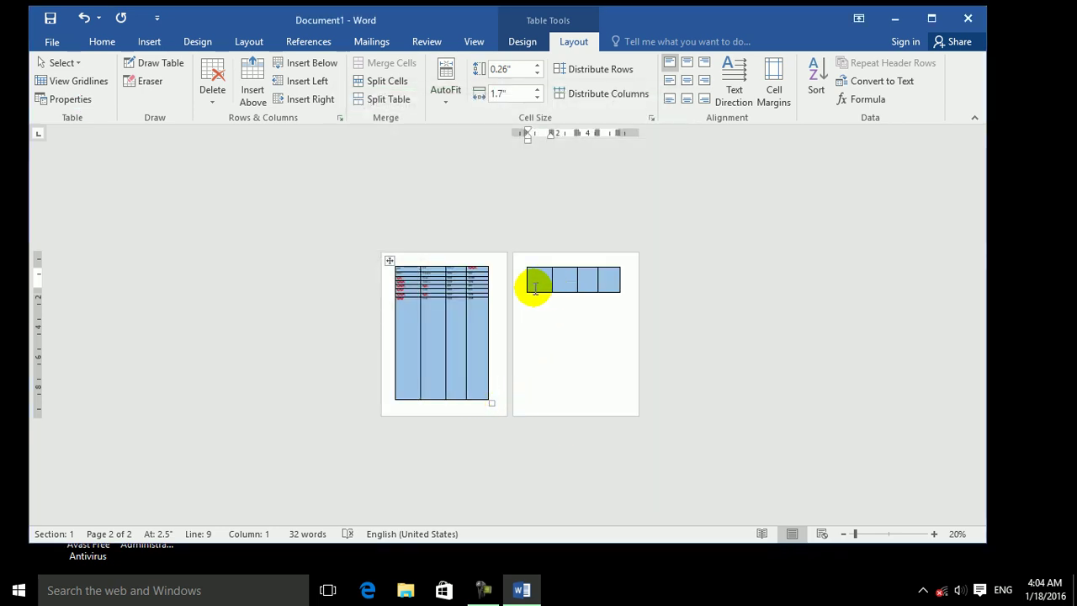
# Add more blank lines in the last row's first cell until the row extends well into a third page
pyautogui.press('Return')
pyautogui.press('Return')
pyautogui.press('Return')
pyautogui.press('Return')
pyautogui.press('Return')
pyautogui.press('Return')
pyautogui.press('Return')
pyautogui.press('Return')
pyautogui.press('Return')
pyautogui.press('Return')
pyautogui.press('Return')
pyautogui.press('Return')
pyautogui.press('Return')
pyautogui.press('Return')
pyautogui.press('Return')
pyautogui.press('Return')
pyautogui.press('Return')
pyautogui.press('Return')
pyautogui.press('Return')
pyautogui.press('Return')
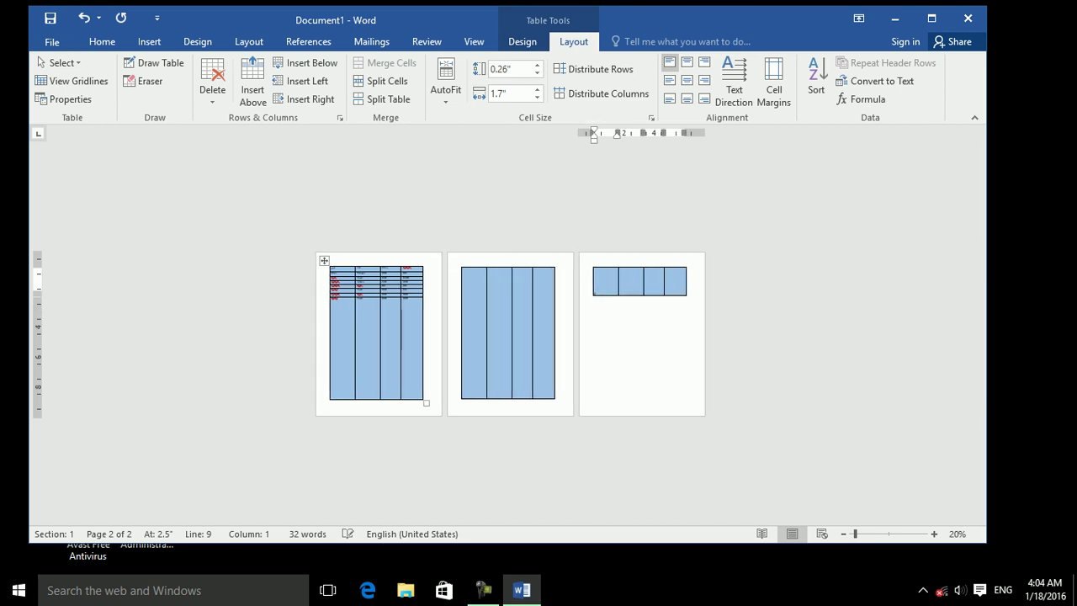
pyautogui.press('Return')
pyautogui.press('Return')
pyautogui.press('Return')
pyautogui.press('Return')
pyautogui.press('Return')
pyautogui.press('Return')
pyautogui.press('Return')
pyautogui.press('Return')
pyautogui.press('Return')
pyautogui.press('Return')
pyautogui.press('Return')
pyautogui.press('Return')
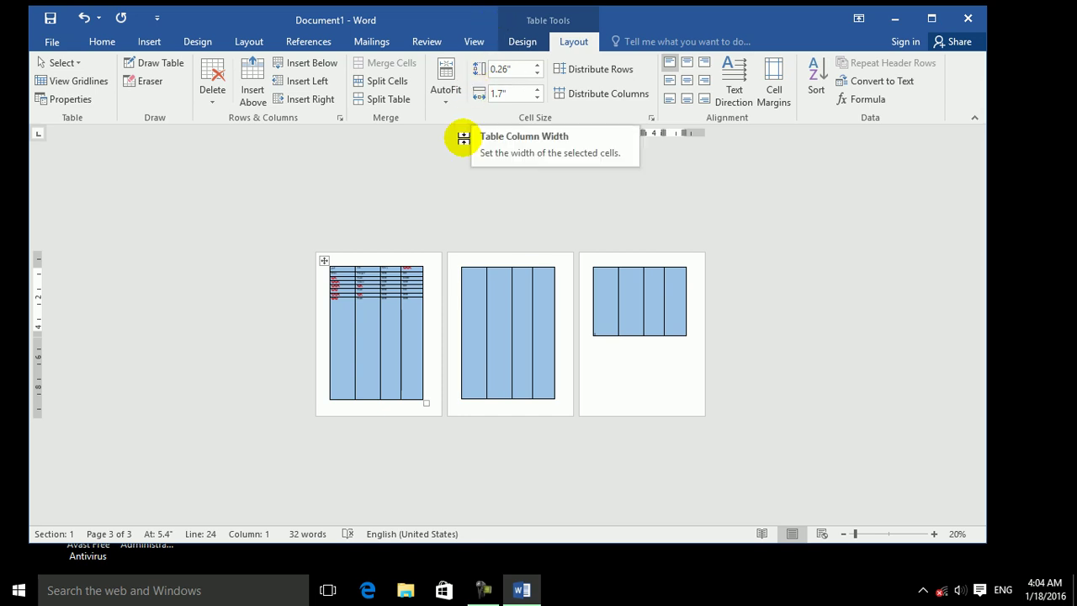
# Examine at 50% zoom how the table's last row is laid out across the pages
pyautogui.click(934, 534)
pyautogui.click(934, 534)
pyautogui.click(934, 533)
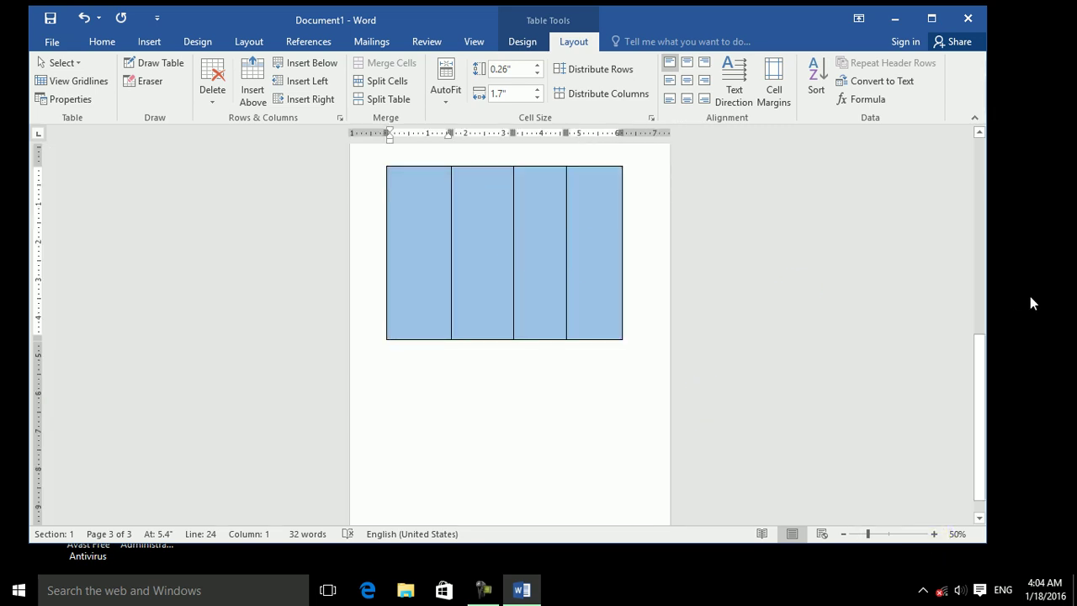
pyautogui.moveTo(981, 332); pyautogui.dragTo(957, 84)
pyautogui.click(426, 439)
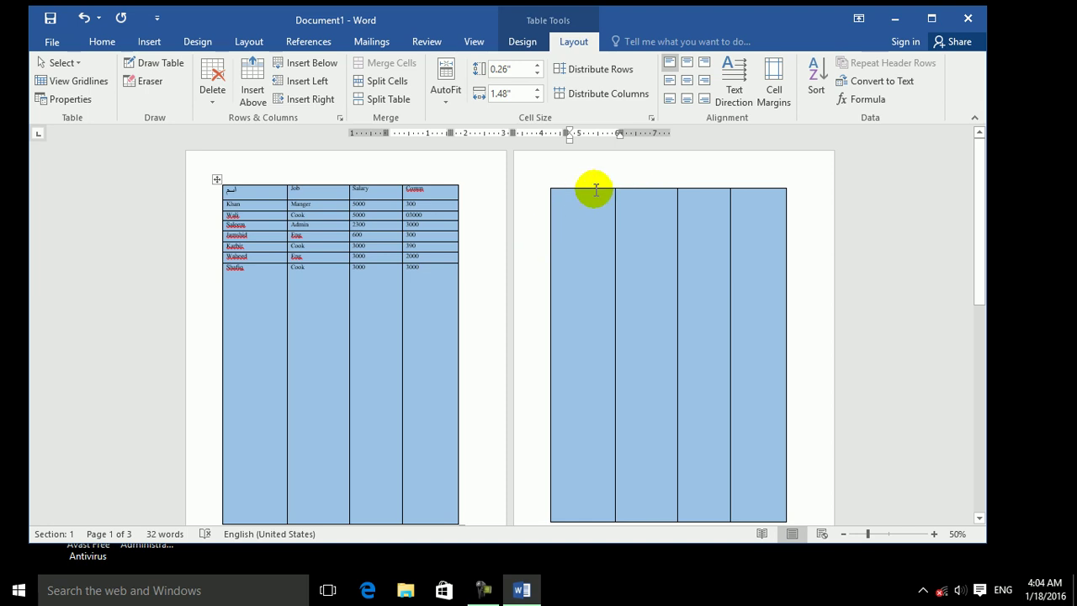
pyautogui.click(358, 402)
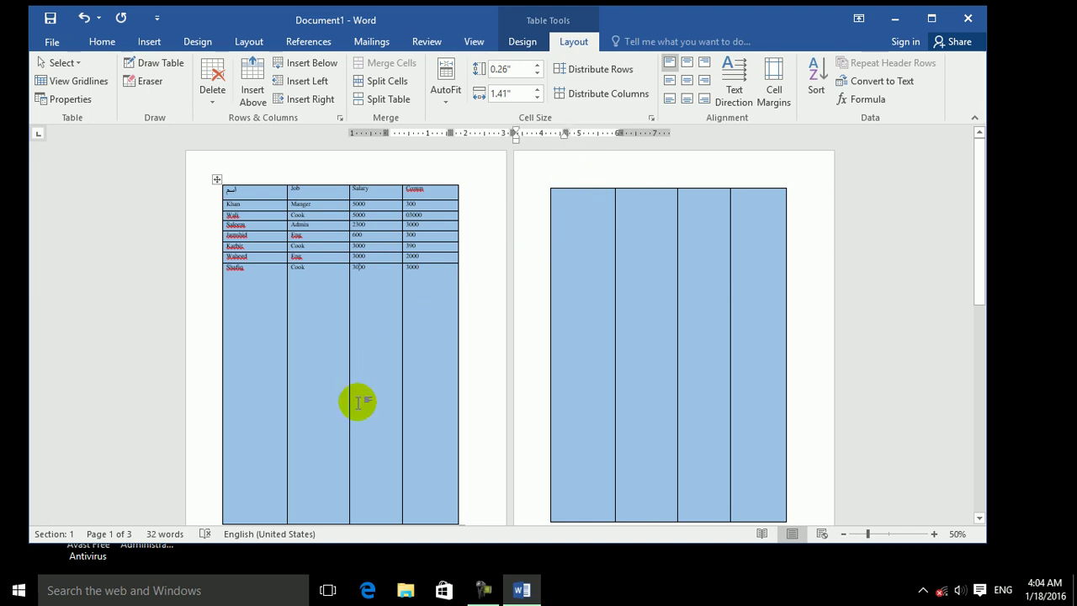
pyautogui.click(335, 307)
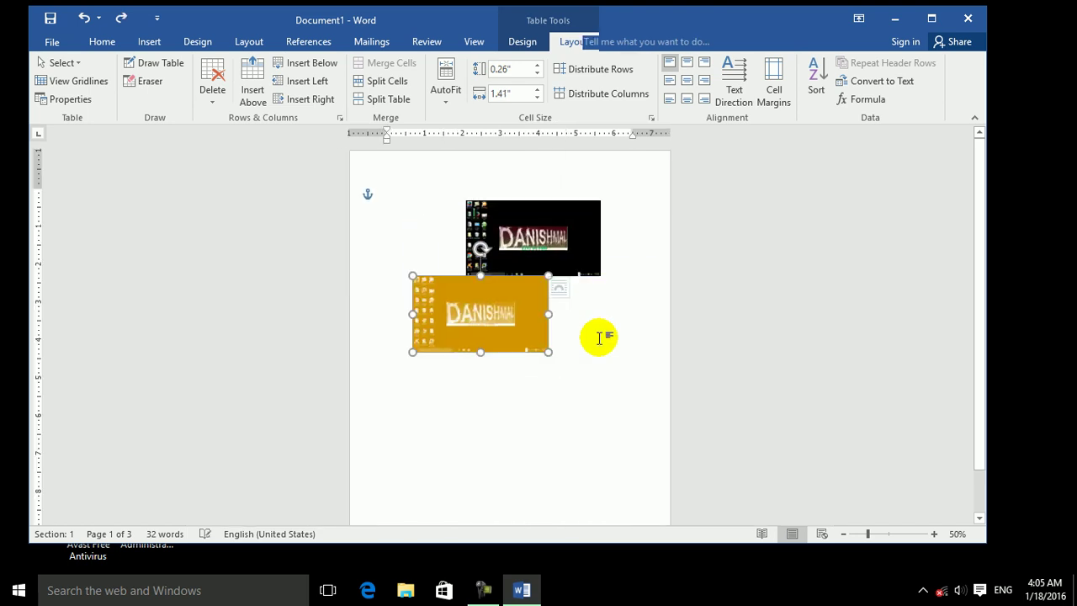
# Undo the blank lines and row setting changes to return to the enlarged one-page table
pyautogui.hotkey('ctrl', 'z')
pyautogui.hotkey('ctrl', 'z')
pyautogui.hotkey('ctrl', 'z')
pyautogui.hotkey('ctrl', 'z')
pyautogui.hotkey('ctrl', 'z')
pyautogui.hotkey('ctrl', 'z')
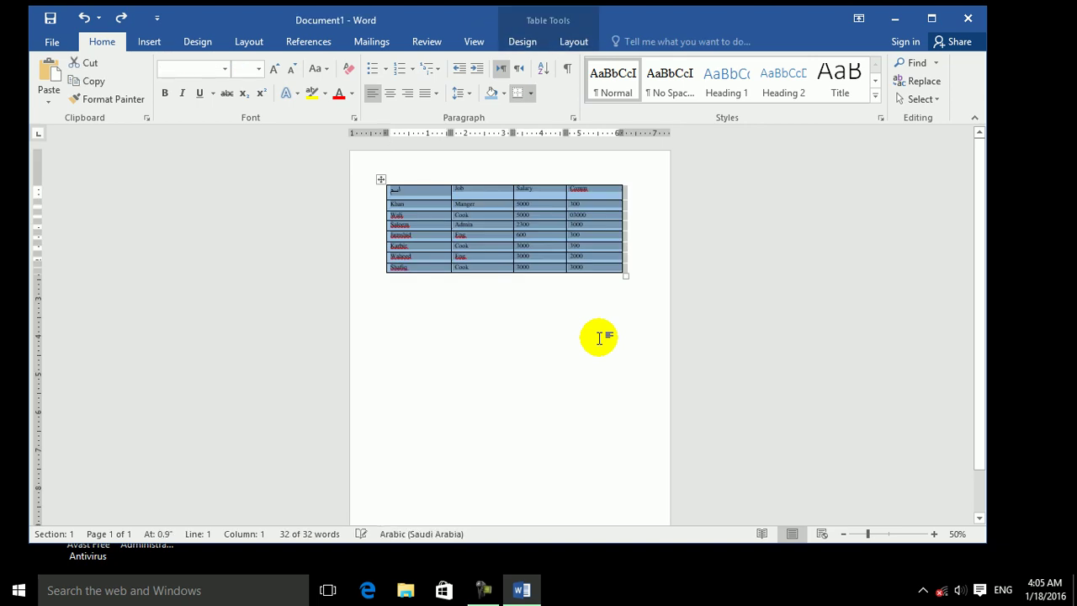
# Insert blank lines after the name in the last row until the row continues onto the second page
pyautogui.click(436, 269)
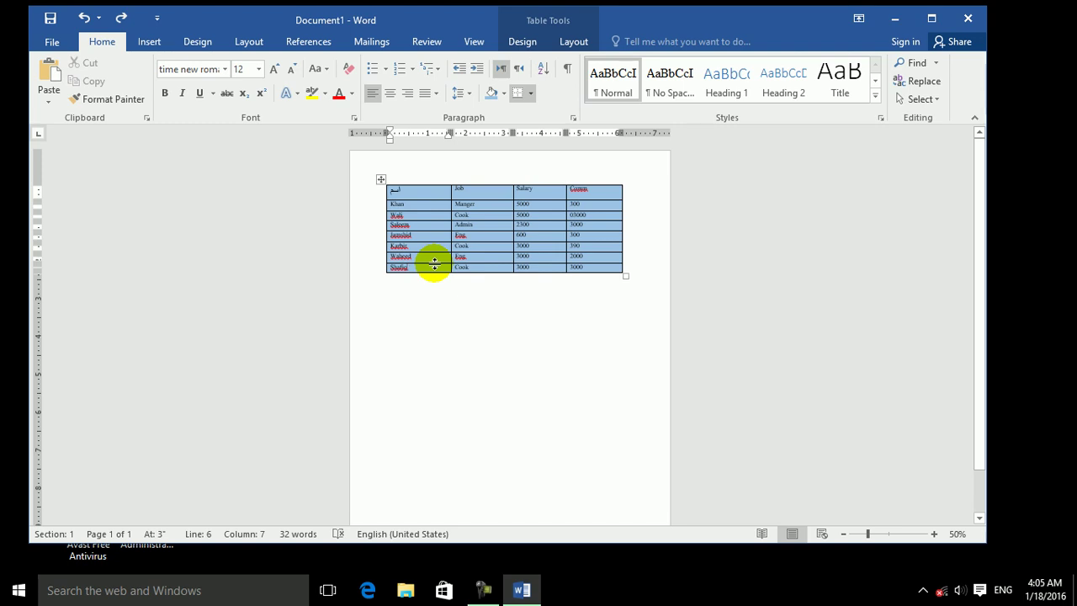
pyautogui.press('Return')
pyautogui.press('Return')
pyautogui.press('Return')
pyautogui.press('Return')
pyautogui.press('Return')
pyautogui.press('Return')
pyautogui.press('Return')
pyautogui.press('Return')
pyautogui.press('Return')
pyautogui.press('Return')
pyautogui.press('Return')
pyautogui.press('Return')
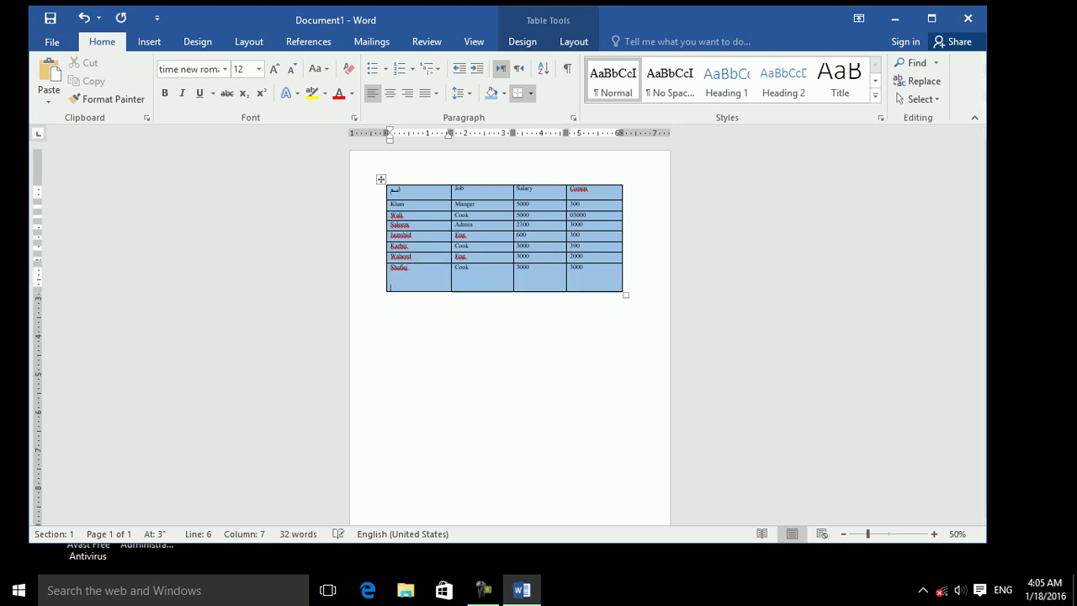
pyautogui.press('Return')
pyautogui.press('Return')
pyautogui.press('Return')
pyautogui.press('Return')
pyautogui.press('Return')
pyautogui.press('Return')
pyautogui.press('Return')
pyautogui.press('Return')
pyautogui.press('Return')
pyautogui.press('Return')
pyautogui.press('Return')
pyautogui.press('Return')
pyautogui.press('Return')
pyautogui.press('Return')
pyautogui.press('Return')
pyautogui.press('Return')
pyautogui.press('Return')
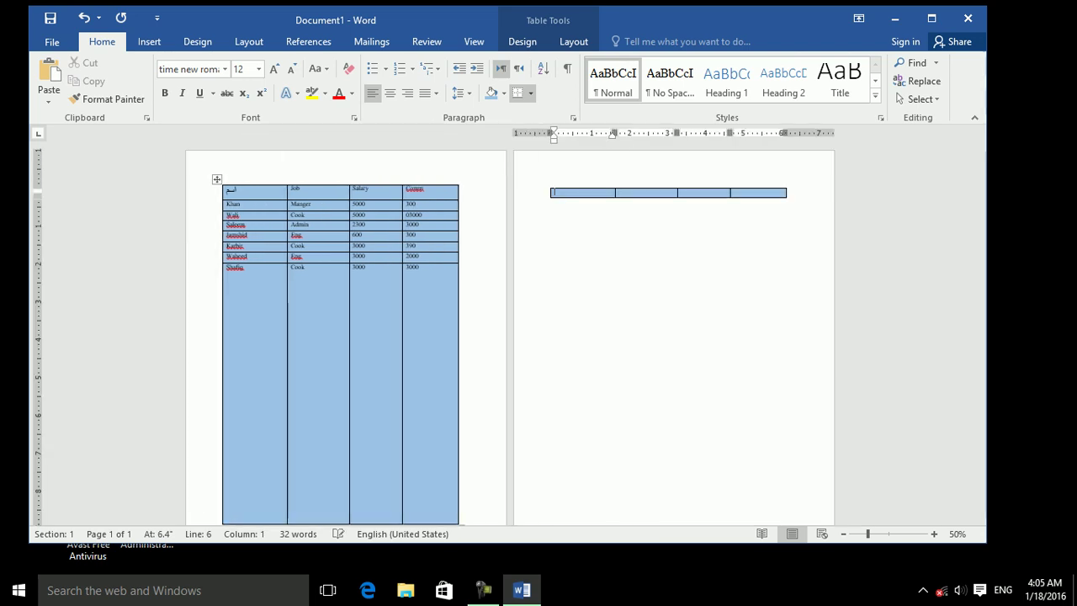
pyautogui.press('Return')
pyautogui.press('Return')
pyautogui.press('Return')
pyautogui.press('Return')
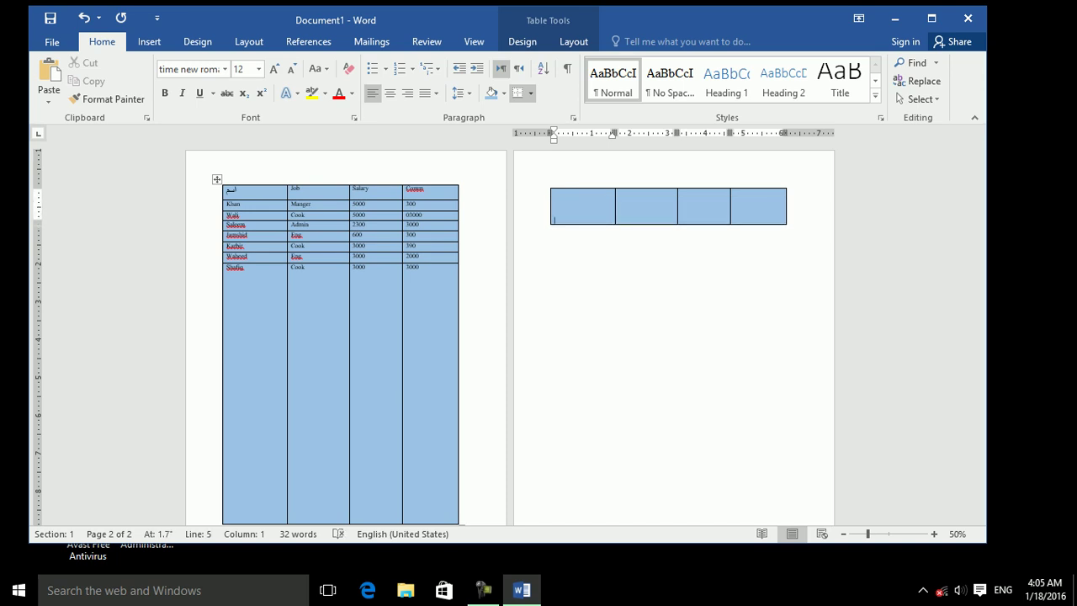
# Disallow the oversized last row from breaking across pages in the table's row properties
pyautogui.click(559, 45)
pyautogui.click(67, 100)
pyautogui.click(378, 217)
pyautogui.click(573, 421)
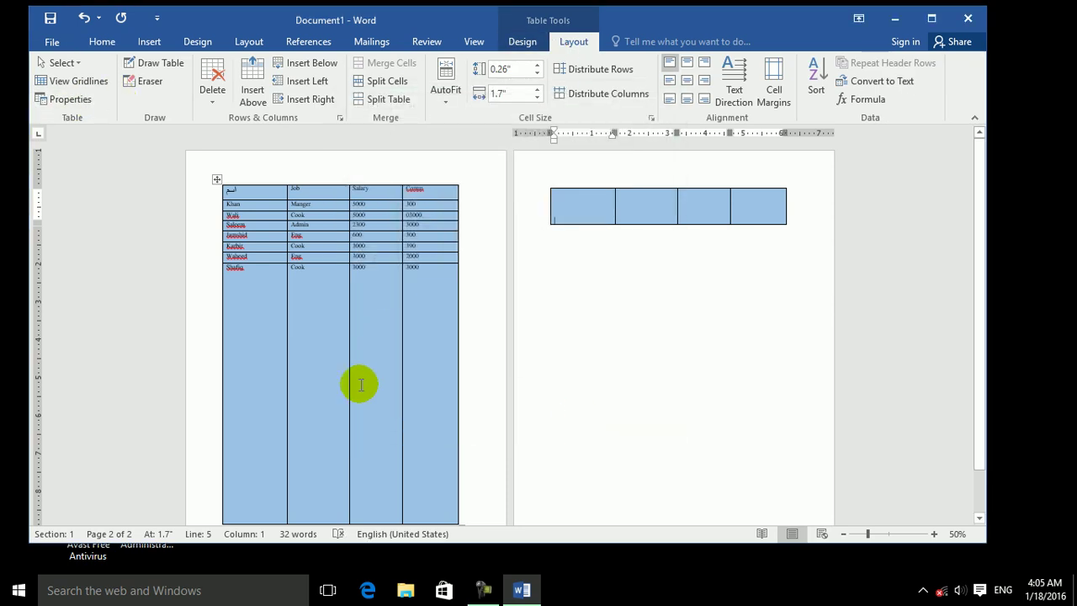
# Insert blank lines in the Job cell of the second-to-last row to push the last row down the page
pyautogui.click(312, 256)
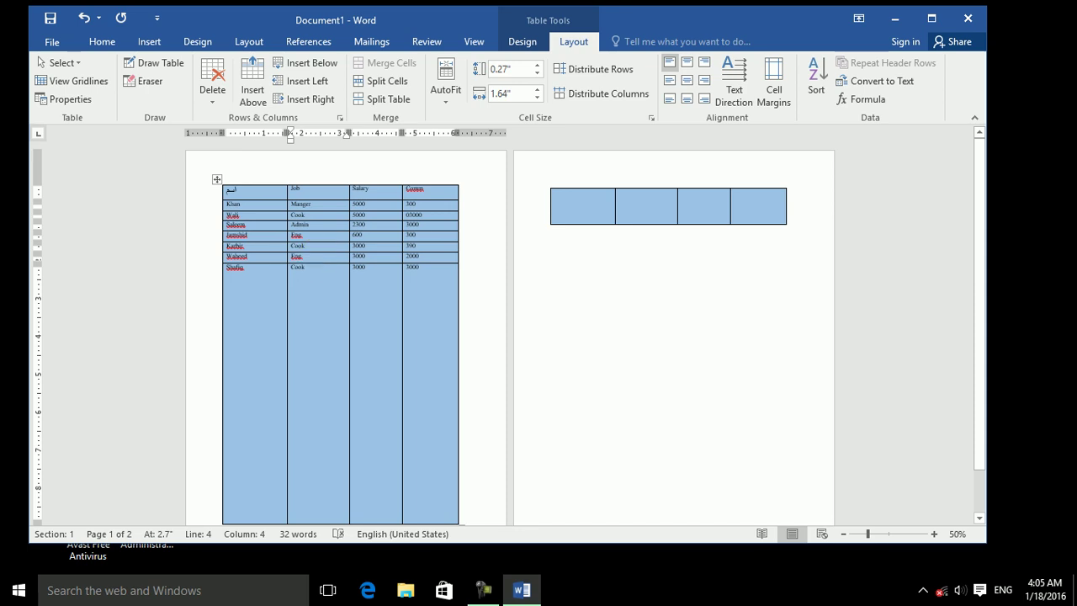
pyautogui.press('Return')
pyautogui.press('Return')
pyautogui.press('Return')
pyautogui.press('Return')
pyautogui.press('Return')
pyautogui.press('Return')
pyautogui.press('Return')
pyautogui.press('Return')
pyautogui.press('Return')
pyautogui.press('Return')
pyautogui.press('Return')
pyautogui.press('Return')
pyautogui.press('Return')
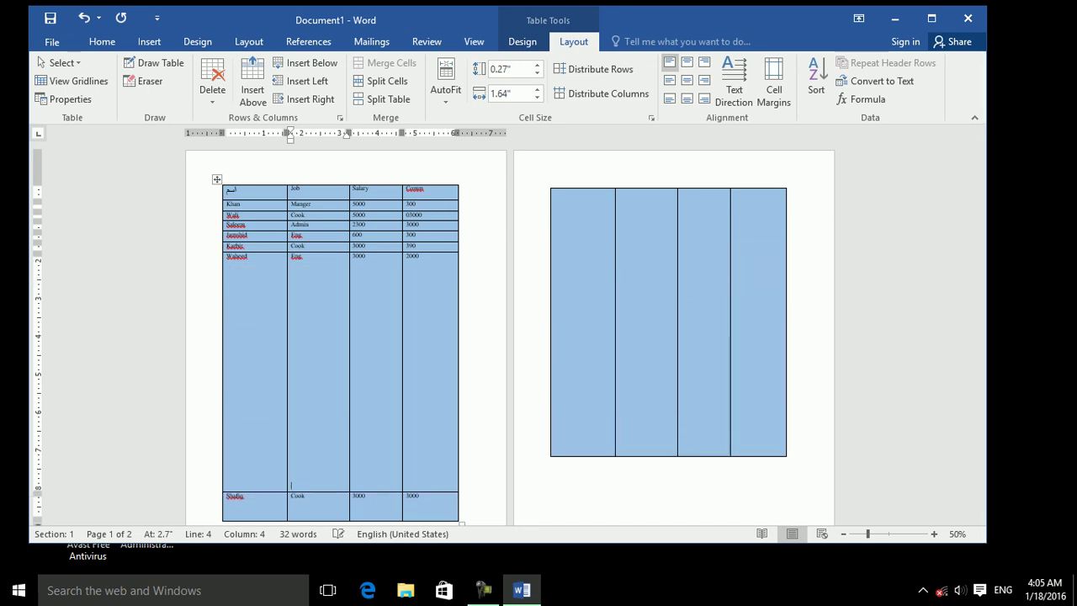
# Add more blank lines in the second-to-last row's Job cell until that row itself reaches the second page
pyautogui.press('Return')
pyautogui.press('Return')
pyautogui.press('Return')
pyautogui.press('Return')
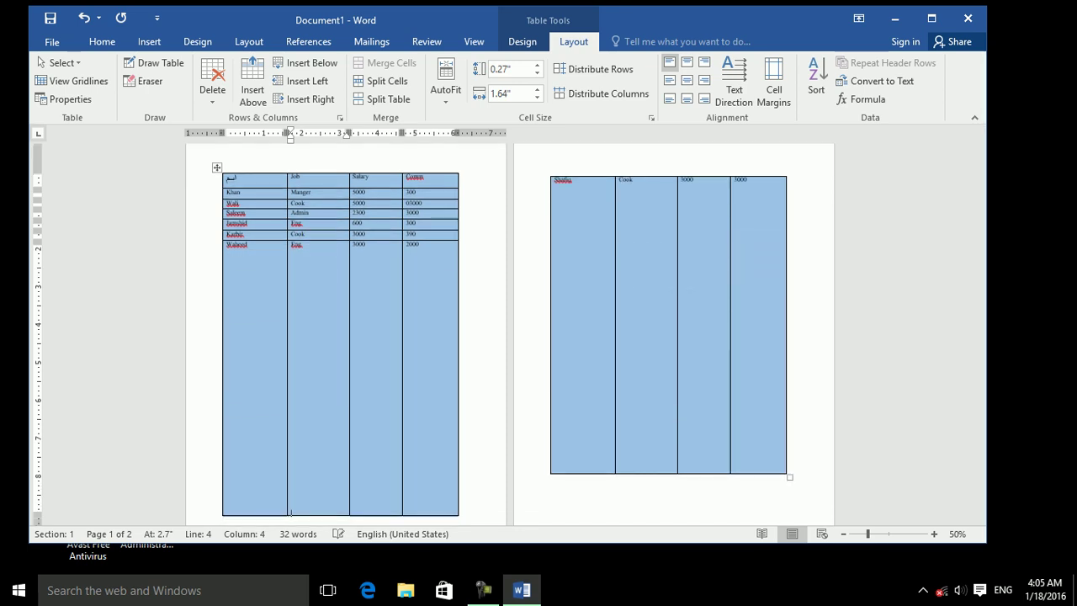
pyautogui.press('Return')
pyautogui.press('Return')
pyautogui.press('Return')
pyautogui.press('Return')
pyautogui.press('Return')
pyautogui.press('Return')
pyautogui.press('Return')
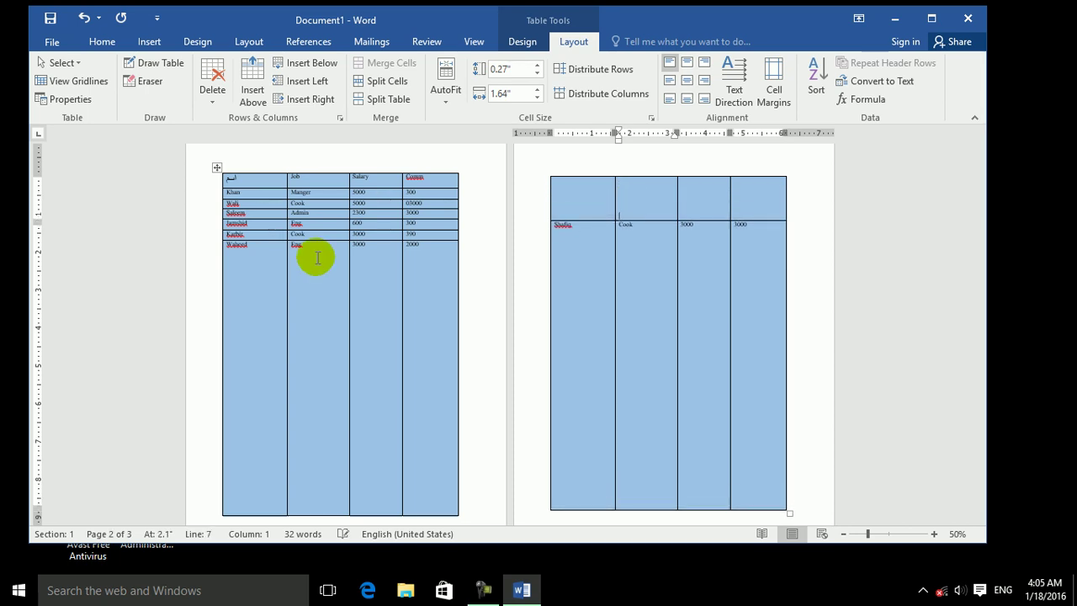
# Delete the blank lines from the Job cell of the second-to-last row, then place the cursor in the first header cell
pyautogui.press('BackSpace')
pyautogui.press('BackSpace')
pyautogui.press('BackSpace')
pyautogui.press('BackSpace')
pyautogui.press('BackSpace')
pyautogui.press('BackSpace')
pyautogui.press('BackSpace')
pyautogui.press('BackSpace')
pyautogui.press('BackSpace')
pyautogui.press('BackSpace')
pyautogui.press('BackSpace')
pyautogui.press('BackSpace')
pyautogui.press('BackSpace')
pyautogui.press('BackSpace')
pyautogui.press('BackSpace')
pyautogui.press('BackSpace')
pyautogui.press('BackSpace')
pyautogui.press('BackSpace')
pyautogui.press('BackSpace')
pyautogui.press('BackSpace')
pyautogui.press('BackSpace')
pyautogui.press('BackSpace')
pyautogui.press('BackSpace')
pyautogui.press('BackSpace')
pyautogui.press('BackSpace')
pyautogui.press('BackSpace')
pyautogui.press('BackSpace')
pyautogui.press('BackSpace')
pyautogui.press('BackSpace')
pyautogui.press('BackSpace')
pyautogui.press('BackSpace')
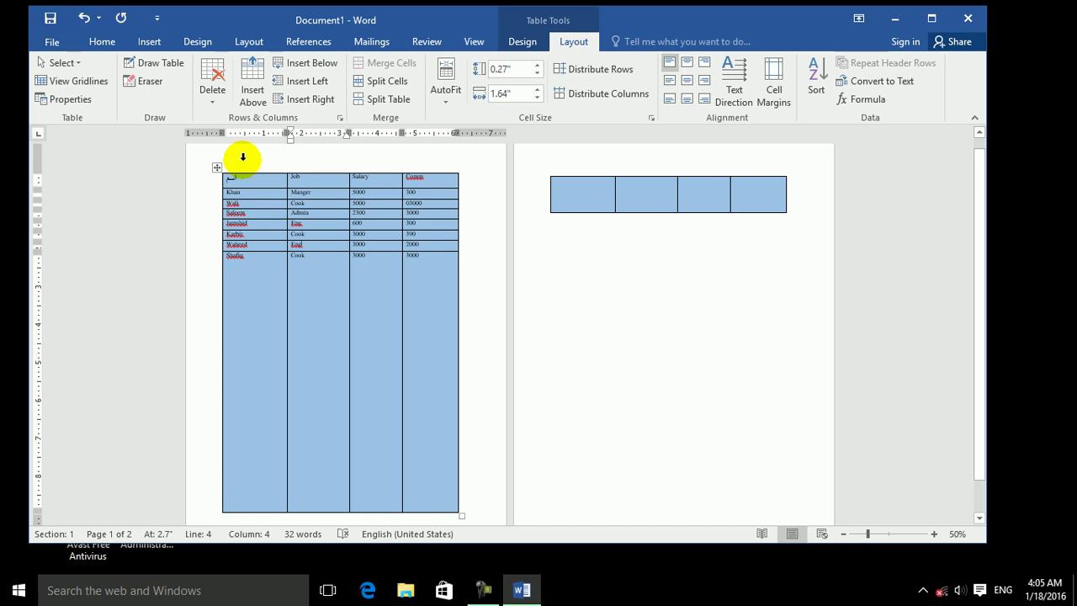
pyautogui.click(259, 181)
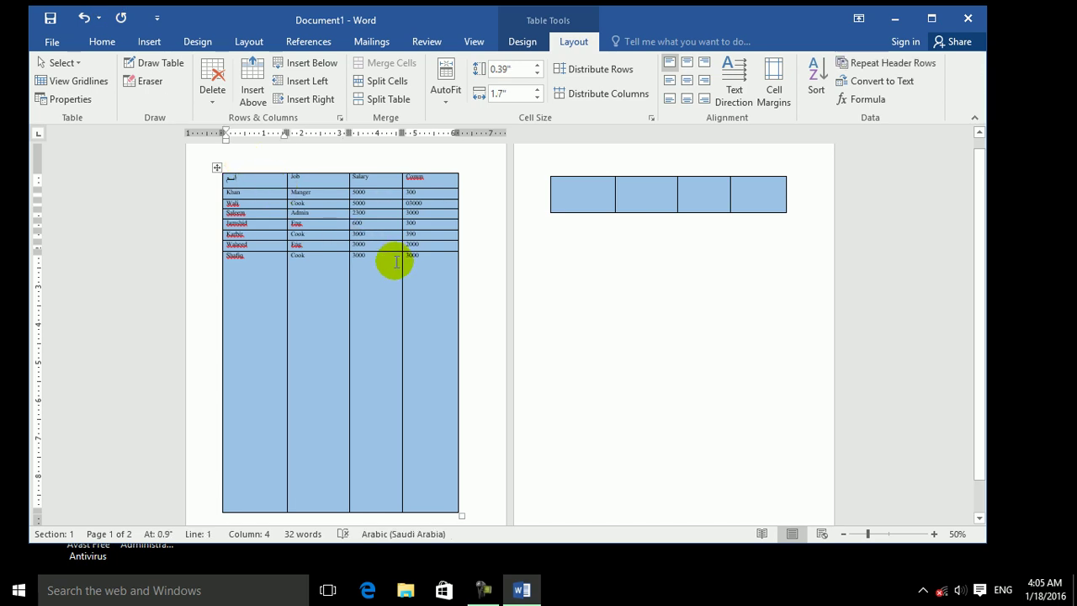
# Undo the earlier edits repeatedly until the original compact staff table is restored
pyautogui.hotkey('ctrl', 'z')
pyautogui.hotkey('ctrl', 'z')
pyautogui.hotkey('ctrl', 'z')
pyautogui.hotkey('ctrl', 'z')
pyautogui.hotkey('ctrl', 'z')
pyautogui.hotkey('ctrl', 'z')
pyautogui.hotkey('ctrl', 'z')
pyautogui.hotkey('ctrl', 'z')
pyautogui.hotkey('ctrl', 'z')
pyautogui.hotkey('ctrl', 'z')
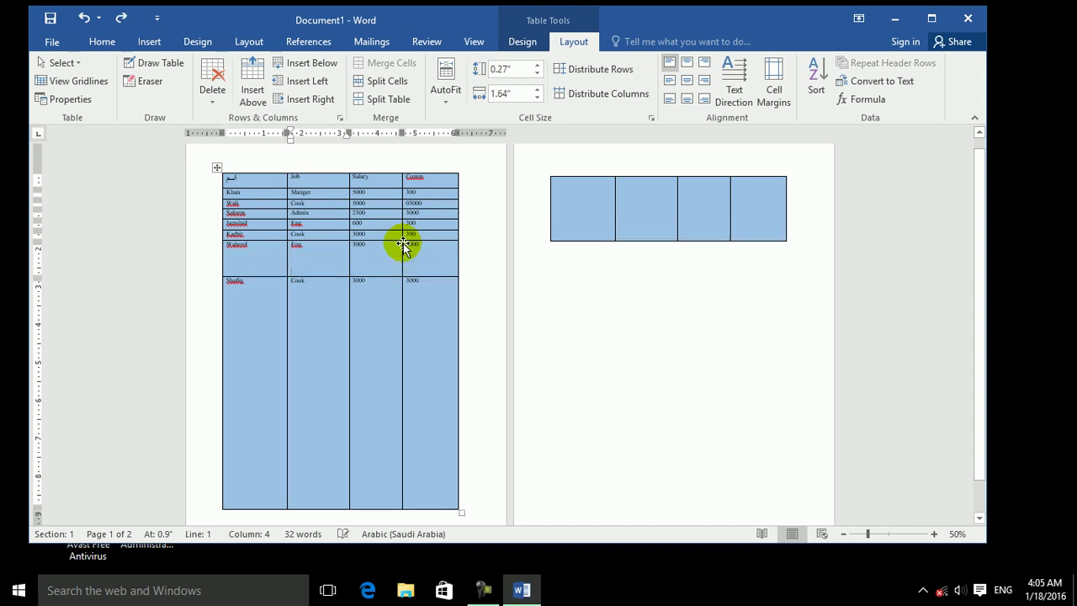
pyautogui.hotkey('ctrl', 'z')
pyautogui.hotkey('ctrl', 'z')
pyautogui.hotkey('ctrl', 'z')
pyautogui.hotkey('ctrl', 'z')
pyautogui.hotkey('ctrl', 'z')
pyautogui.hotkey('ctrl', 'z')
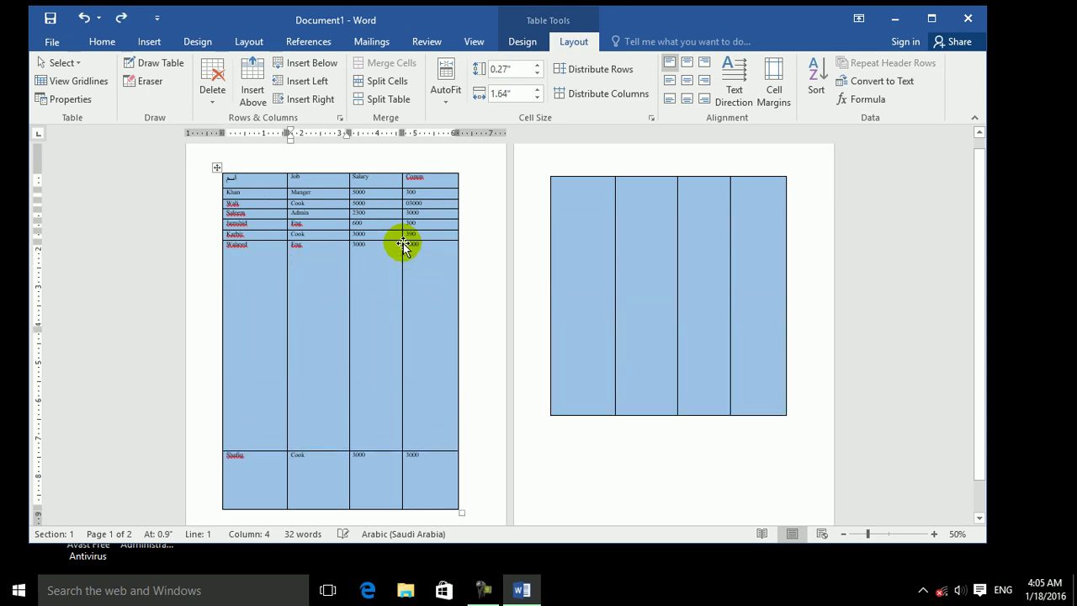
pyautogui.hotkey('ctrl', 'z')
pyautogui.hotkey('ctrl', 'z')
pyautogui.hotkey('ctrl', 'z')
pyautogui.hotkey('ctrl', 'z')
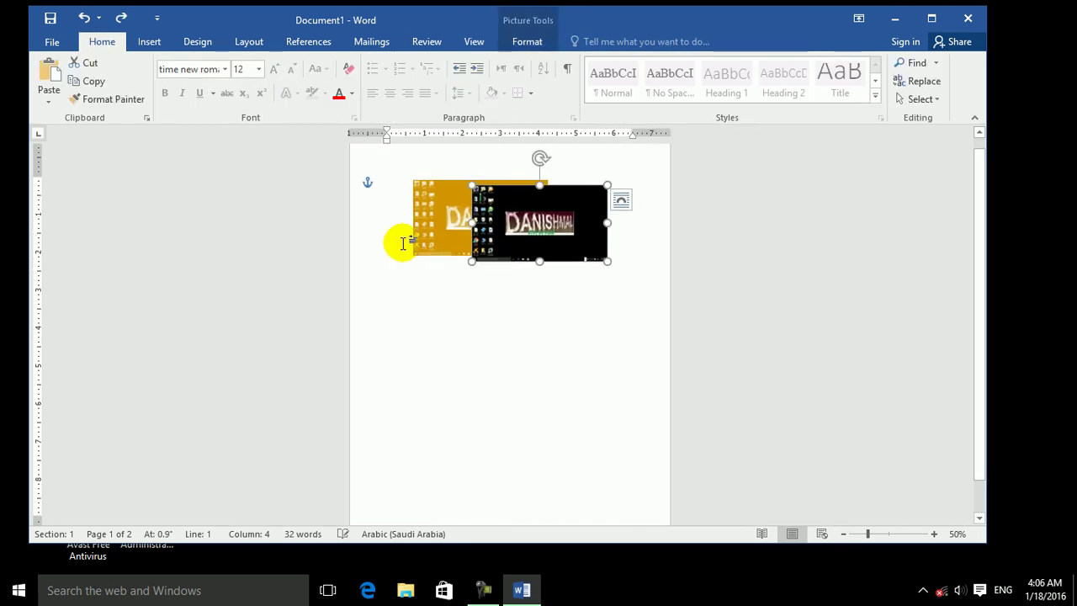
pyautogui.hotkey('ctrl', 'z')
pyautogui.hotkey('ctrl', 'z')
pyautogui.hotkey('ctrl', 'z')
pyautogui.hotkey('ctrl', 'z')
pyautogui.hotkey('ctrl', 'z')
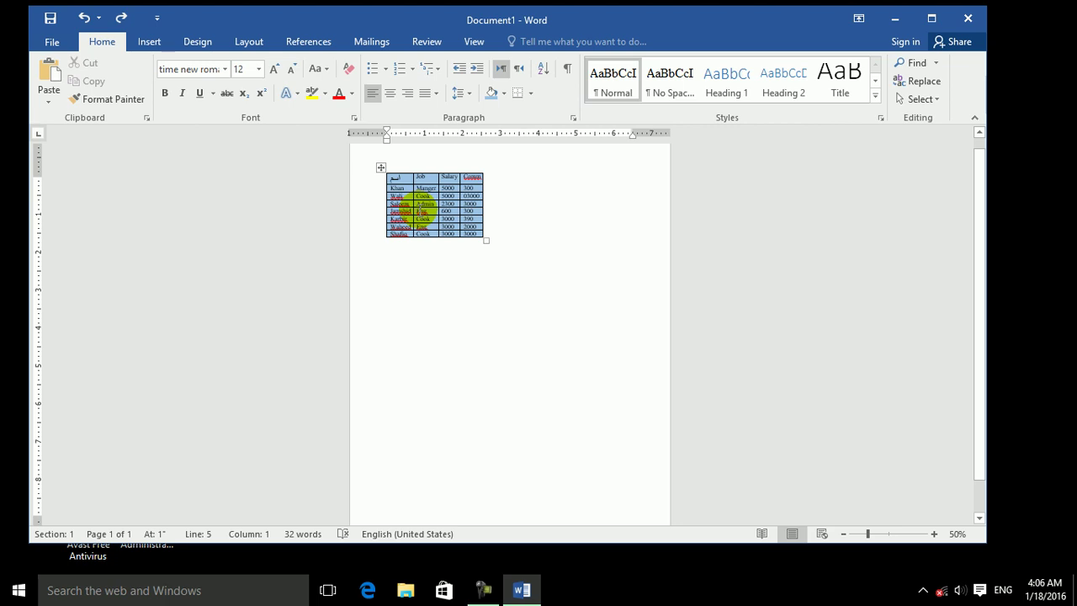
# Select the entire staff table and delete it, leaving an empty page
pyautogui.click(414, 210)
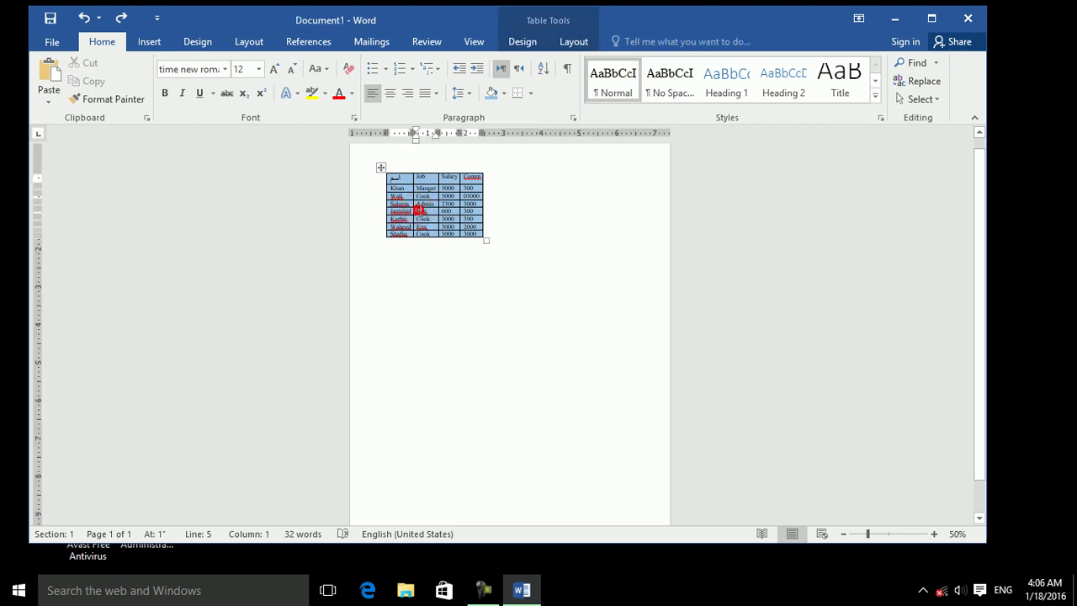
pyautogui.click(382, 167)
pyautogui.press('BackSpace')
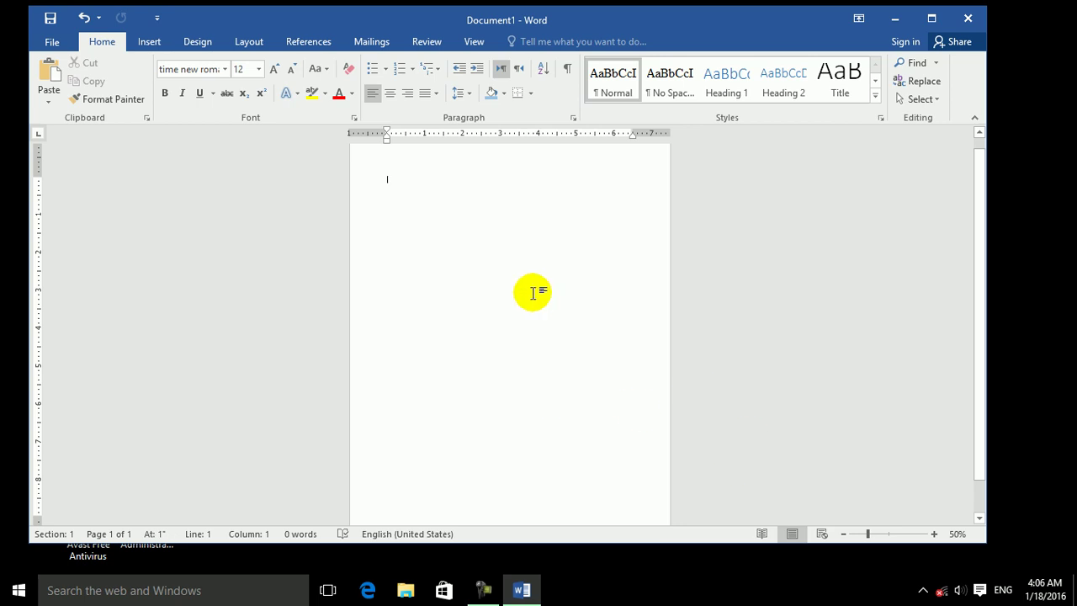
# Insert a new table with 5 columns and enough rows to run over several pages
pyautogui.click(885, 534)
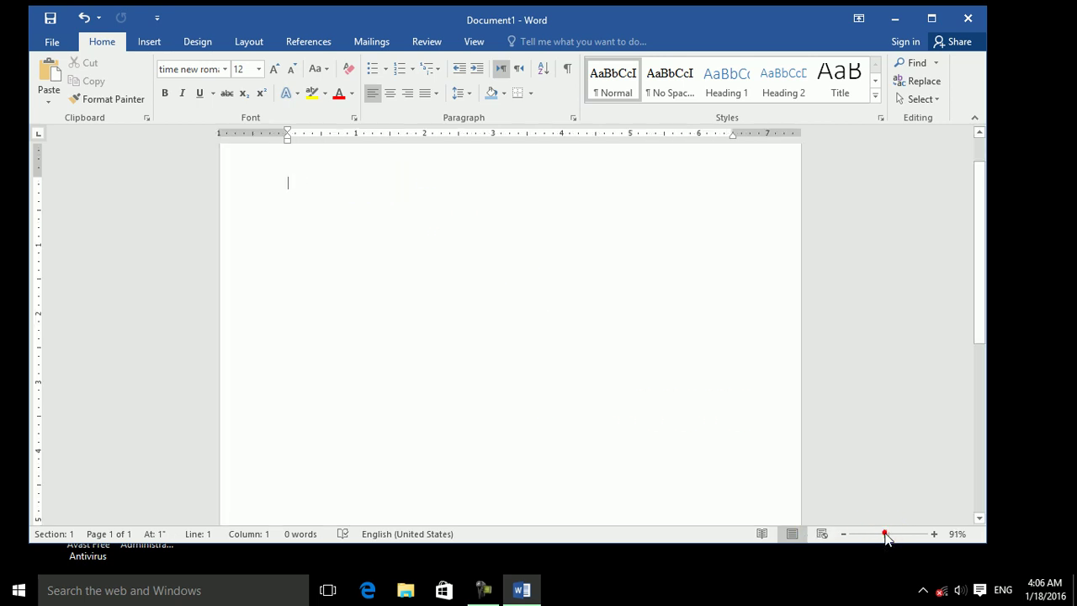
pyautogui.click(890, 533)
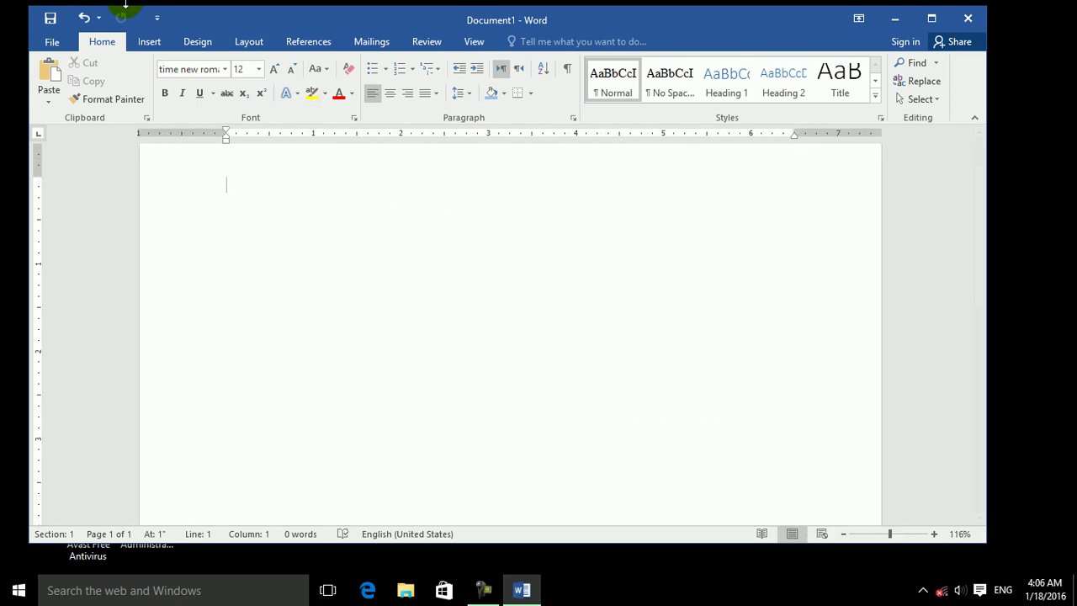
pyautogui.click(150, 42)
pyautogui.click(132, 94)
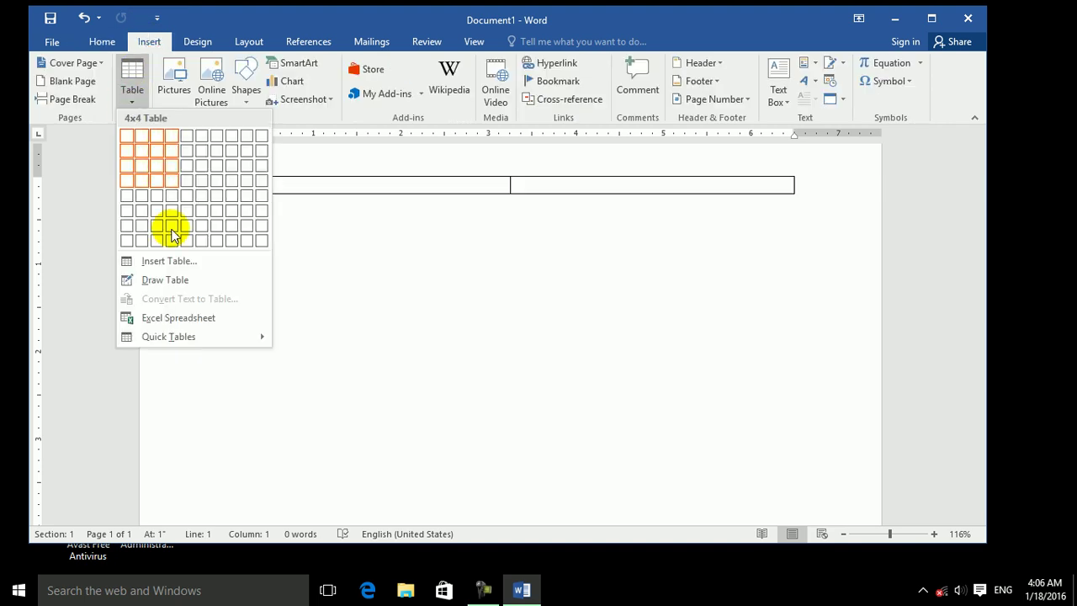
pyautogui.click(170, 262)
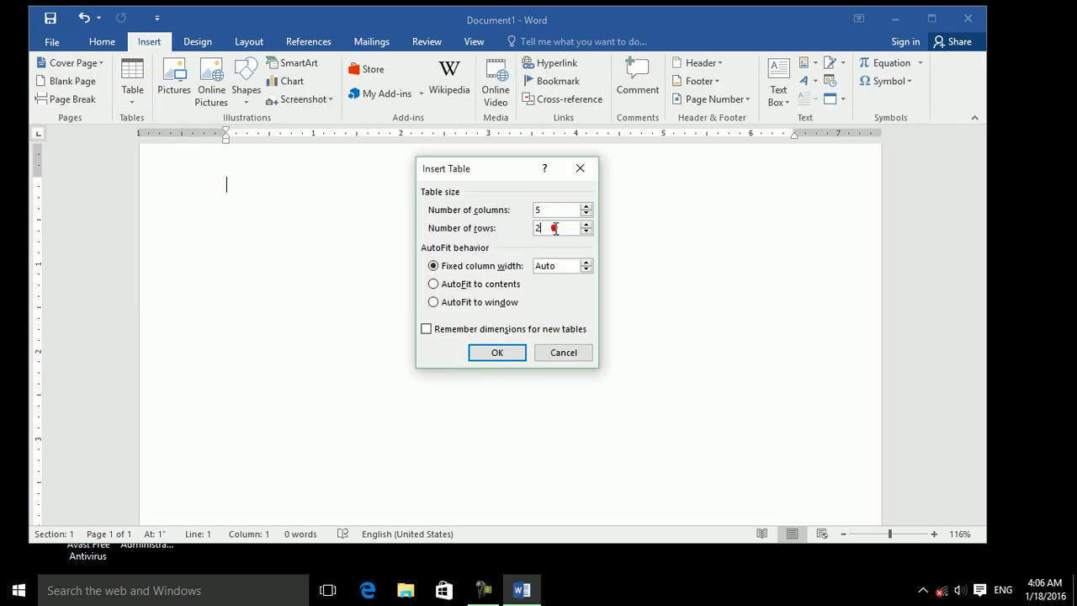
pyautogui.press('Return')
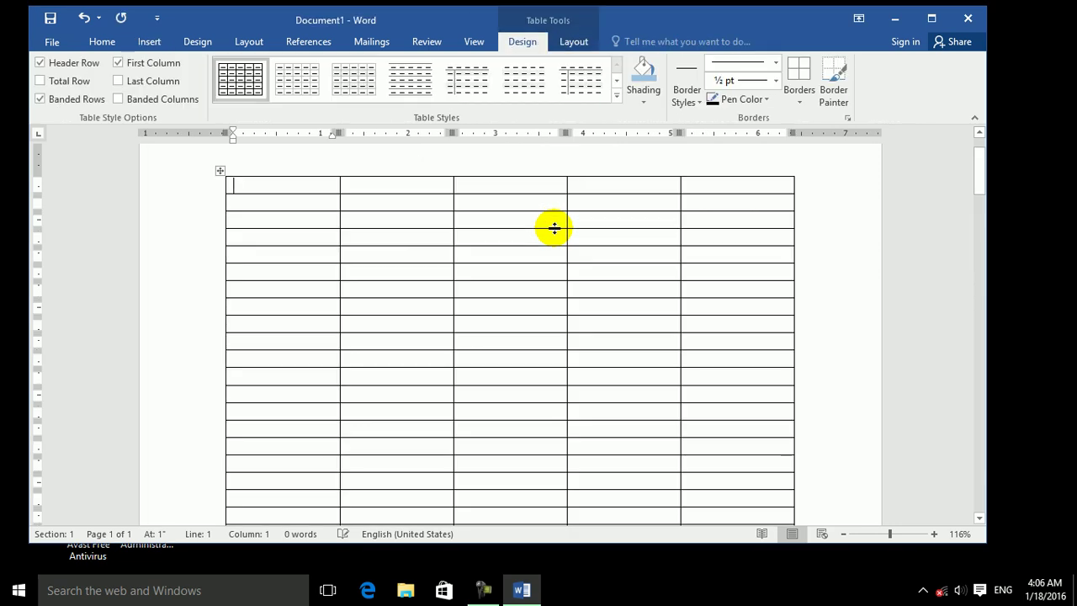
# Fill the first row with the column headings Name, Job, Salary, Comm and Total
pyautogui.write('n')
pyautogui.write('Job')
pyautogui.press('Tab')
pyautogui.write('salary')
pyautogui.press('Tab')
pyautogui.write('comm')
pyautogui.press('Tab')
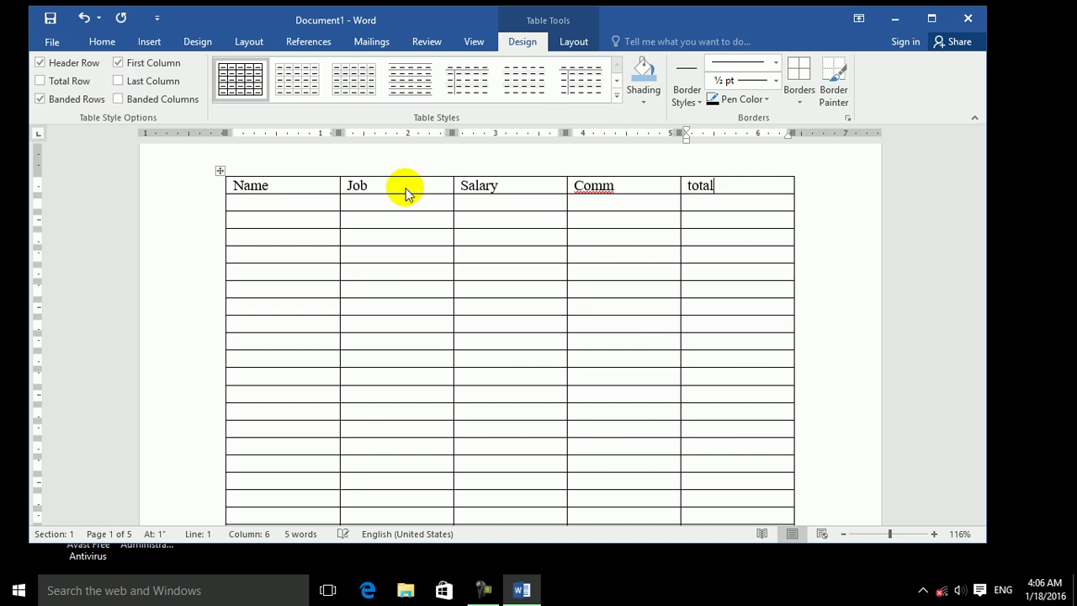
pyautogui.click(574, 41)
pyautogui.click(65, 101)
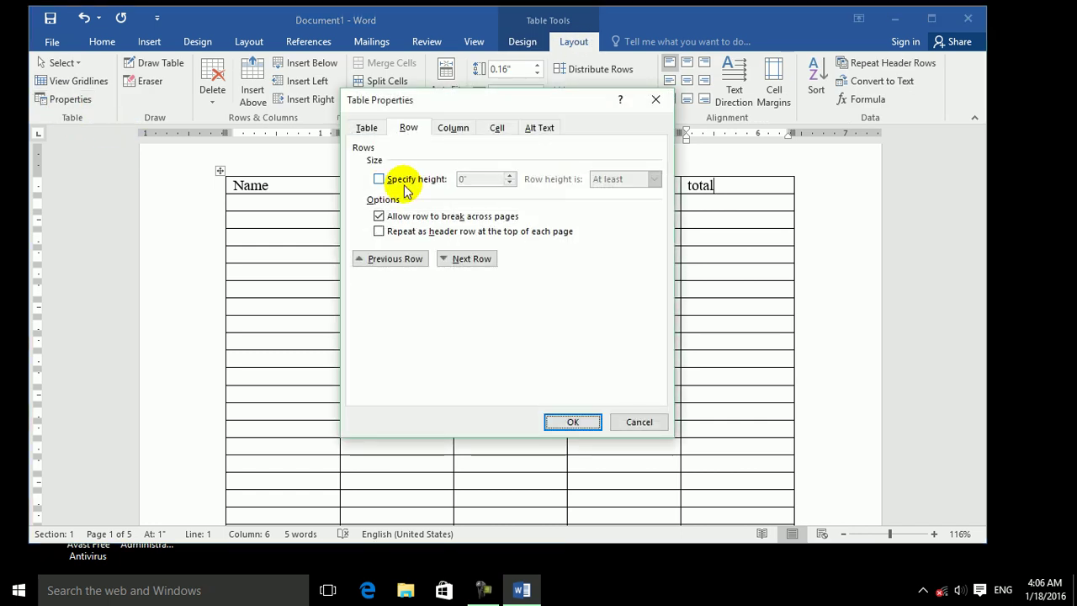
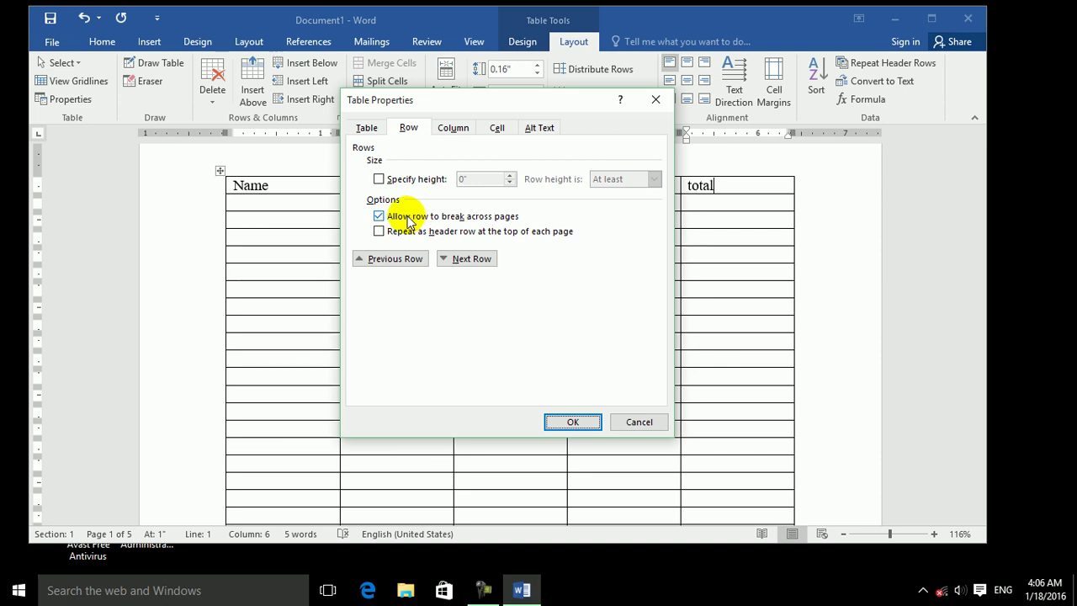
pyautogui.click(379, 231)
pyautogui.click(383, 217)
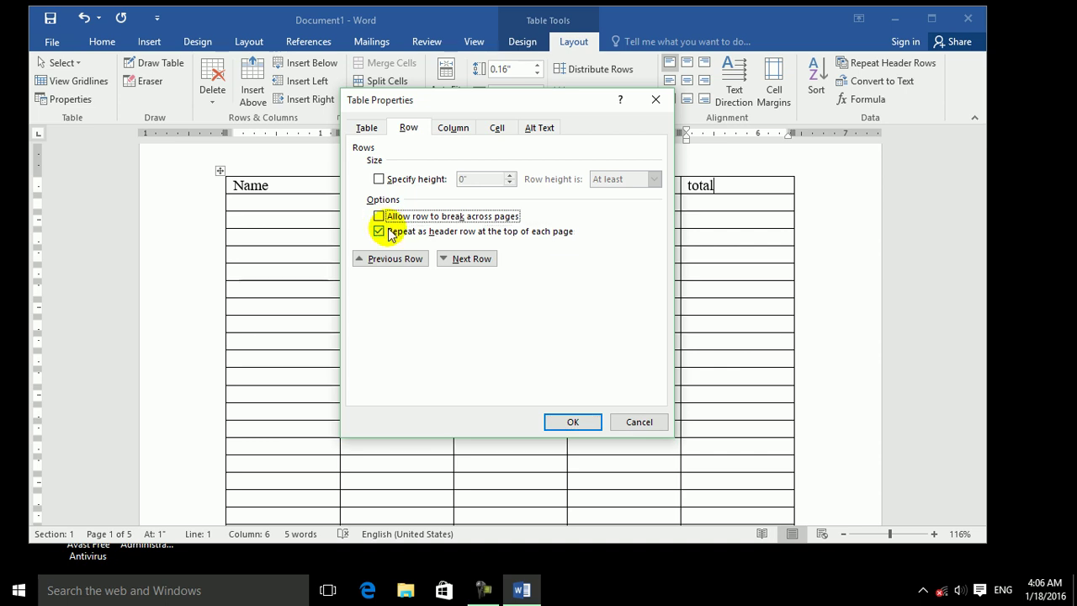
pyautogui.click(630, 422)
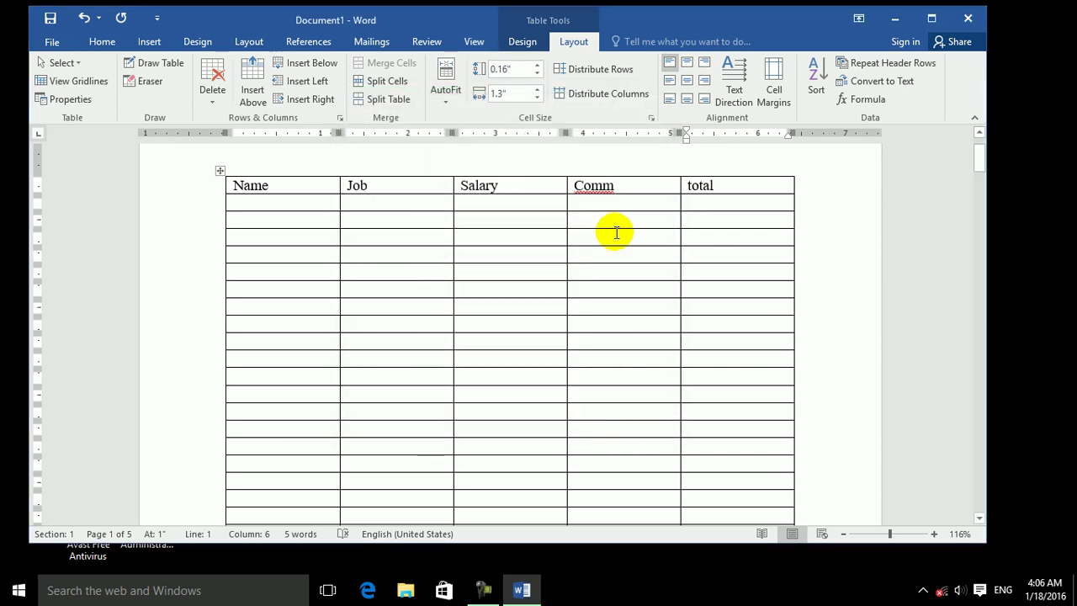
# Set the heading row to repeat as a header row at the top of each page in the table's row properties
pyautogui.scroll(-10, 616, 233)
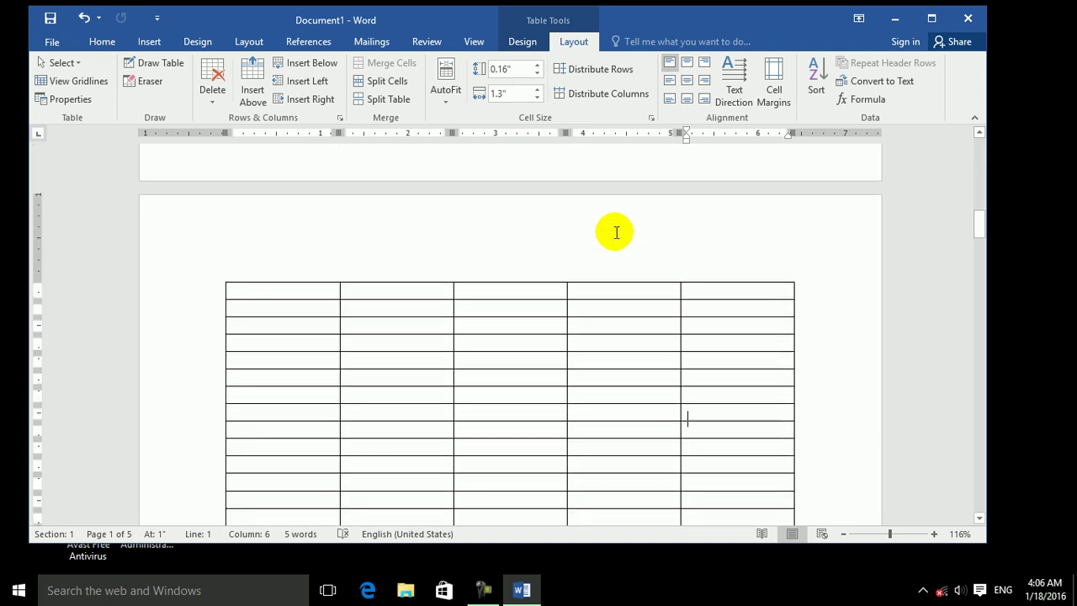
pyautogui.scroll(10, 616, 233)
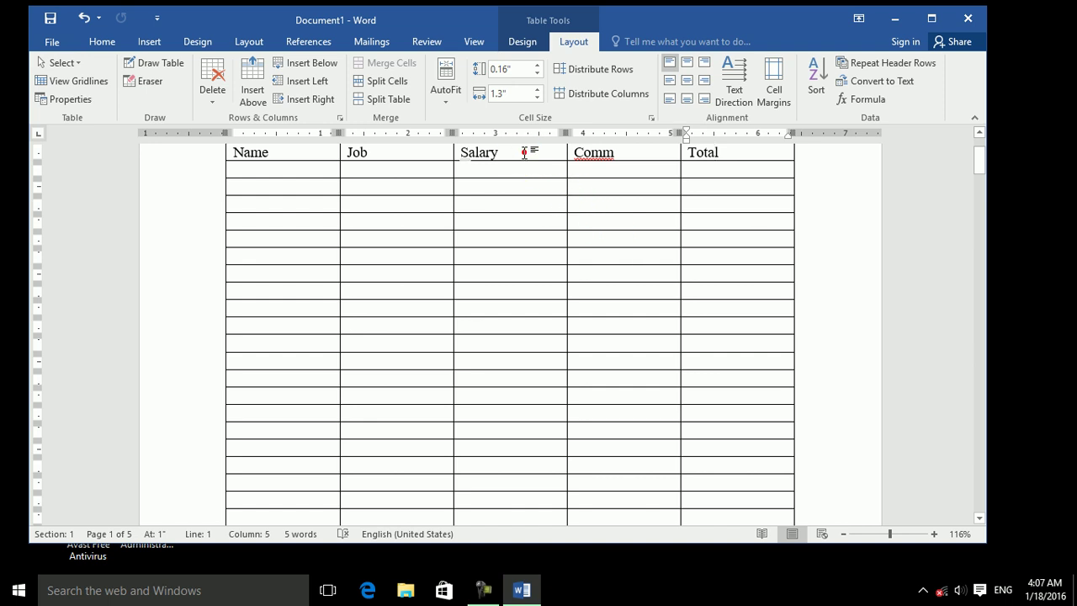
pyautogui.click(83, 99)
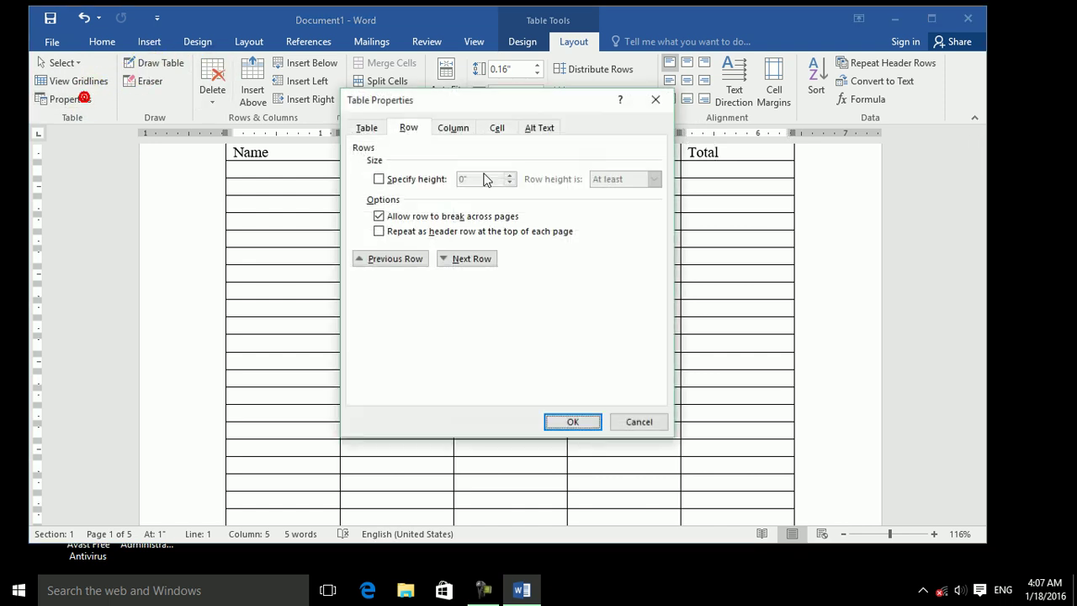
pyautogui.click(572, 422)
pyautogui.press('Down')
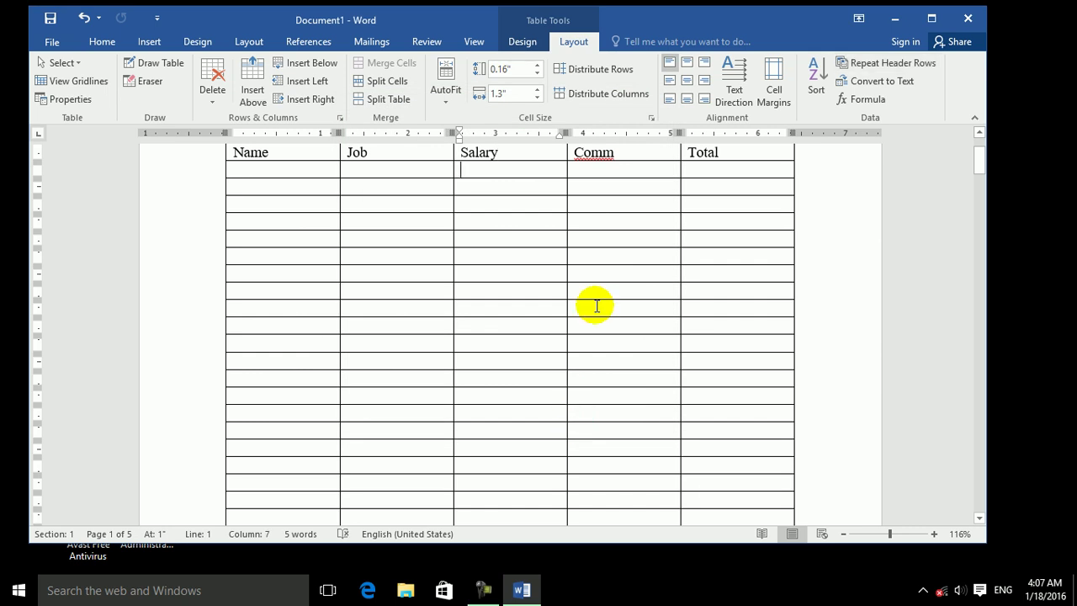
# Examine the tops of the table's following pages for the repeated heading row
pyautogui.scroll(-1, 597, 306)
pyautogui.scroll(3, 597, 305)
pyautogui.scroll(-3, 597, 305)
pyautogui.scroll(4, 597, 306)
pyautogui.scroll(-3, 596, 305)
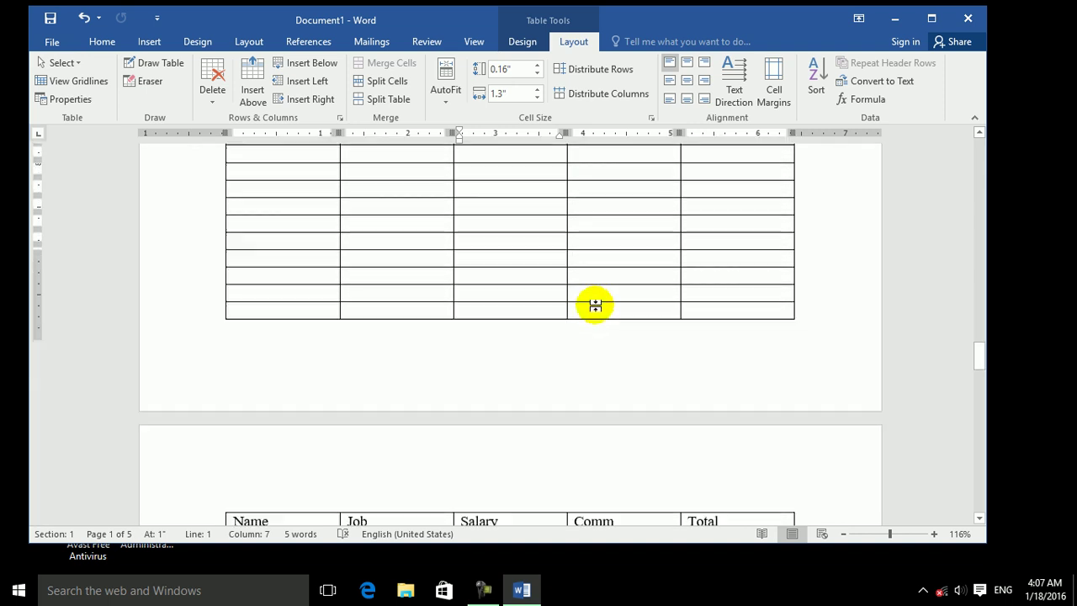
pyautogui.scroll(4, 596, 305)
pyautogui.scroll(2, 596, 305)
pyautogui.scroll(-5, 597, 305)
pyautogui.scroll(2, 597, 306)
pyautogui.scroll(-3, 597, 306)
pyautogui.scroll(5, 597, 306)
pyautogui.scroll(3, 597, 305)
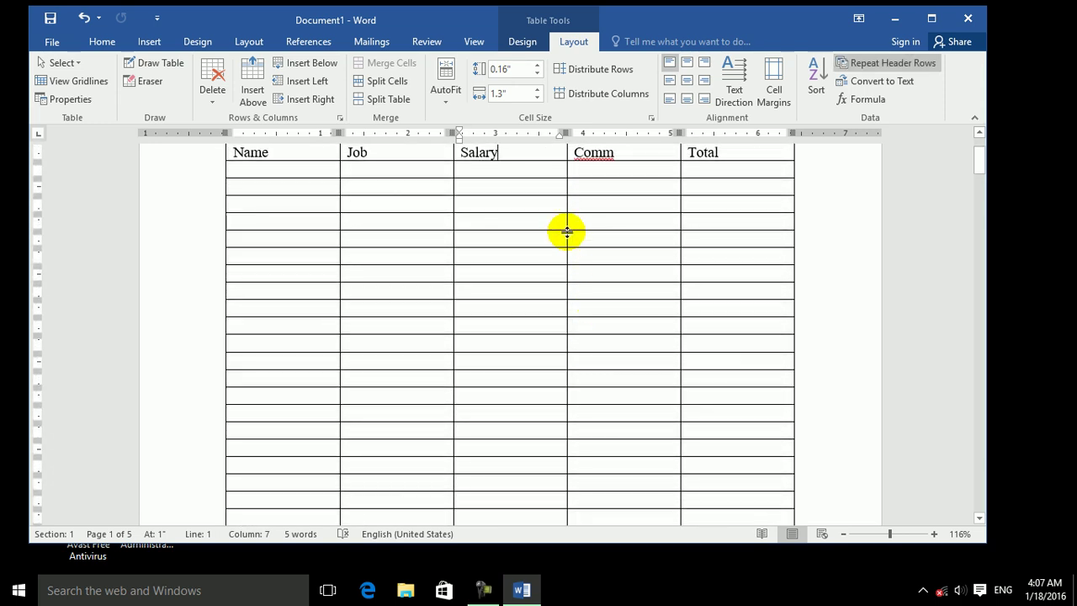
# Step forward and back through the rows below the heading row in the table's row properties
pyautogui.click(392, 168)
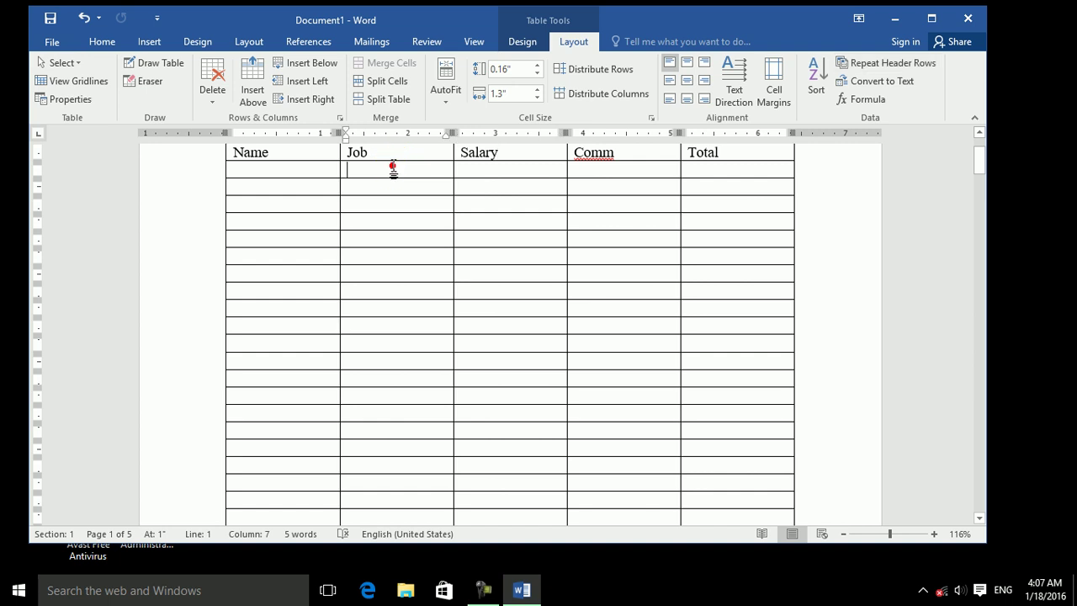
pyautogui.click(72, 98)
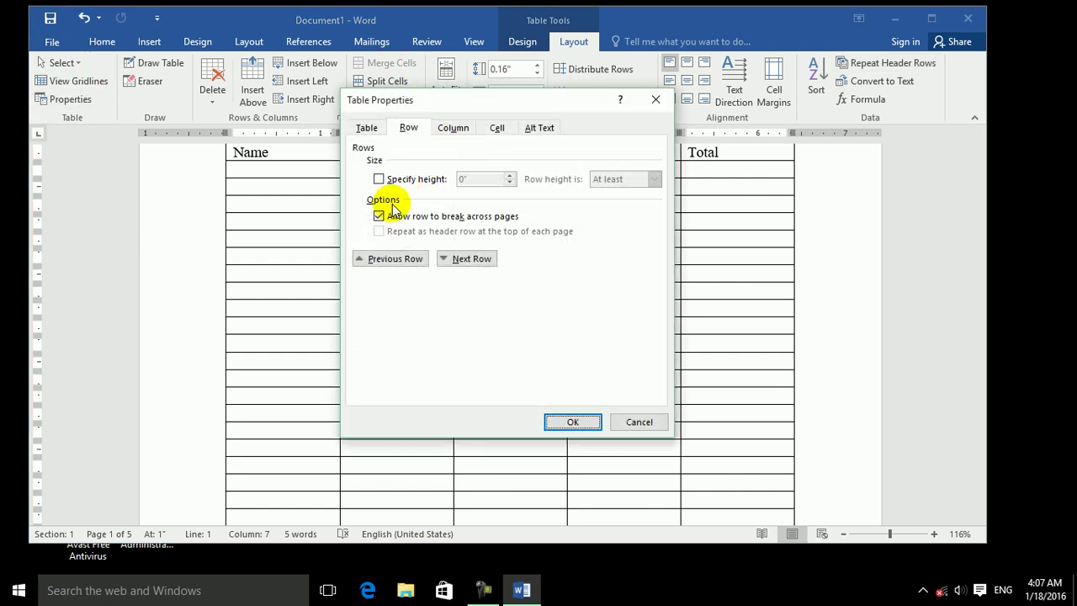
pyautogui.click(462, 259)
pyautogui.click(462, 259)
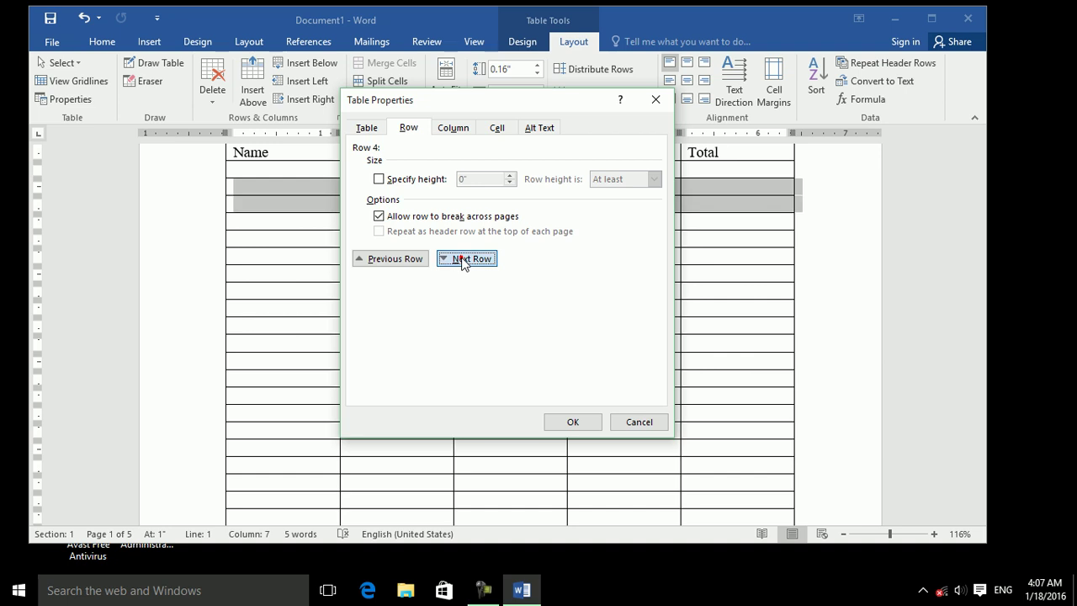
pyautogui.click(462, 259)
pyautogui.click(462, 260)
pyautogui.click(462, 259)
pyautogui.click(401, 260)
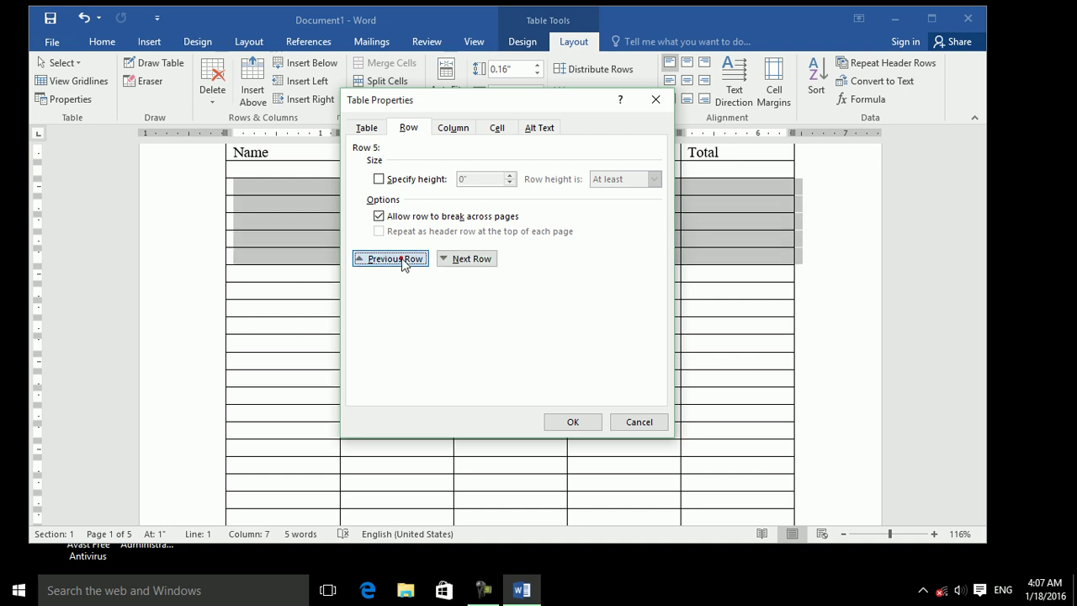
# Disallow row 3 from breaking across pages and enable a specified height for it
pyautogui.click(279, 228)
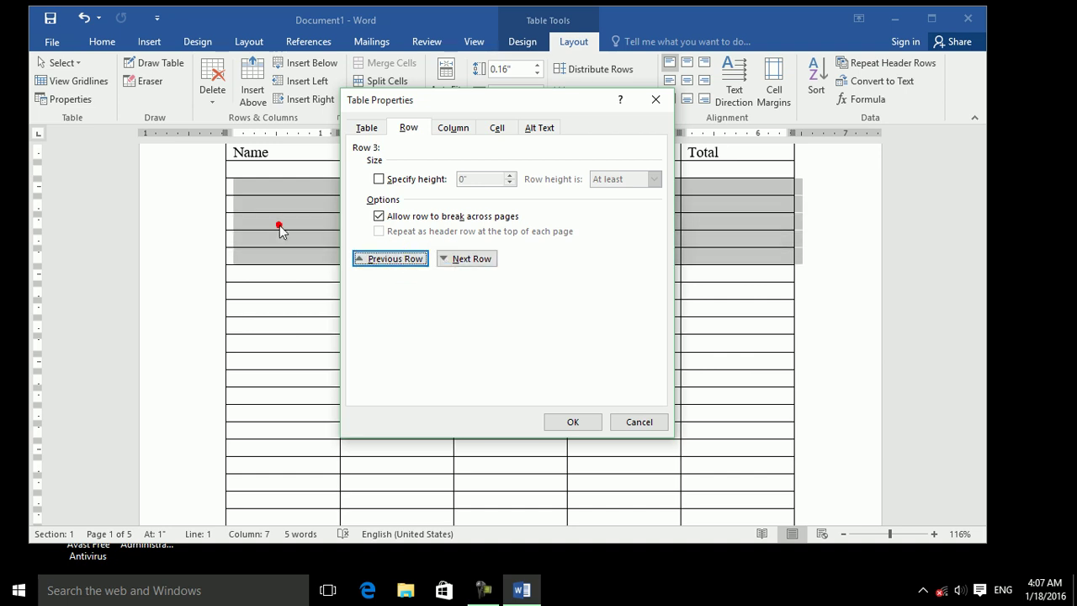
pyautogui.click(380, 216)
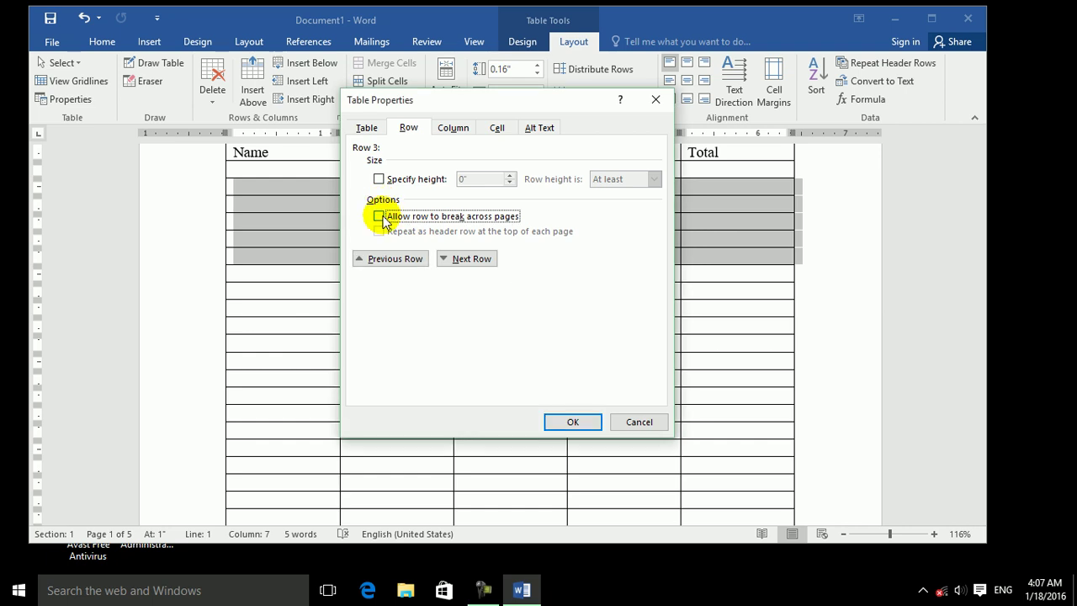
pyautogui.click(387, 179)
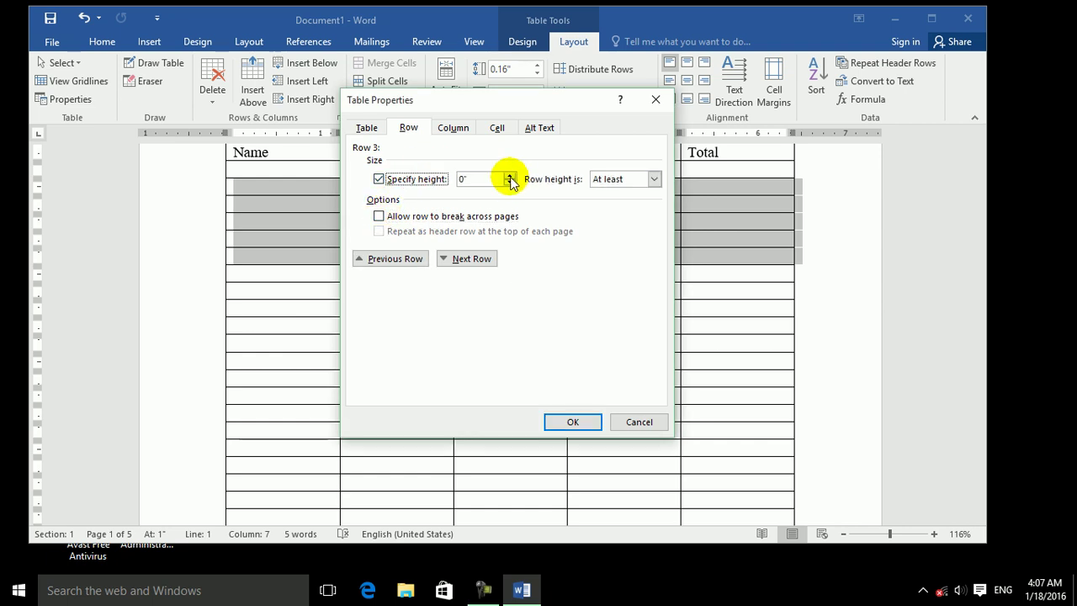
# Step through the table's columns one by one in the column properties
pyautogui.click(458, 128)
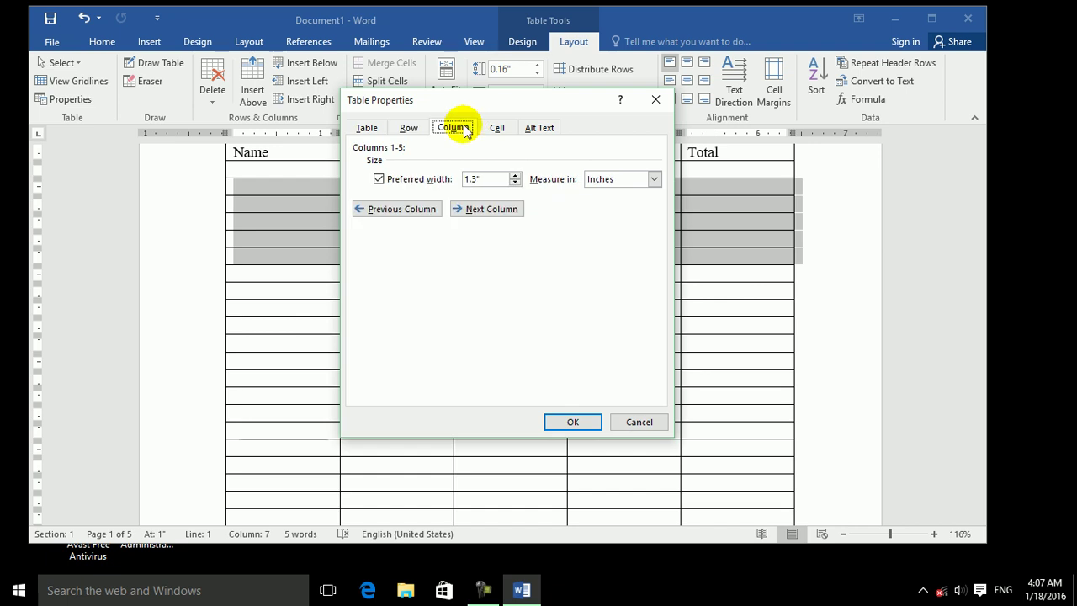
pyautogui.click(491, 210)
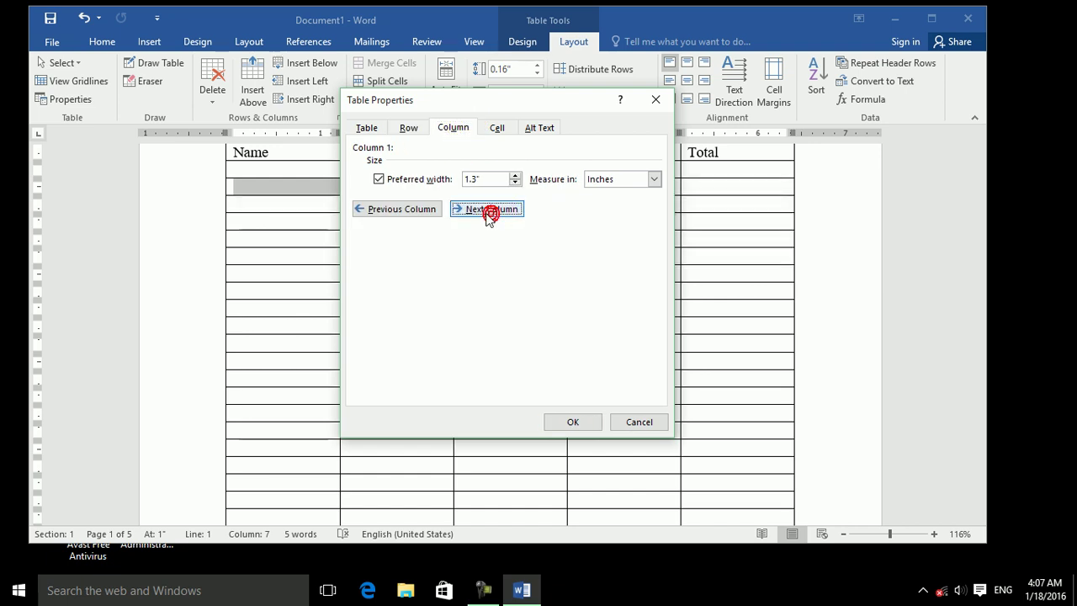
pyautogui.click(485, 210)
pyautogui.click(485, 215)
pyautogui.click(485, 215)
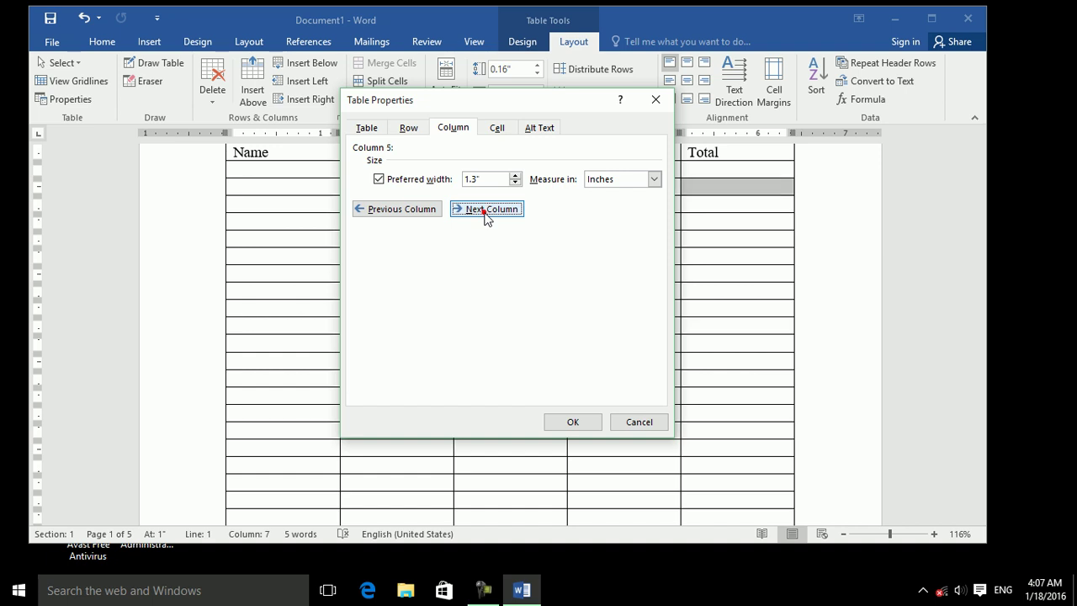
pyautogui.click(485, 215)
pyautogui.click(472, 214)
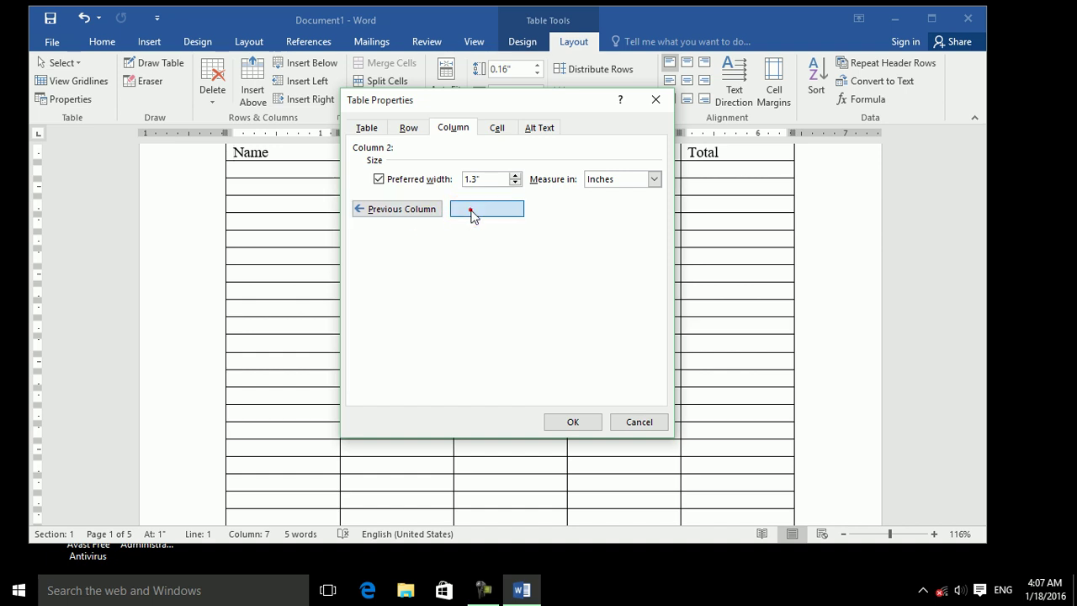
# Apply a preferred width of 3.1 inches to column 3 in the table's column properties and undo the change
pyautogui.moveTo(462, 103); pyautogui.dragTo(476, 274)
pyautogui.click(416, 381)
pyautogui.click(421, 381)
pyautogui.click(499, 381)
pyautogui.click(501, 380)
pyautogui.click(529, 347)
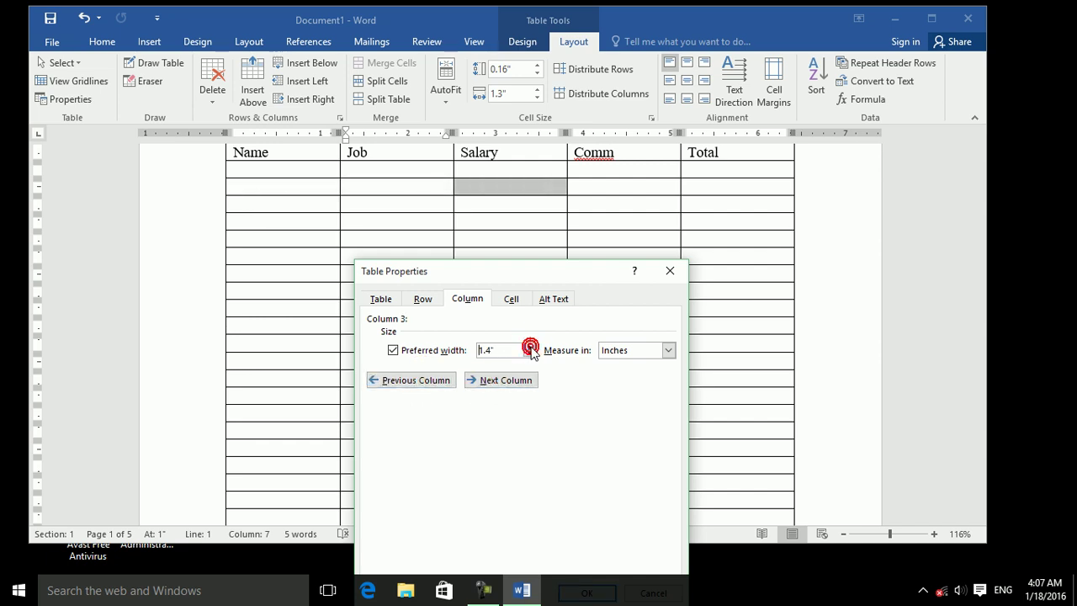
pyautogui.moveTo(598, 277); pyautogui.dragTo(608, 180)
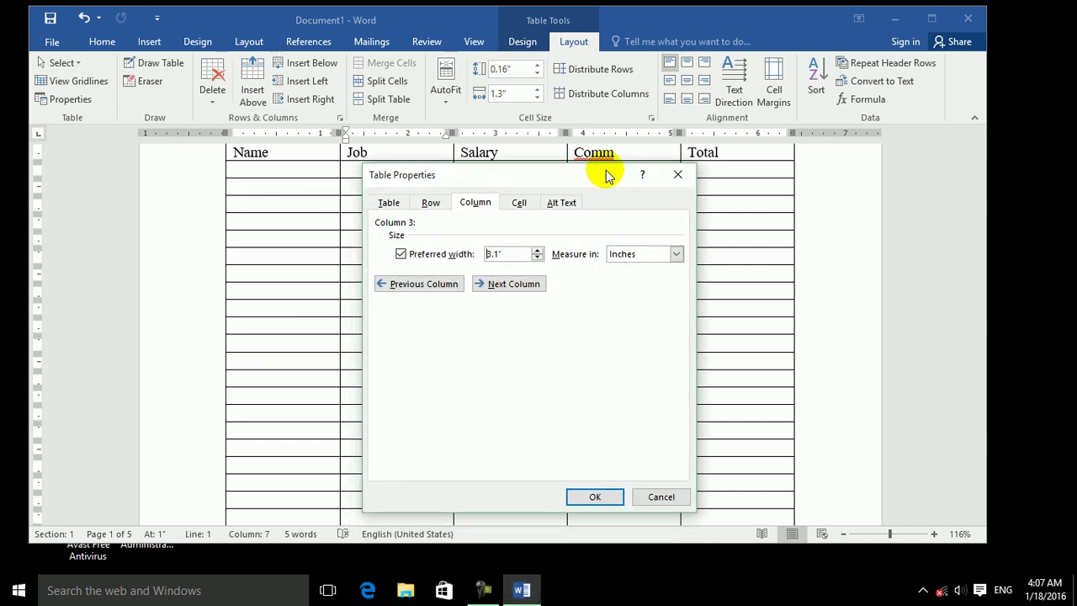
pyautogui.click(595, 497)
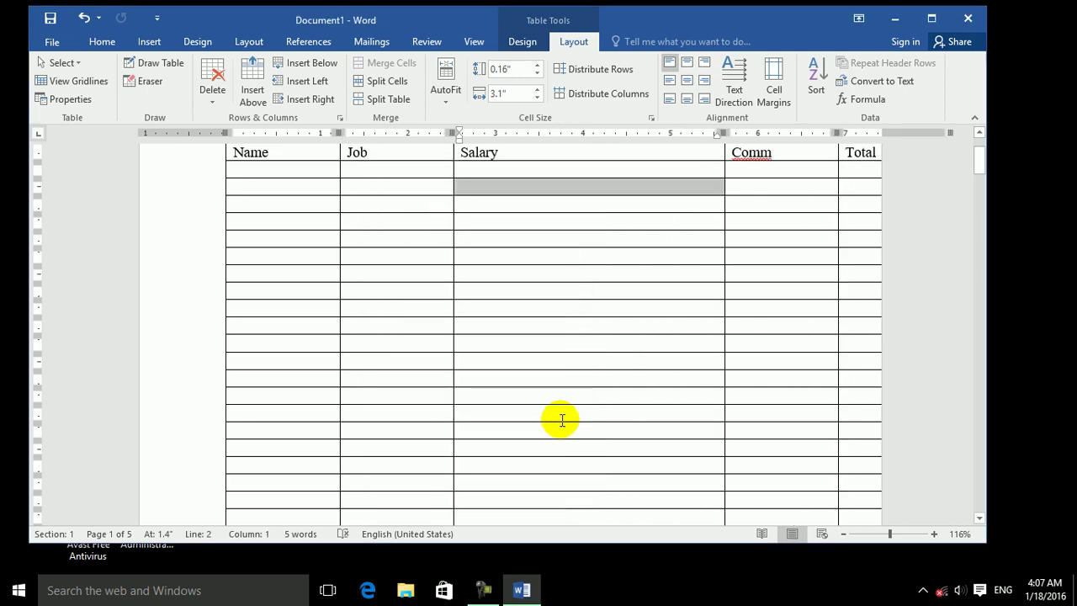
pyautogui.hotkey('ctrl', 'z')
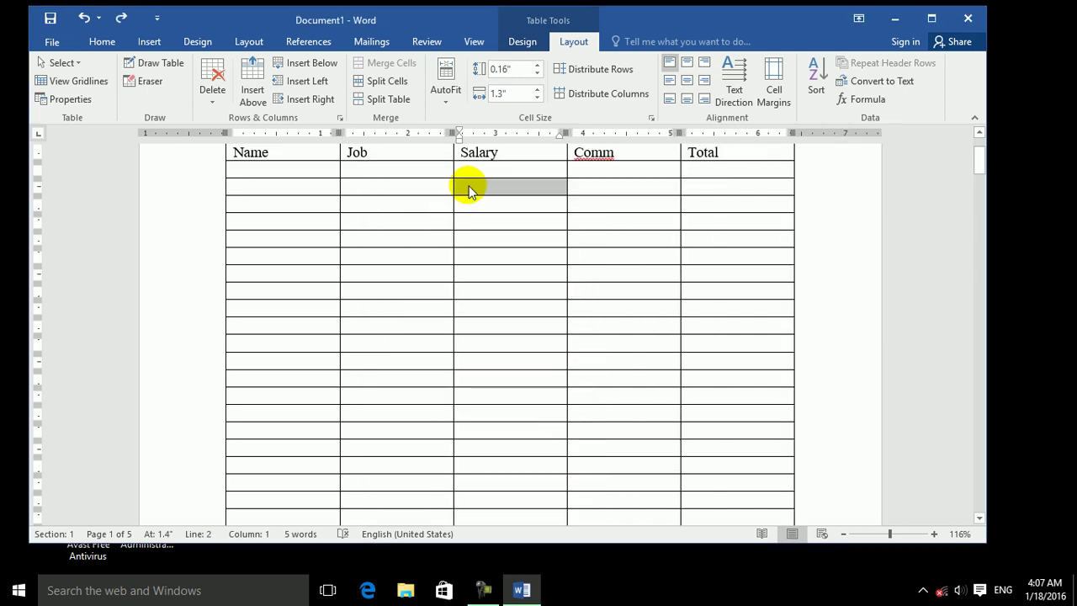
pyautogui.click(81, 98)
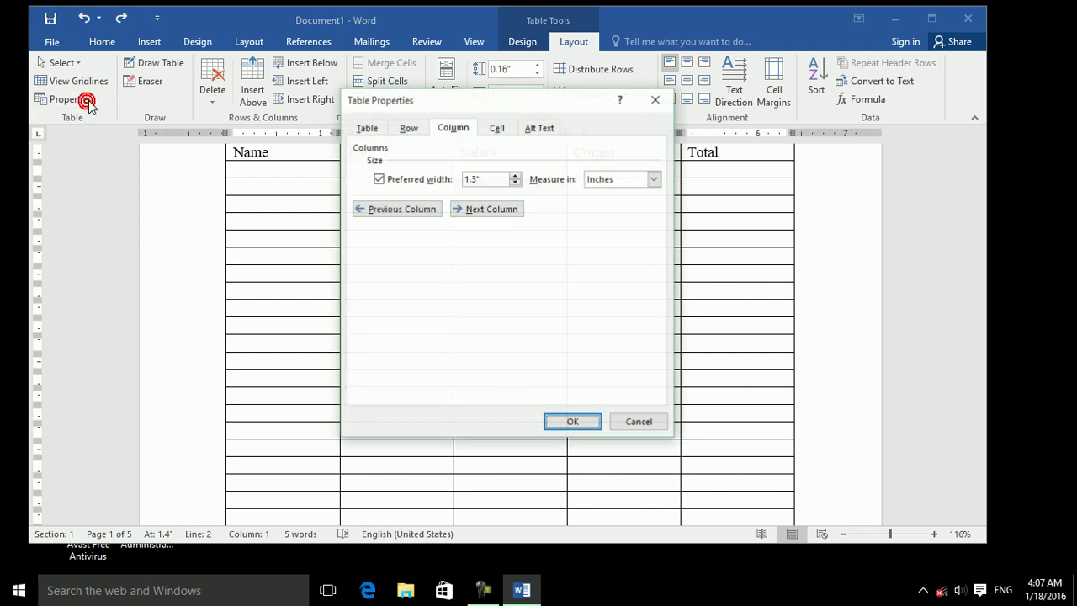
pyautogui.click(495, 129)
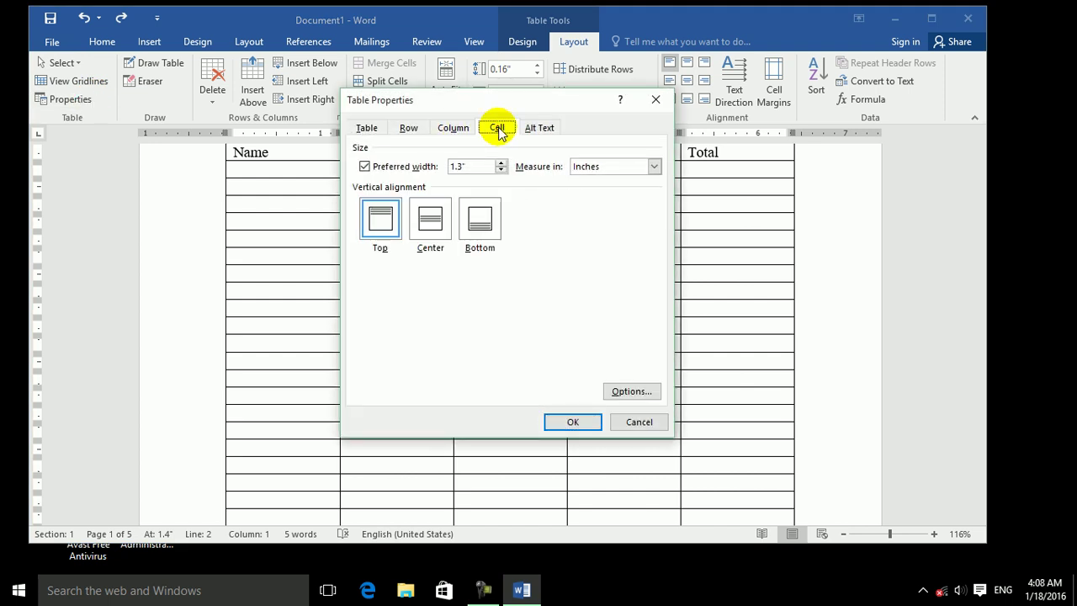
pyautogui.click(431, 217)
pyautogui.click(635, 421)
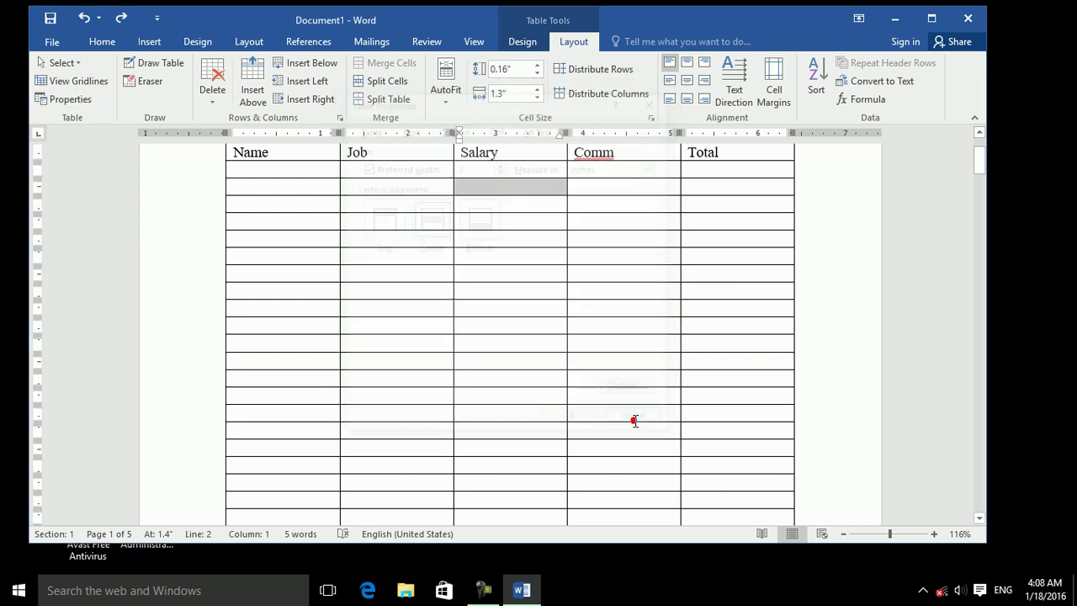
# Enter "welcome" in the third row's Salary cell and set the row height to 0.8 inches
pyautogui.click(479, 182)
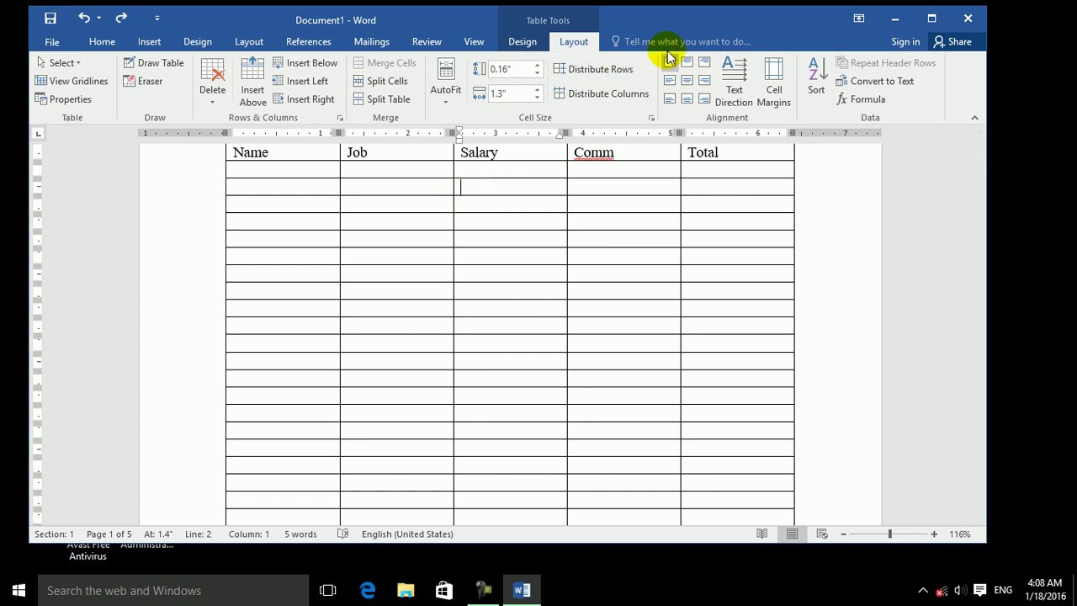
pyautogui.click(536, 65)
pyautogui.click(536, 65)
pyautogui.click(536, 65)
pyautogui.click(536, 65)
pyautogui.click(536, 64)
pyautogui.click(536, 65)
pyautogui.click(536, 64)
# Widen the Salary column to 1.9 inches
pyautogui.click(537, 89)
pyautogui.click(537, 88)
pyautogui.click(538, 89)
pyautogui.click(538, 88)
pyautogui.click(538, 88)
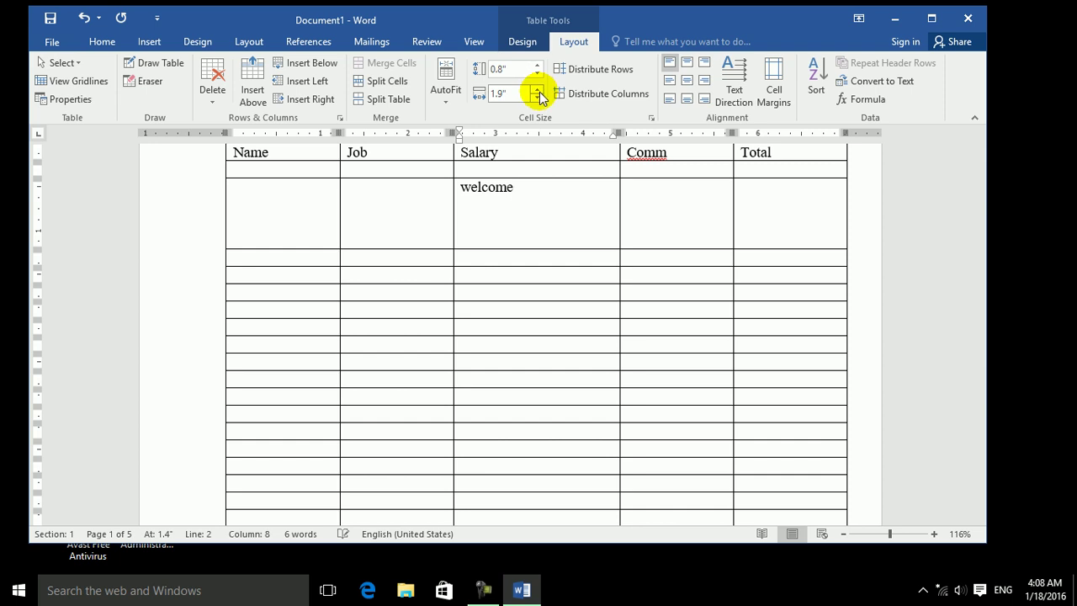
# Vertically center the "welcome" cell and set its preferred width to 2.9 inches in the cell properties
pyautogui.click(71, 99)
pyautogui.click(433, 223)
pyautogui.click(570, 422)
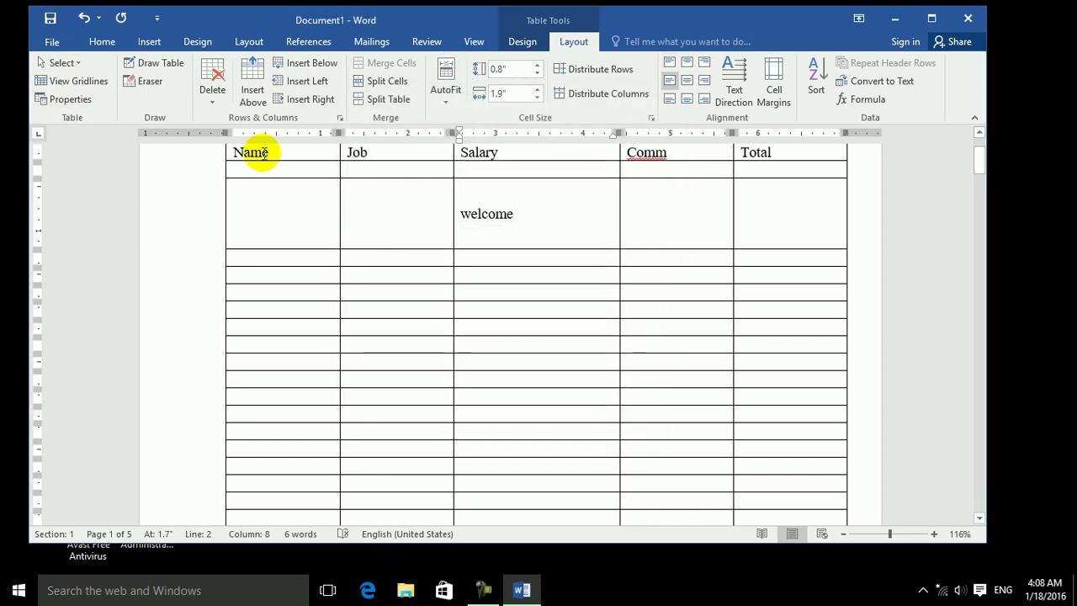
pyautogui.click(69, 98)
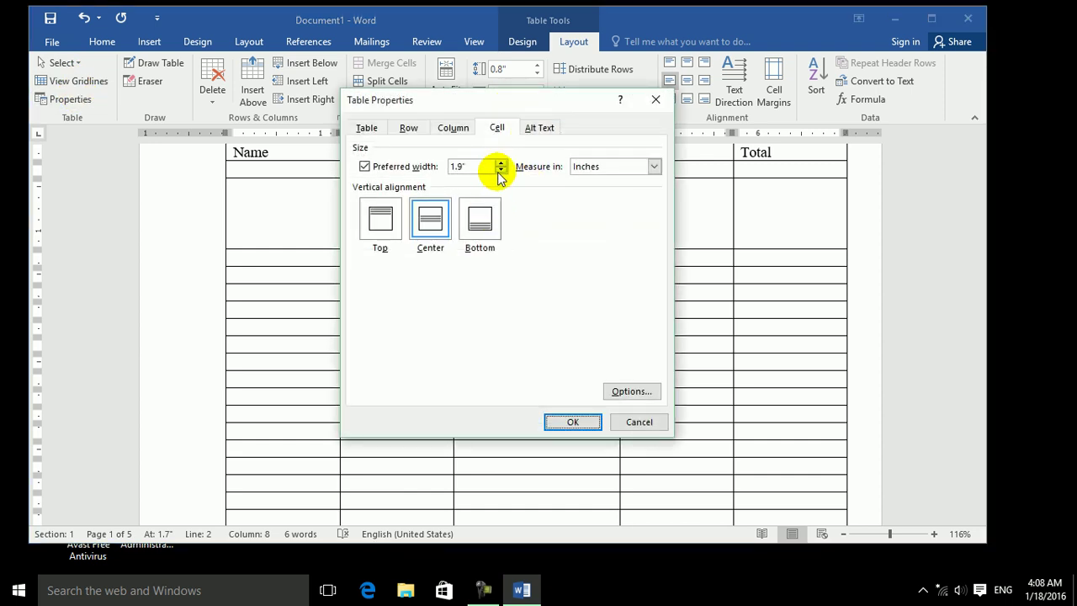
pyautogui.doubleClick(501, 163)
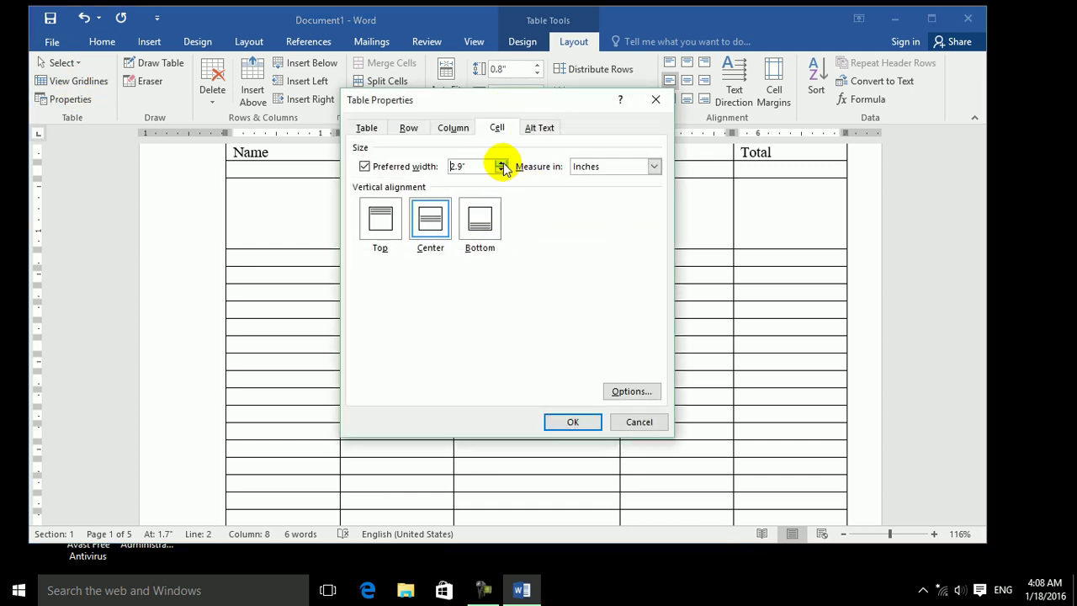
pyautogui.click(573, 422)
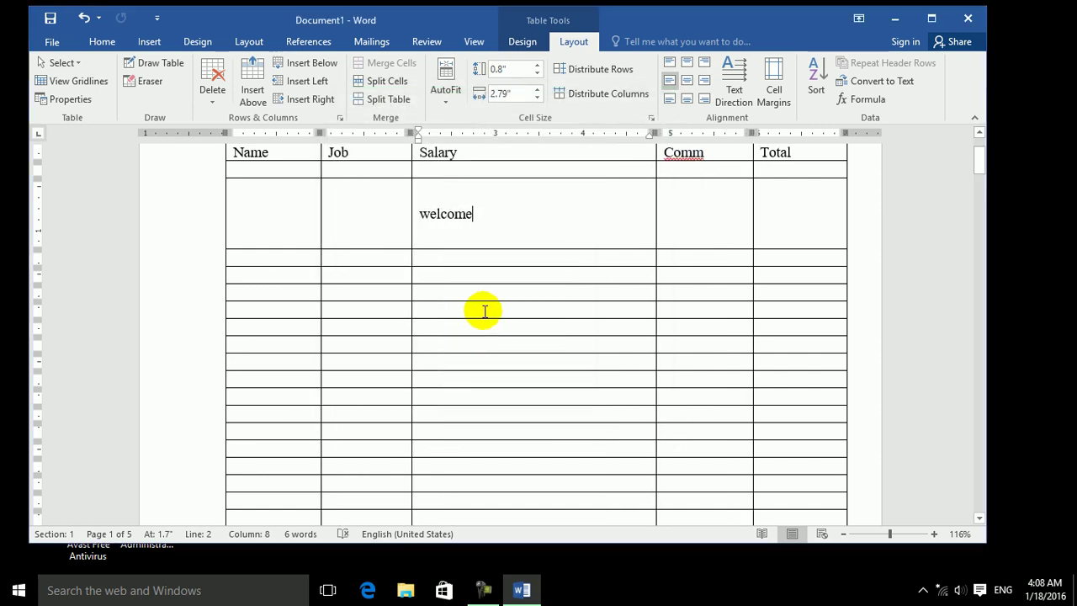
# Clear the whole document and paste the copied four-column employee table with Job, Salary and Comm columns
pyautogui.hotkey('ctrl', 'a')
pyautogui.press('Delete')
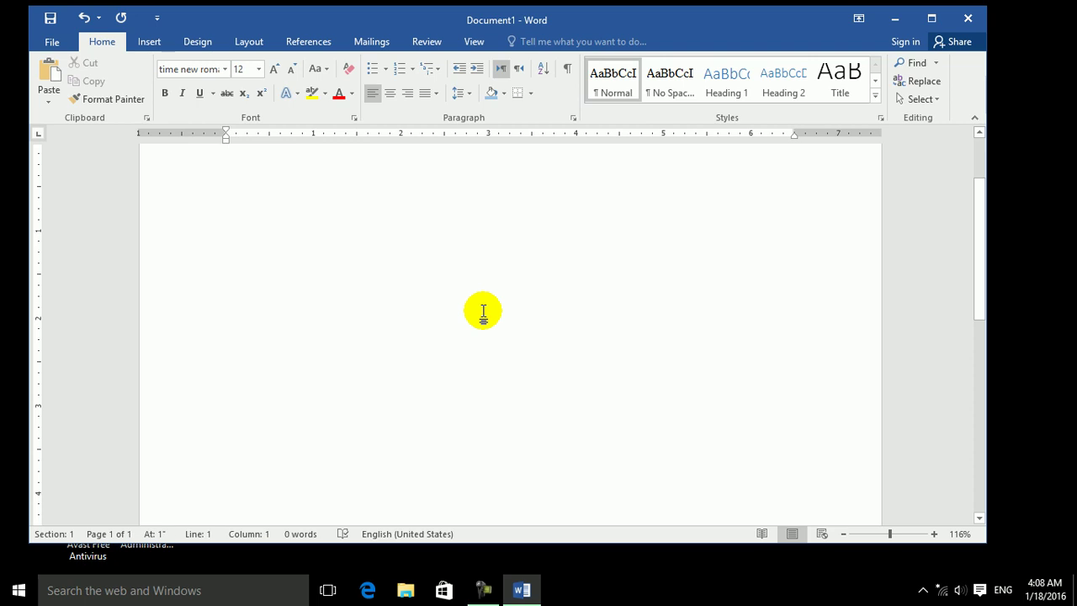
pyautogui.write('اسم\tJob\tSalary\tComm Khan\tManger\t5000\t300 Wali\tCook\t5000\t03000 Saleem\tAdmin\t2300\t3000 Jamshid\tEng\t600\t300 Karbir\tCook\t3000\t390 Waheed\tEng\t3000\t2000 Shafiq\tCook\t3000\t3000')
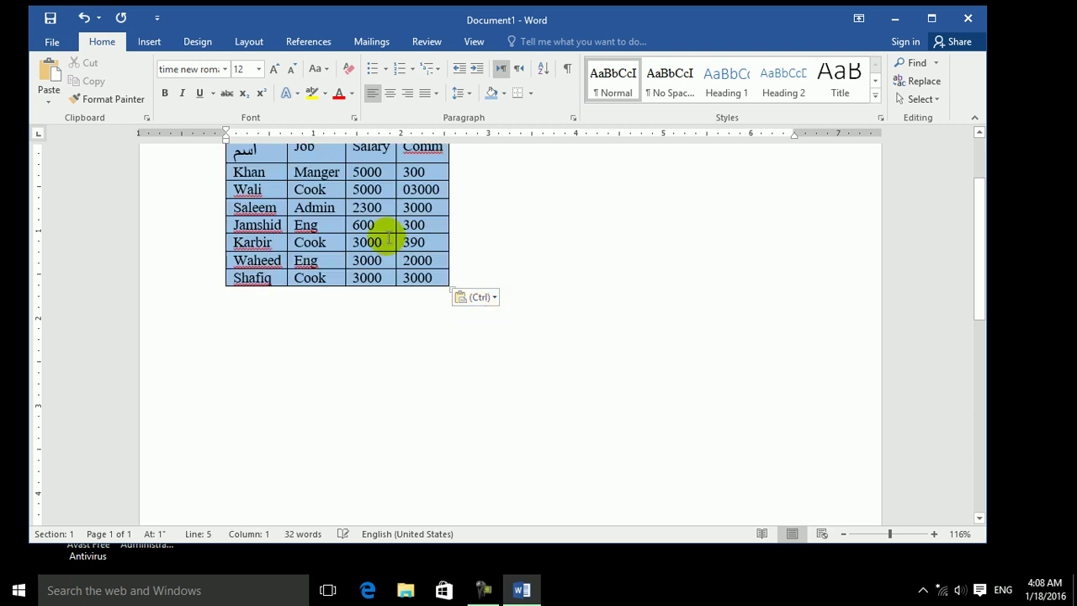
pyautogui.moveTo(977, 277); pyautogui.dragTo(981, 180)
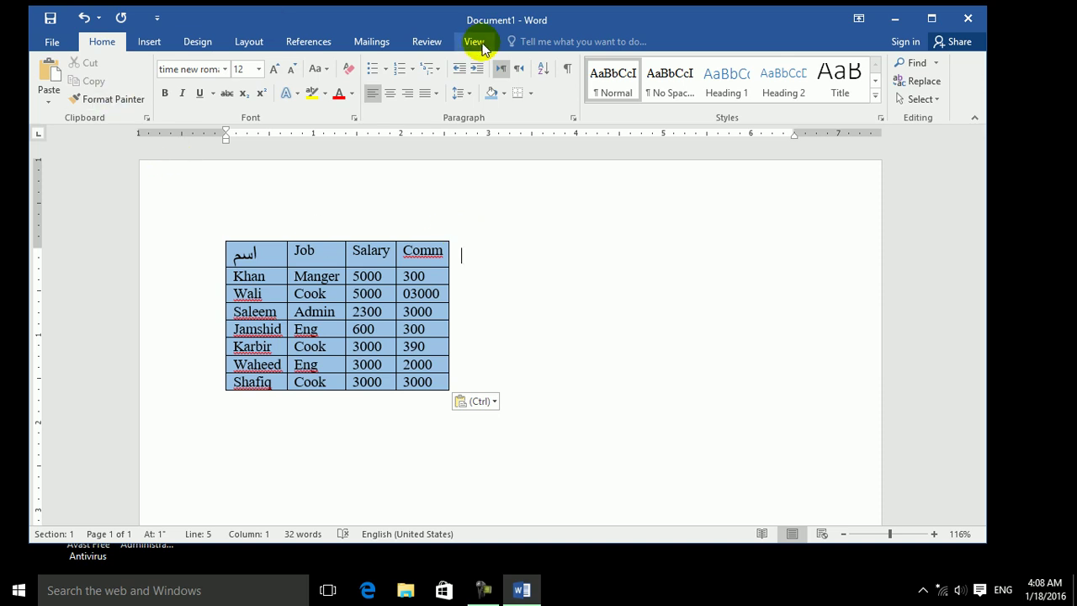
# Inspect the alternative text settings in the pasted table's properties
pyautogui.click(243, 252)
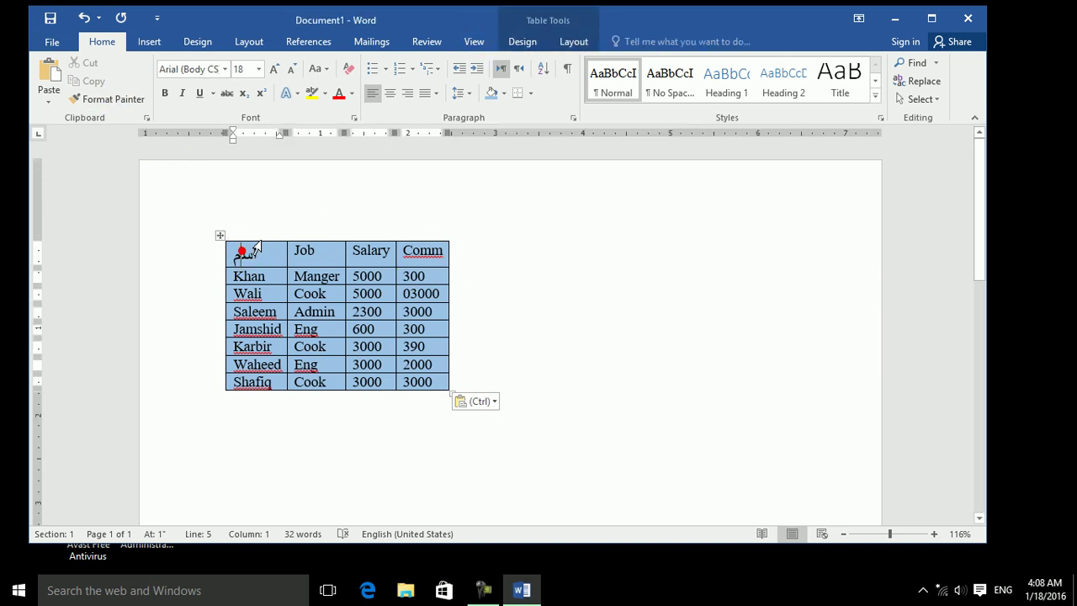
pyautogui.click(566, 42)
pyautogui.click(70, 99)
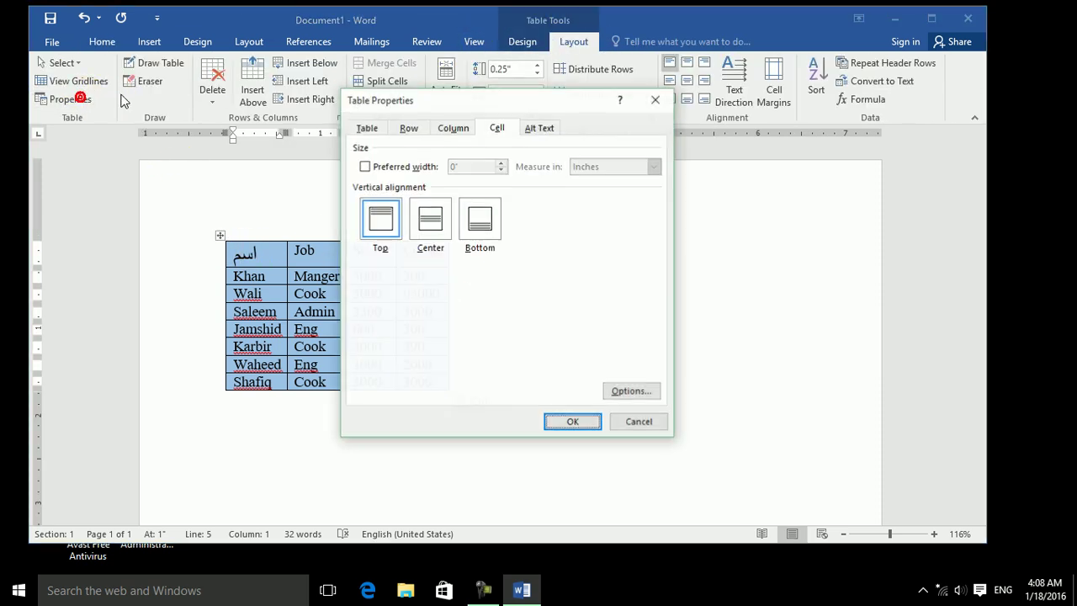
pyautogui.click(547, 131)
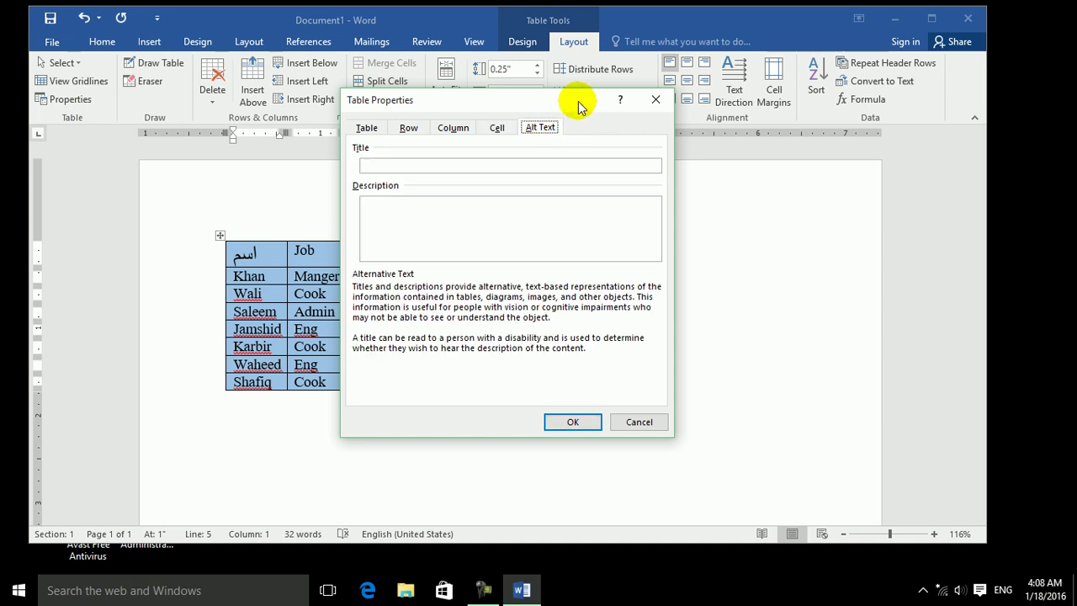
pyautogui.click(656, 100)
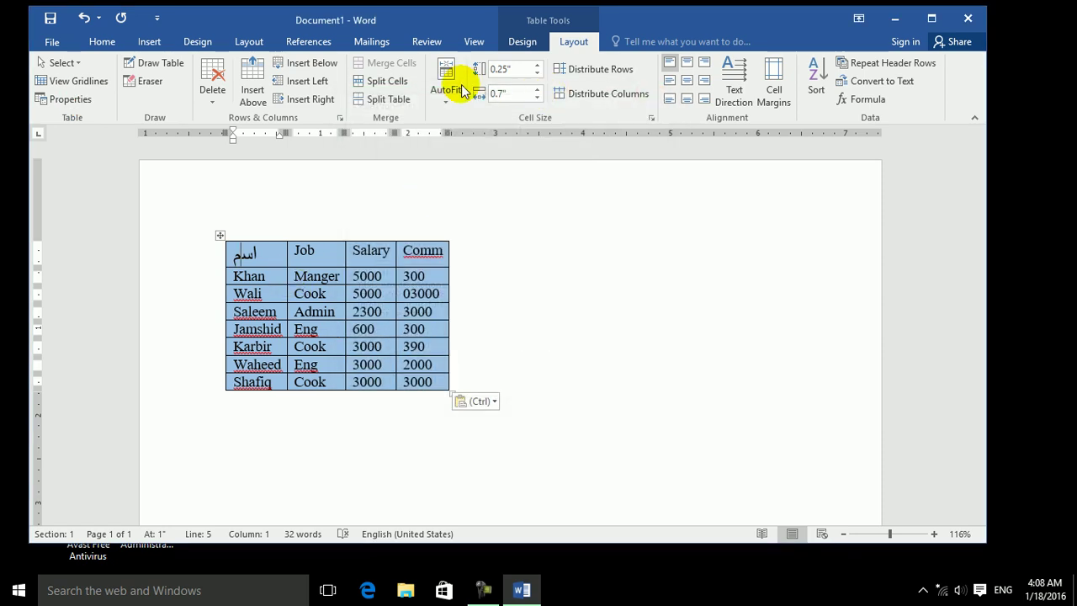
# Give the table the alt text title "emp records" and the description "sdfasd fasdf"
pyautogui.click(47, 99)
pyautogui.click(462, 161)
pyautogui.write('emp reco')
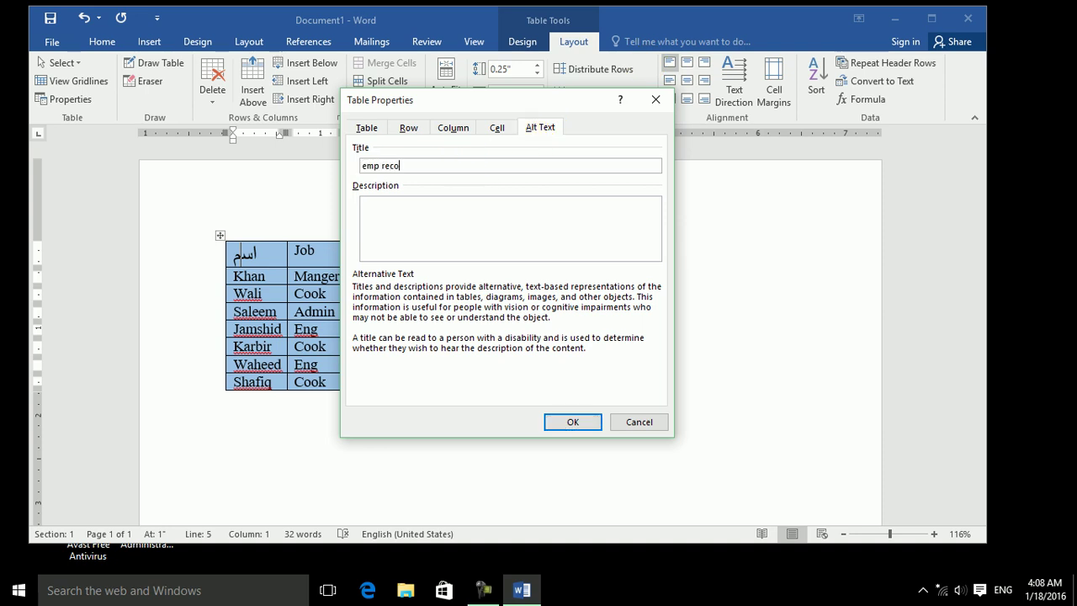
pyautogui.write('rds')
pyautogui.click(473, 219)
pyautogui.write('sdfasd fasdf')
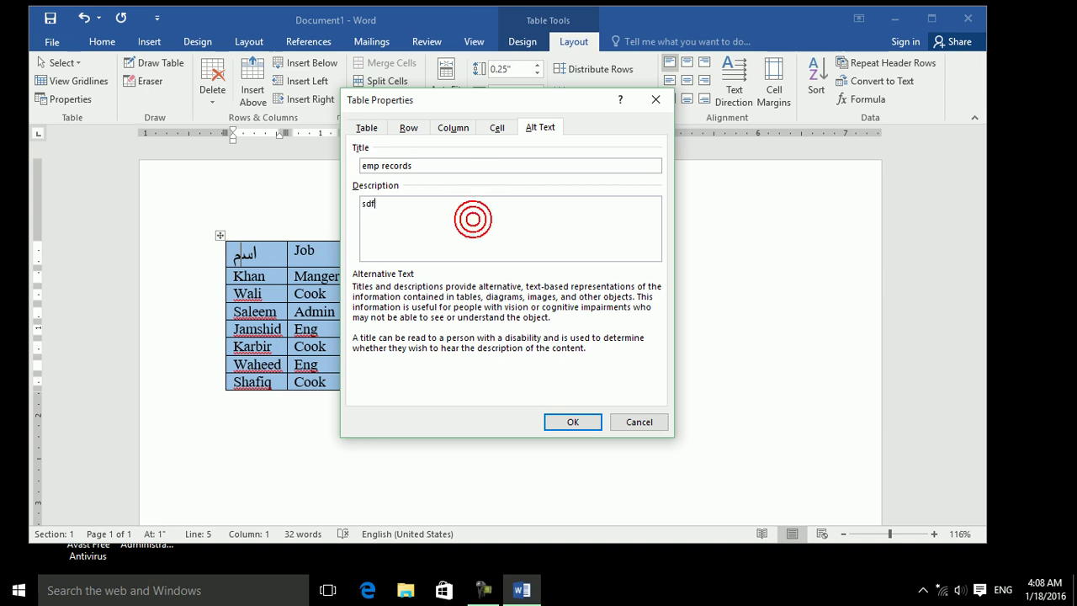
pyautogui.click(559, 421)
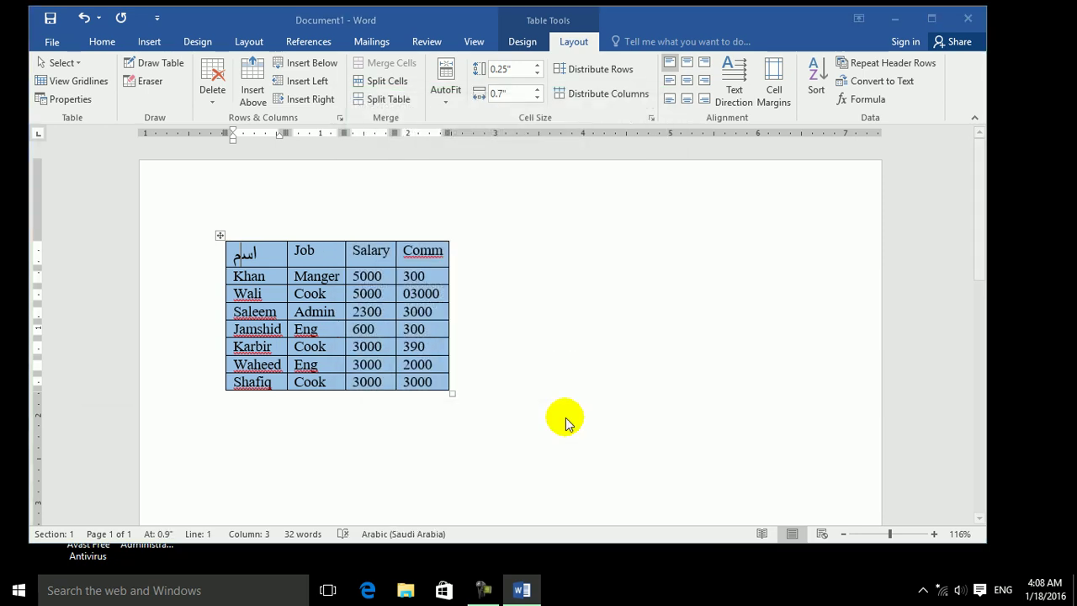
# Save the document to the Desktop as a web page named اسم.htm and close it
pyautogui.press('F12')
pyautogui.click(281, 294)
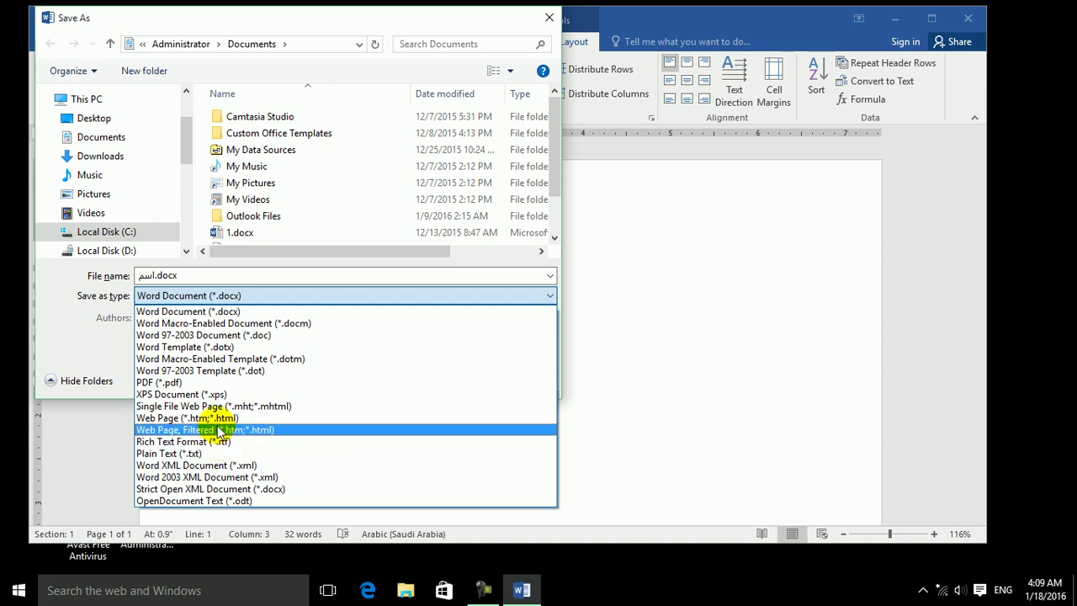
pyautogui.click(215, 417)
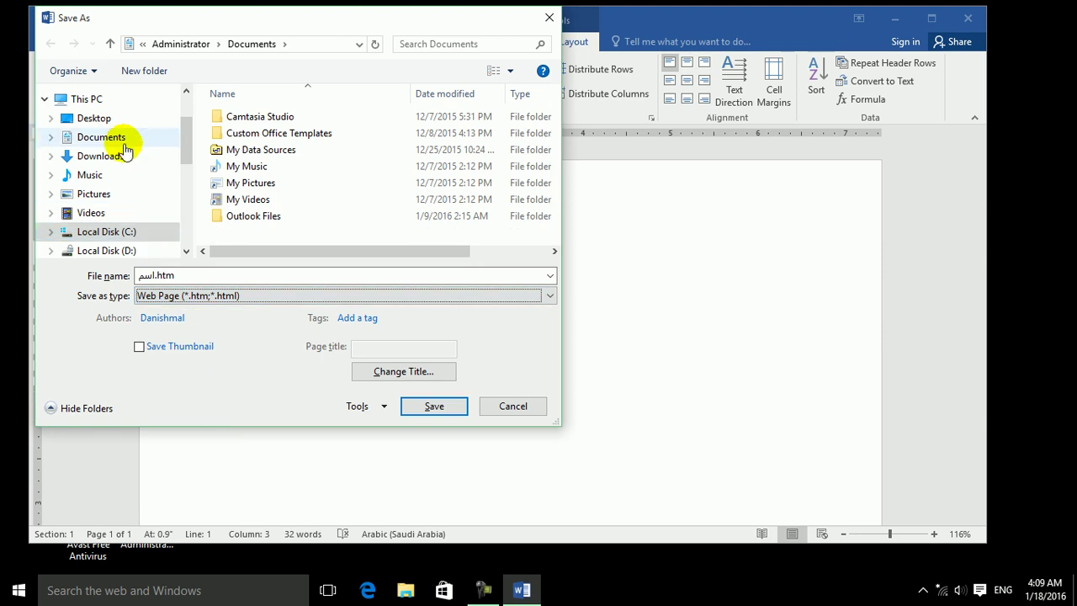
pyautogui.click(105, 118)
pyautogui.click(428, 409)
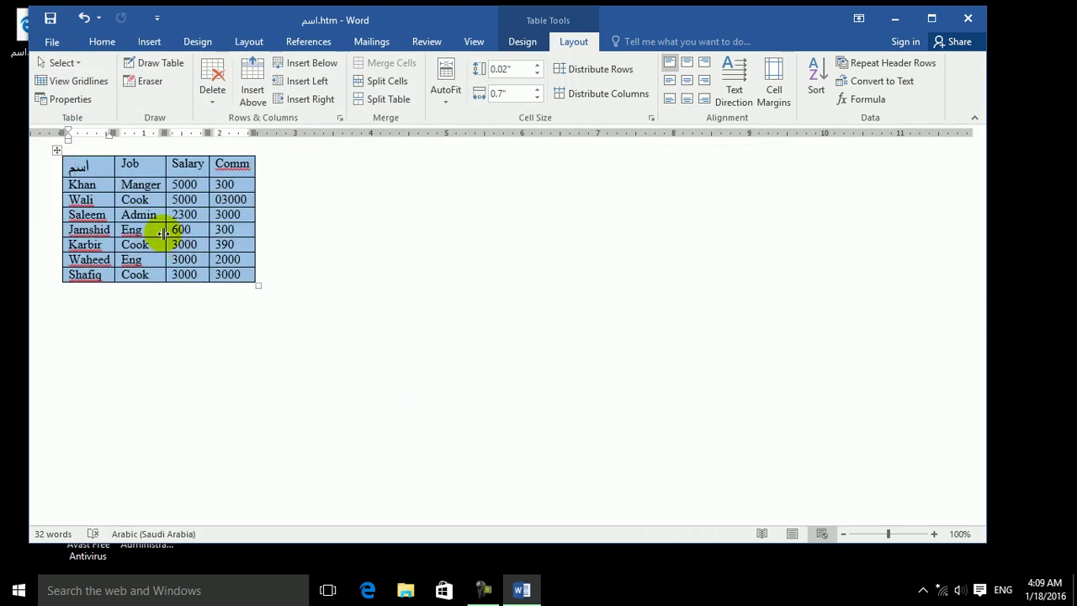
pyautogui.click(150, 170)
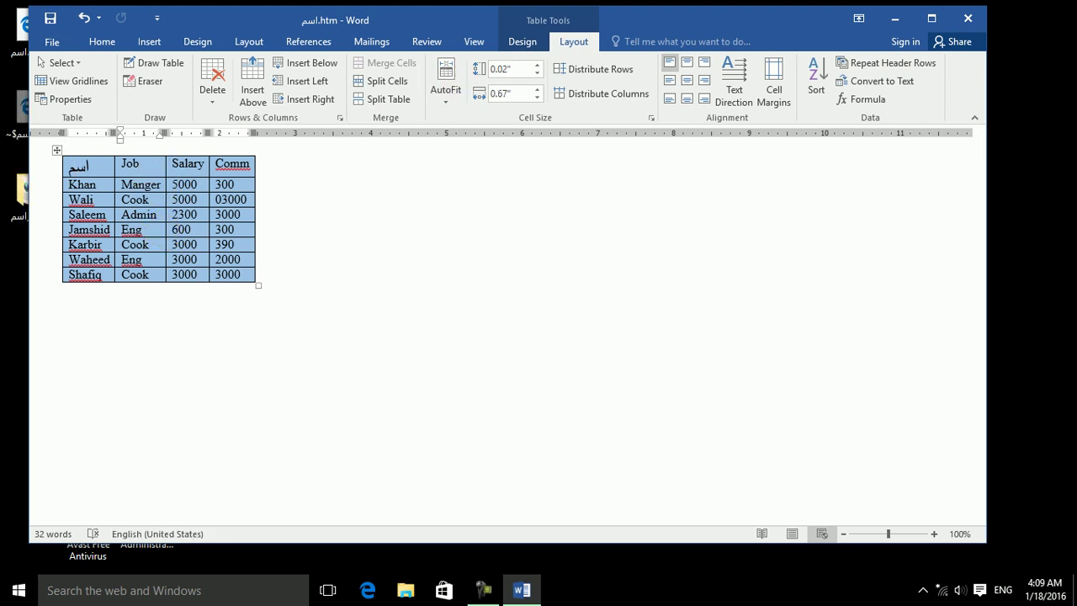
pyautogui.click(1075, 10)
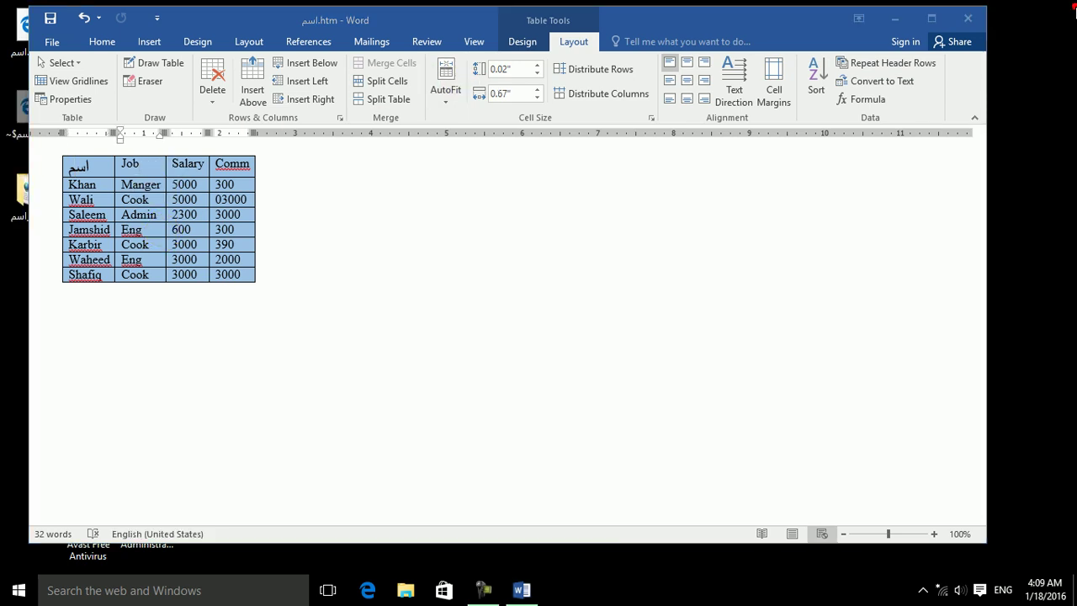
pyautogui.click(968, 18)
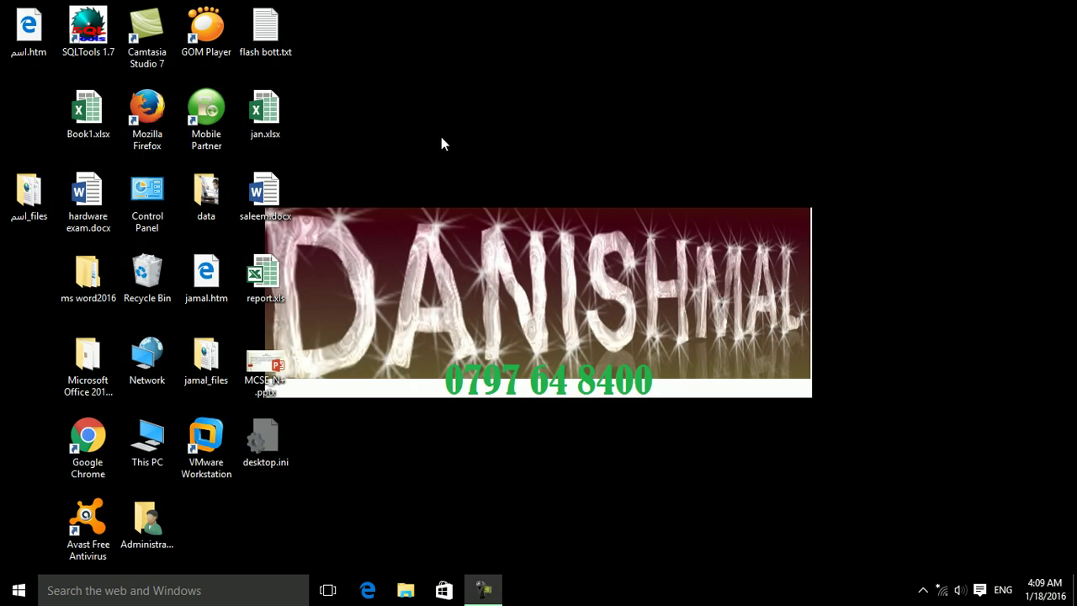
# Move the اسم_files folder to a free area of the desktop, and try opening اسم.htm and that folder
pyautogui.moveTo(28, 196); pyautogui.dragTo(425, 126)
pyautogui.doubleClick(29, 30)
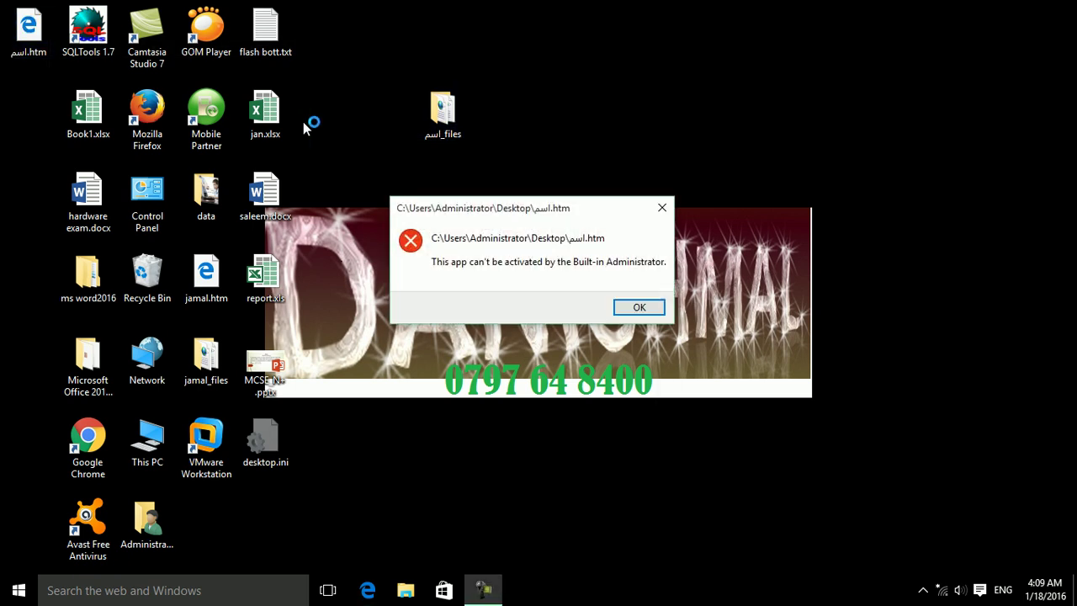
pyautogui.click(643, 308)
pyautogui.doubleClick(443, 109)
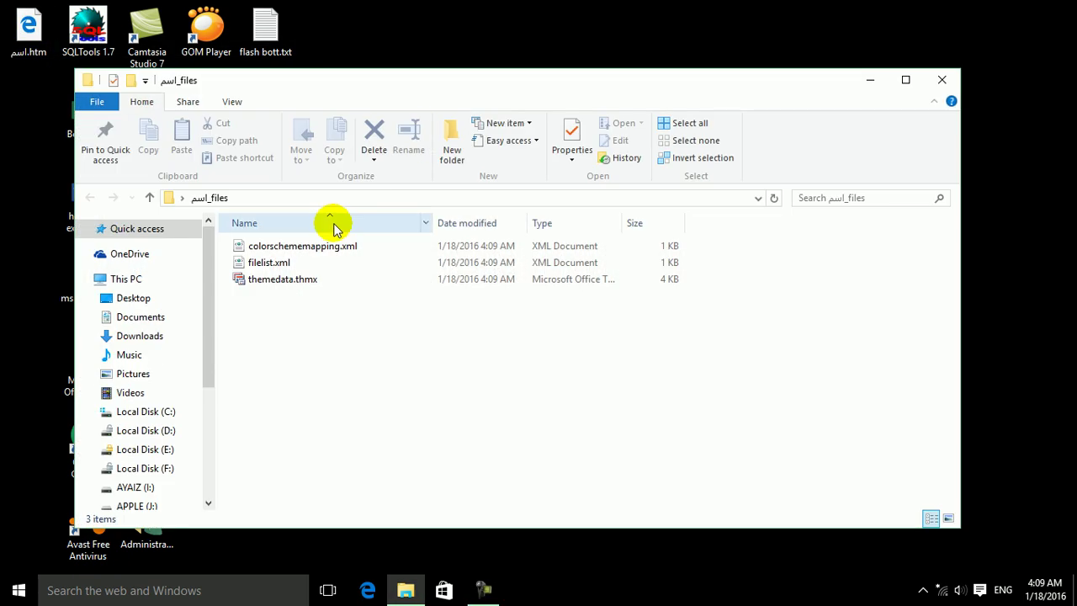
# Close the اسم_files folder window, move اسم.htm to the free desktop area near that folder, and try opening it
pyautogui.click(942, 80)
pyautogui.moveTo(45, 54); pyautogui.dragTo(520, 56)
pyautogui.rightClick(502, 31)
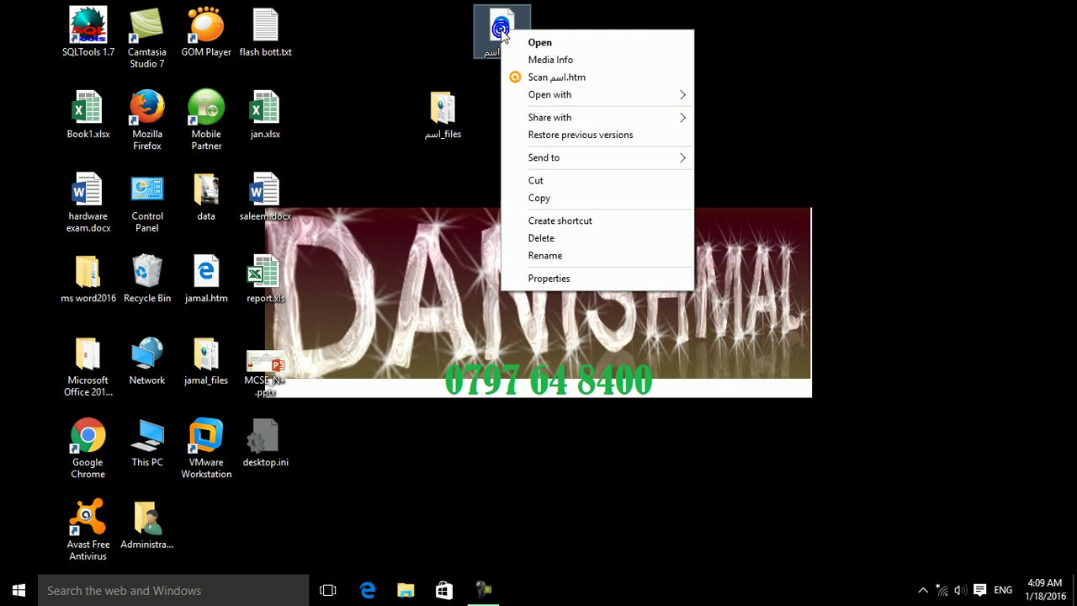
pyautogui.click(551, 46)
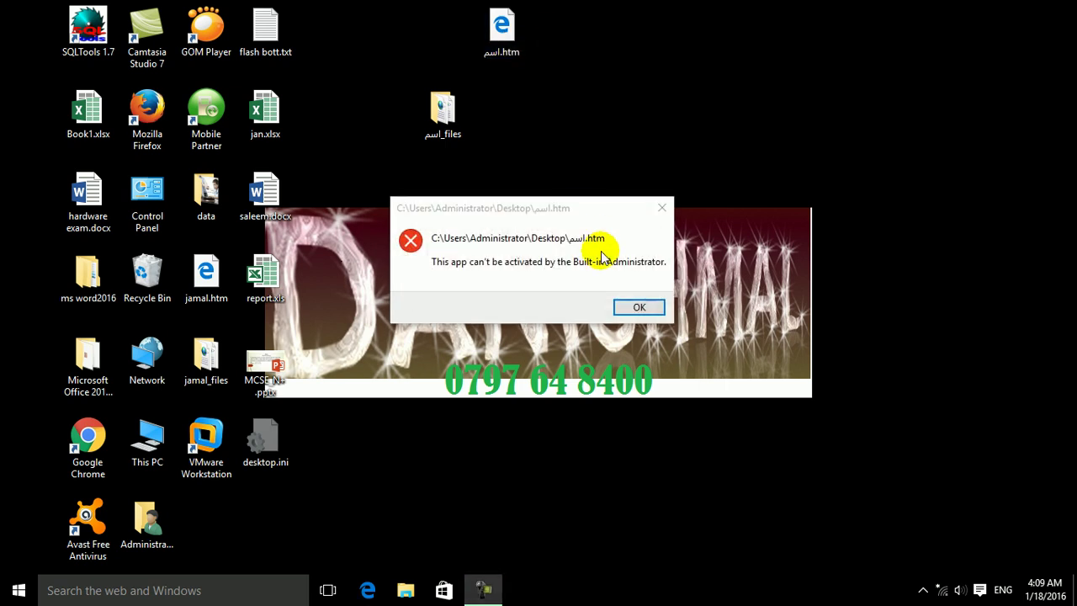
pyautogui.click(638, 308)
# Open اسم.htm in Internet Explorer, postpone the browser setup, decline the add-ons, and view the exported table page
pyautogui.rightClick(517, 46)
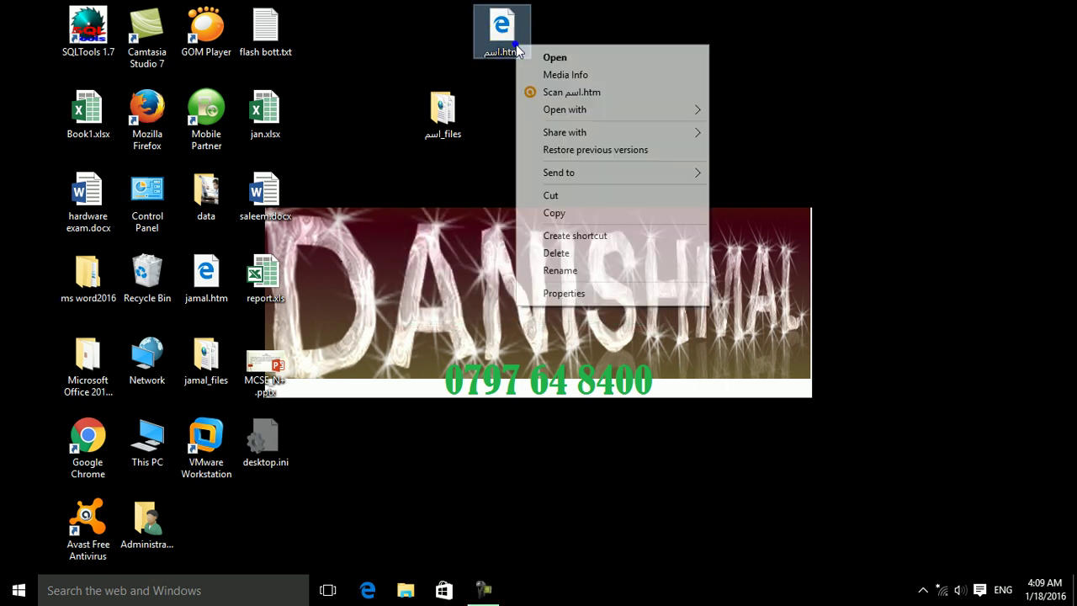
pyautogui.moveTo(606, 133)
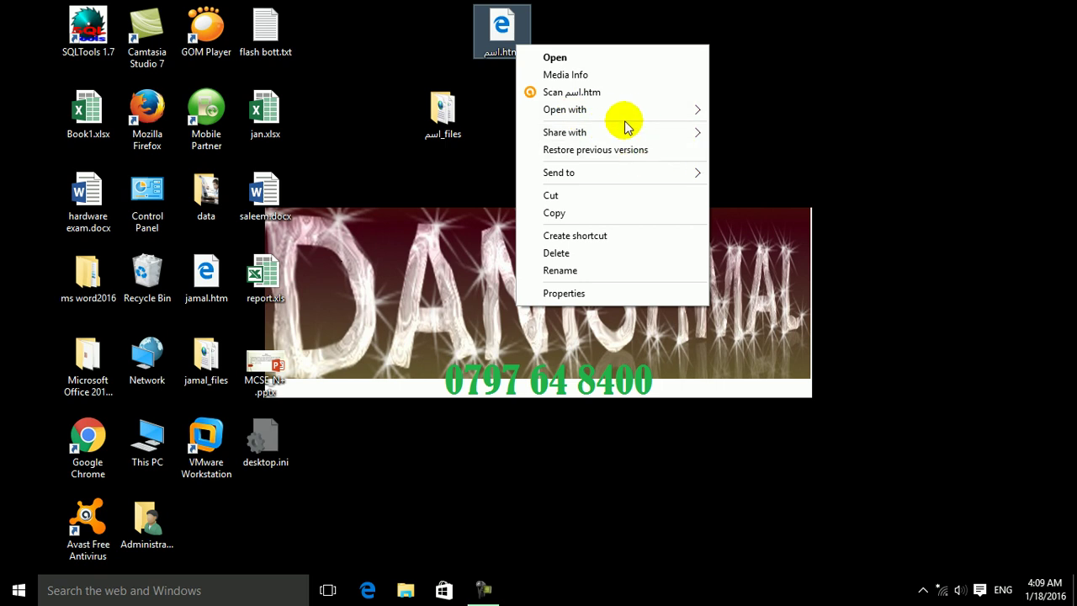
pyautogui.moveTo(673, 113)
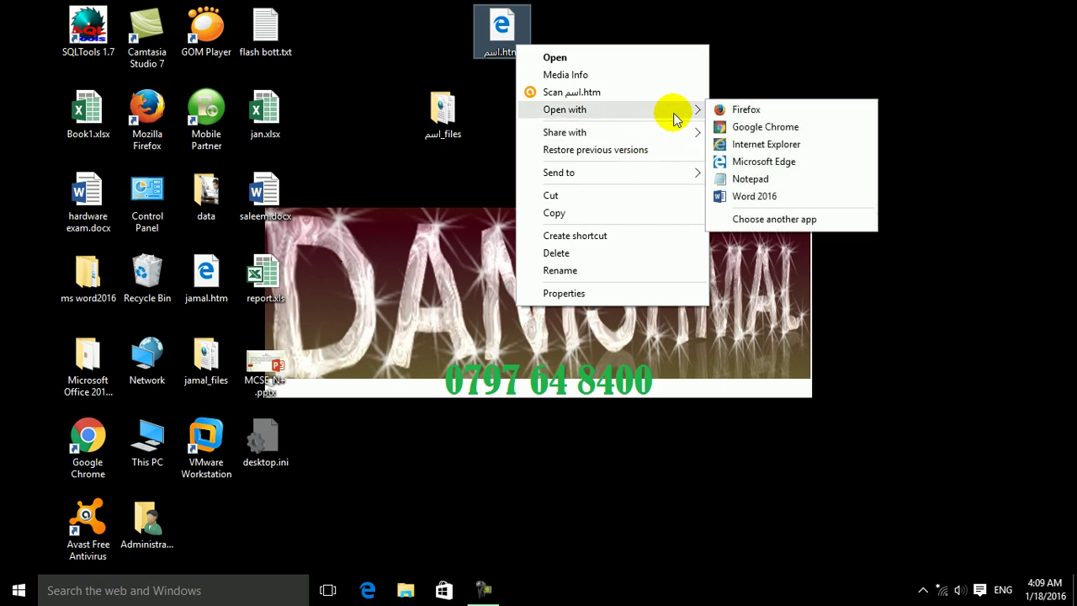
pyautogui.click(753, 144)
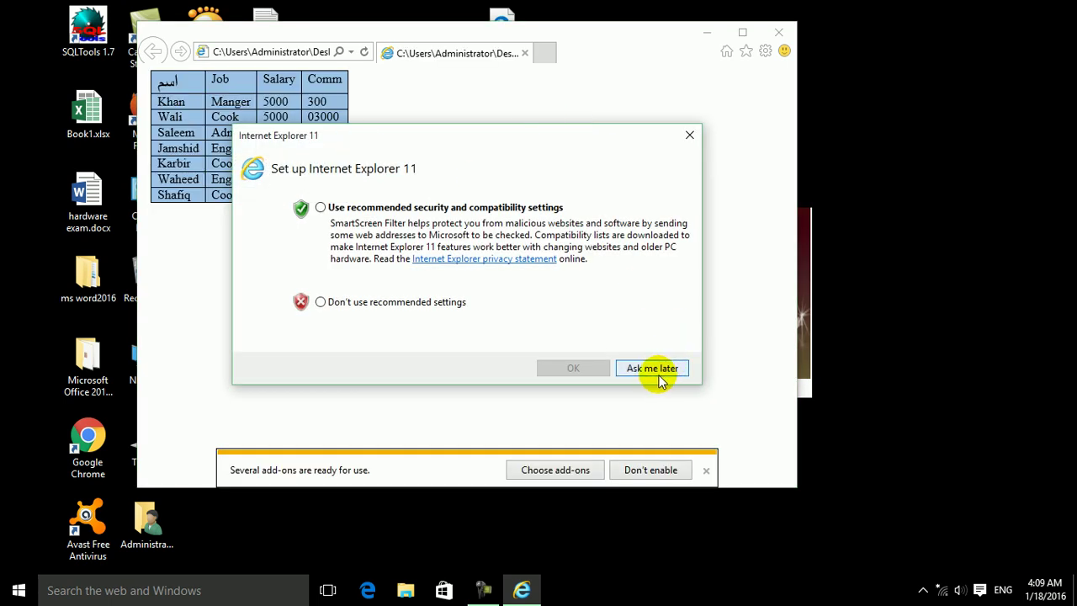
pyautogui.click(658, 375)
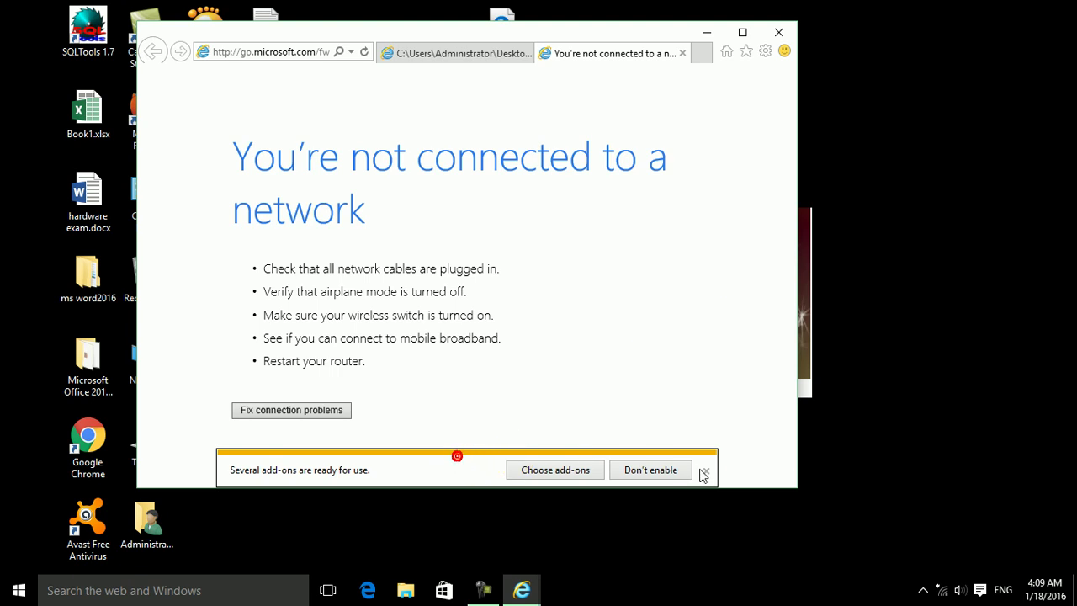
pyautogui.click(642, 470)
pyautogui.click(458, 42)
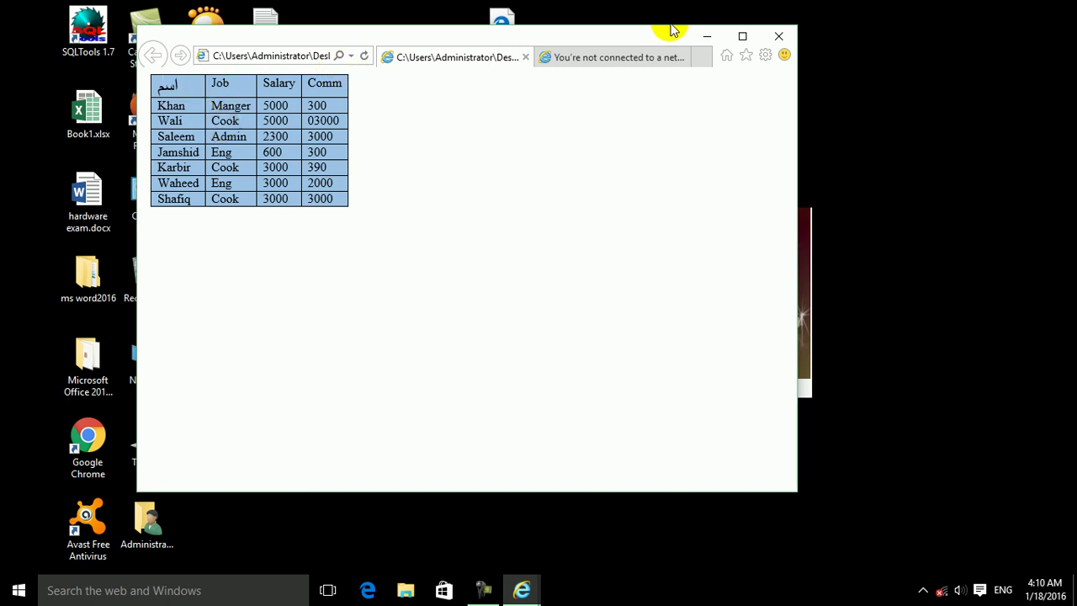
# Close the exported table's page and the remaining Internet Explorer window
pyautogui.click(778, 36)
pyautogui.click(524, 274)
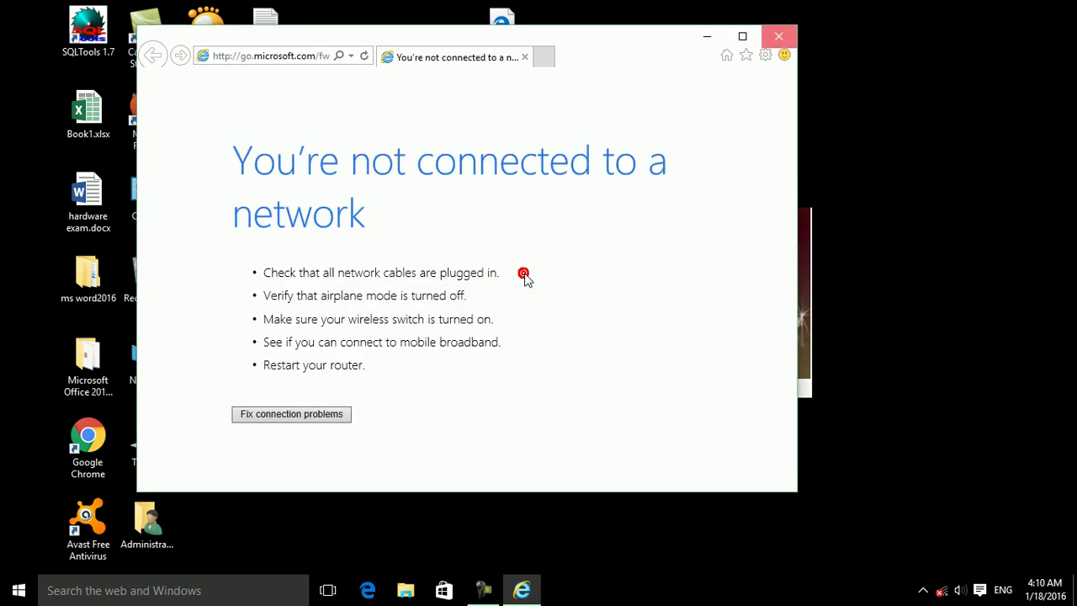
pyautogui.click(779, 36)
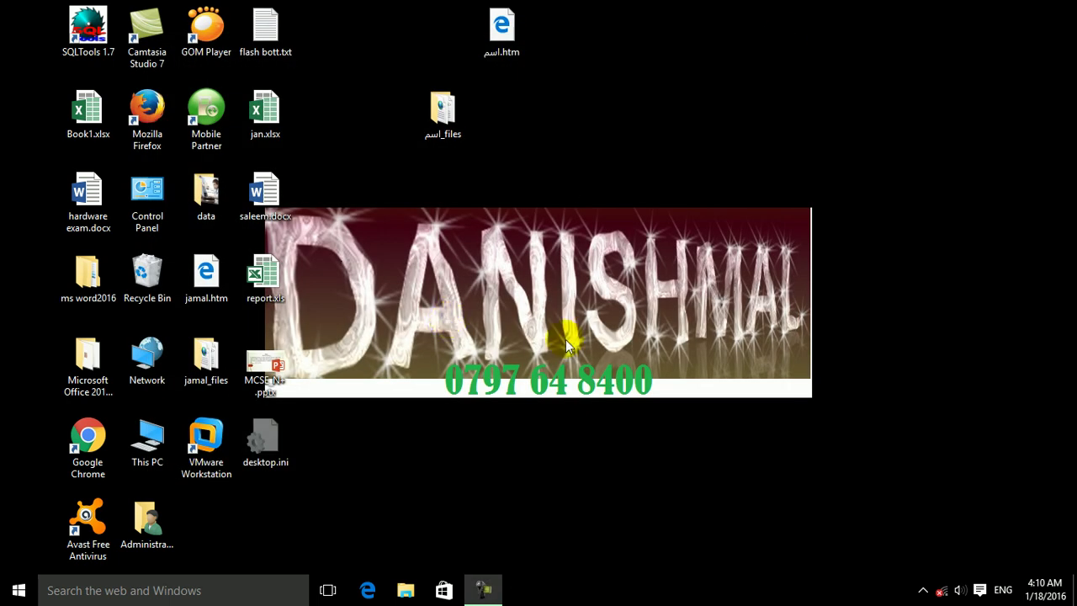
# Switch to Word, create a blank document, and paste the copied employee table into it
pyautogui.press('super+r')
pyautogui.press('Return')
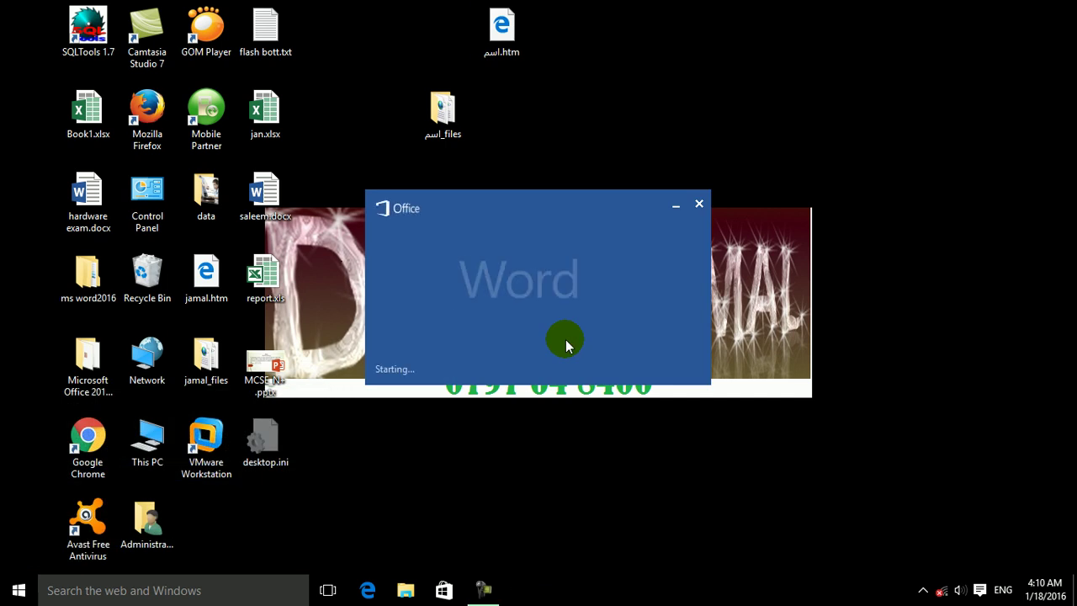
pyautogui.click(483, 184)
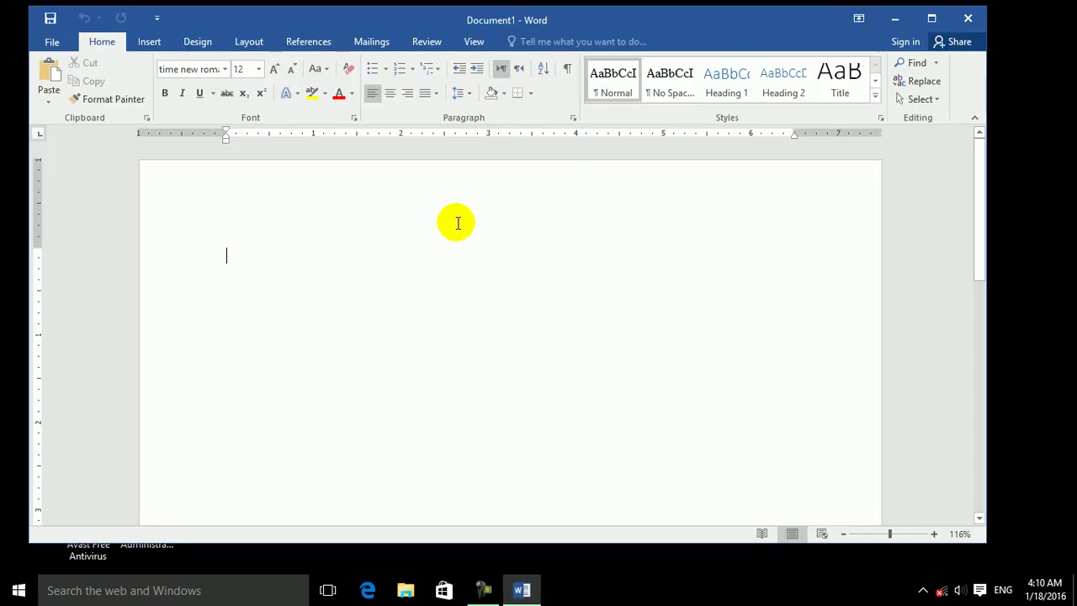
pyautogui.hotkey('ctrl', 'v')
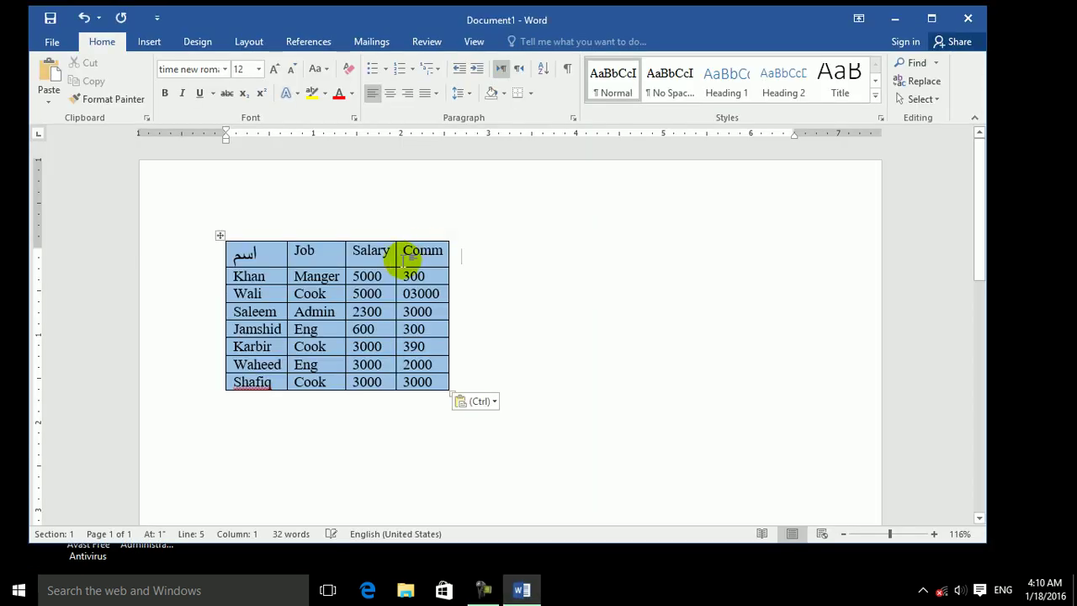
# Examine the pasted table's alternative text title and description settings, and close its properties without changes
pyautogui.click(333, 318)
pyautogui.click(575, 41)
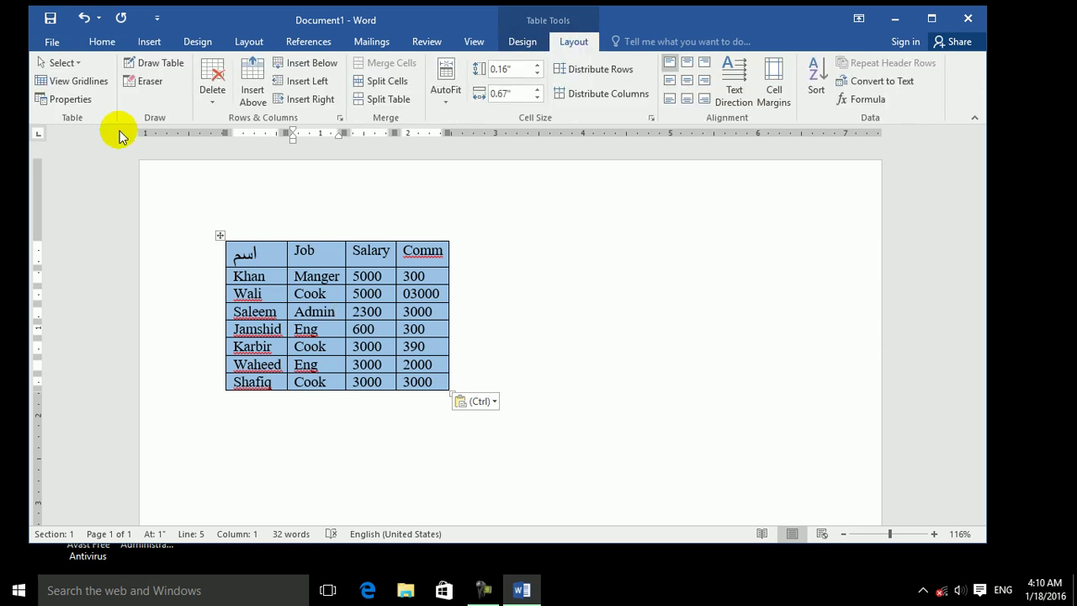
pyautogui.click(70, 99)
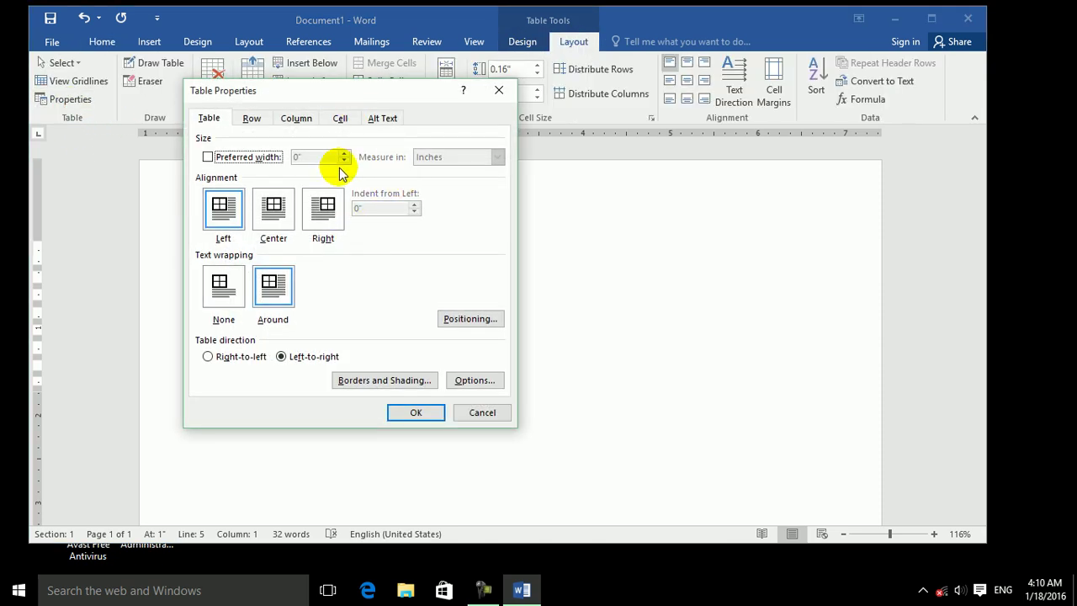
pyautogui.click(374, 120)
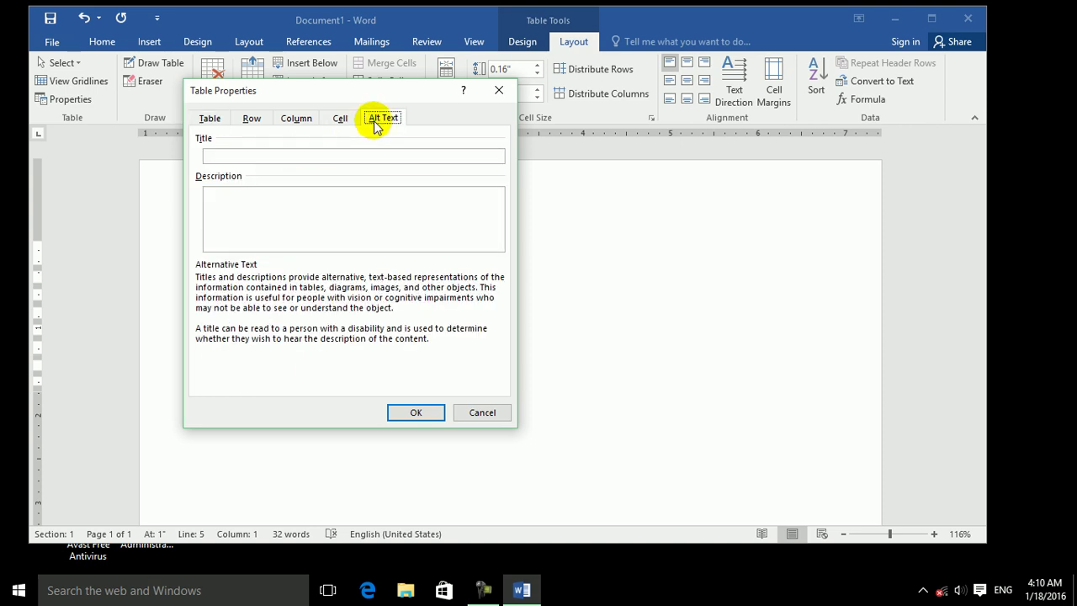
pyautogui.click(499, 90)
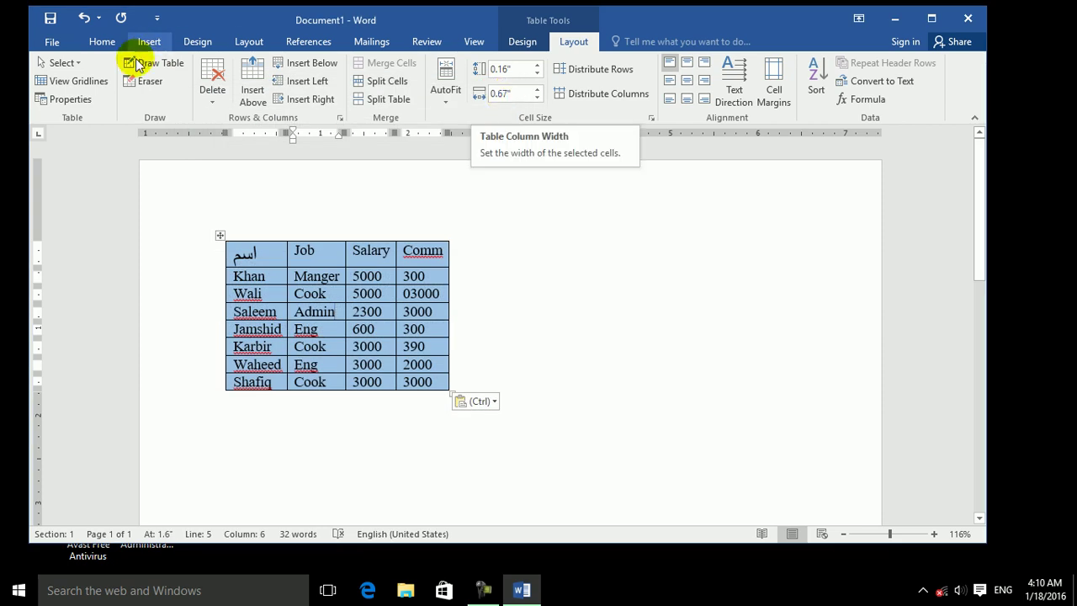
# Draw a single-cell table about 0.36" high on the page beside the employee table
pyautogui.click(165, 66)
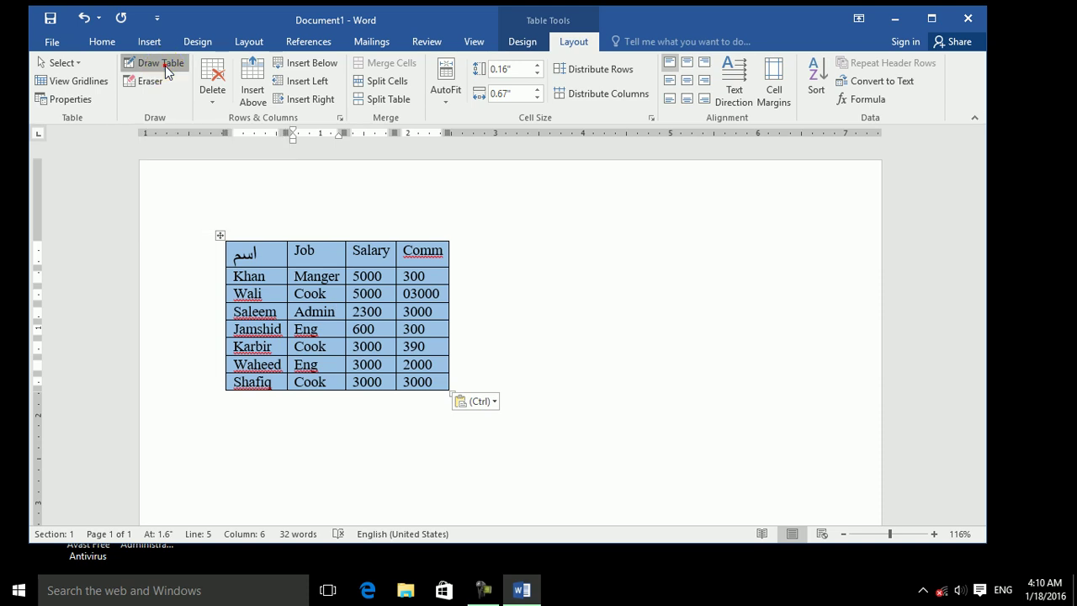
pyautogui.moveTo(611, 253); pyautogui.dragTo(774, 283)
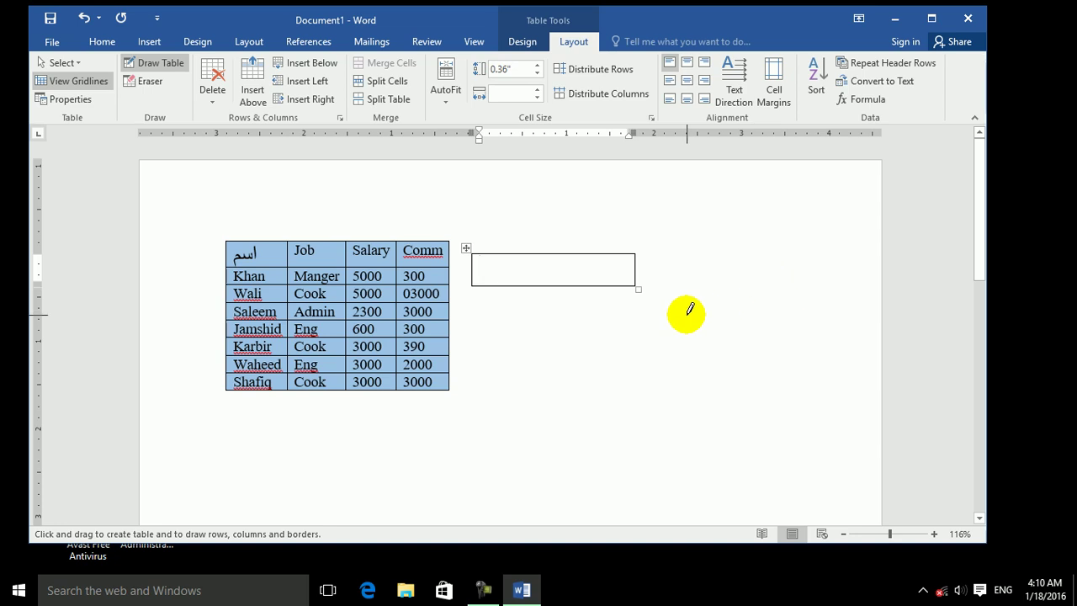
# Clear the whole document and paste the employee table into it again
pyautogui.hotkey('ctrl', 'a')
pyautogui.hotkey('ctrl', 'c')
pyautogui.press('Delete')
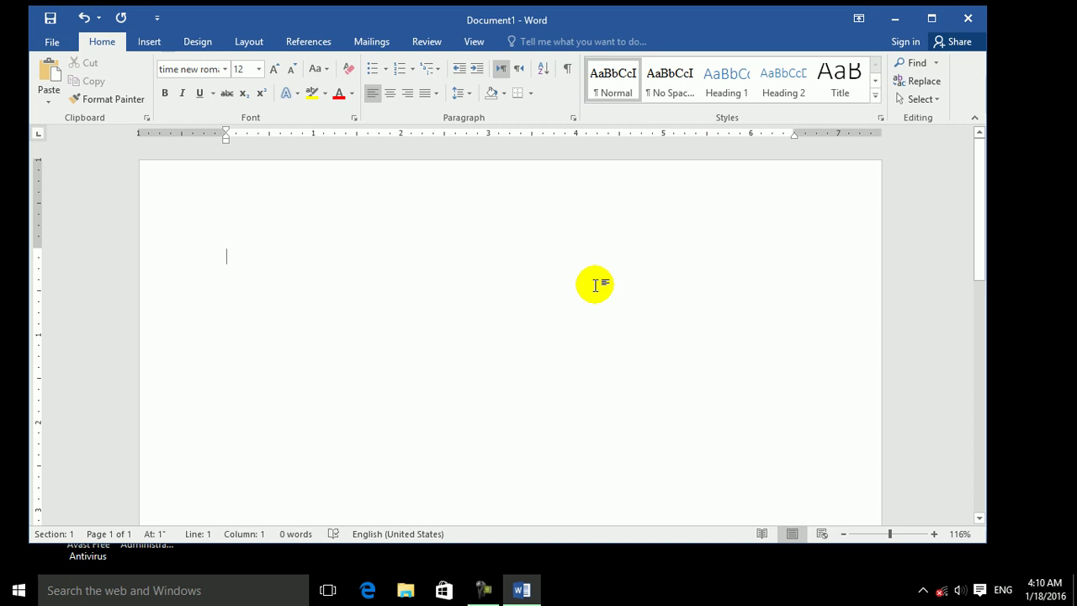
pyautogui.hotkey('ctrl', 'v')
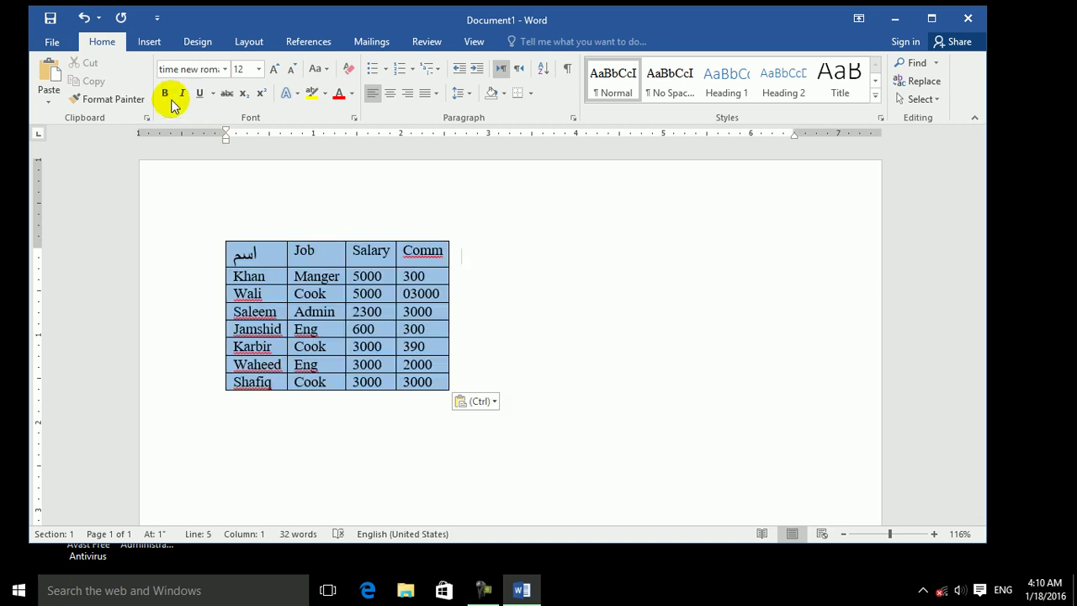
# Look through the table insertion options, including Draw Table, and the document view options
pyautogui.click(150, 42)
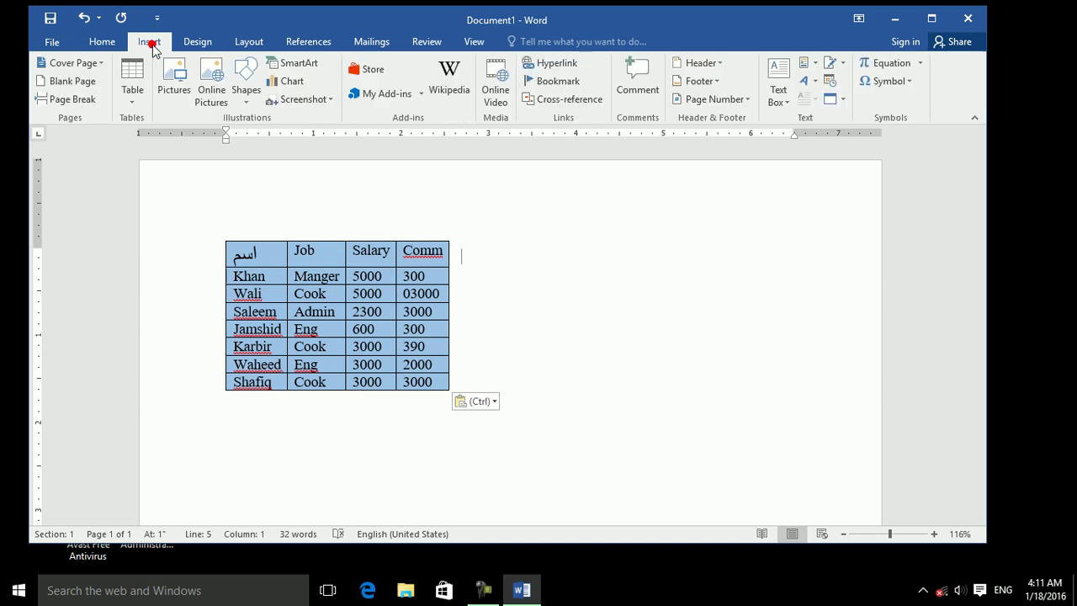
pyautogui.click(135, 97)
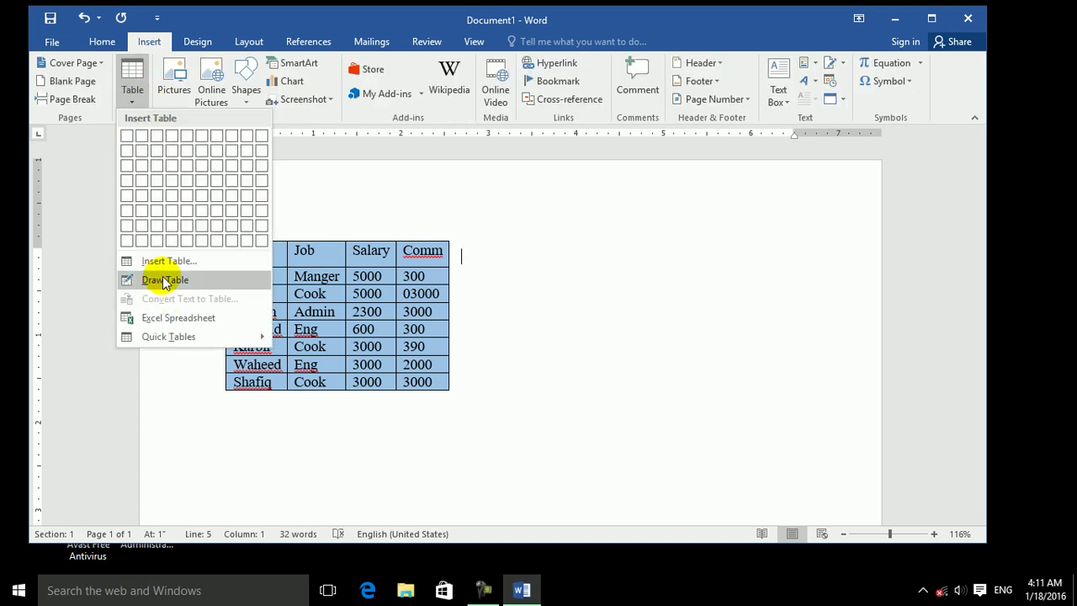
pyautogui.click(468, 42)
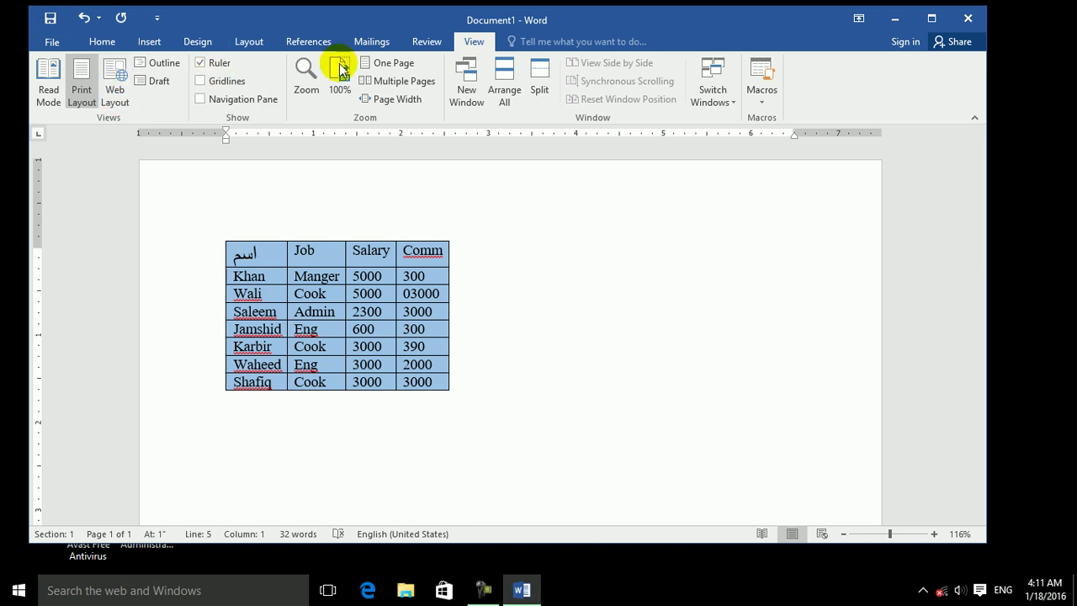
# Erase the borders between the name and job cells in the first two data rows, and undo both erasures
pyautogui.hotkey('ctrl', 'v')
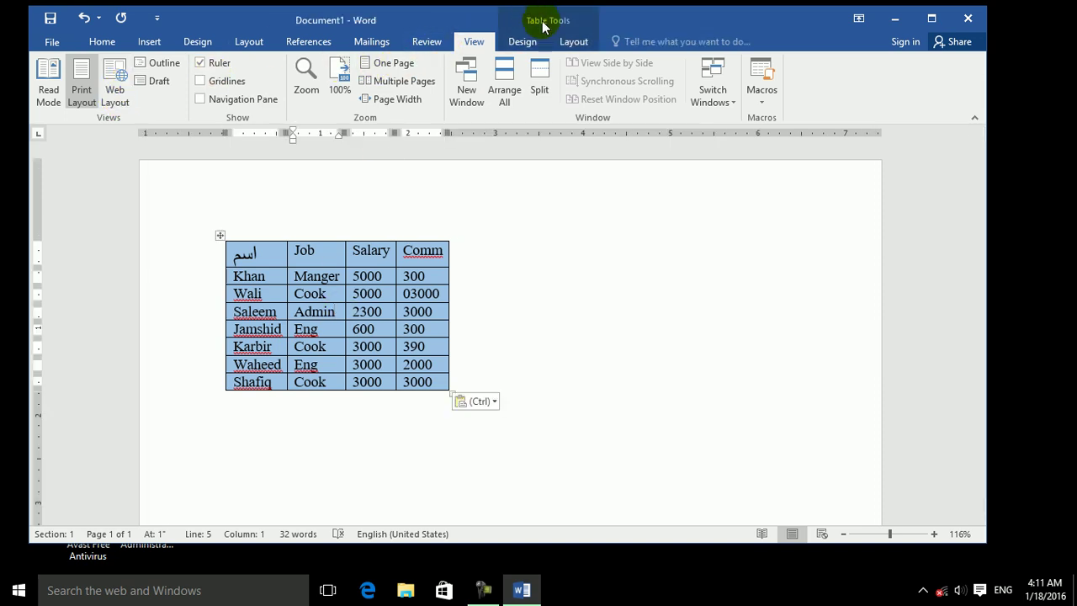
pyautogui.click(573, 41)
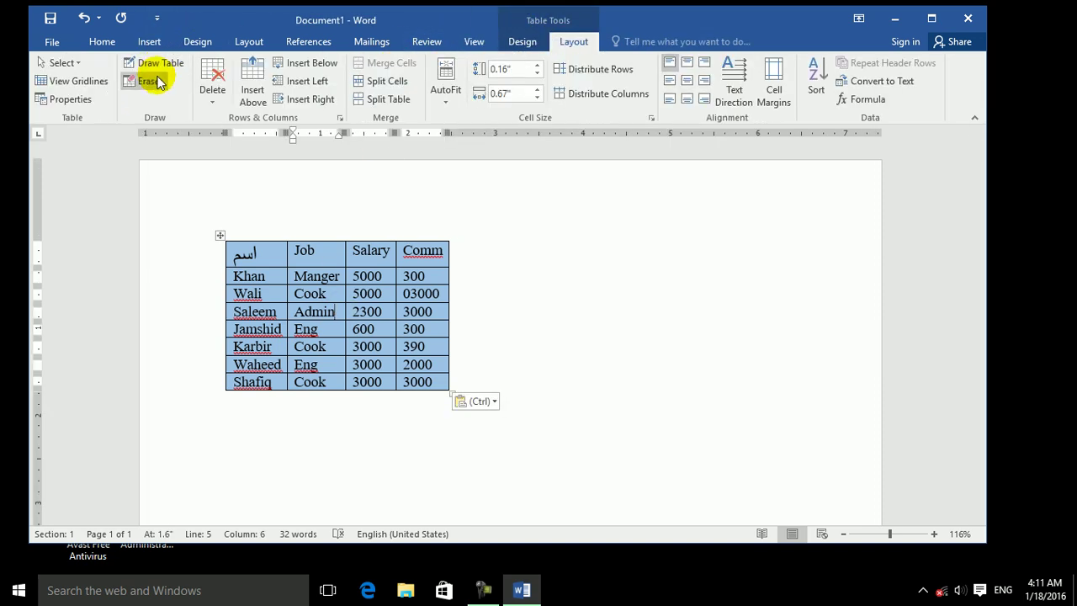
pyautogui.click(258, 311)
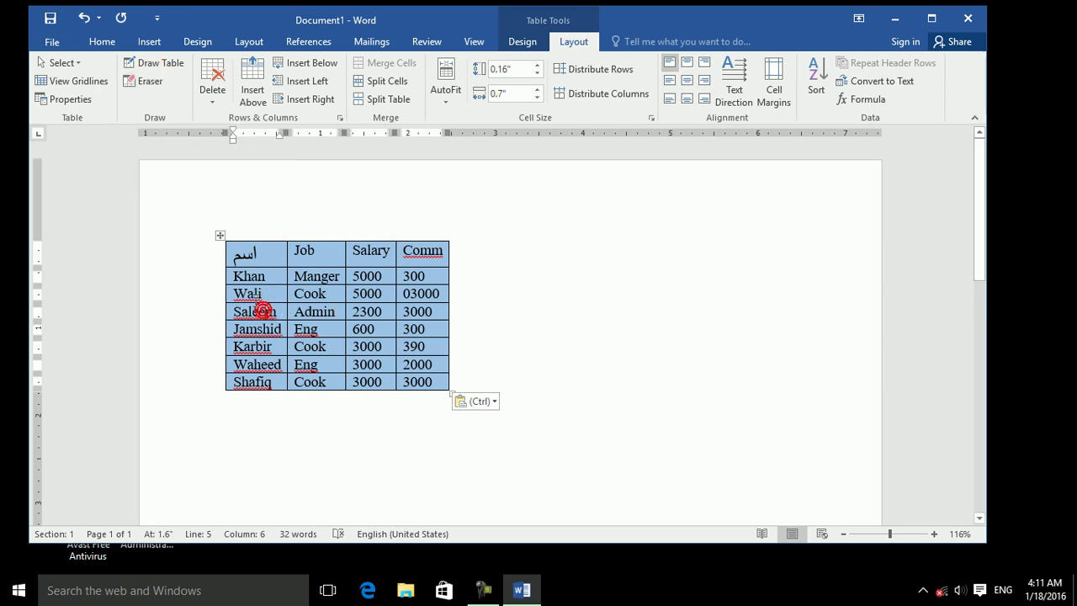
pyautogui.click(148, 80)
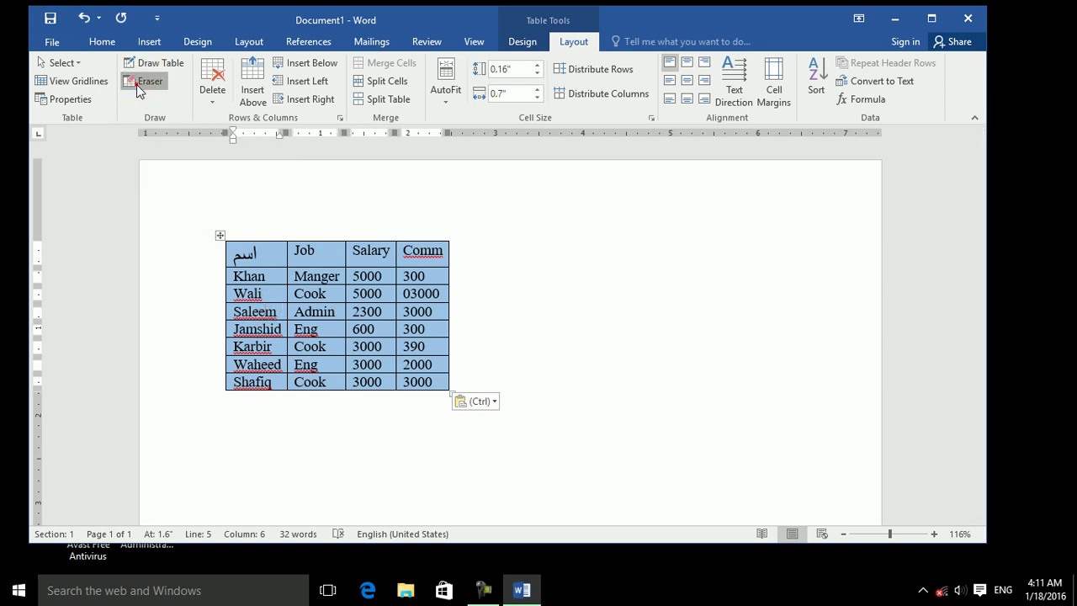
pyautogui.click(287, 294)
pyautogui.click(290, 280)
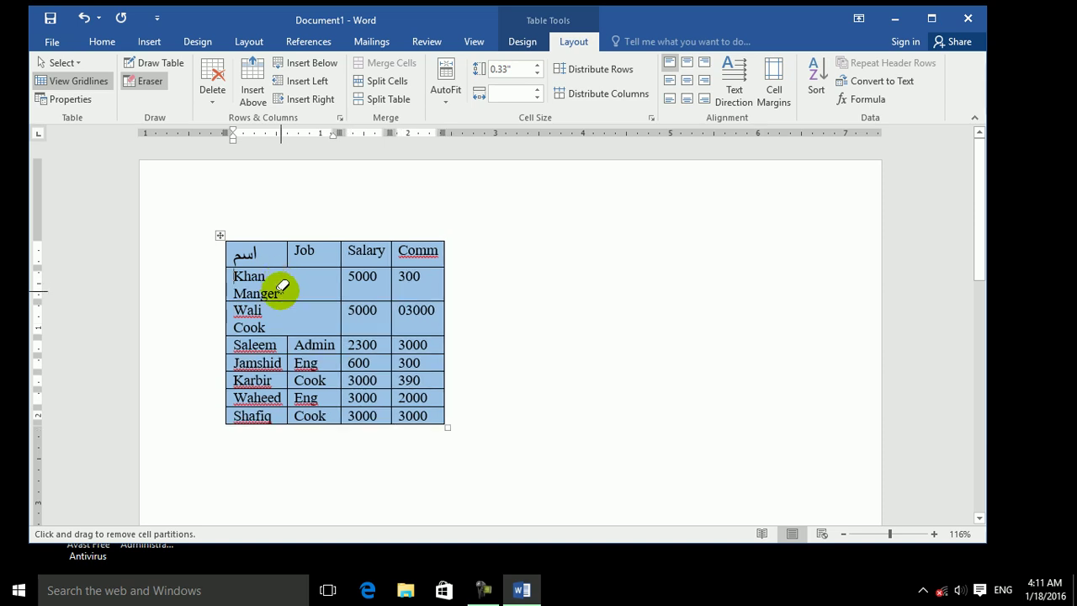
pyautogui.hotkey('ctrl', 'z')
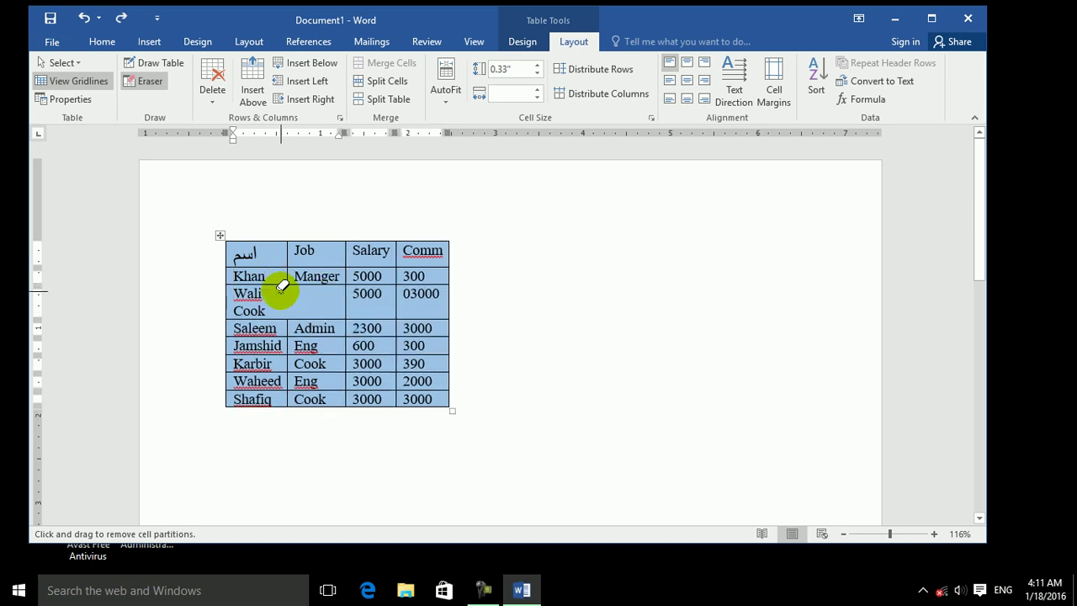
pyautogui.hotkey('ctrl', 'z')
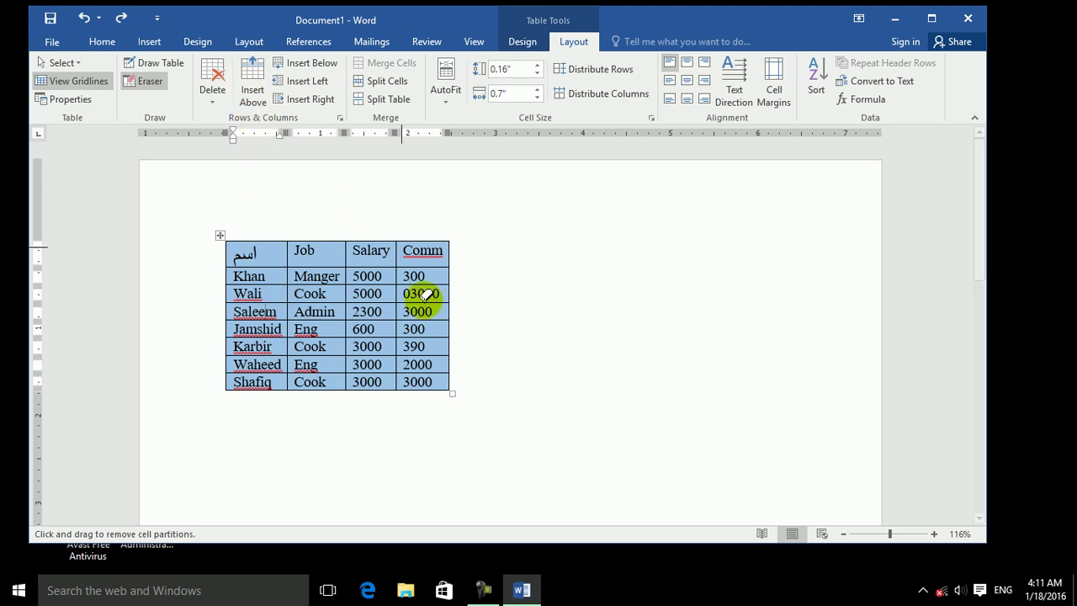
# Turn off the Eraser and enlarge the whole table to about 6.3" wide, filling the text width
pyautogui.click(145, 81)
pyautogui.moveTo(451, 392); pyautogui.dragTo(774, 447)
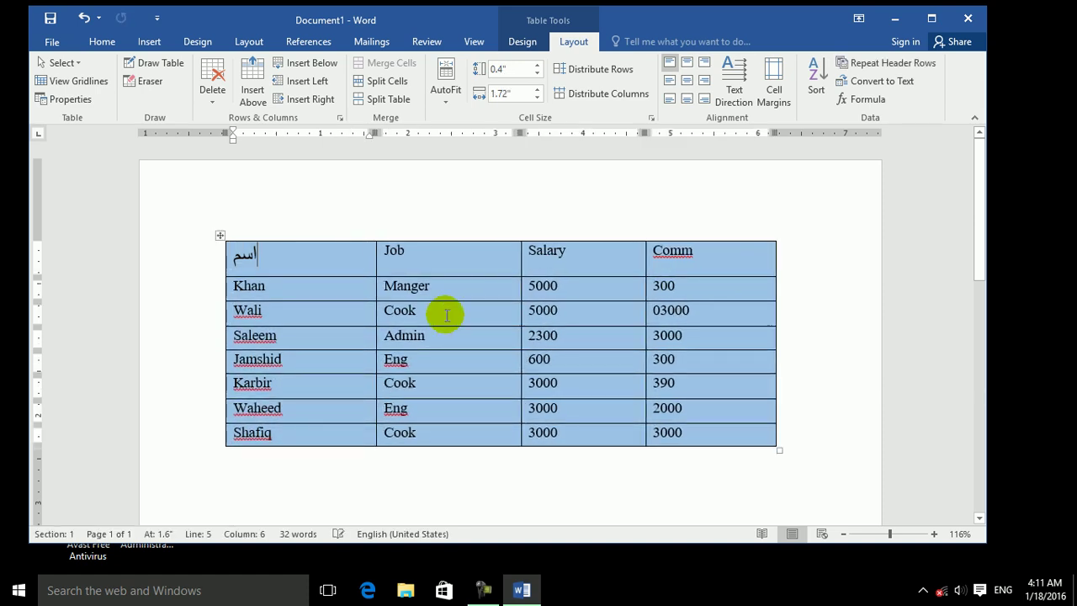
# Check the available table deletion options, and clear the contents of every cell while keeping the table grid
pyautogui.click(222, 102)
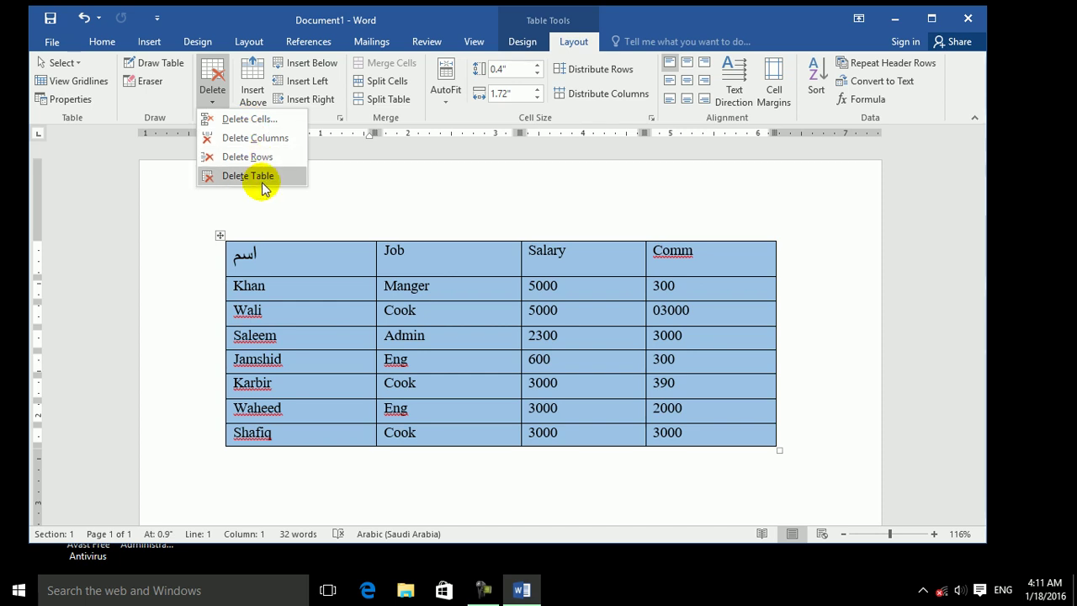
pyautogui.click(303, 242)
pyautogui.click(219, 234)
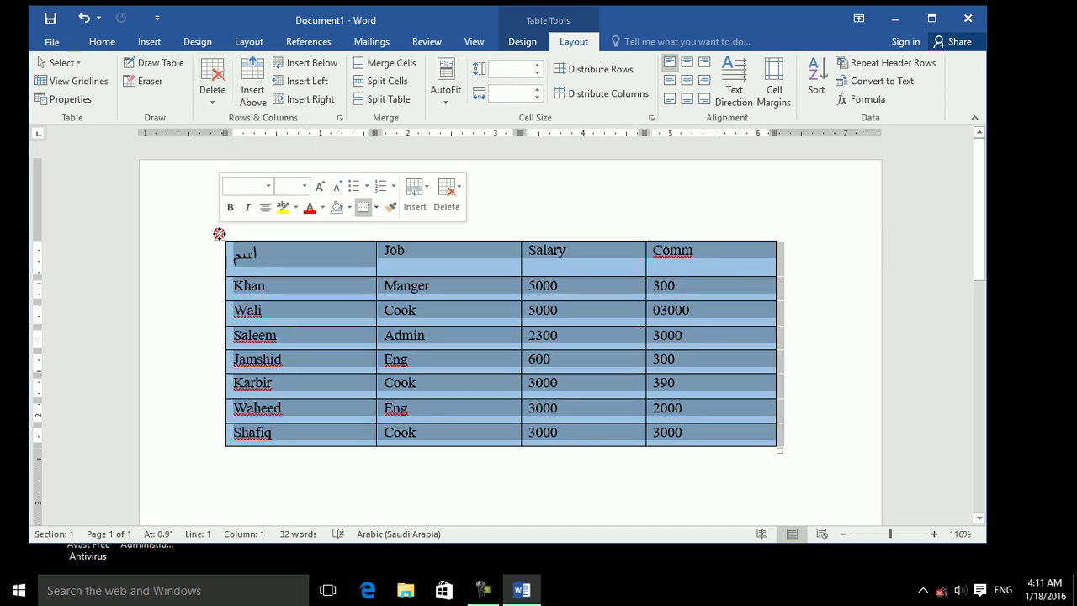
pyautogui.press('Delete')
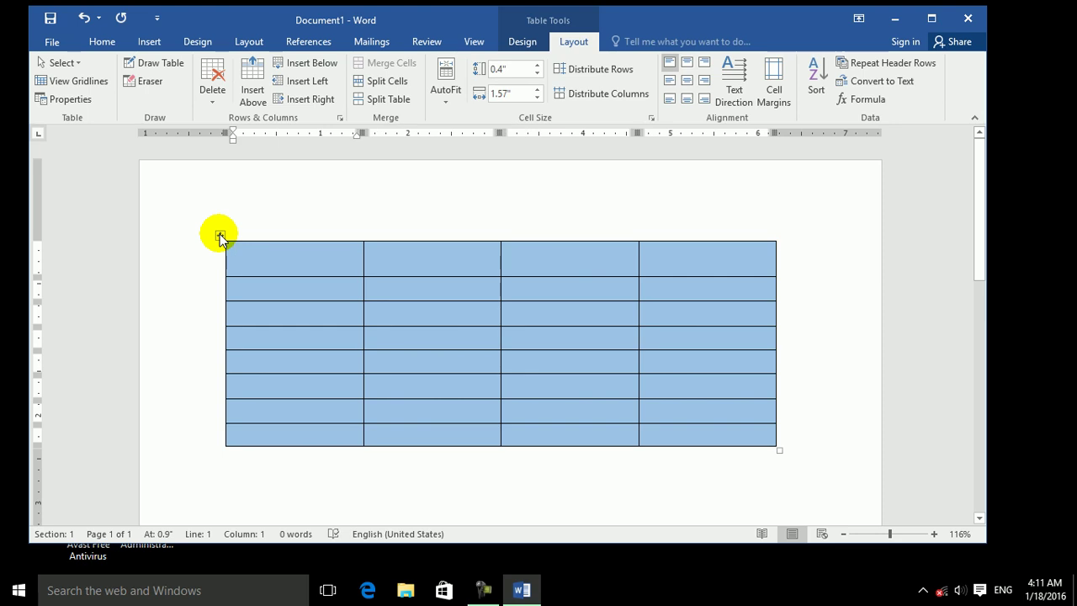
# Restore the cleared cell contents, and demonstrate deleting the entire table before undoing that deletion
pyautogui.write('اسم\tJob\tSalary\tComm Khan\tManger\t5000\t300 Wali\tCook\t5000\t03000 Saleem\tAdmin\t2300\t3000 Jamshid\tEng\t600\t300 Karbir\tCook\t3000\t390 Waheed\tEng\t3000\t2000 Shafiq\tCook\t3000\t3000')
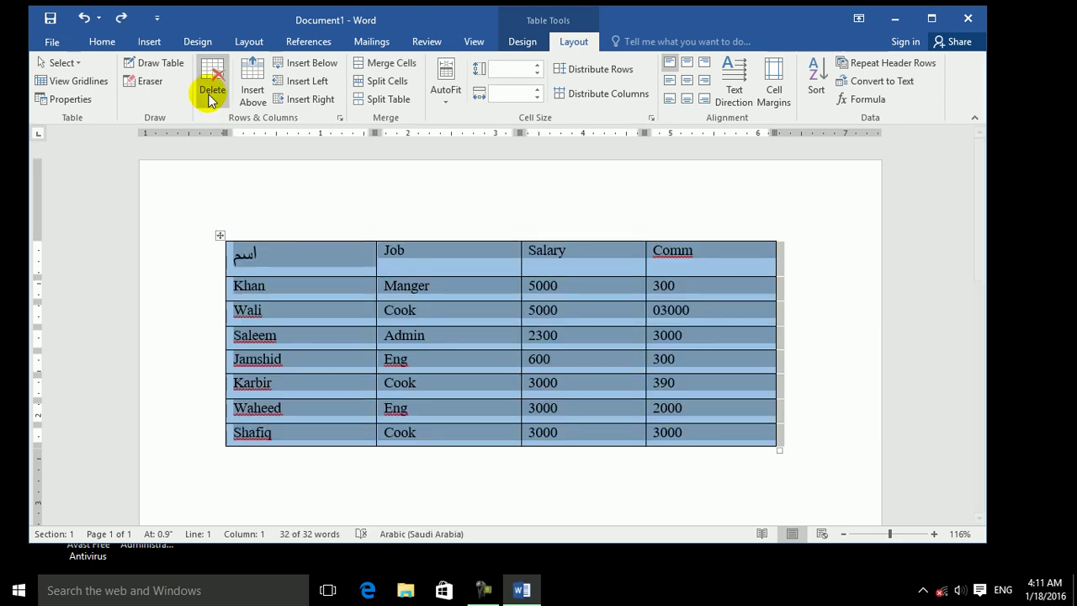
pyautogui.click(210, 90)
pyautogui.click(229, 176)
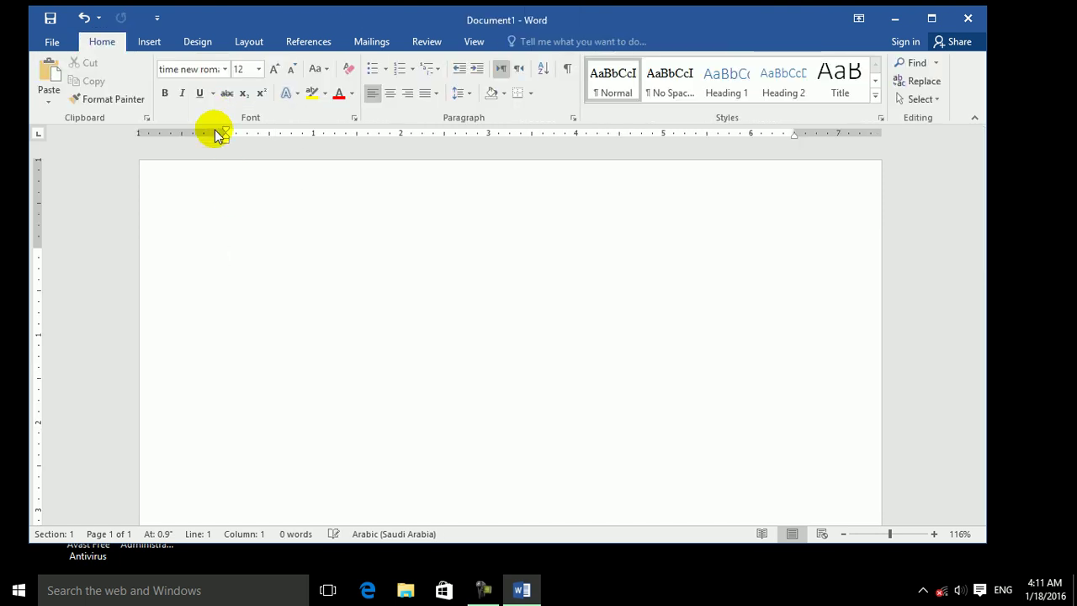
pyautogui.hotkey('ctrl', 'z')
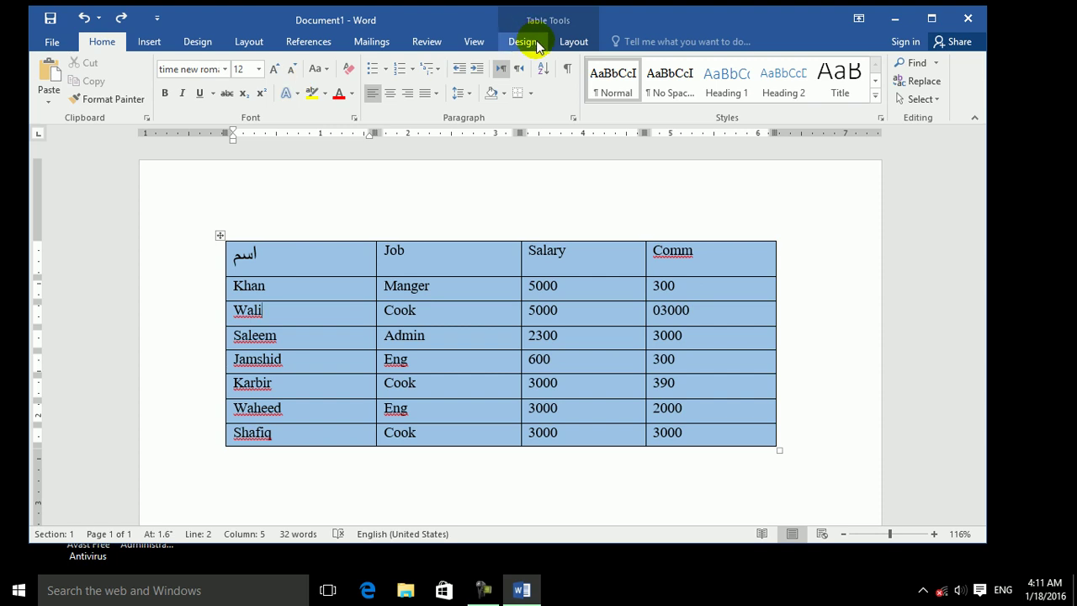
# Delete the second data row of the table, and undo the row deletion
pyautogui.click(571, 44)
pyautogui.click(212, 90)
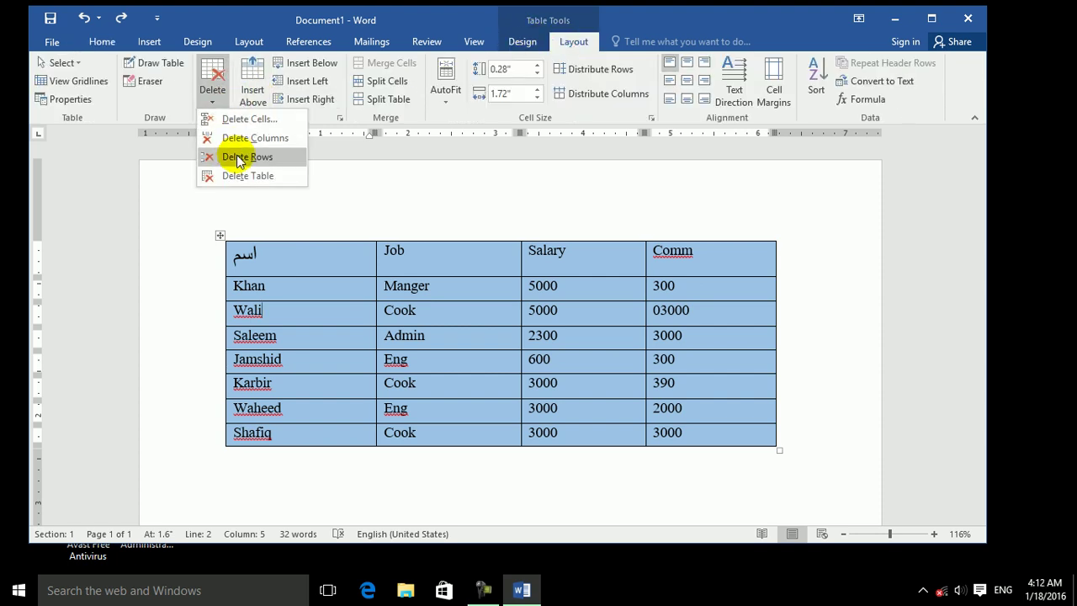
pyautogui.click(239, 156)
pyautogui.hotkey('ctrl', 'z')
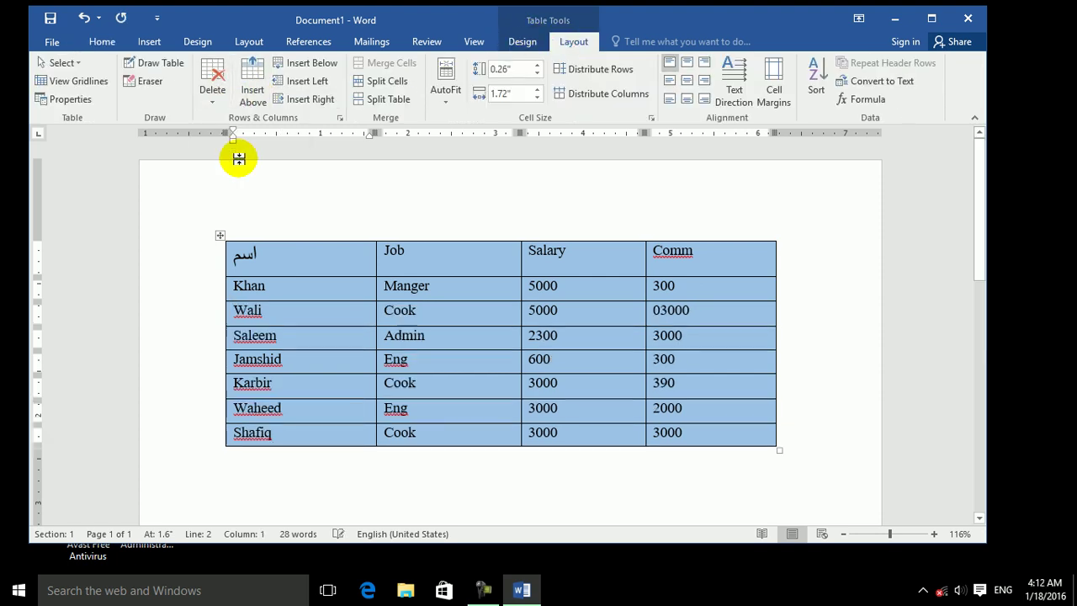
# Delete the name cell in the second data row with Shift cells up, and undo the deletion
pyautogui.click(212, 91)
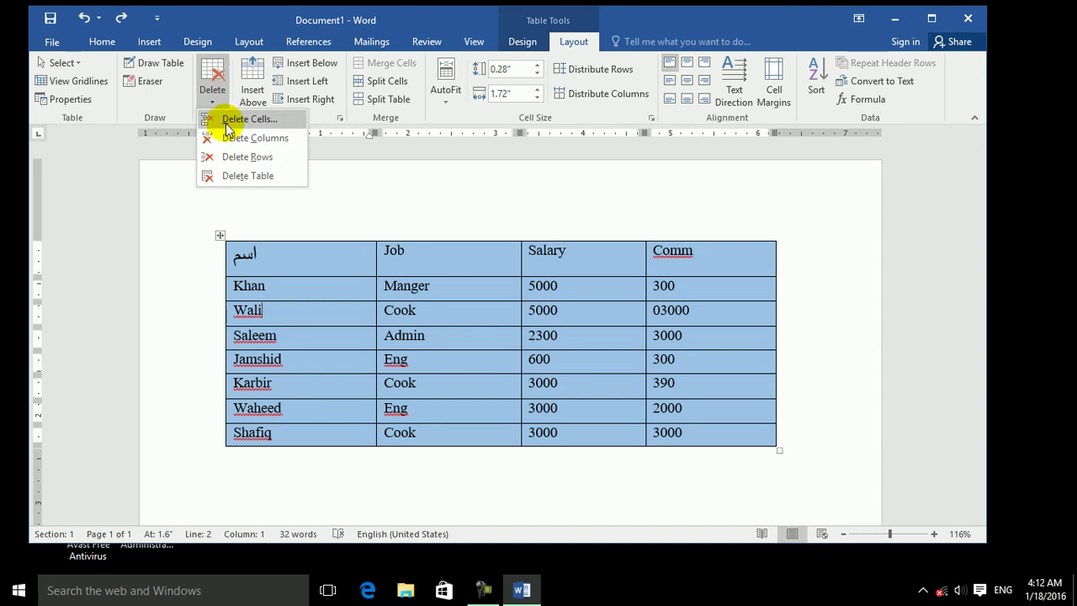
pyautogui.click(250, 119)
pyautogui.click(492, 267)
pyautogui.click(476, 254)
pyautogui.click(473, 306)
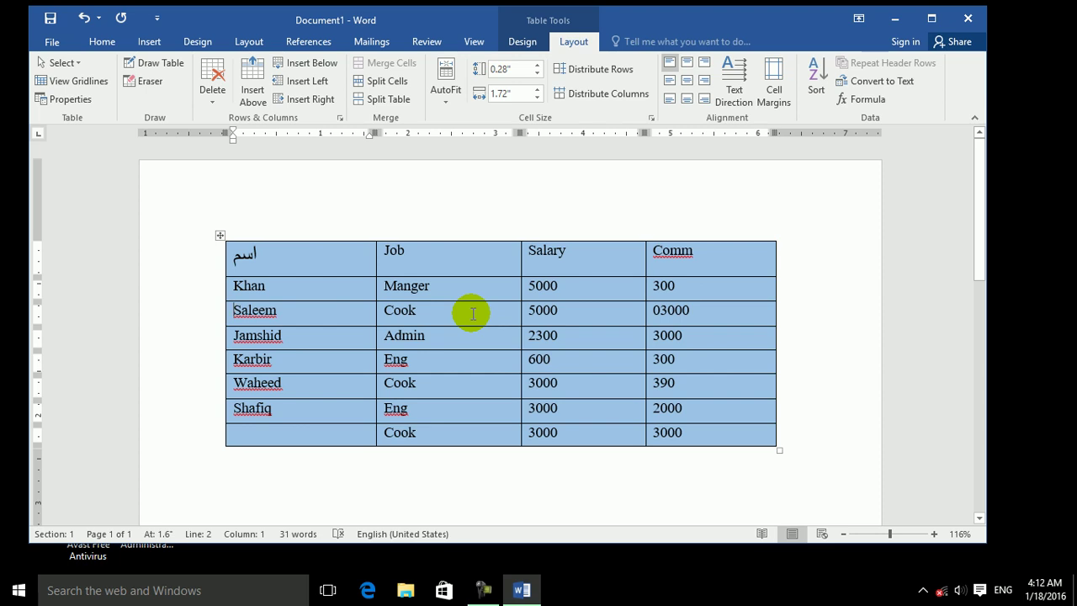
pyautogui.hotkey('ctrl', 'z')
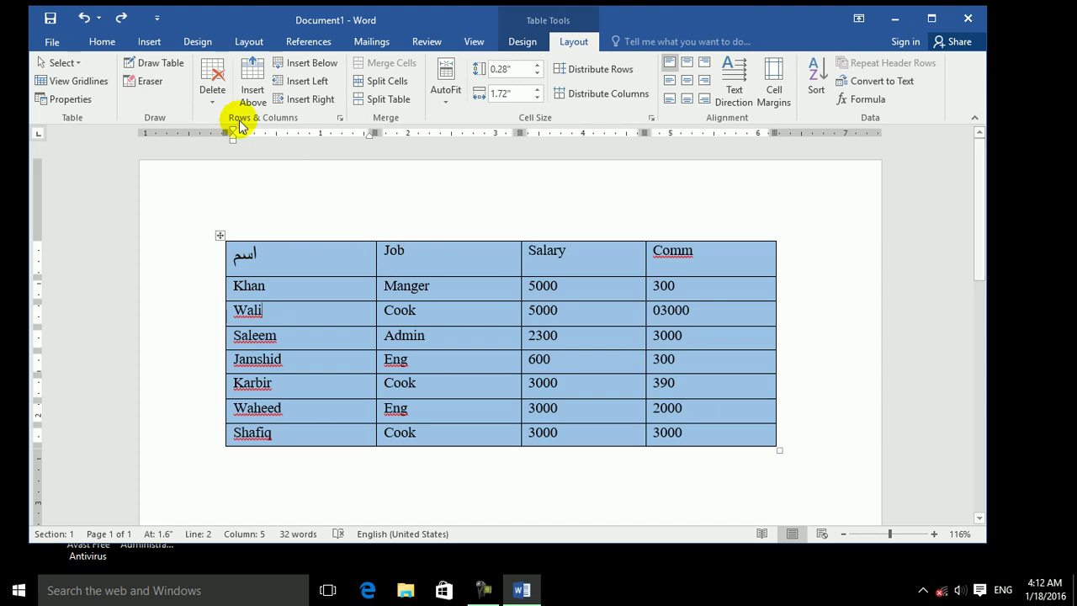
# Check the Delete entire row and Delete entire column options for deleting cells, and cancel without deleting
pyautogui.click(212, 94)
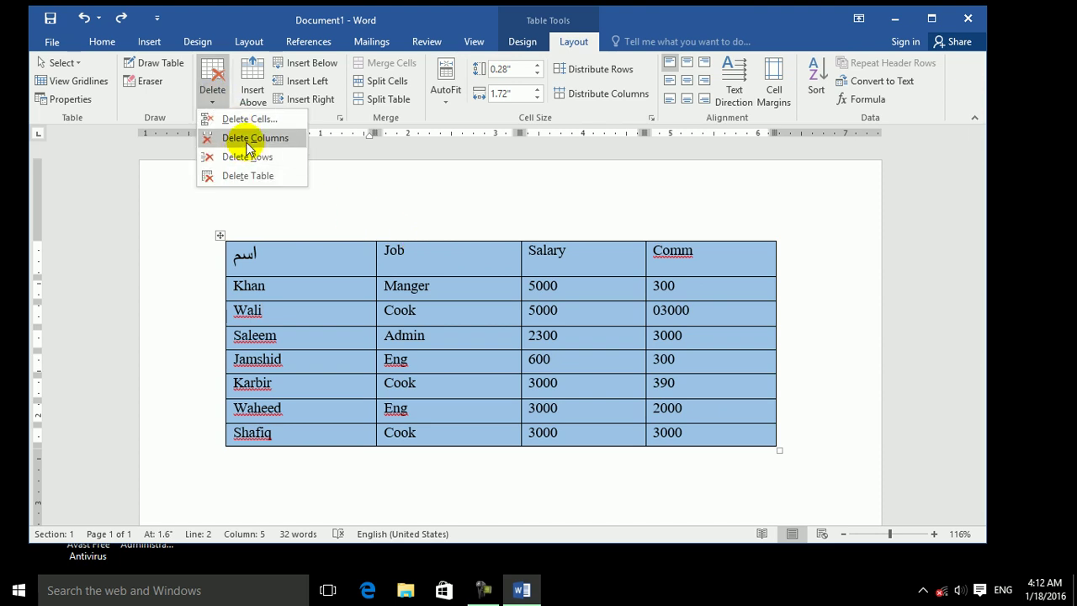
pyautogui.click(239, 118)
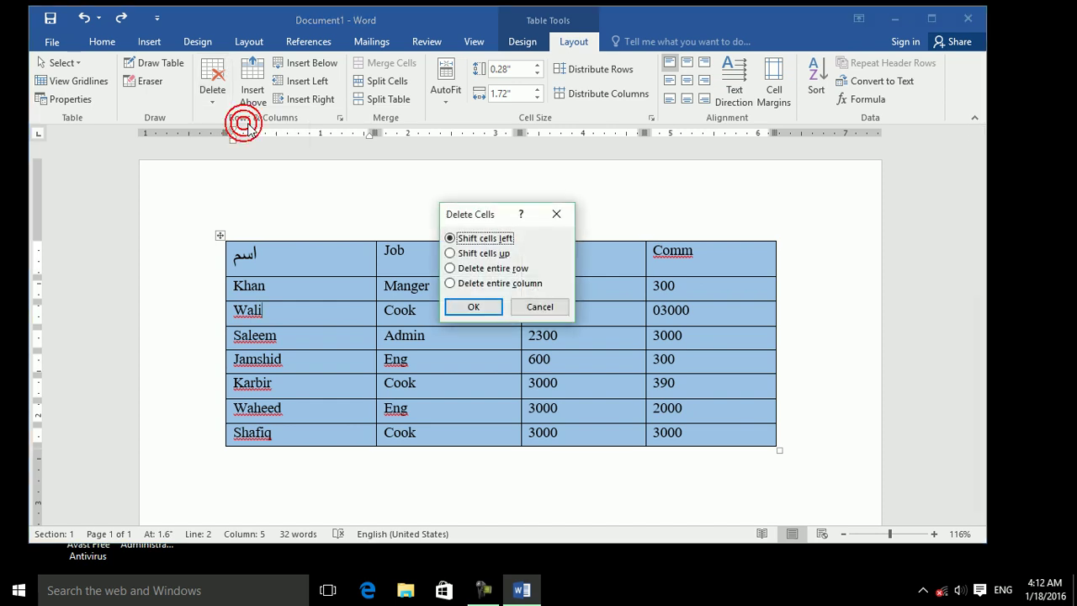
pyautogui.click(473, 268)
pyautogui.click(474, 283)
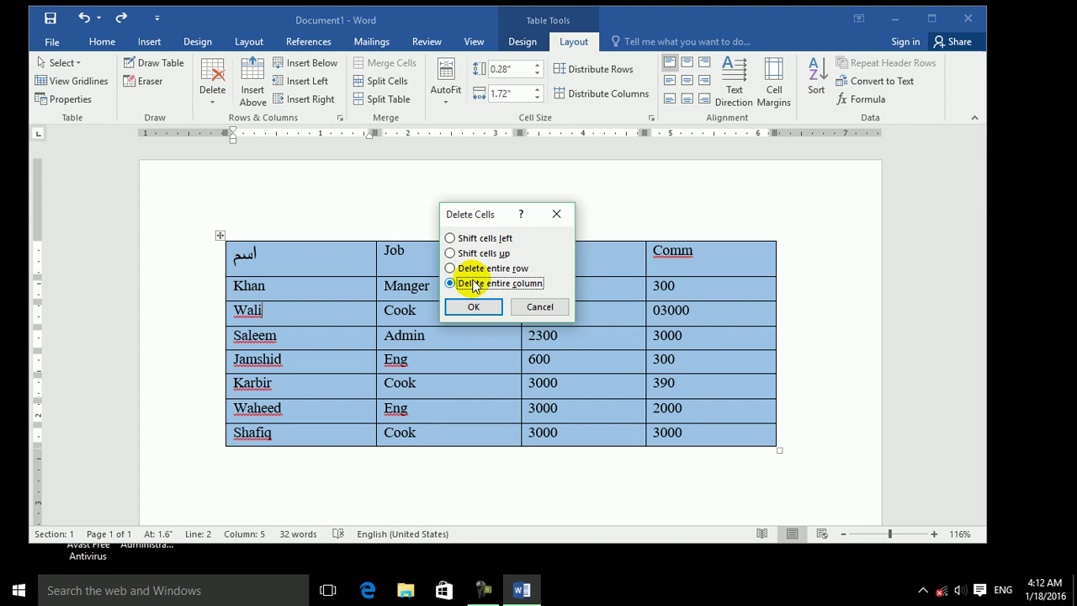
pyautogui.click(540, 308)
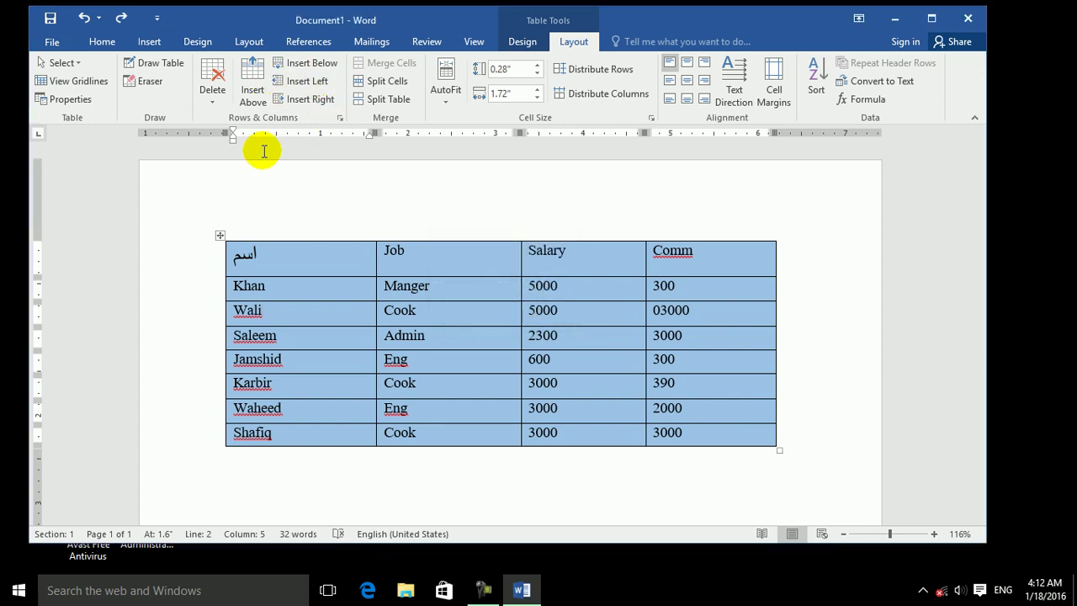
# Insert two empty rows above the first data row, and delete both of them again
pyautogui.click(325, 291)
pyautogui.click(252, 69)
pyautogui.click(257, 75)
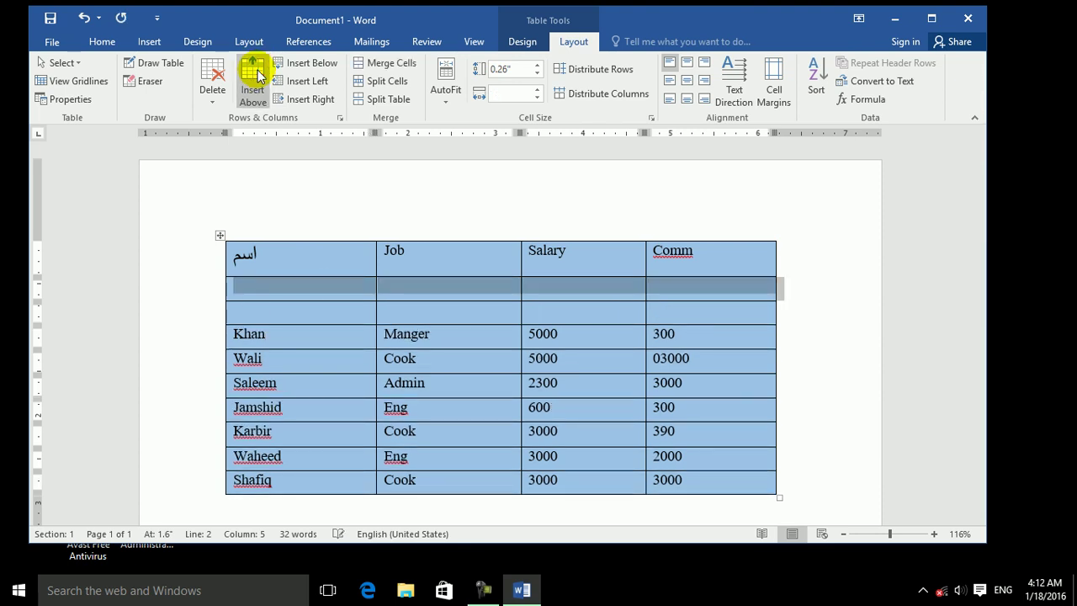
pyautogui.click(212, 88)
pyautogui.click(229, 152)
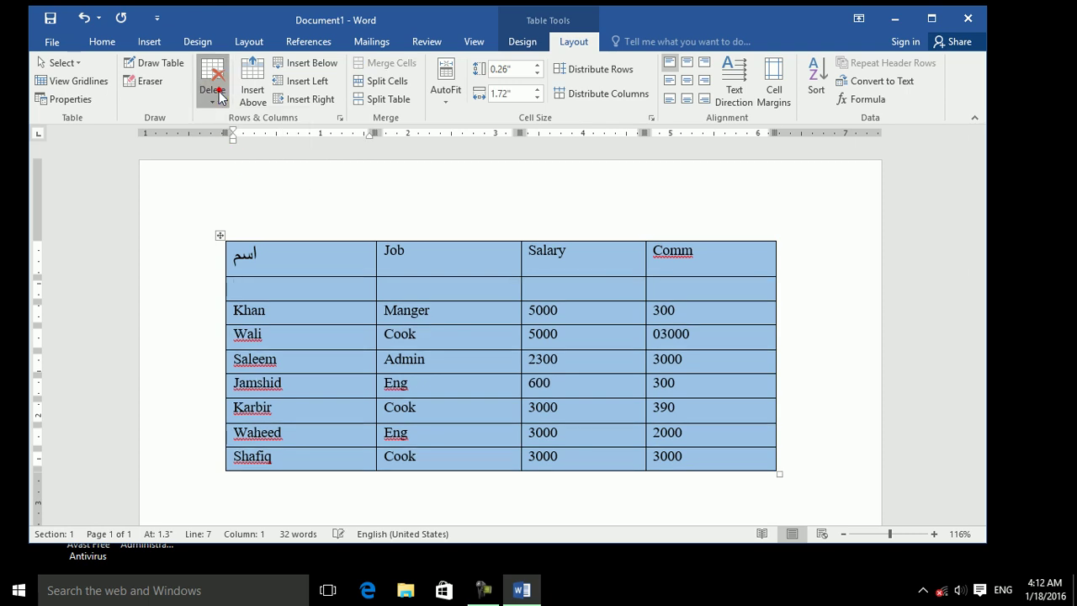
pyautogui.click(214, 91)
pyautogui.click(232, 154)
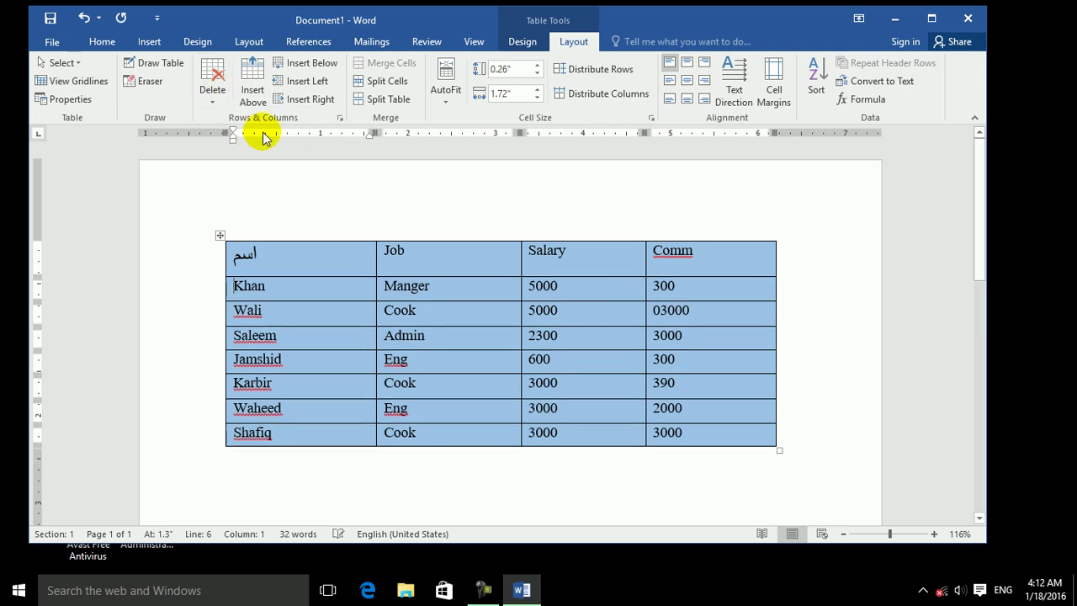
# Insert two empty rows below the first data row, and undo both insertions
pyautogui.click(307, 64)
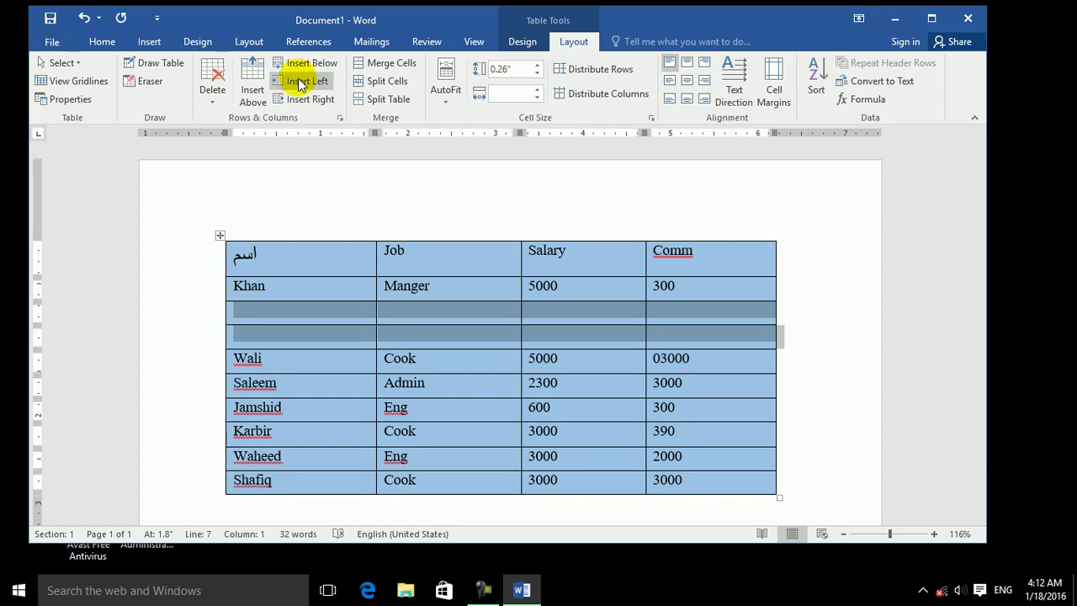
pyautogui.hotkey('ctrl', 'z')
pyautogui.hotkey('ctrl', 'z')
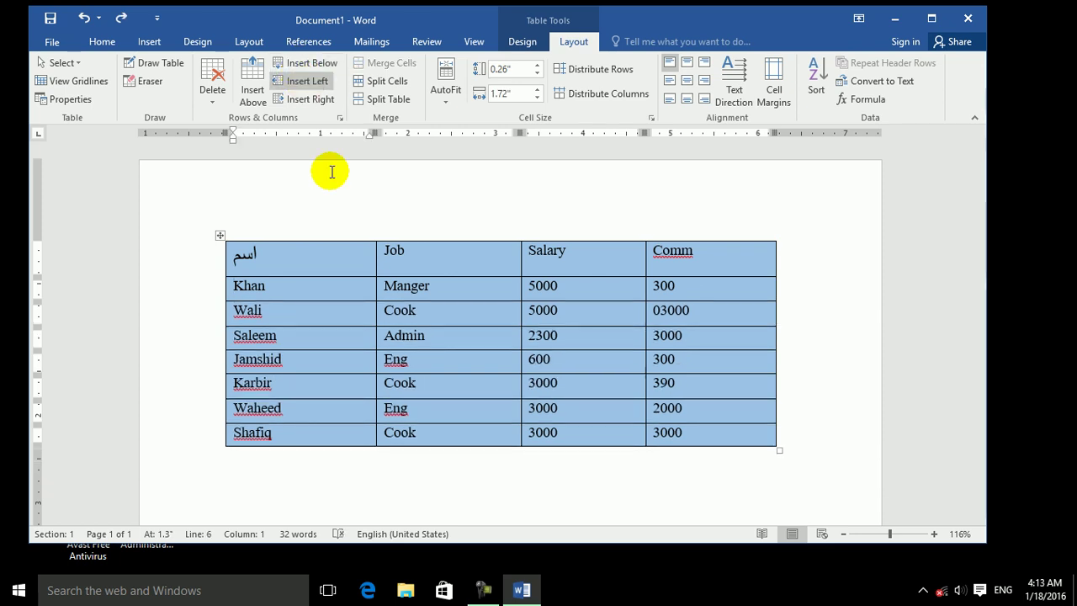
# Insert two empty columns to the left of the Job column, and undo both insertions
pyautogui.click(331, 291)
pyautogui.click(433, 301)
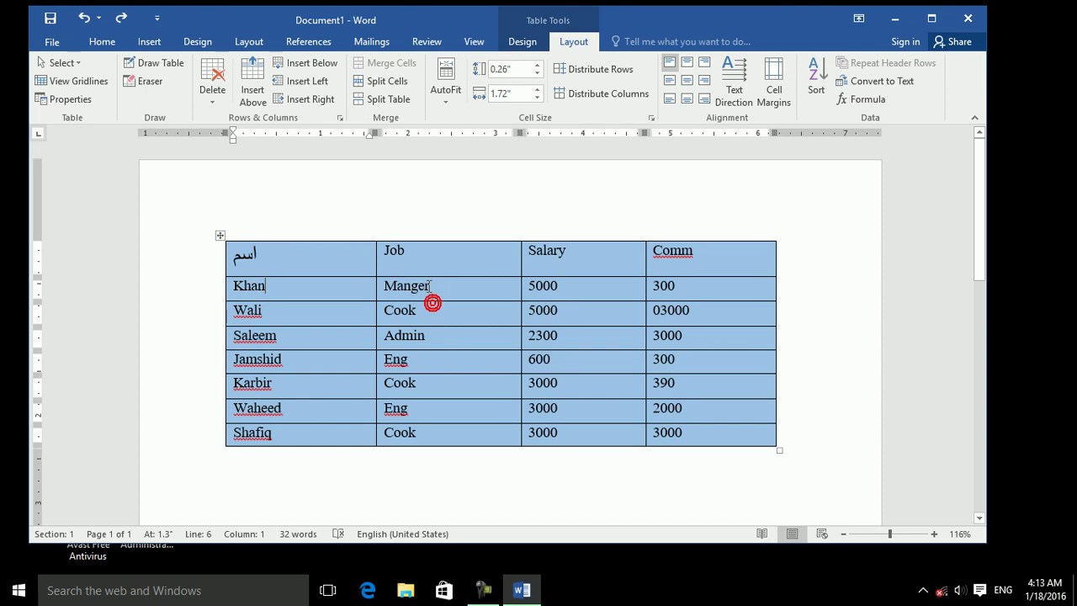
pyautogui.click(308, 84)
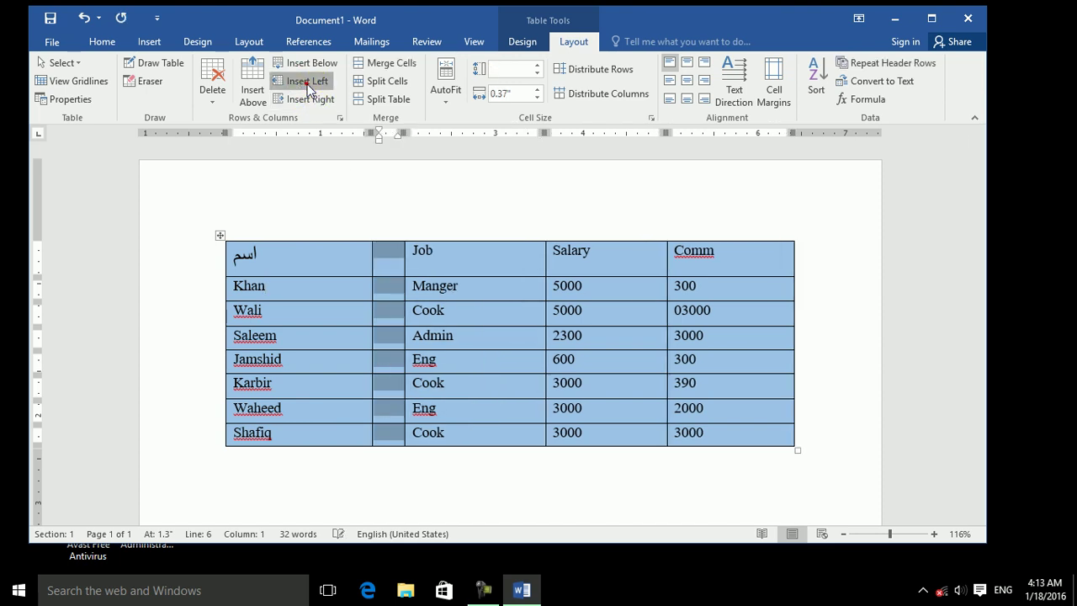
pyautogui.click(307, 84)
pyautogui.hotkey('ctrl', 'z')
pyautogui.hotkey('ctrl', 'z')
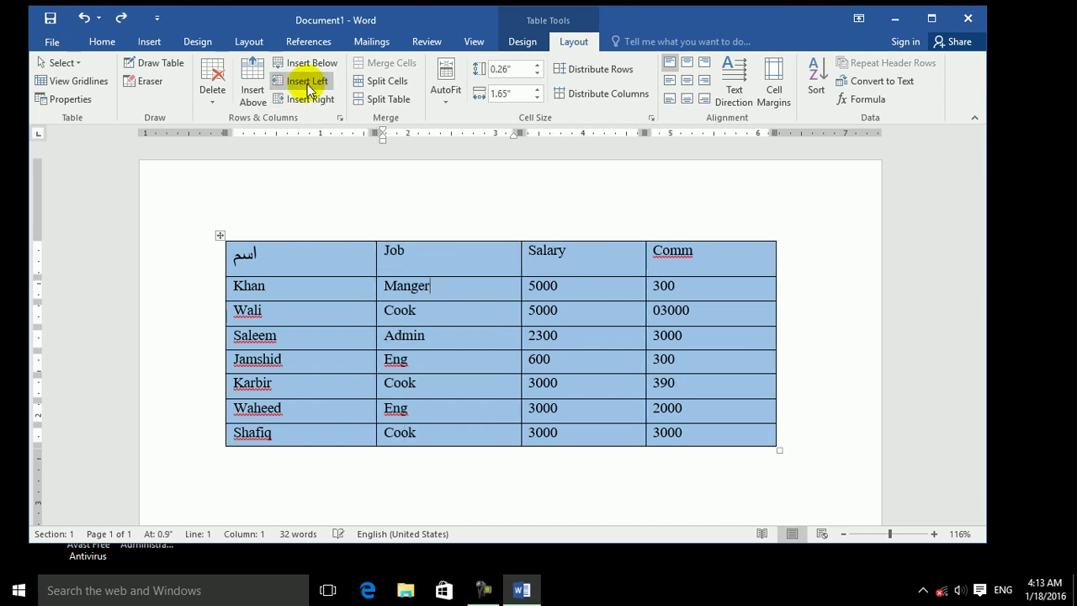
# Insert three empty columns to the right of the Job column, and undo all three insertions
pyautogui.click(325, 99)
pyautogui.click(324, 100)
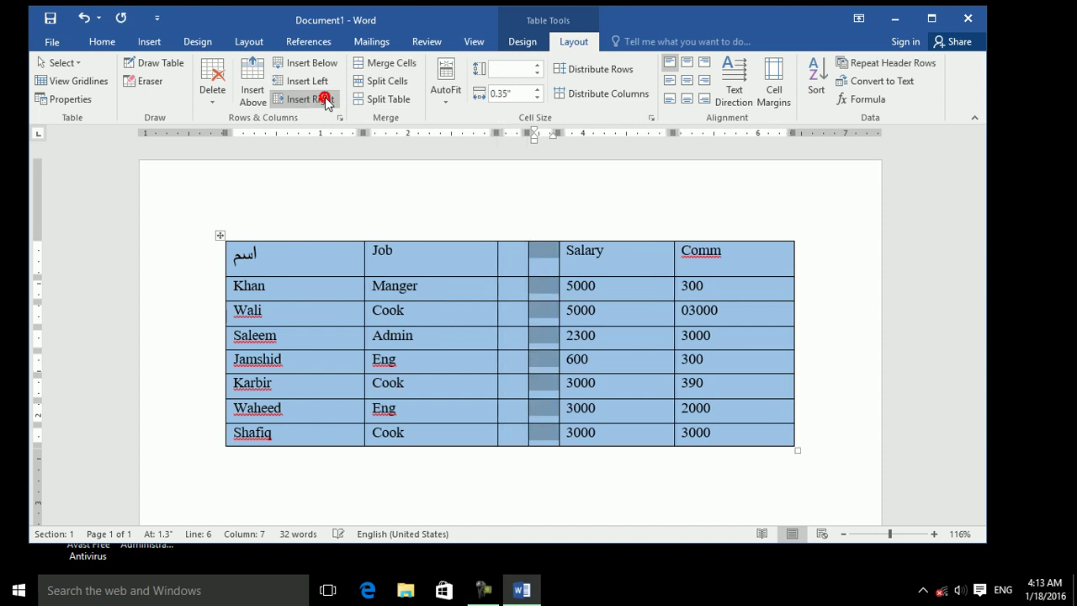
pyautogui.click(325, 99)
pyautogui.hotkey('ctrl', 'z')
pyautogui.hotkey('ctrl', 'z')
pyautogui.hotkey('ctrl', 'z')
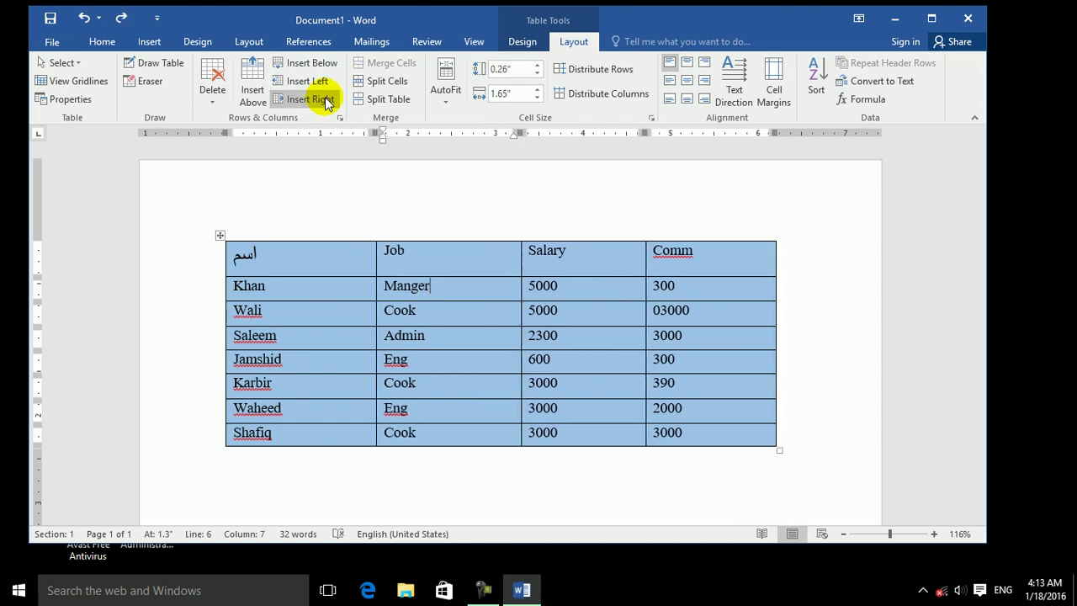
# Check the available options for inserting cells, and close them without inserting anything
pyautogui.click(340, 118)
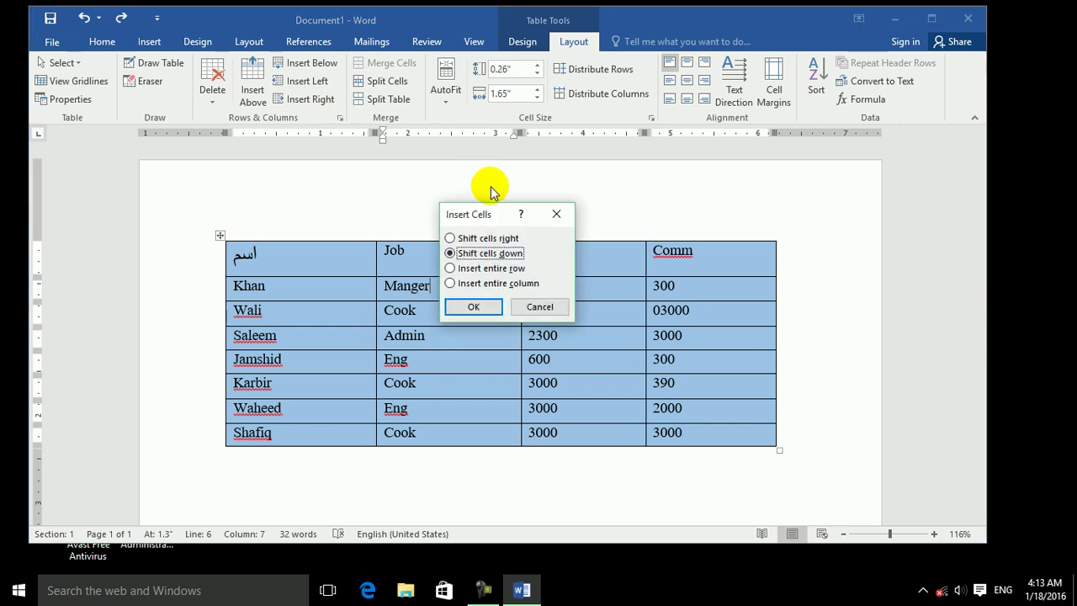
pyautogui.click(556, 216)
pyautogui.click(409, 292)
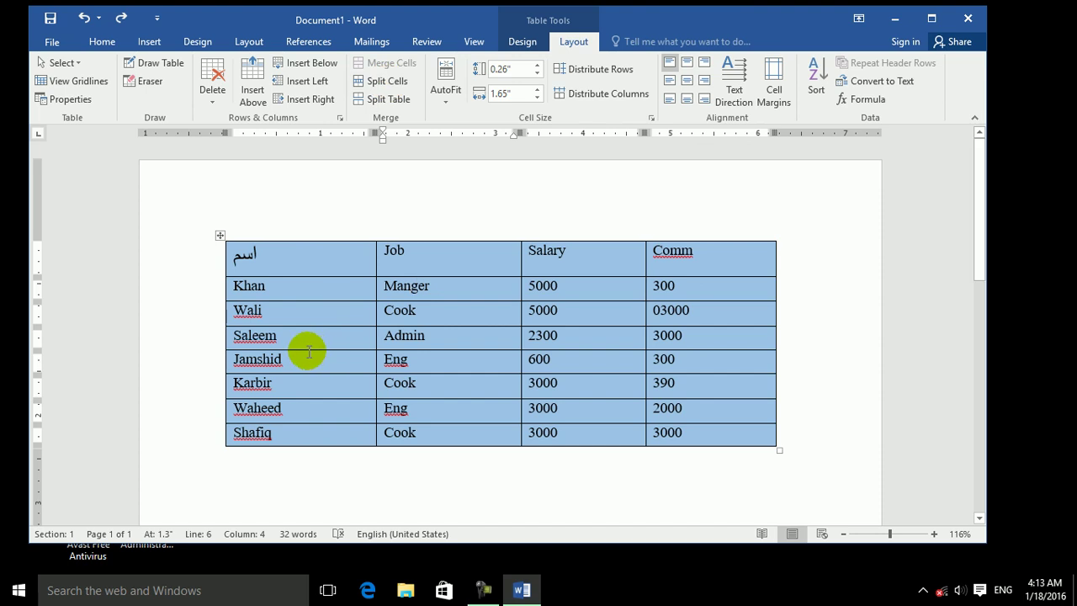
# Add three empty rows at the end of the table, continuing from its last cell
pyautogui.click(730, 437)
pyautogui.press('Tab')
pyautogui.press('Tab')
pyautogui.press('Tab')
pyautogui.press('Tab')
pyautogui.press('Tab')
pyautogui.press('Tab')
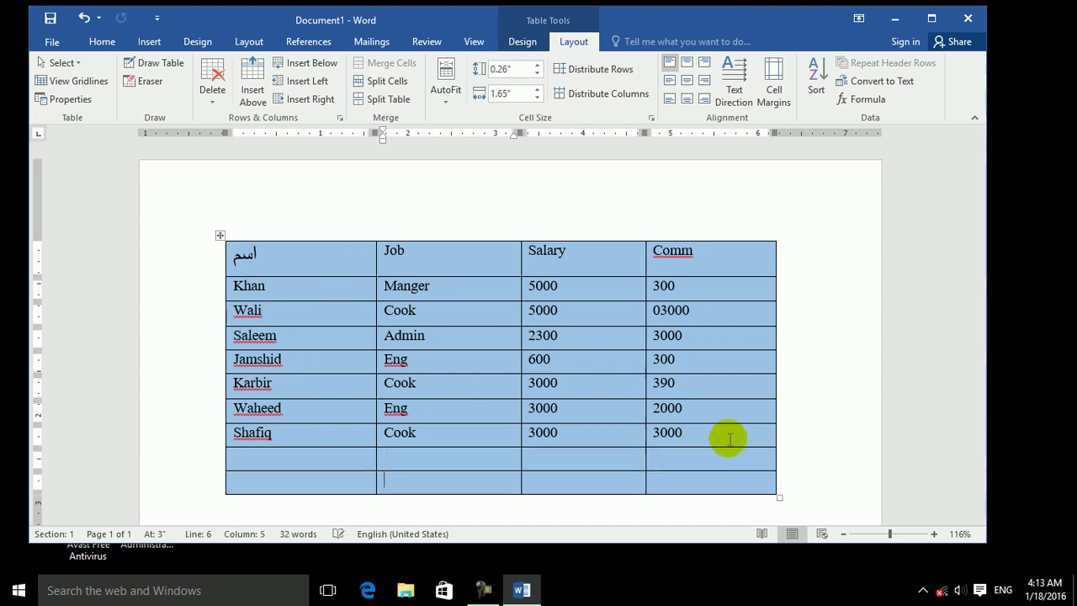
pyautogui.press('Tab')
pyautogui.press('Tab')
pyautogui.press('Tab')
pyautogui.press('Tab')
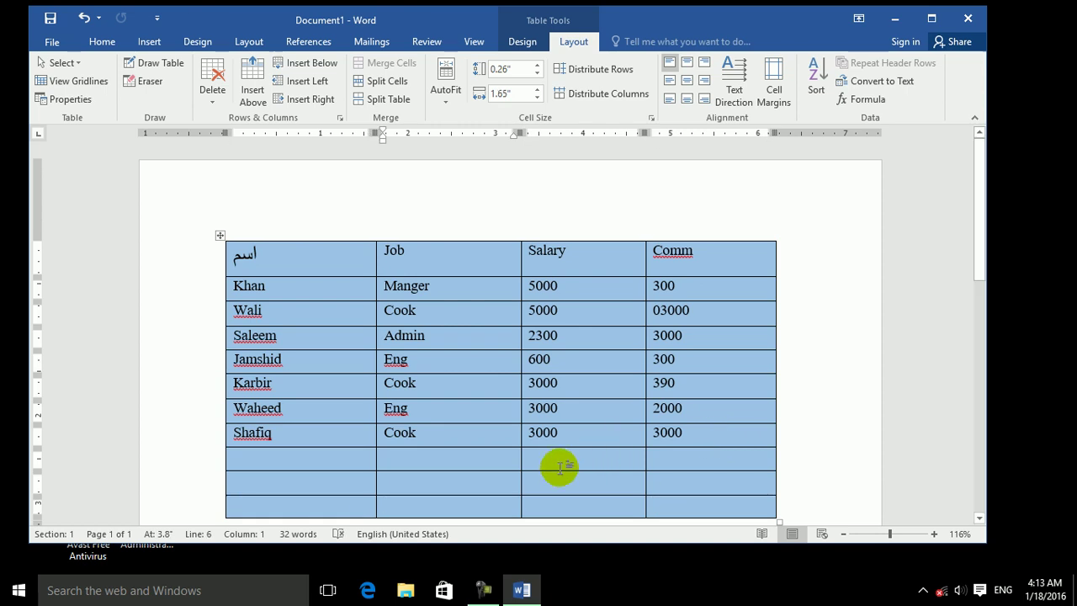
# Merge the Job and Salary cells of the last two rows into one cell, and enter the centered text "Afghanistan:"
pyautogui.moveTo(450, 478); pyautogui.dragTo(584, 505)
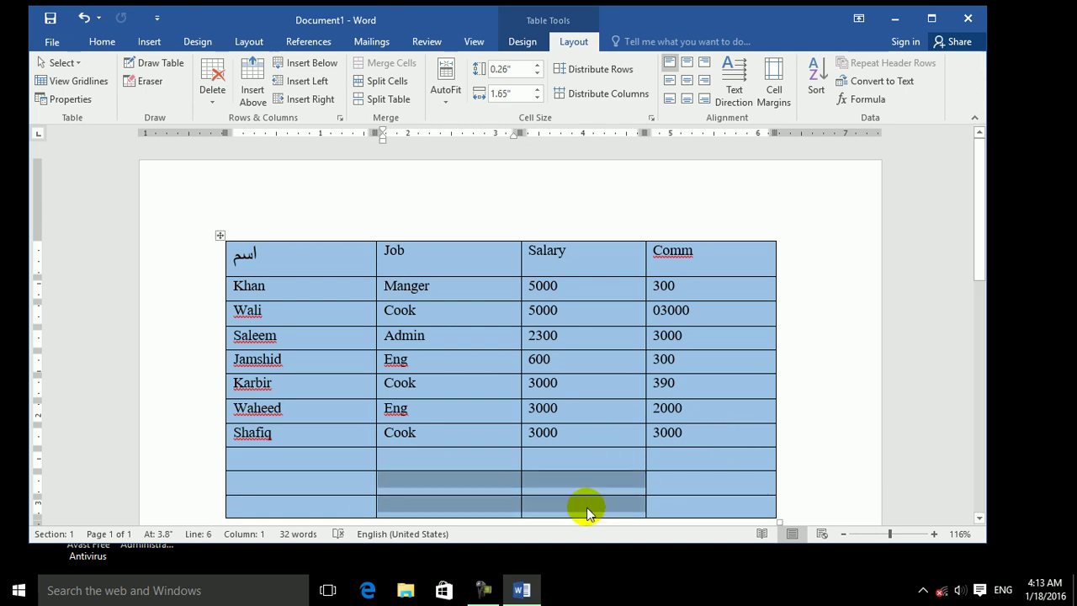
pyautogui.click(383, 63)
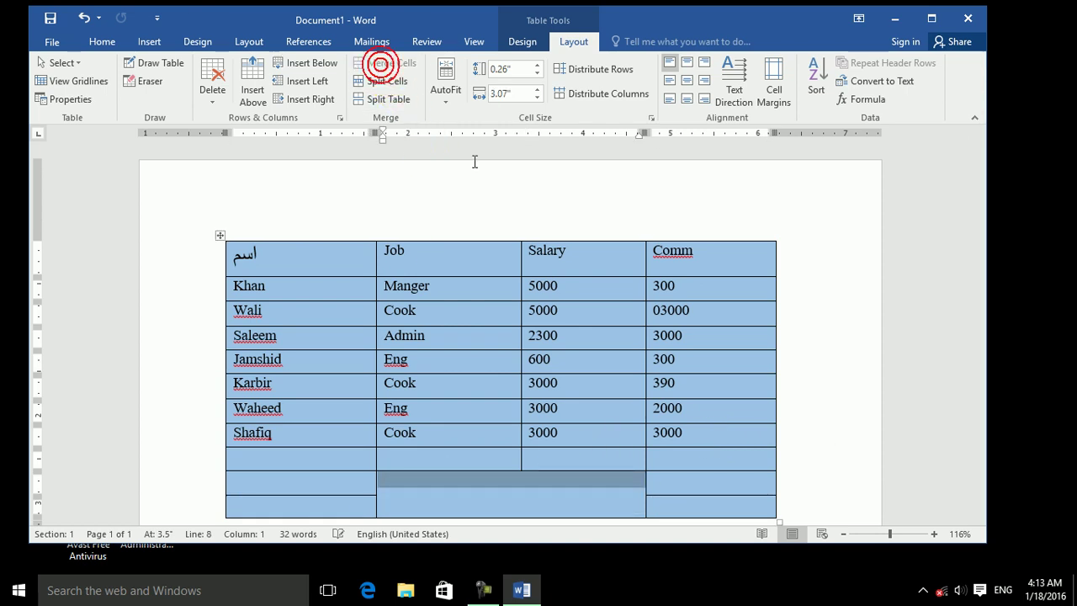
pyautogui.write('fghanistan')
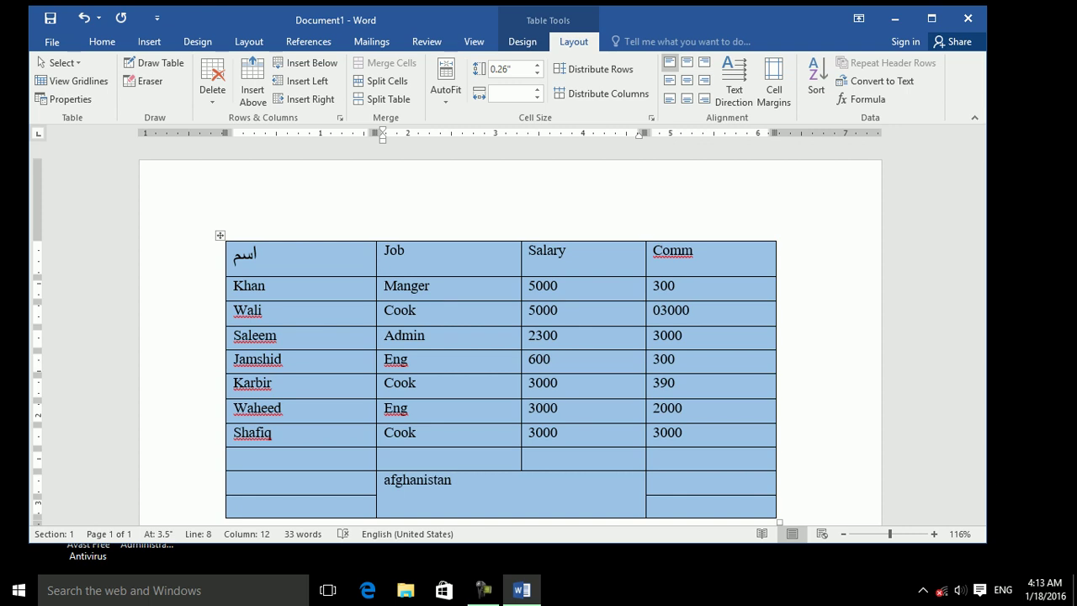
pyautogui.hotkey('ctrl', 'e')
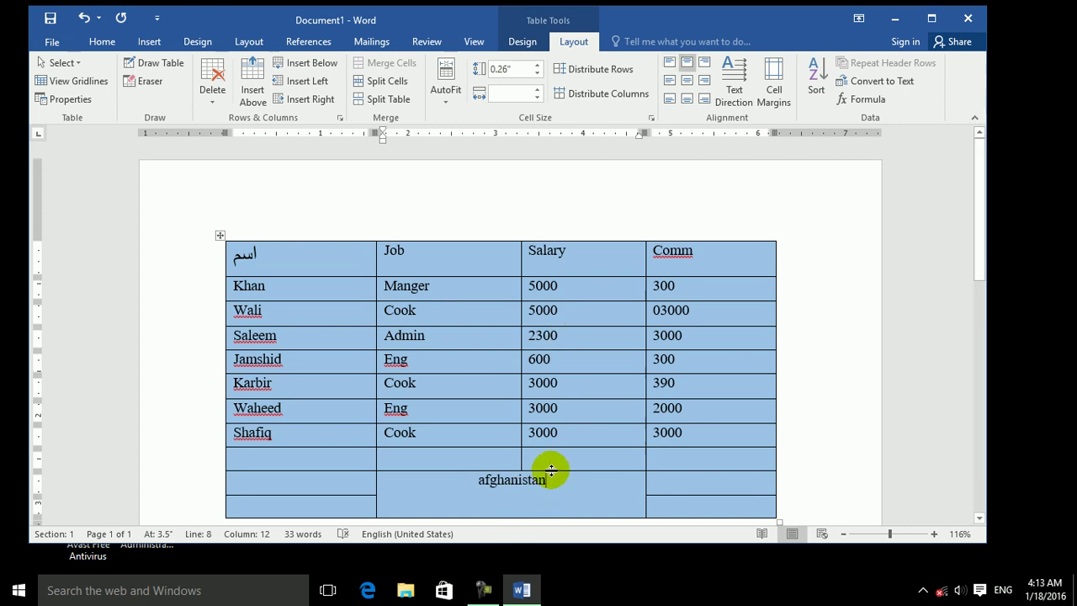
pyautogui.write(':')
# Make the text "Afghanistan:" in the merged cell slightly larger than the other table text
pyautogui.moveTo(554, 480); pyautogui.dragTo(439, 482)
pyautogui.hotkey('ctrl', 'shift', '.')
pyautogui.hotkey('ctrl', 'shift', '.')
pyautogui.hotkey('ctrl', 'shift', '.')
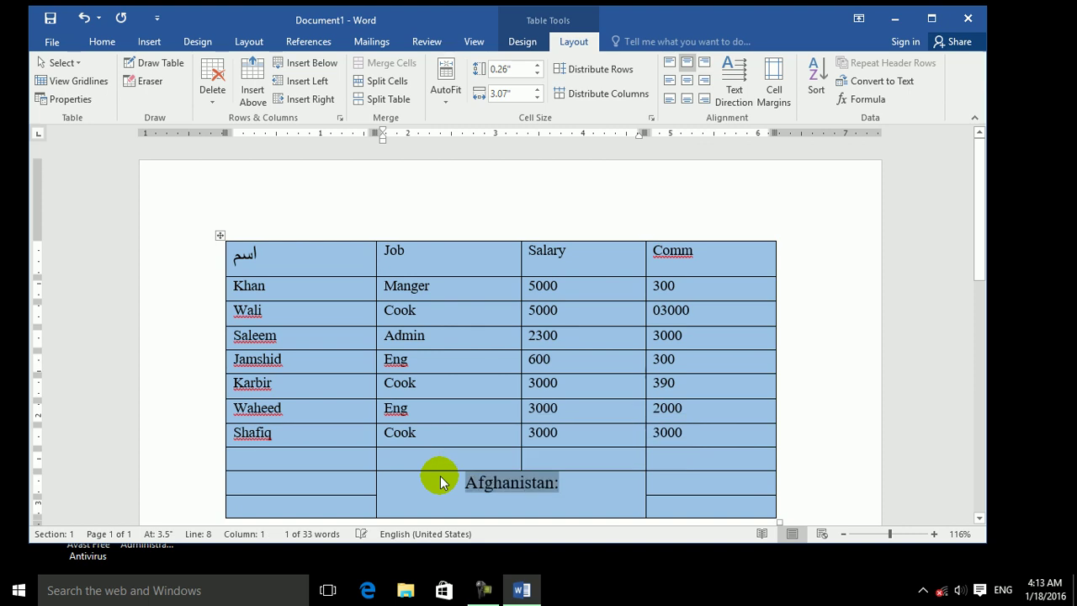
pyautogui.hotkey('ctrl', 'shift', '.')
pyautogui.hotkey('ctrl', 'shift', ',')
pyautogui.hotkey('ctrl', 'shift', ',')
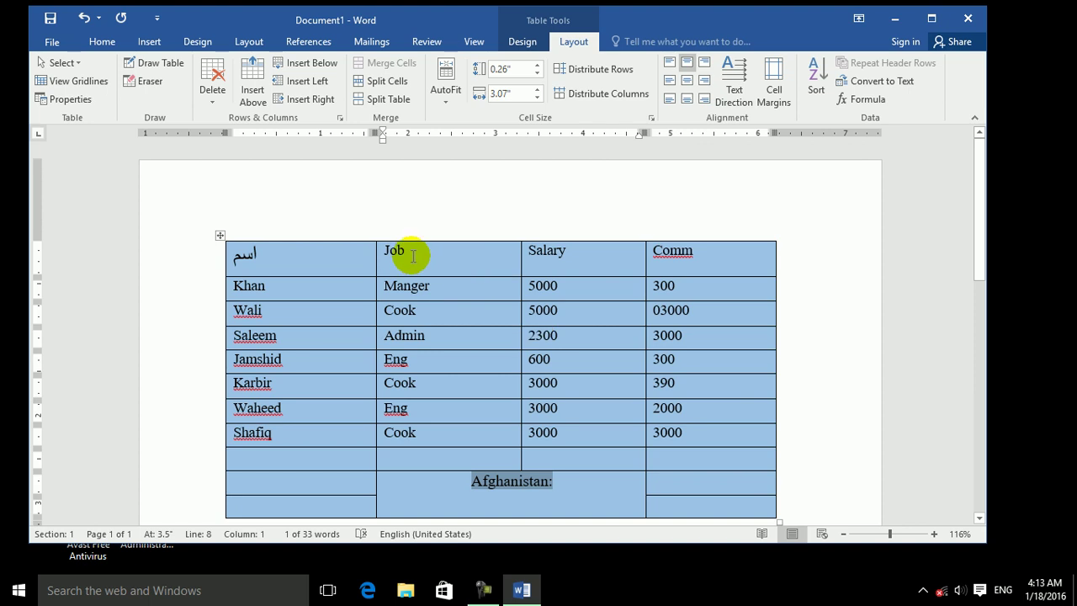
# Move the whole table up to the top edge of the page, and undo the move
pyautogui.moveTo(217, 239); pyautogui.dragTo(211, 188)
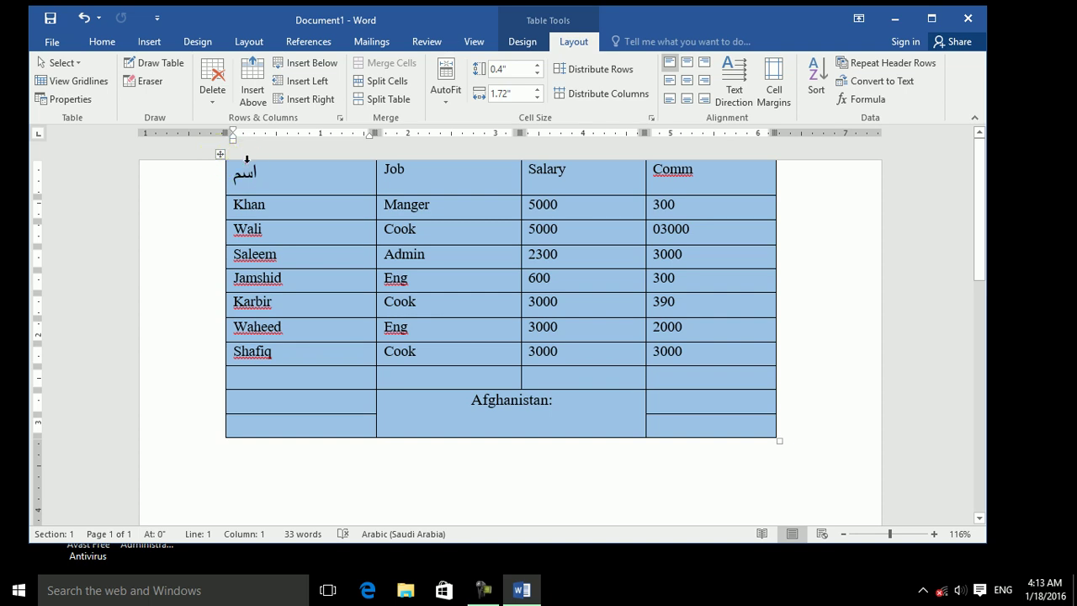
pyautogui.click(219, 154)
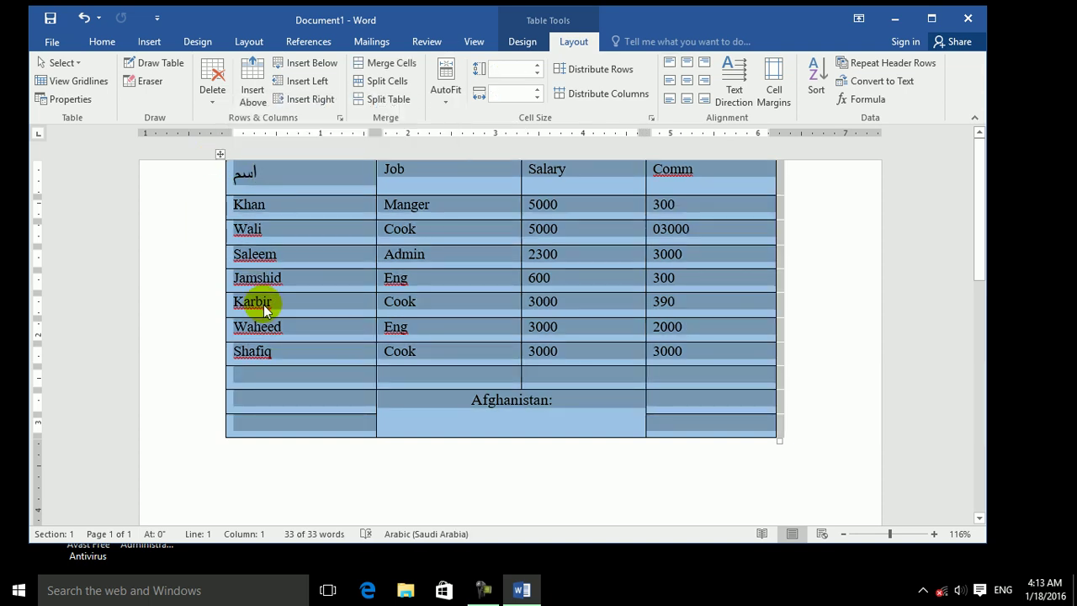
pyautogui.hotkey('ctrl', 'z')
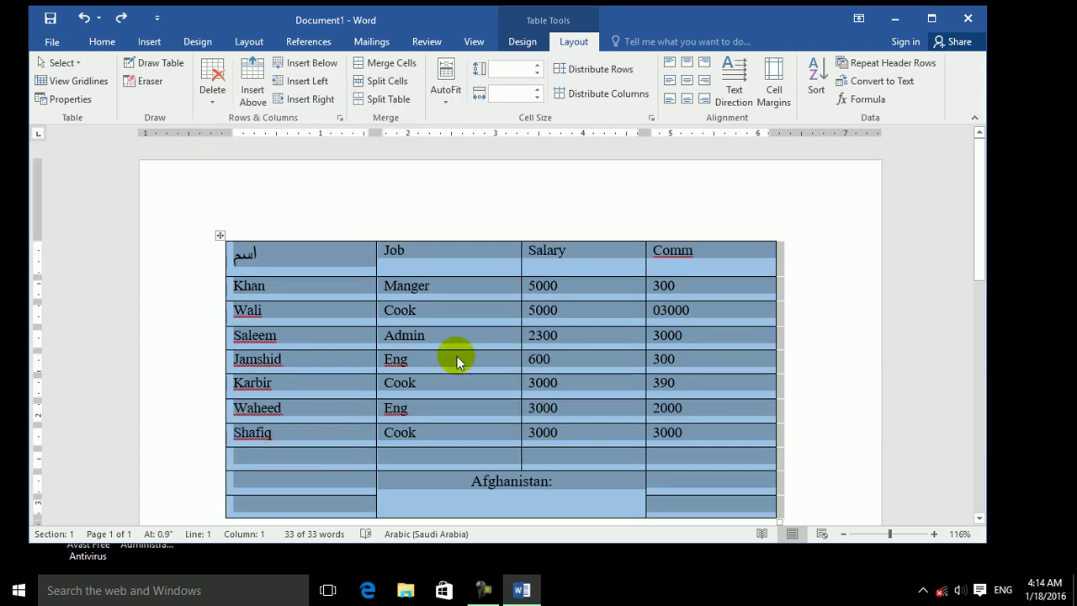
# Split the first cell of the second-to-last row into four columns and one row
pyautogui.click(480, 309)
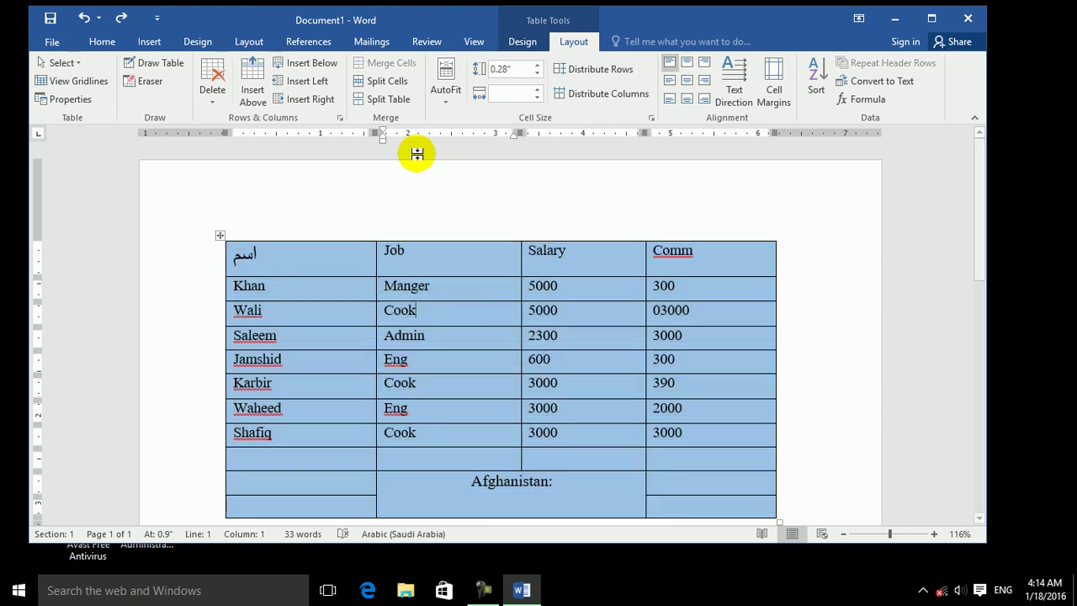
pyautogui.click(339, 480)
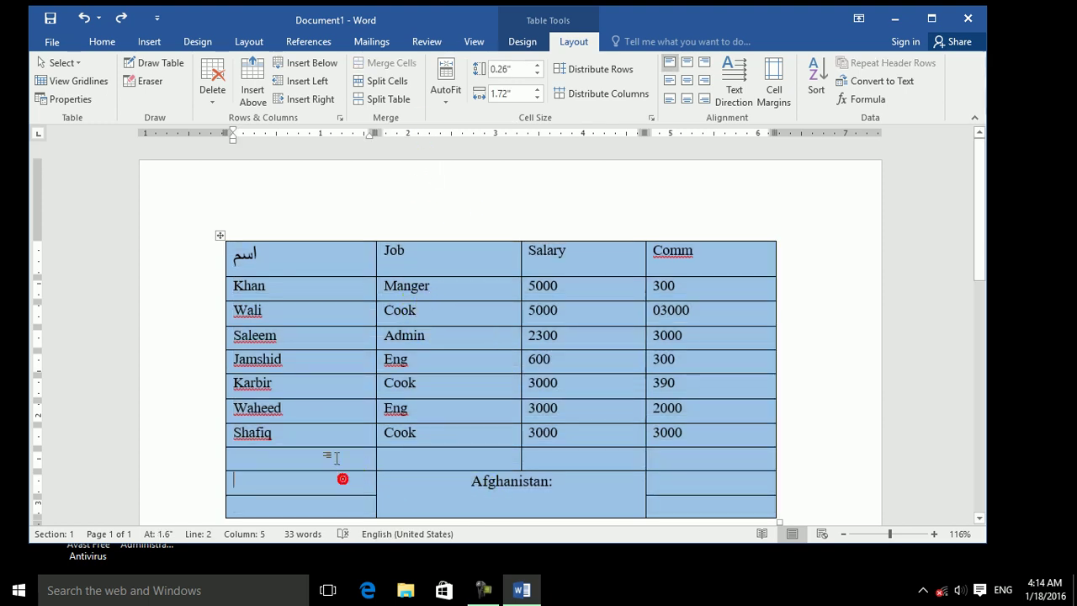
pyautogui.click(385, 81)
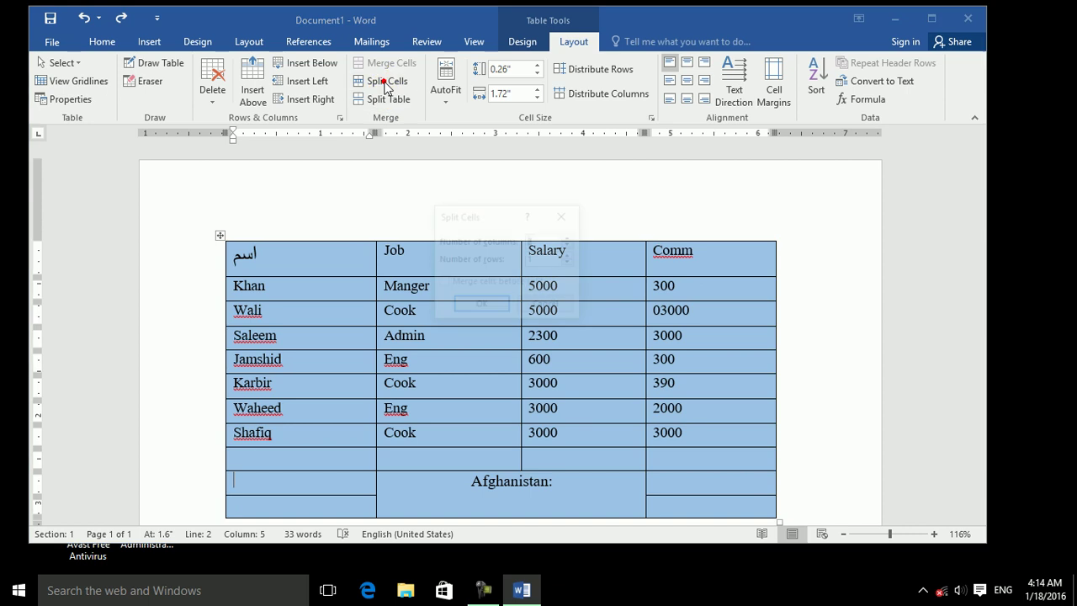
pyautogui.click(571, 239)
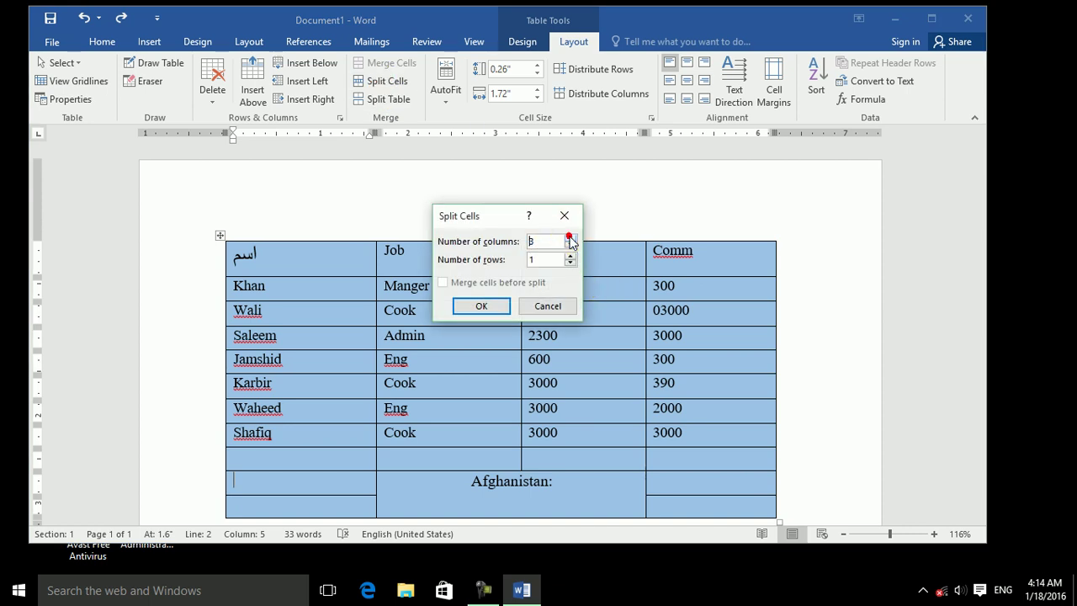
pyautogui.click(482, 305)
pyautogui.click(310, 484)
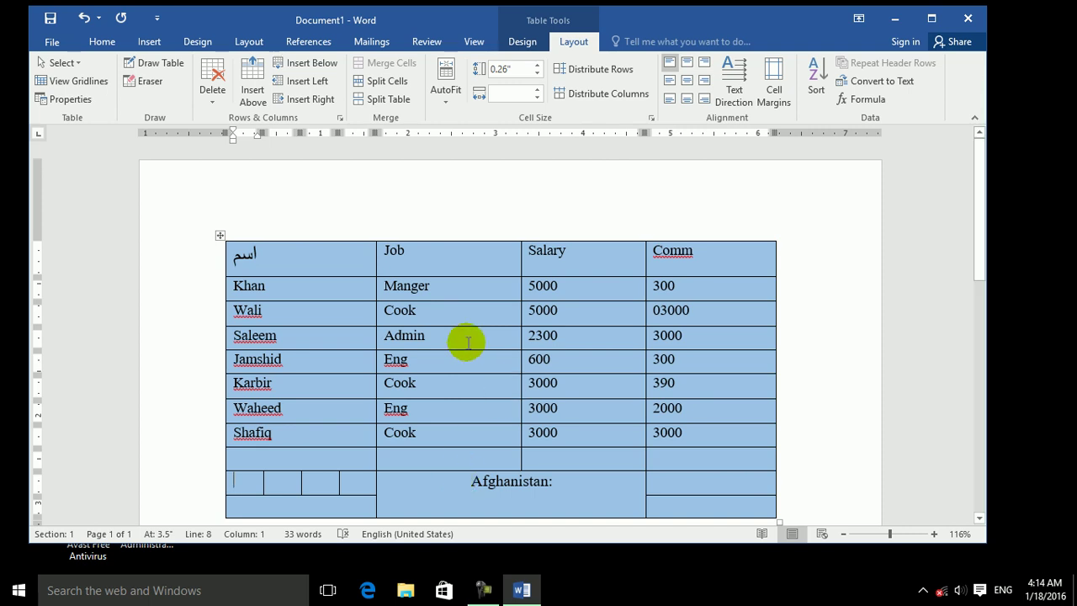
# Split the table in two at its fifth row, and undo both this split and the cell split
pyautogui.click(440, 367)
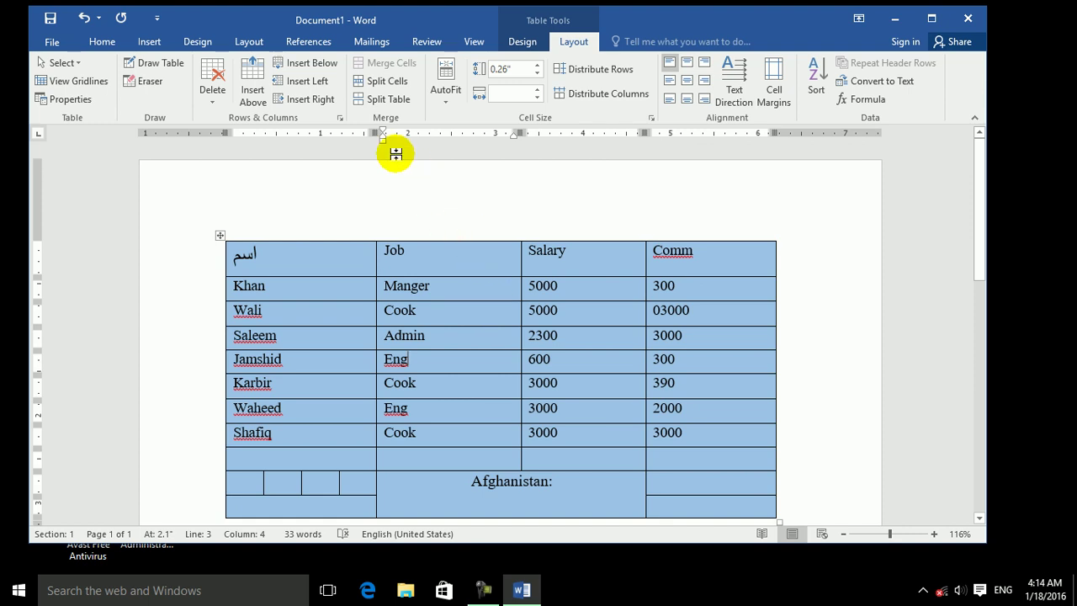
pyautogui.click(386, 100)
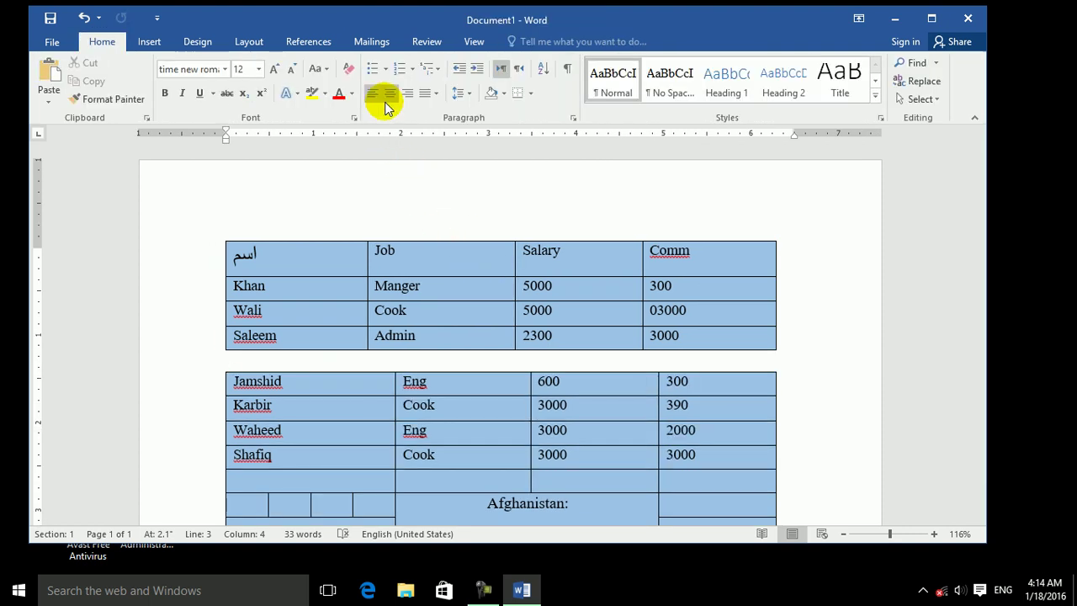
pyautogui.hotkey('ctrl', 'z')
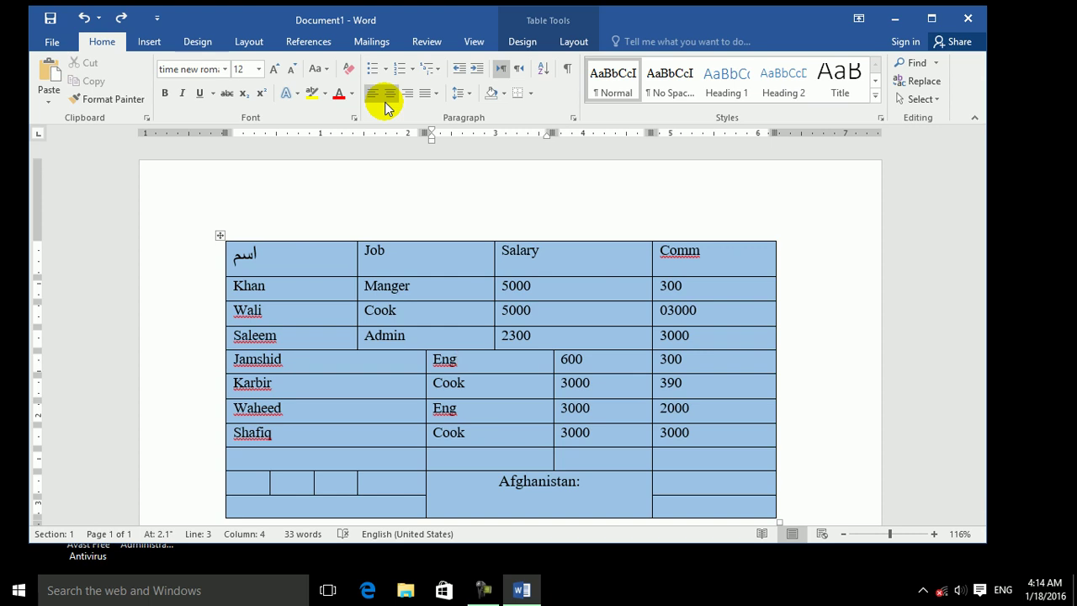
pyautogui.hotkey('ctrl', 'z')
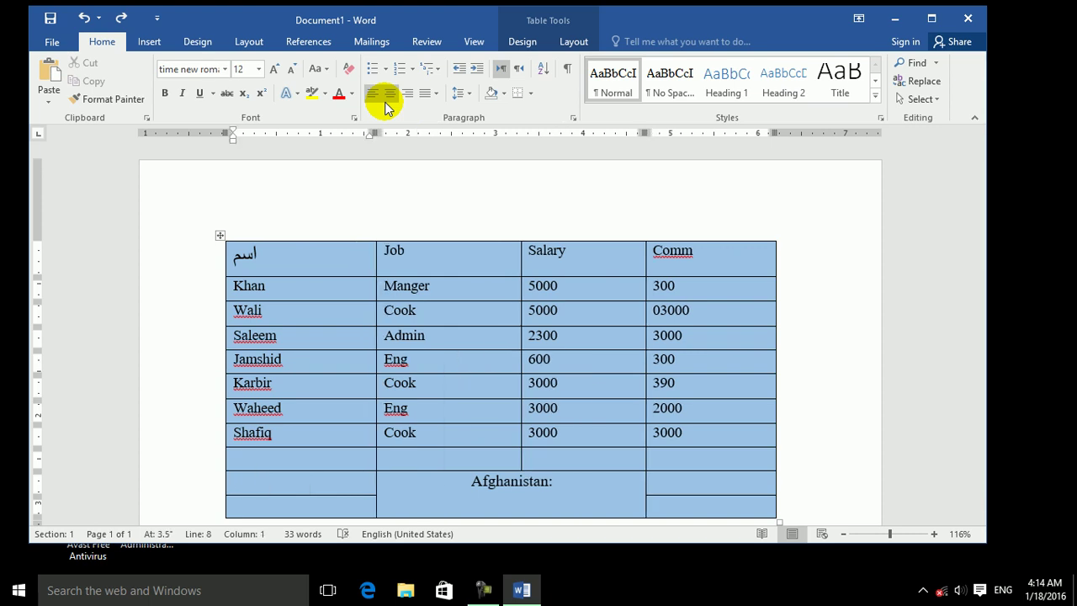
# AutoFit the table to its contents, and then AutoFit it to the window width
pyautogui.click(574, 42)
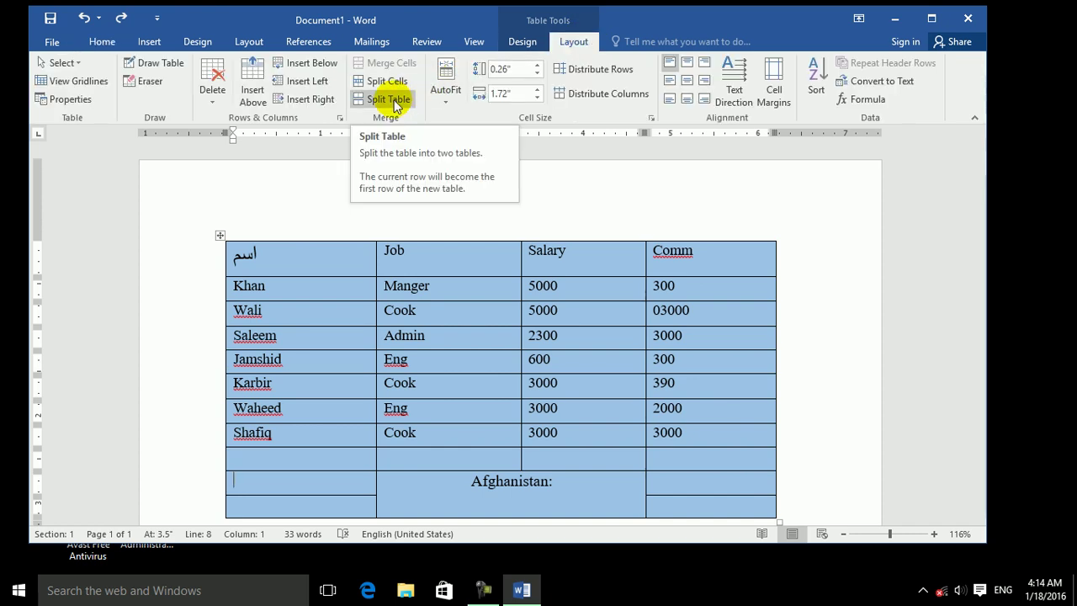
pyautogui.click(458, 337)
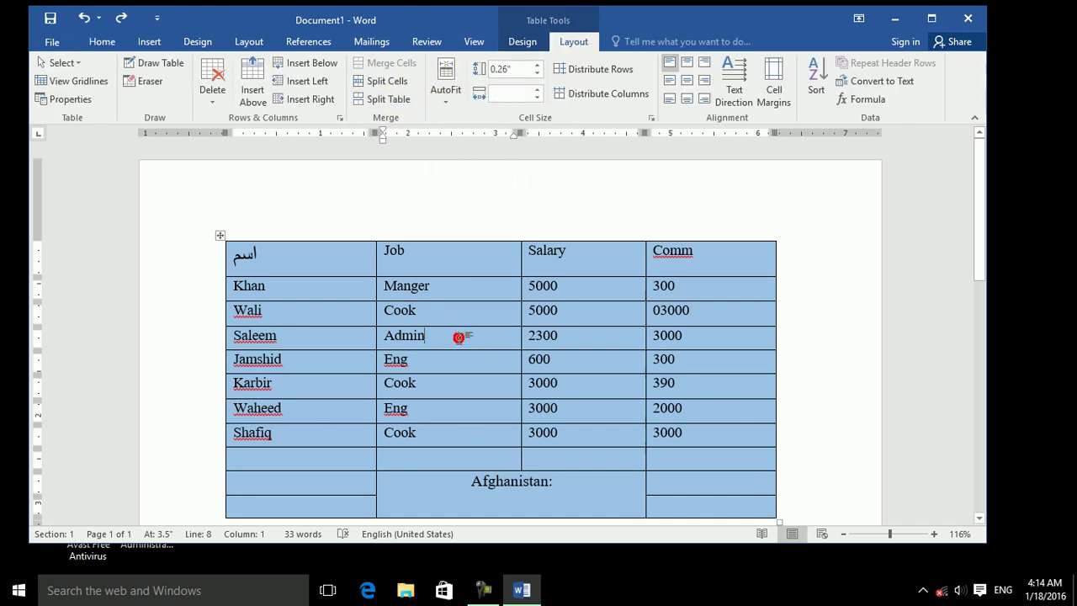
pyautogui.click(446, 98)
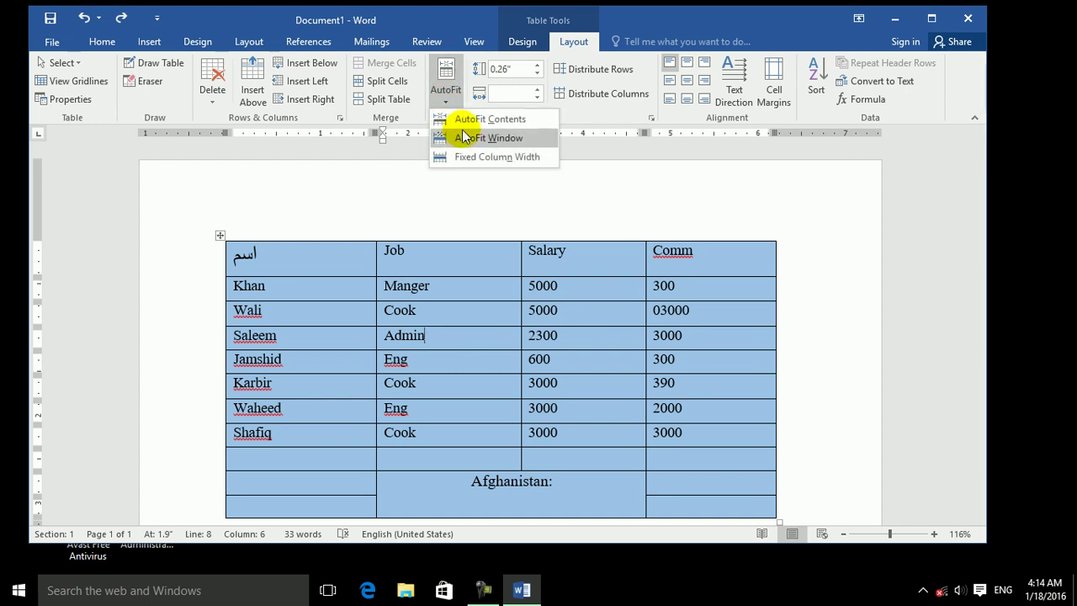
pyautogui.click(462, 119)
pyautogui.click(446, 93)
pyautogui.click(458, 140)
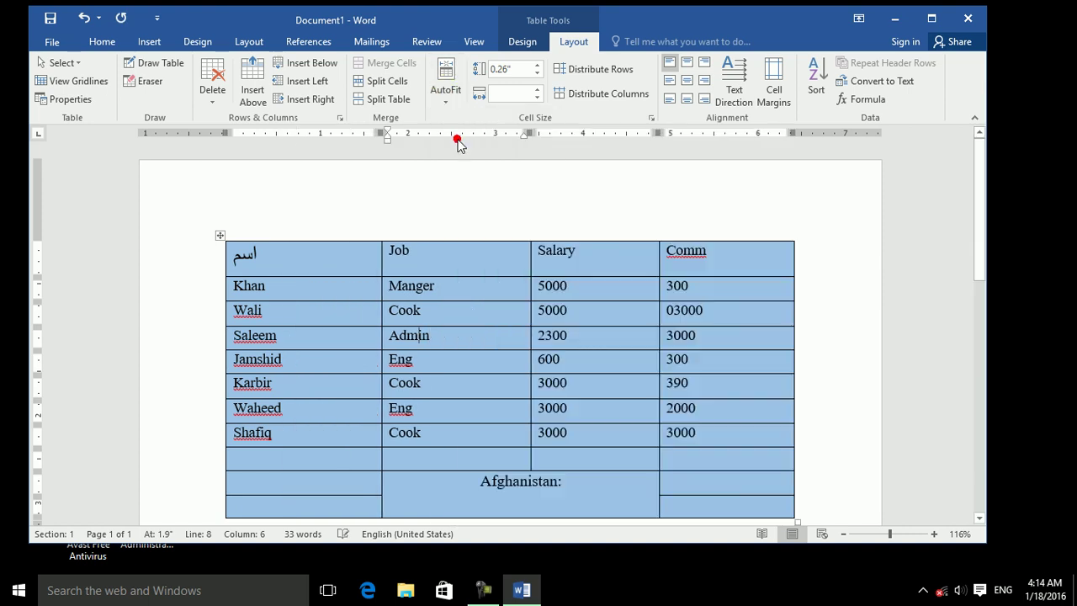
pyautogui.click(451, 99)
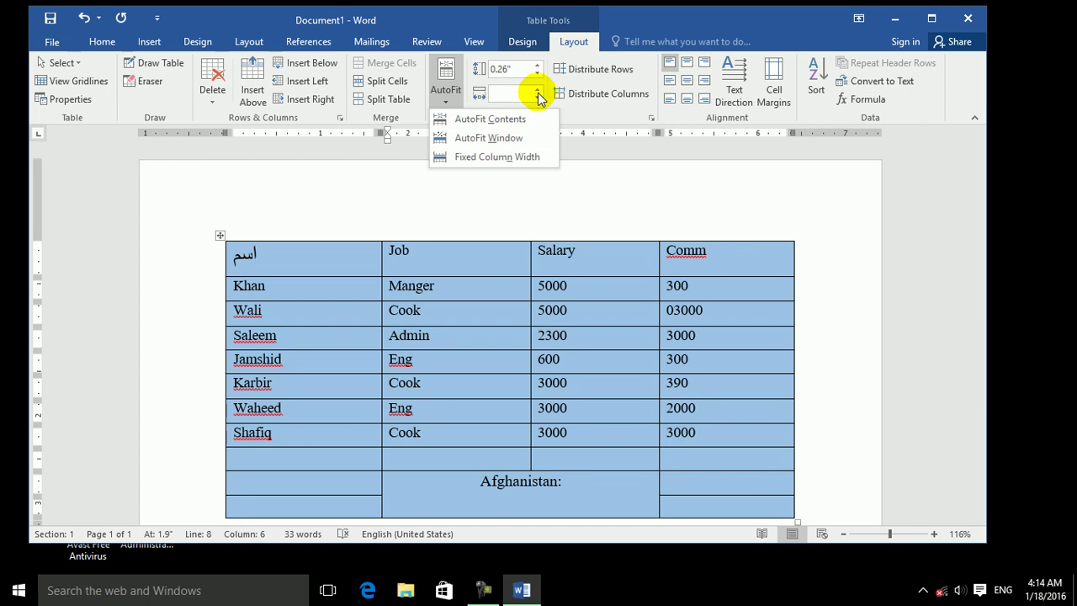
# Set the height of the first row below the header to 0.7"
pyautogui.click(596, 291)
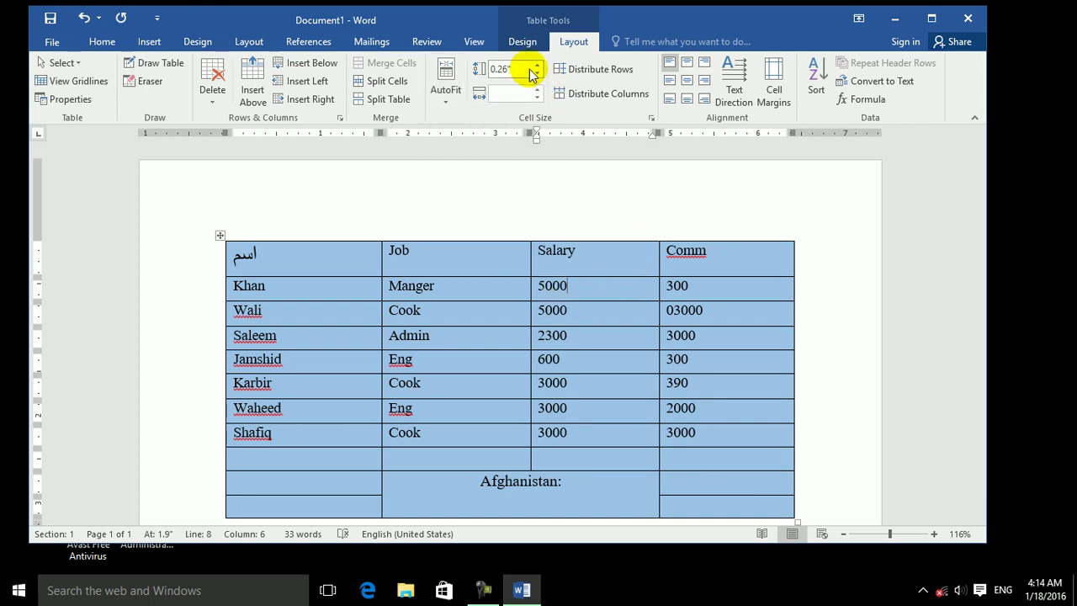
pyautogui.click(536, 66)
pyautogui.click(536, 66)
pyautogui.click(536, 65)
pyautogui.click(536, 66)
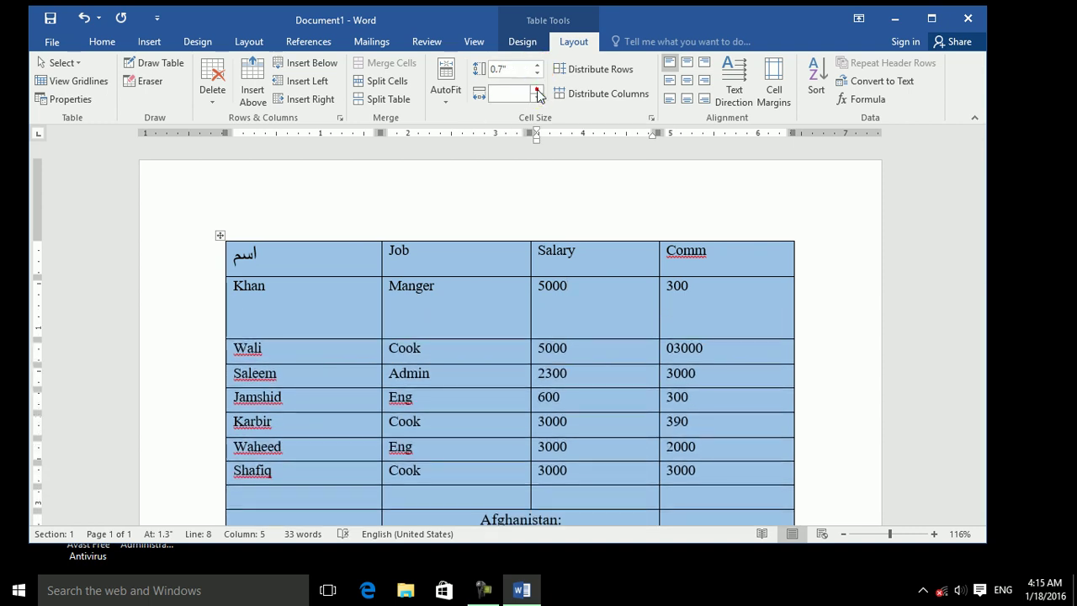
# Try to change the width of the Salary column, and undo the resizing
pyautogui.click(536, 95)
pyautogui.click(537, 94)
pyautogui.click(537, 94)
pyautogui.click(537, 94)
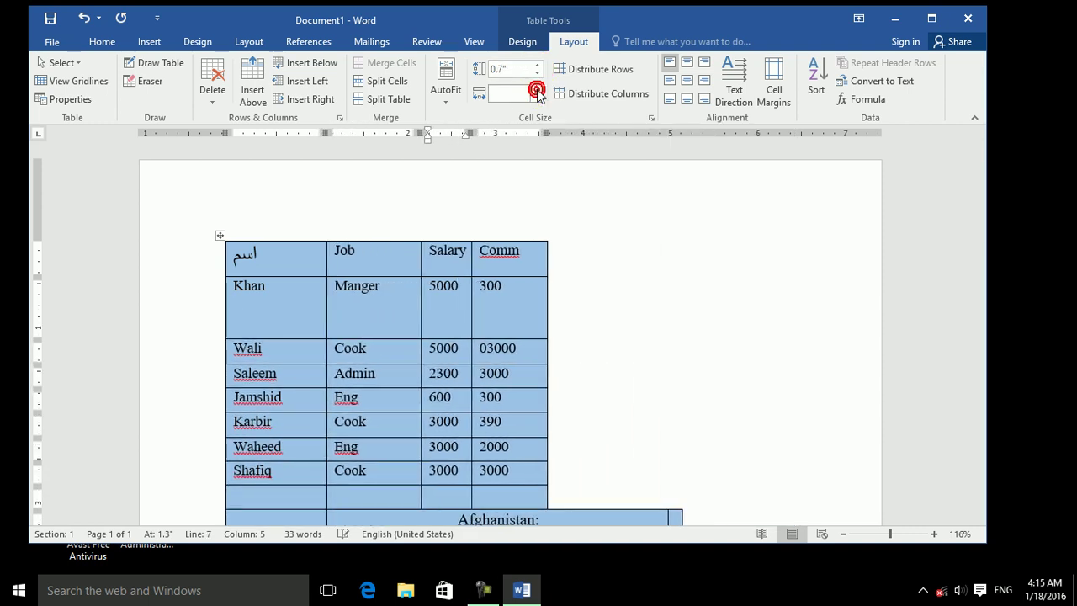
pyautogui.click(538, 99)
pyautogui.click(537, 100)
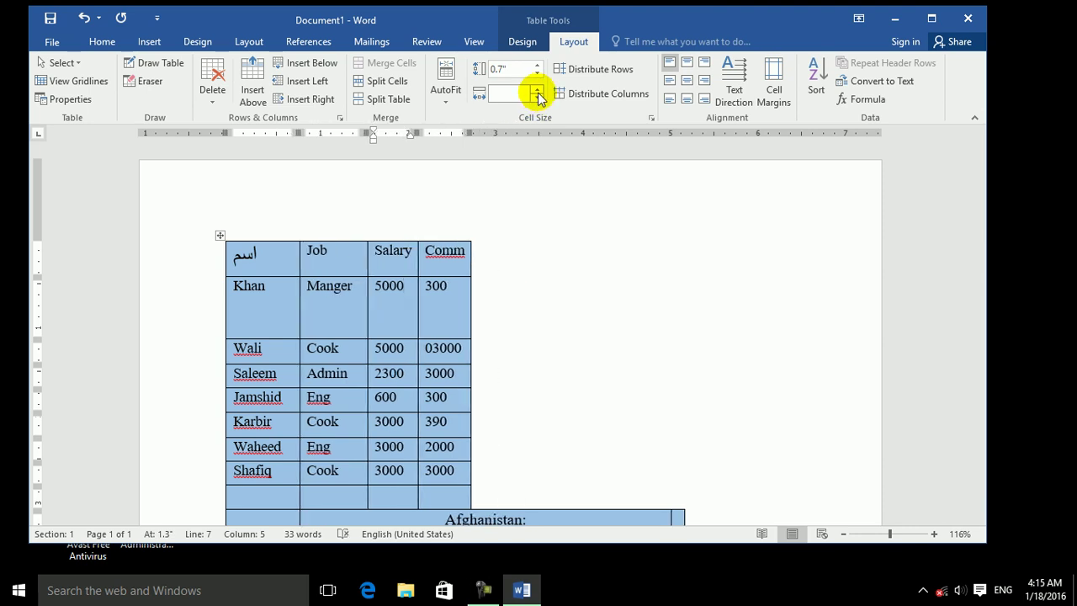
pyautogui.click(537, 99)
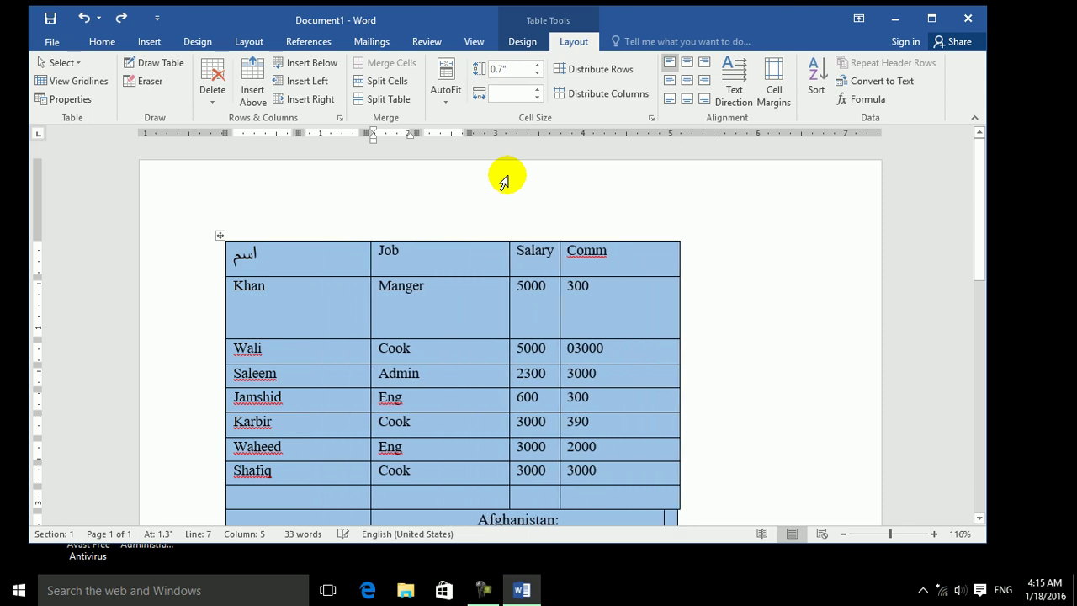
# Replace the entire document content with the copied compact table that has a header and seven employee rows
pyautogui.hotkey('ctrl', 'a')
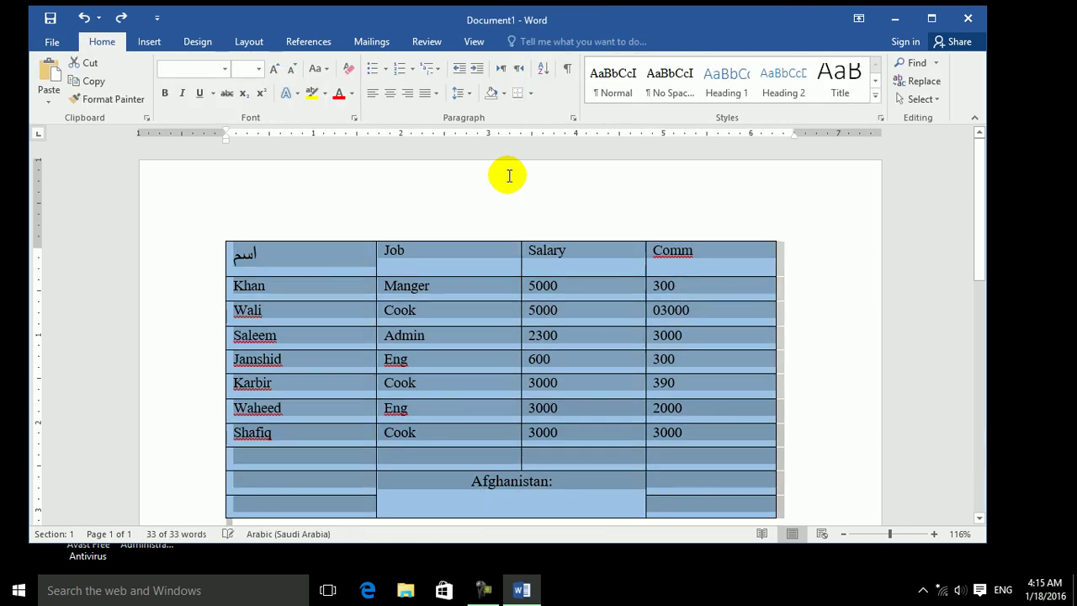
pyautogui.write('اسم\tJob\tSalary\tComm Khan\tManger\t5000\t300 Wali\tCook\t5000\t03000 Saleem\tAdmin\t2300\t3000 Jamshid\tEng\t600\t300 Karbir\tCook\t3000\t390 Waheed\tEng\t3000\t2000 Shafiq\tCook\t3000\t3000')
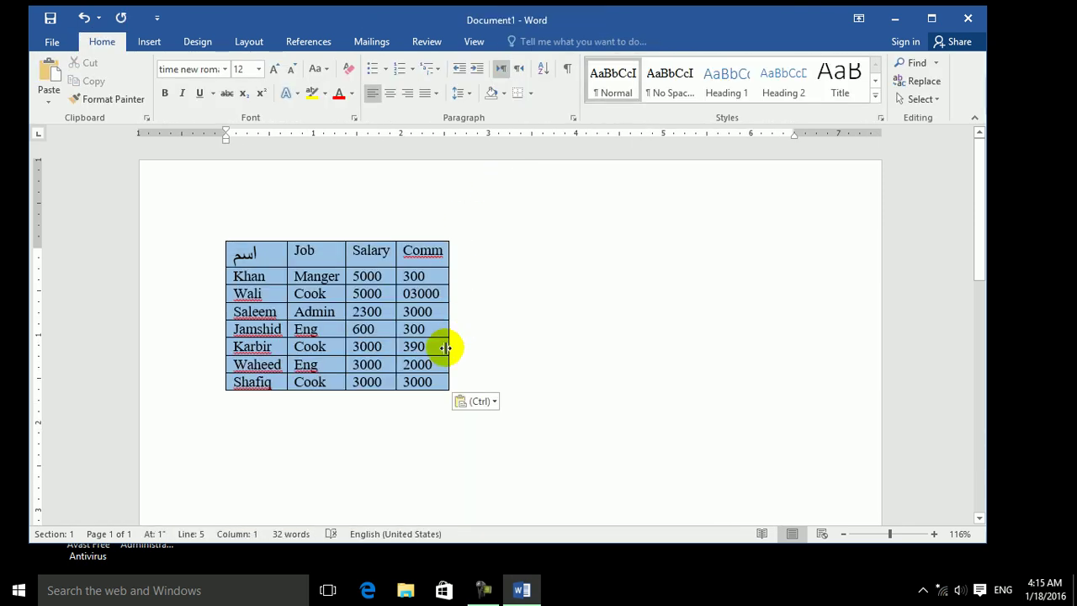
# Set the first row below the header to a height of 0.7" and the Salary column to a width of 1.5"
pyautogui.click(368, 276)
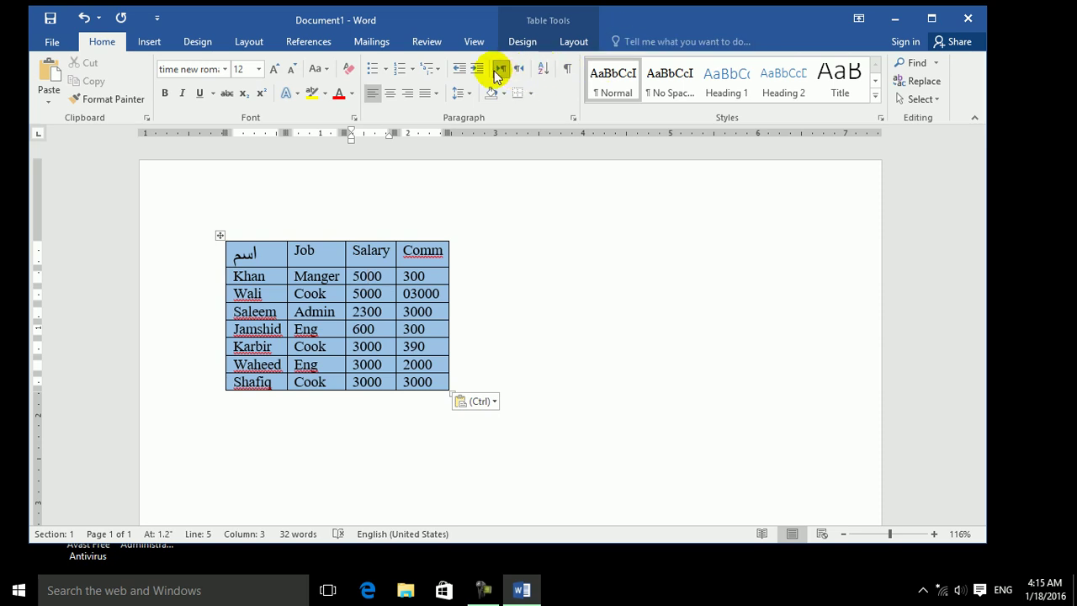
pyautogui.click(573, 42)
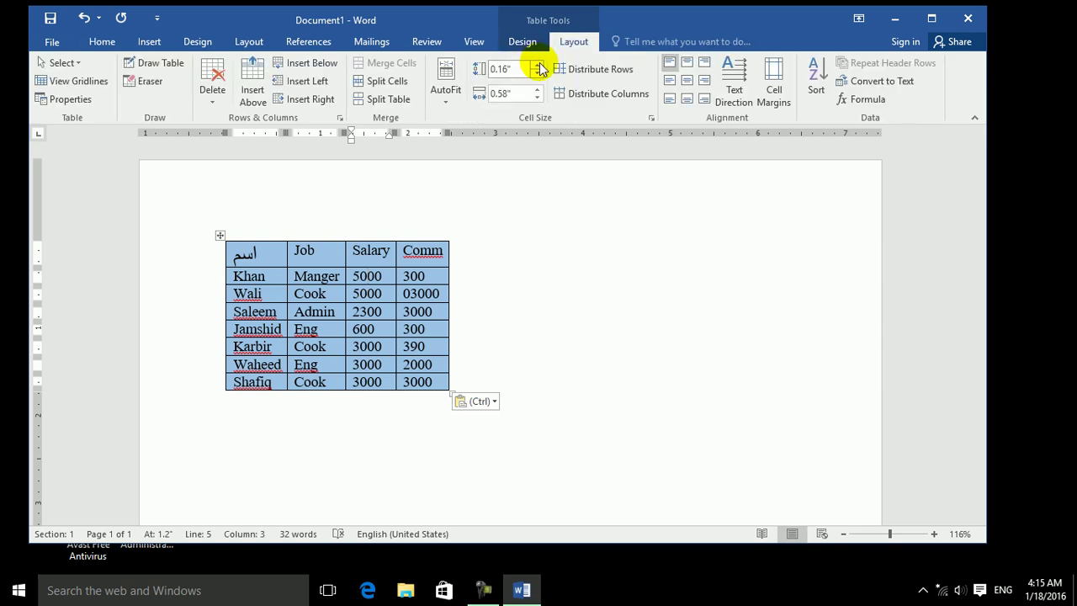
pyautogui.click(537, 65)
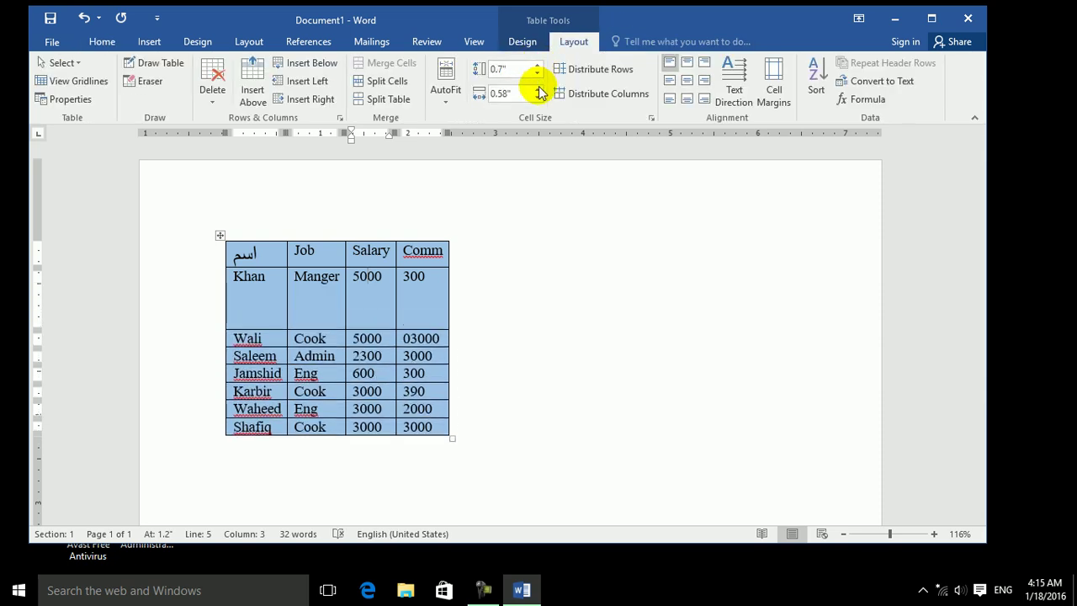
pyautogui.click(538, 89)
pyautogui.click(538, 89)
pyautogui.click(538, 89)
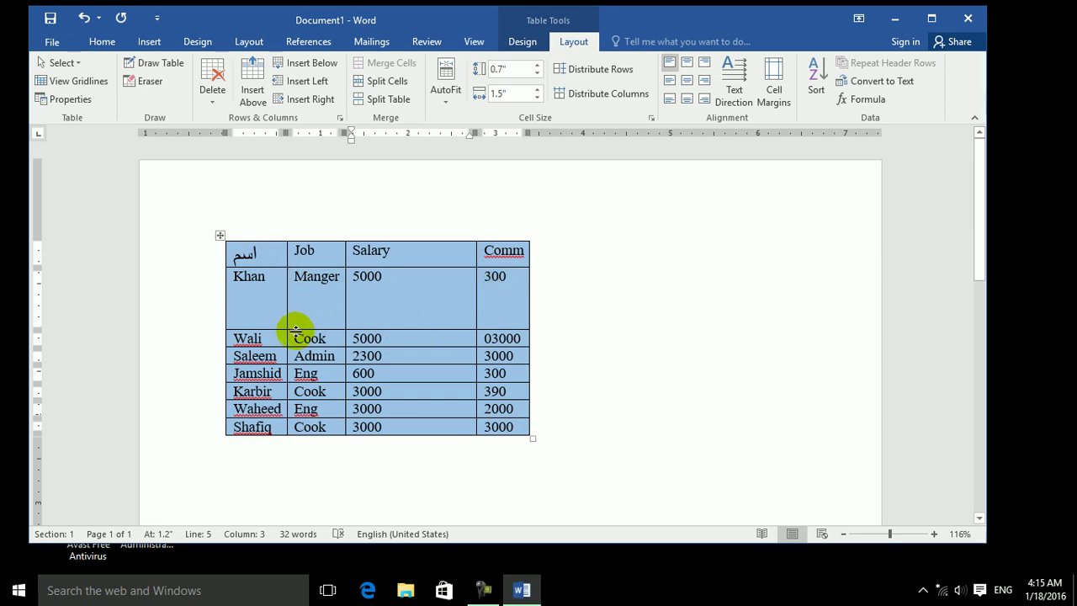
# Distribute the table's rows to equal heights and its columns to equal widths
pyautogui.click(610, 69)
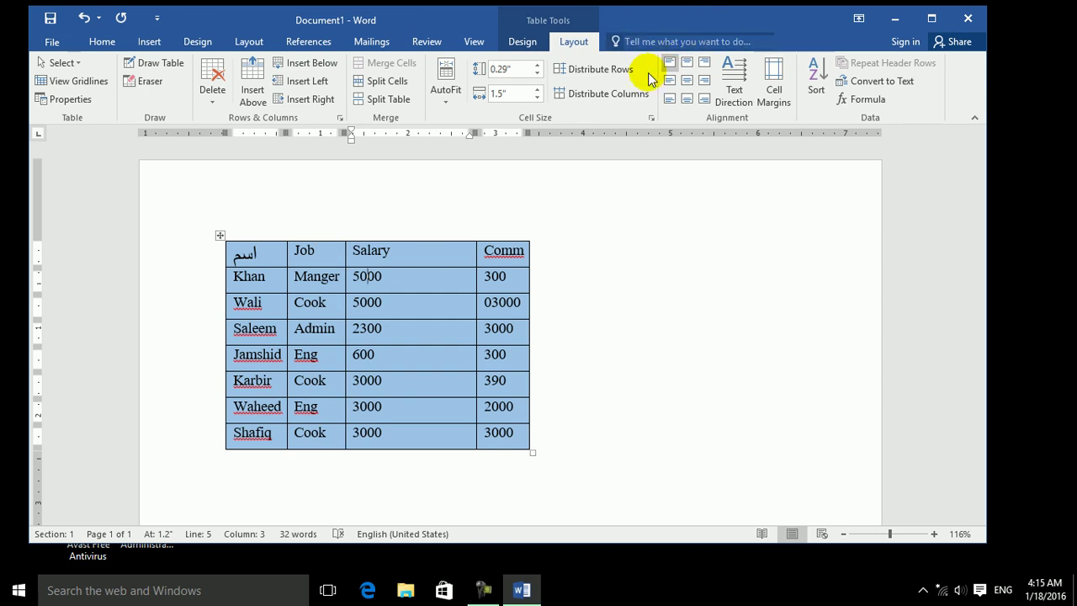
pyautogui.click(613, 94)
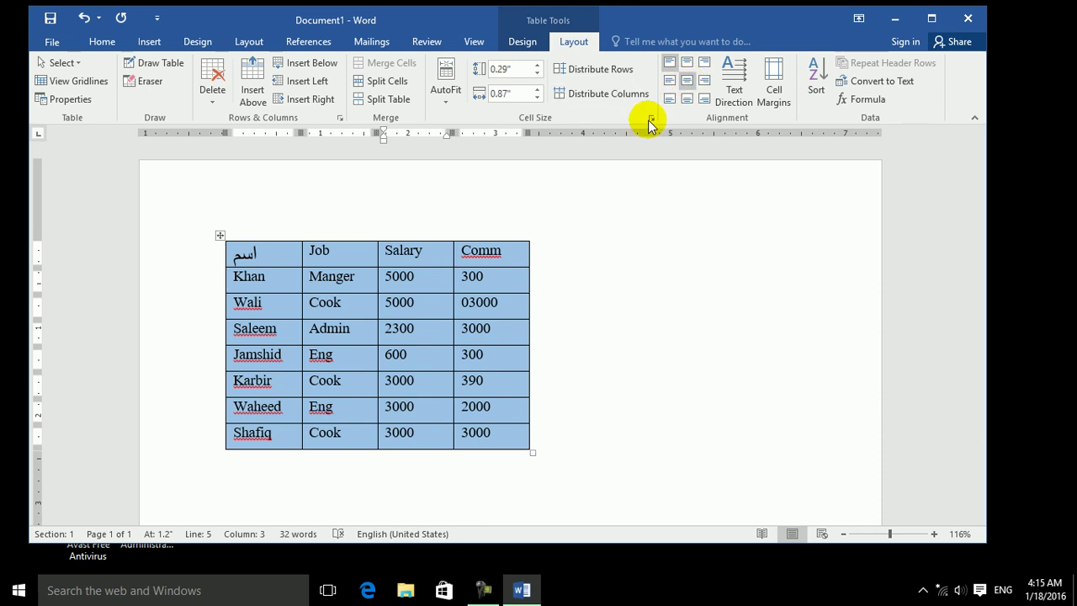
# Increase the height of the first row below the header to 0.9"
pyautogui.click(442, 275)
pyautogui.click(536, 66)
pyautogui.click(536, 66)
pyautogui.click(536, 66)
pyautogui.click(536, 66)
pyautogui.click(536, 66)
pyautogui.click(536, 66)
# Widen the Salary column to 1.6"
pyautogui.click(539, 90)
pyautogui.click(538, 89)
pyautogui.click(539, 89)
pyautogui.click(538, 89)
pyautogui.click(538, 89)
pyautogui.click(539, 89)
pyautogui.click(539, 89)
pyautogui.click(539, 90)
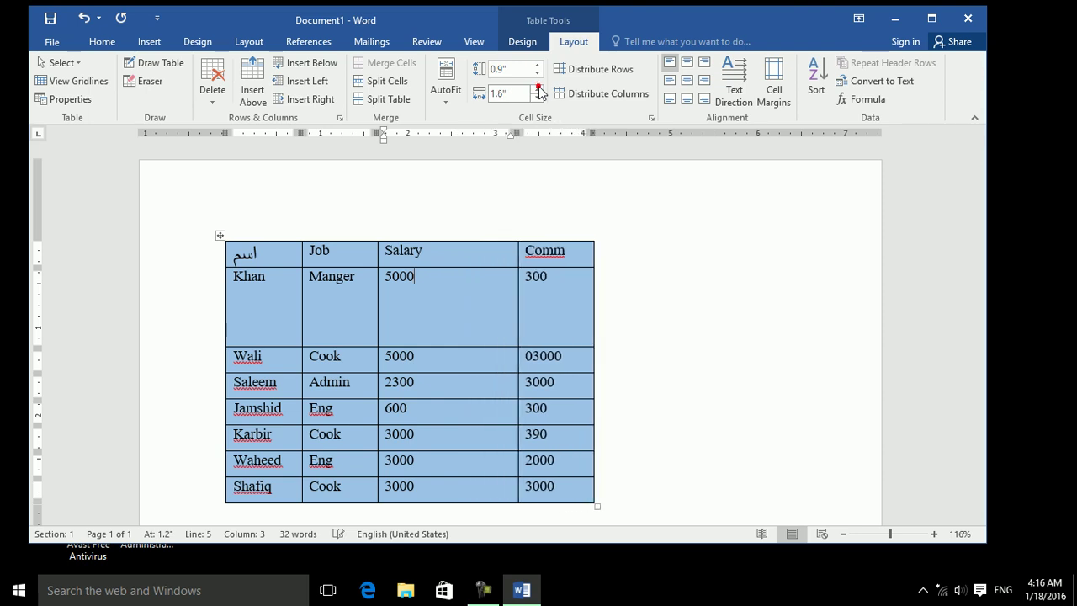
# Try several top, middle and bottom alignments for the 5000 in the enlarged Salary cell, and center it both horizontally and vertically
pyautogui.click(687, 63)
pyautogui.click(705, 63)
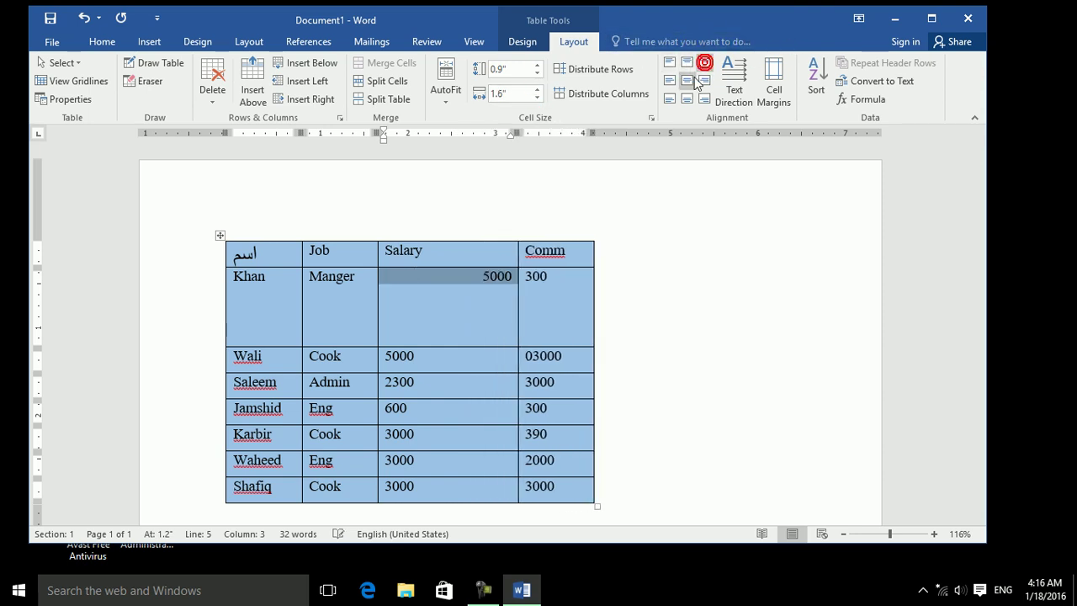
pyautogui.click(688, 79)
pyautogui.click(687, 99)
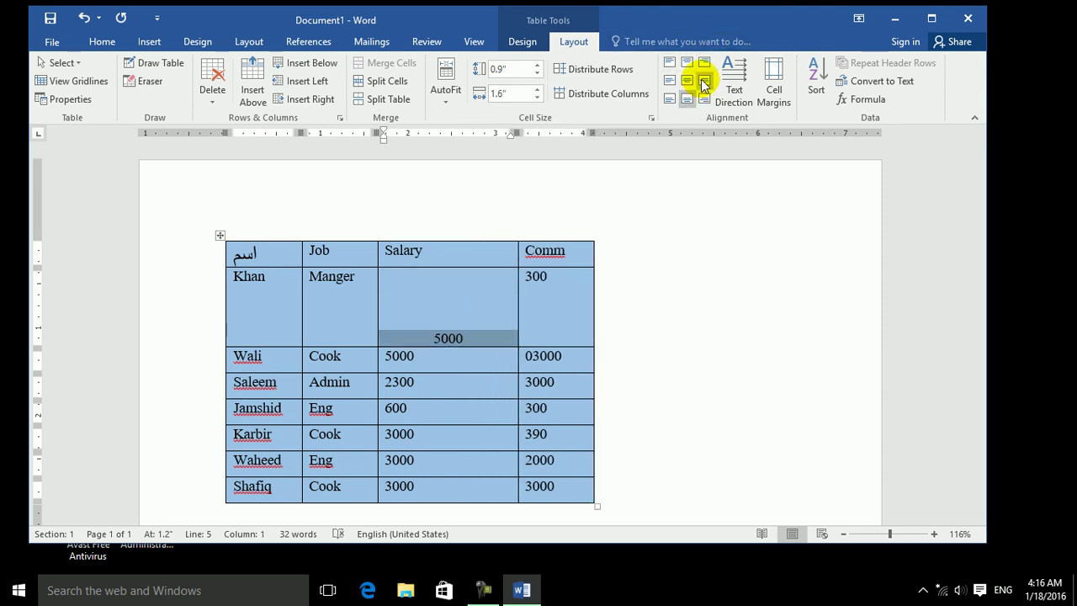
pyautogui.click(704, 80)
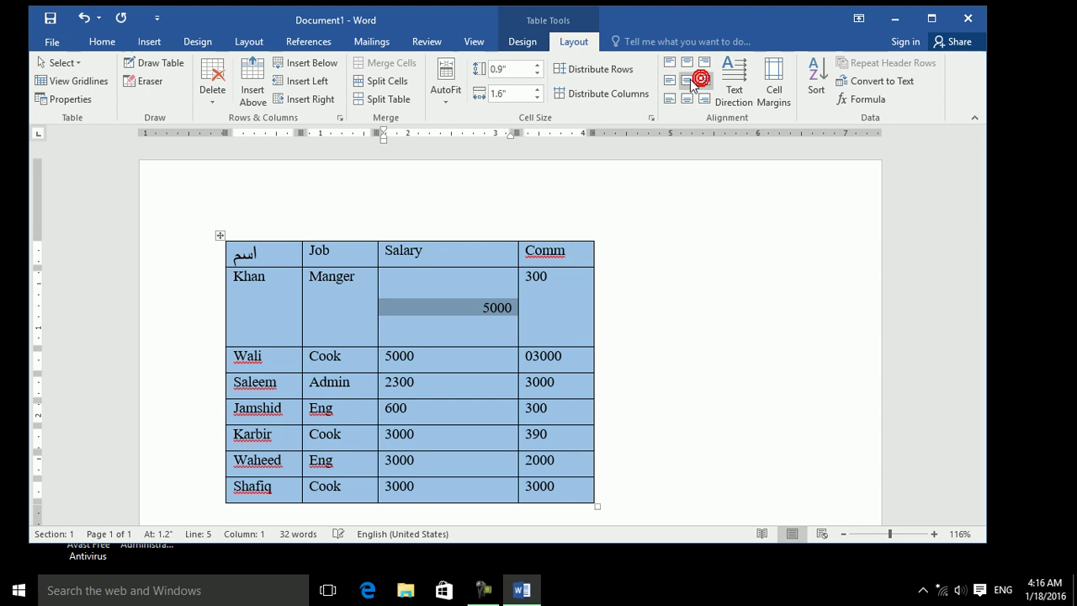
# Cycle the text direction of the 5000 in the enlarged Salary cell, leaving it vertical and reading from top to bottom
pyautogui.click(737, 90)
pyautogui.click(738, 90)
pyautogui.click(738, 90)
pyautogui.click(738, 90)
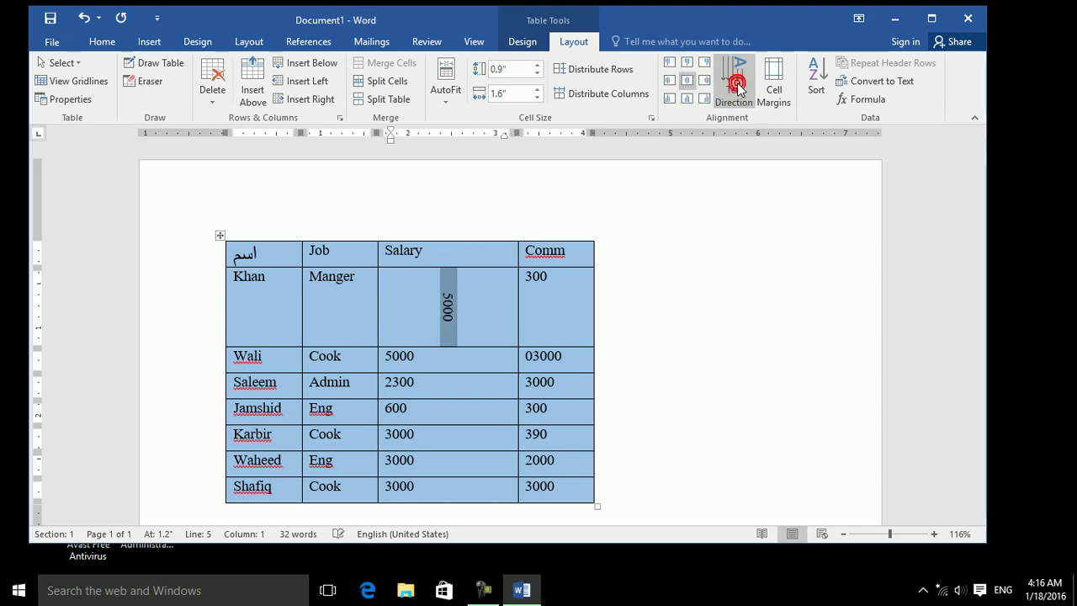
pyautogui.click(738, 90)
pyautogui.click(738, 90)
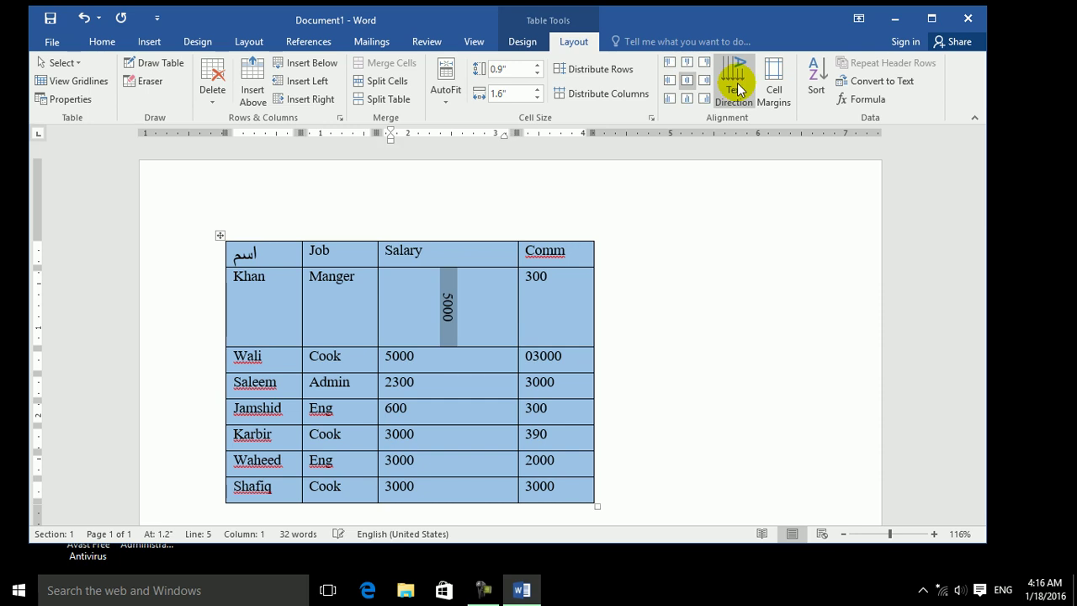
pyautogui.click(738, 90)
pyautogui.click(738, 91)
pyautogui.click(738, 90)
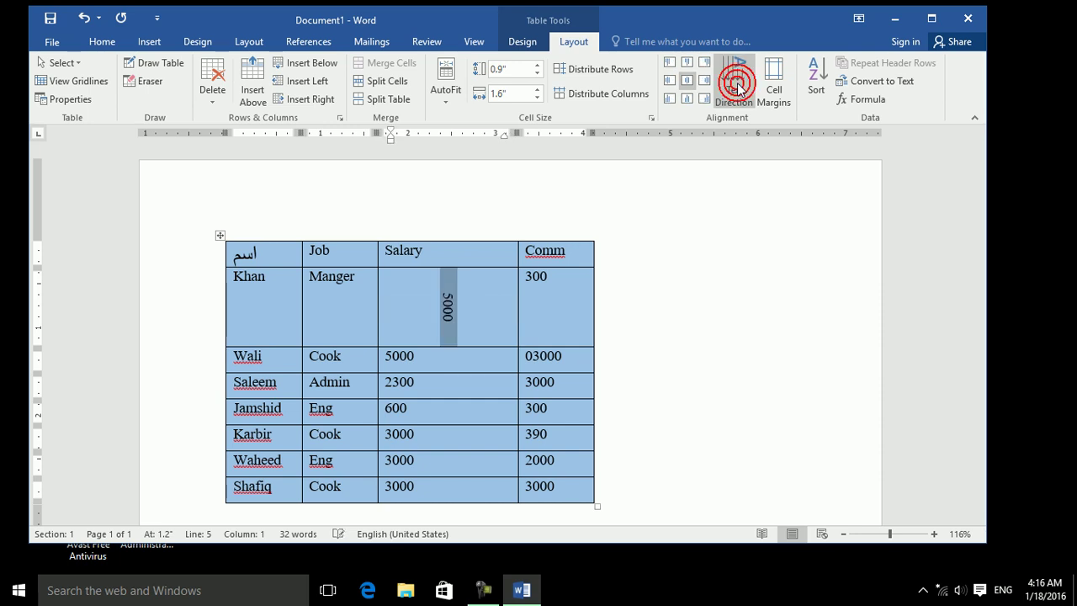
pyautogui.click(738, 90)
pyautogui.click(738, 90)
pyautogui.click(738, 90)
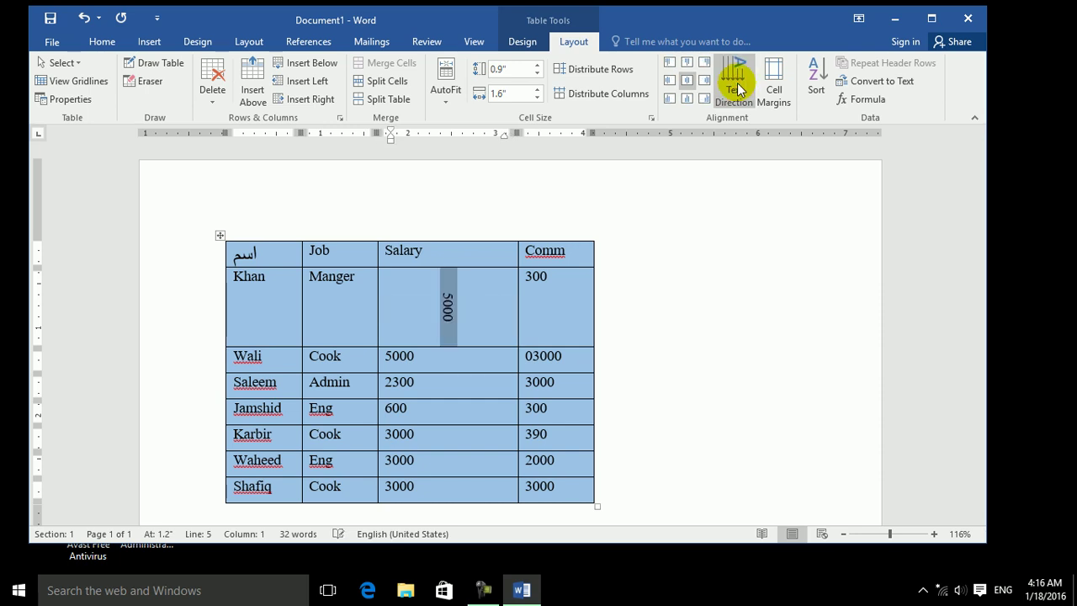
# Cycle the text direction of the 5000 in the enlarged Salary cell, leaving it horizontal
pyautogui.click(738, 90)
pyautogui.click(738, 91)
pyautogui.click(738, 90)
pyautogui.click(738, 90)
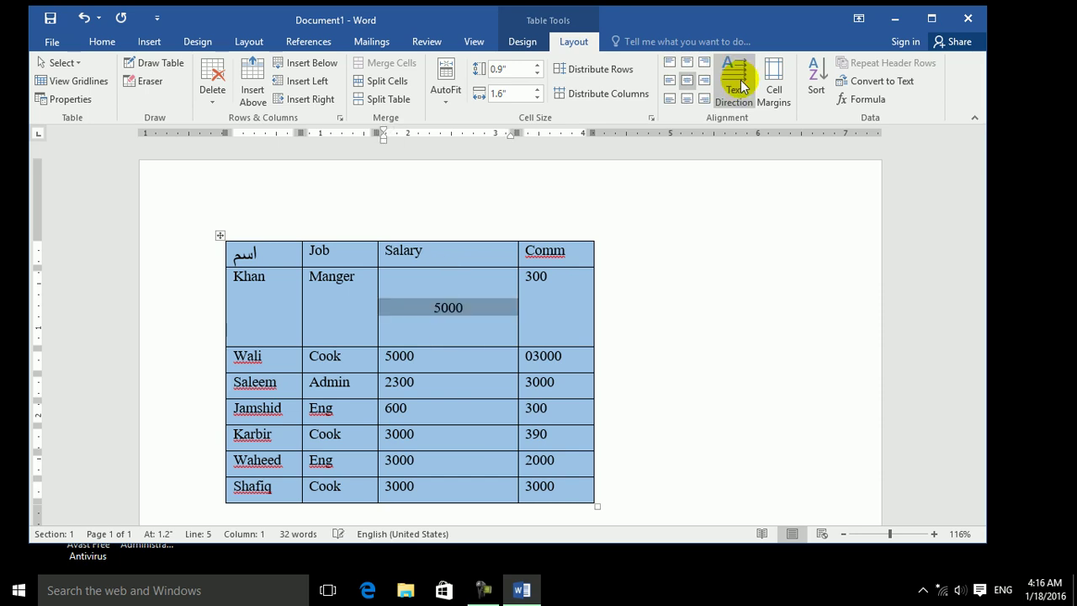
# Allow spacing between the table's cells and raise the default cell spacing by one increment
pyautogui.click(774, 84)
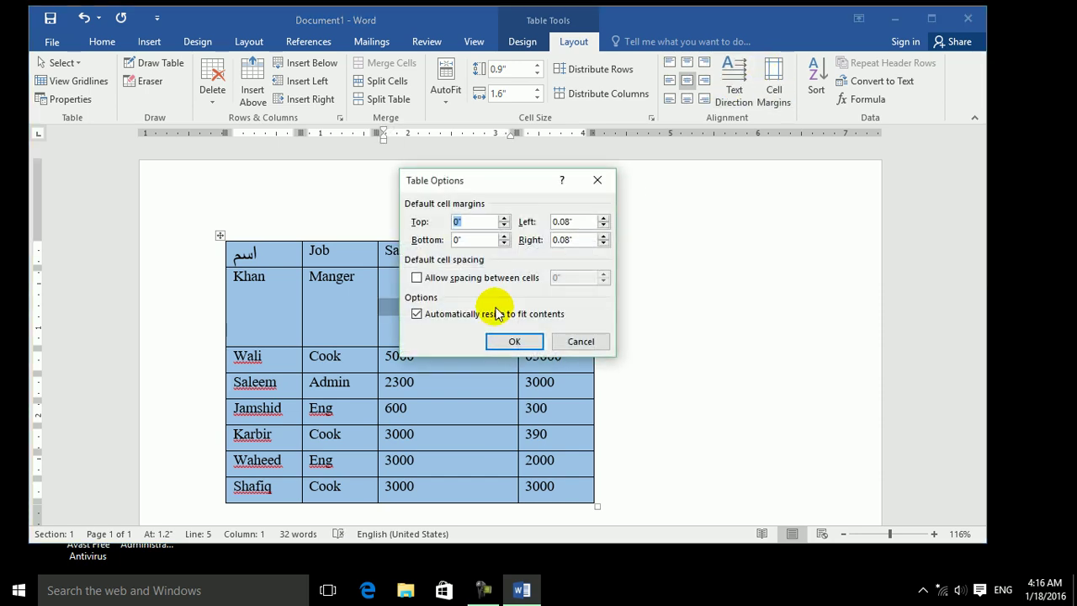
pyautogui.click(480, 278)
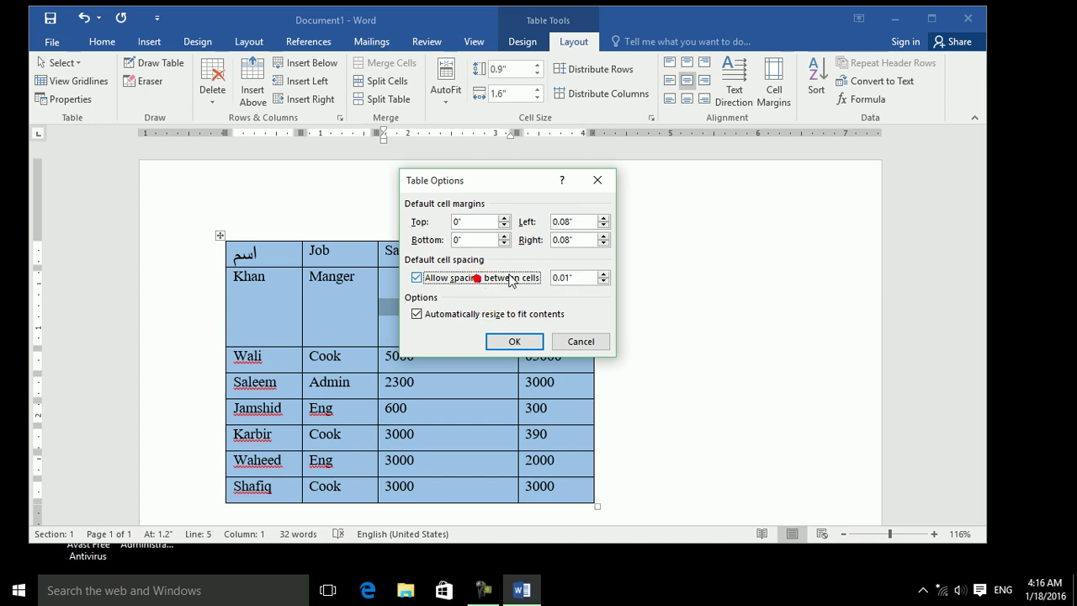
pyautogui.click(603, 274)
pyautogui.click(511, 341)
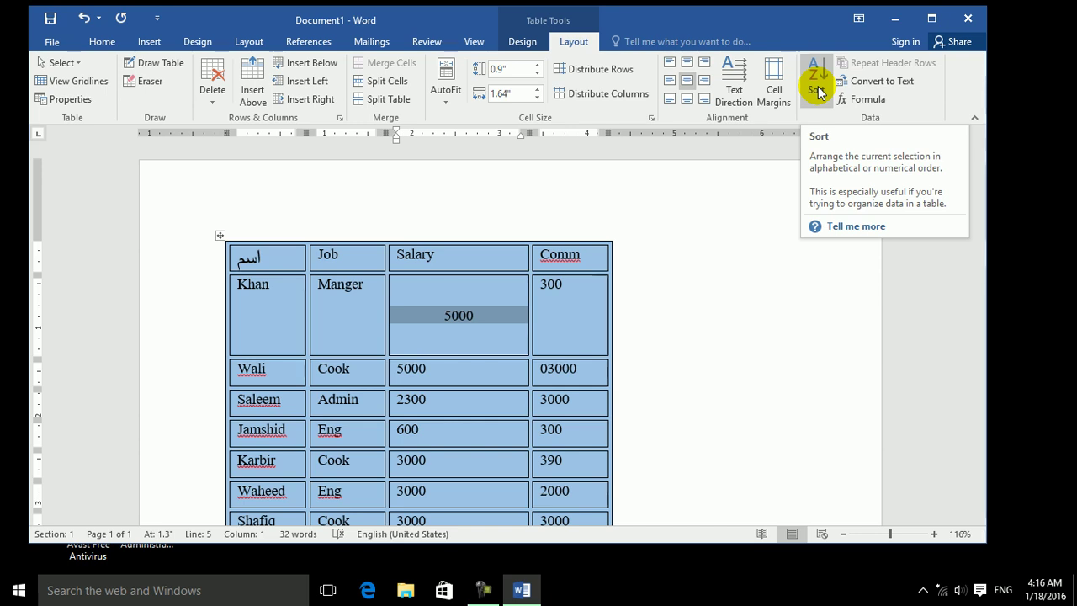
# Select the whole table and convert it to text, separating the entries with commas
pyautogui.click(221, 236)
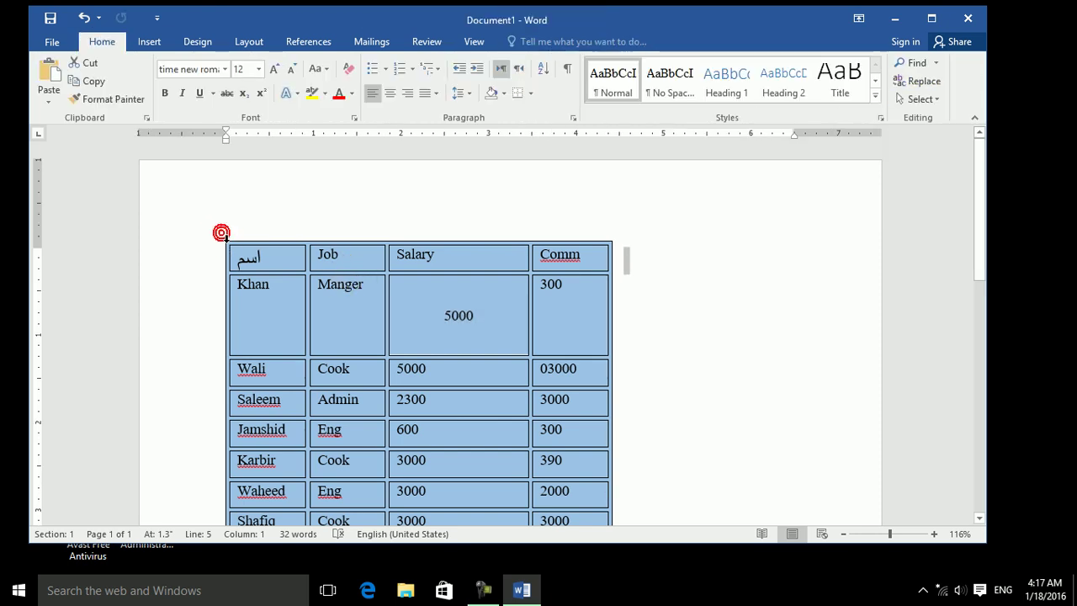
pyautogui.click(229, 251)
pyautogui.click(220, 236)
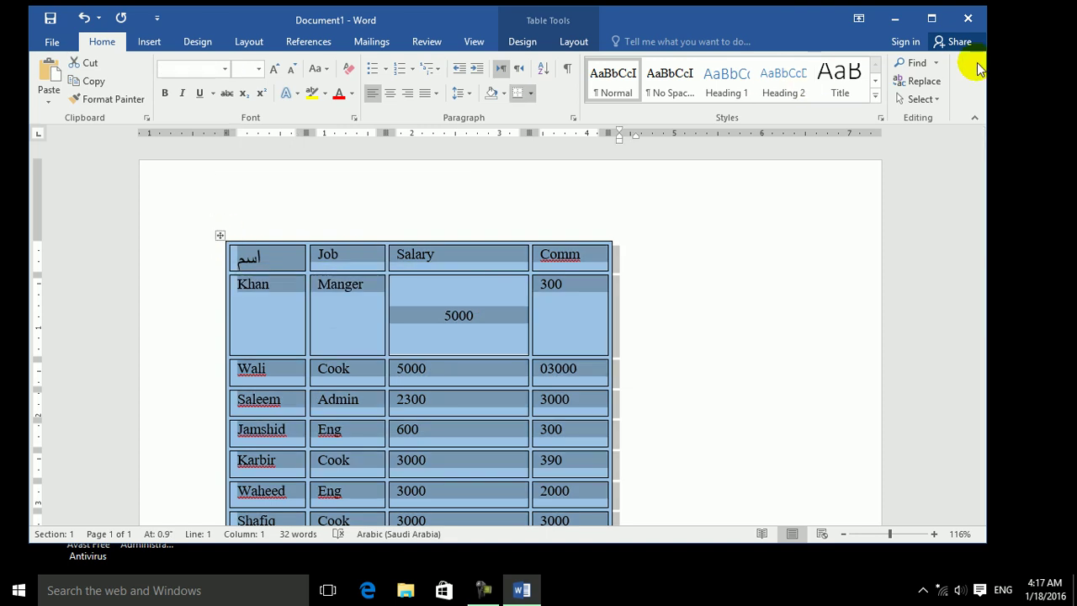
pyautogui.click(573, 41)
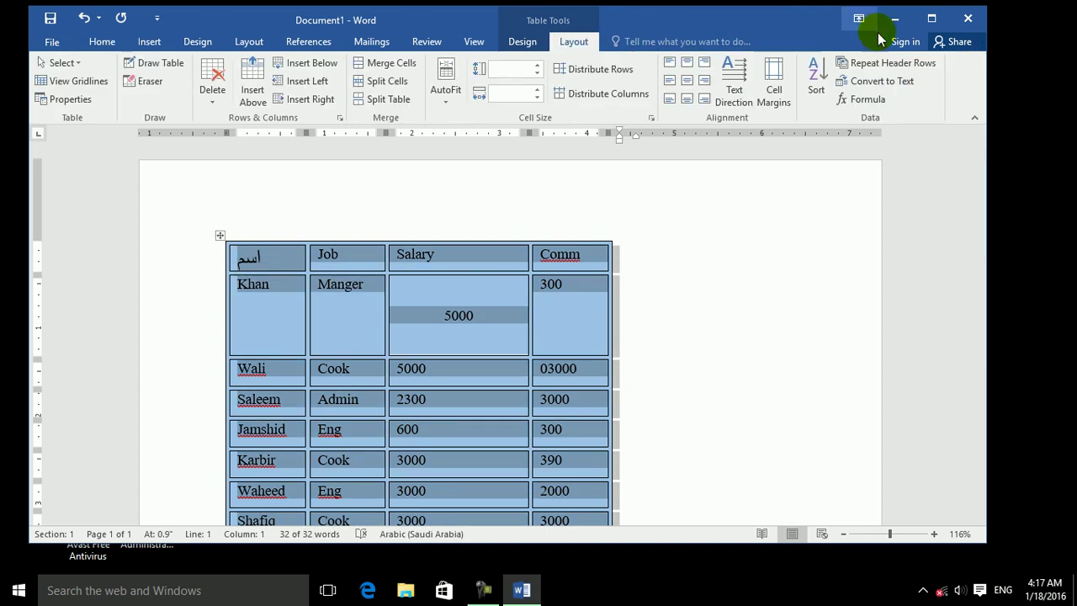
pyautogui.click(878, 83)
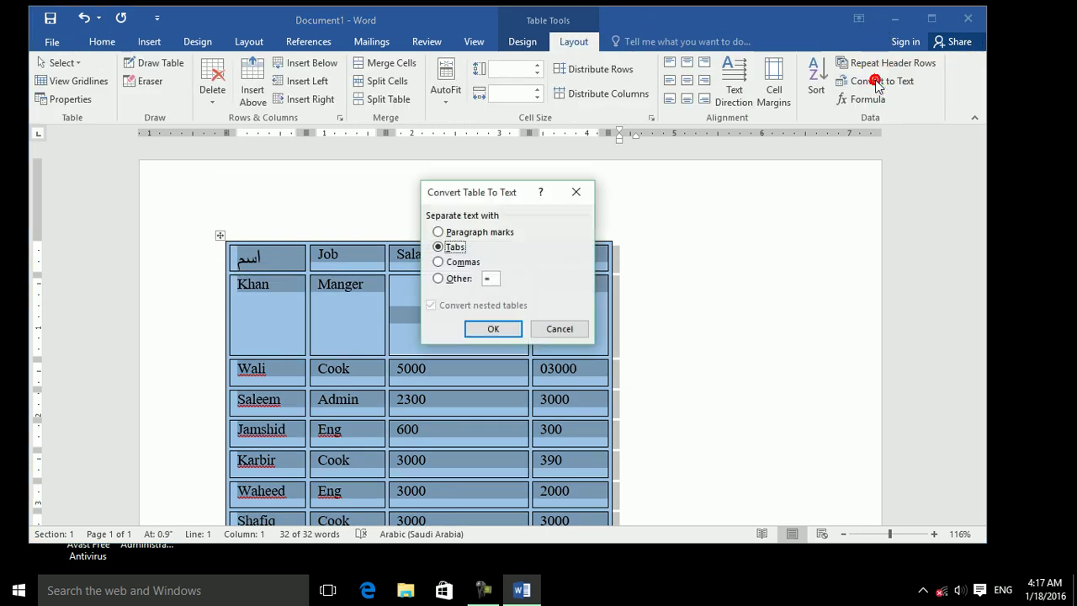
pyautogui.click(439, 262)
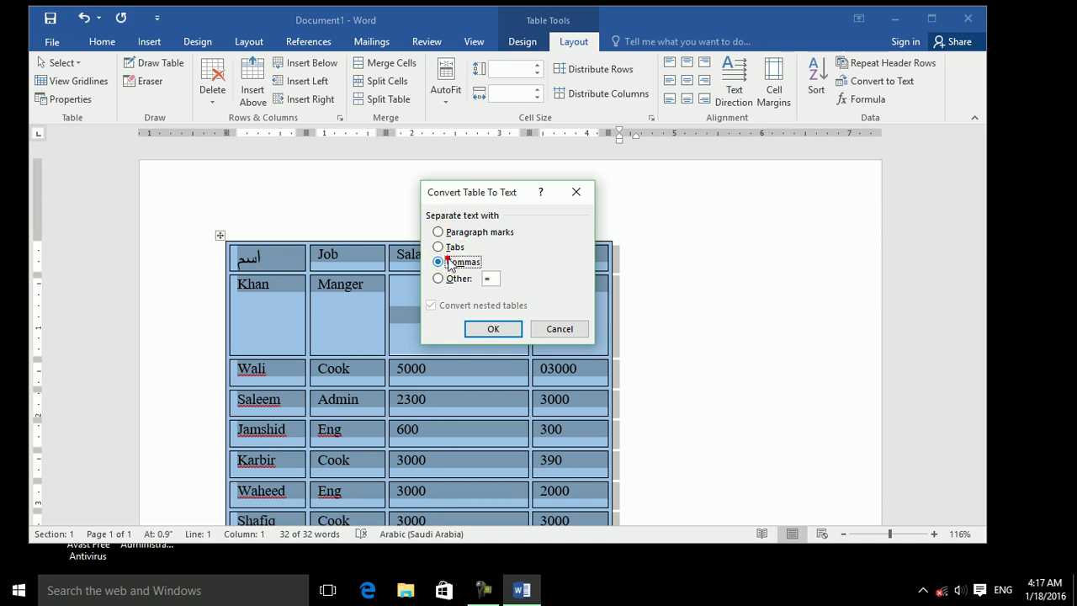
pyautogui.click(497, 329)
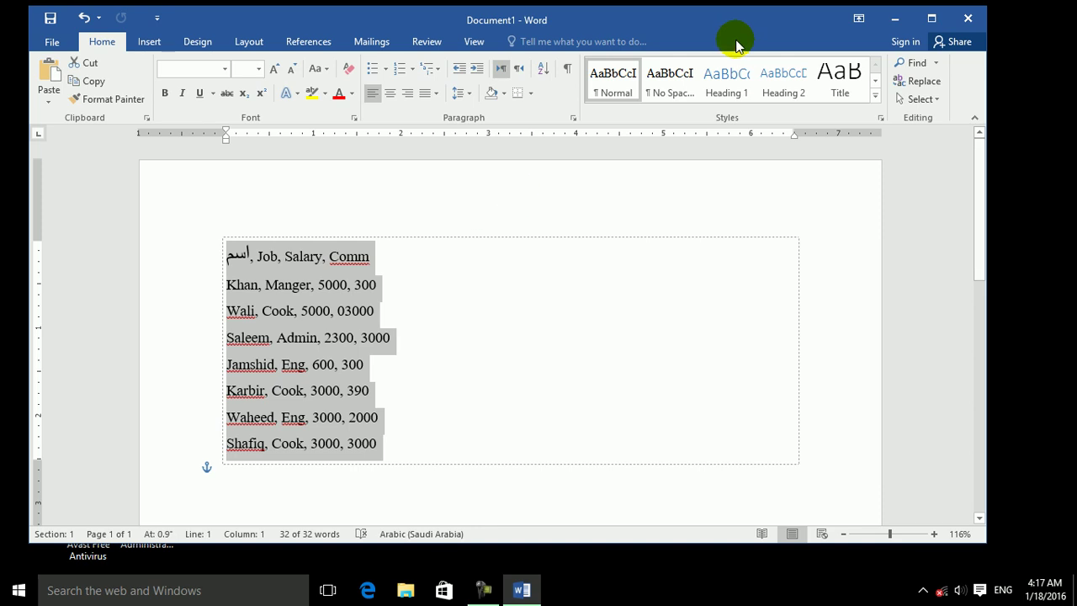
# Convert the selected comma-separated text back into a four-column table with automatic fixed column width
pyautogui.click(149, 43)
pyautogui.click(132, 99)
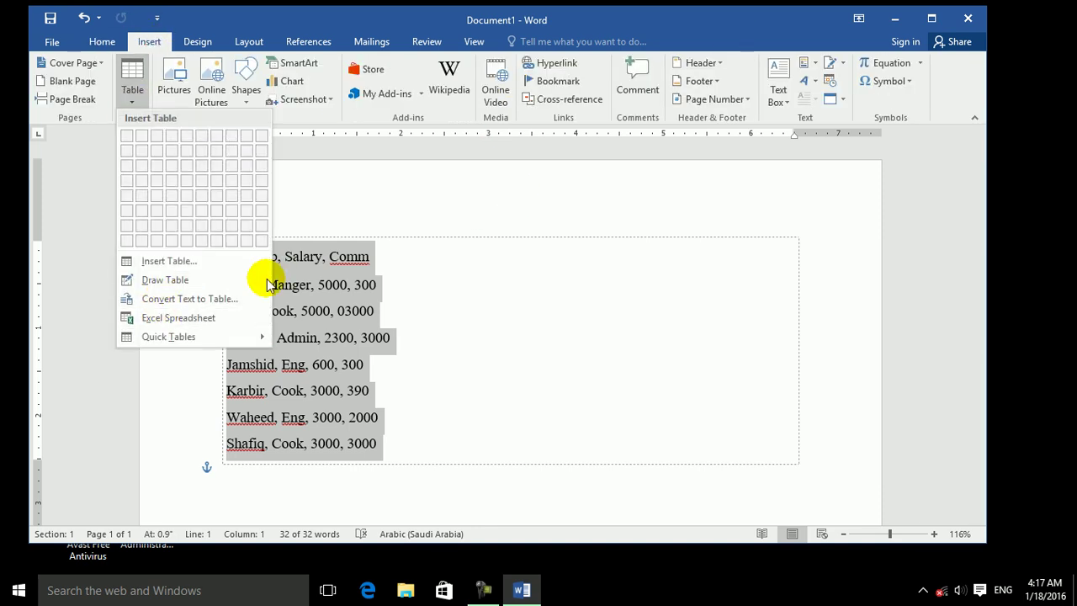
pyautogui.click(201, 300)
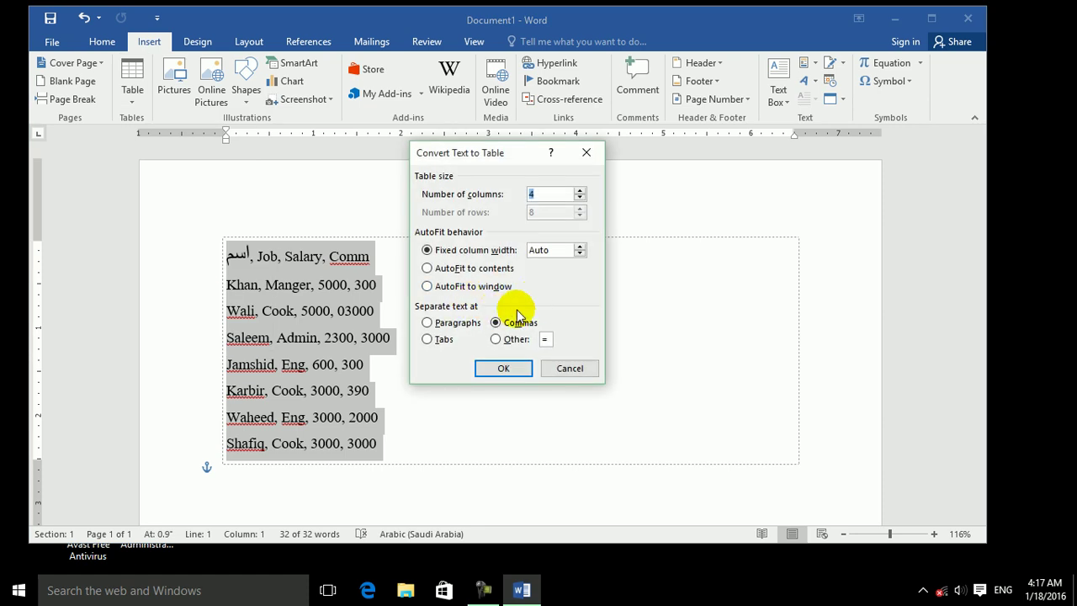
pyautogui.click(507, 370)
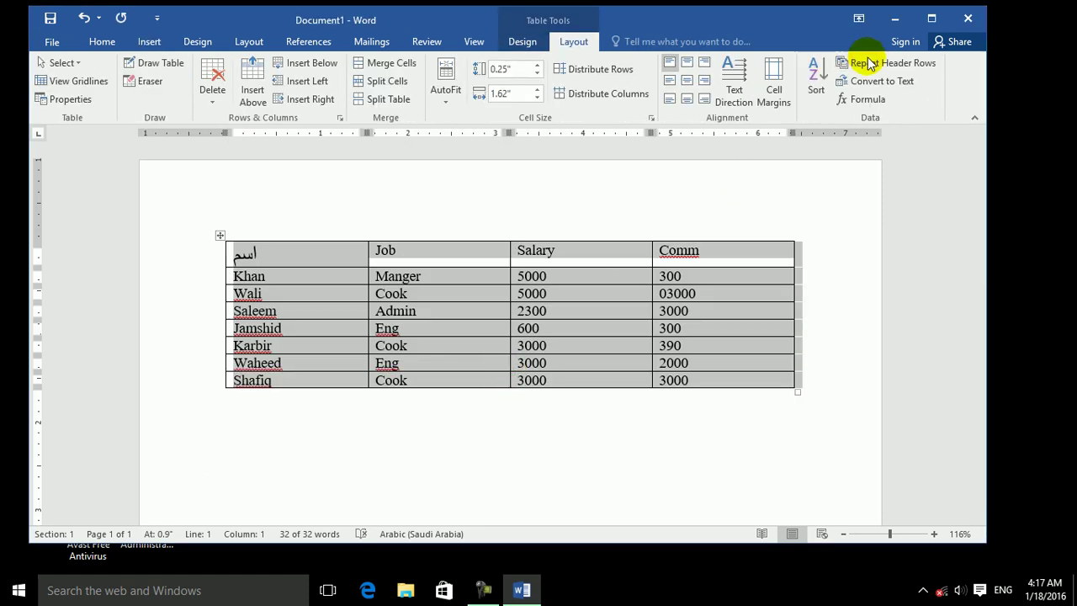
# Add a row at the end of the table and insert the formula =SUM(ABOVE) in its Comm cell
pyautogui.click(723, 378)
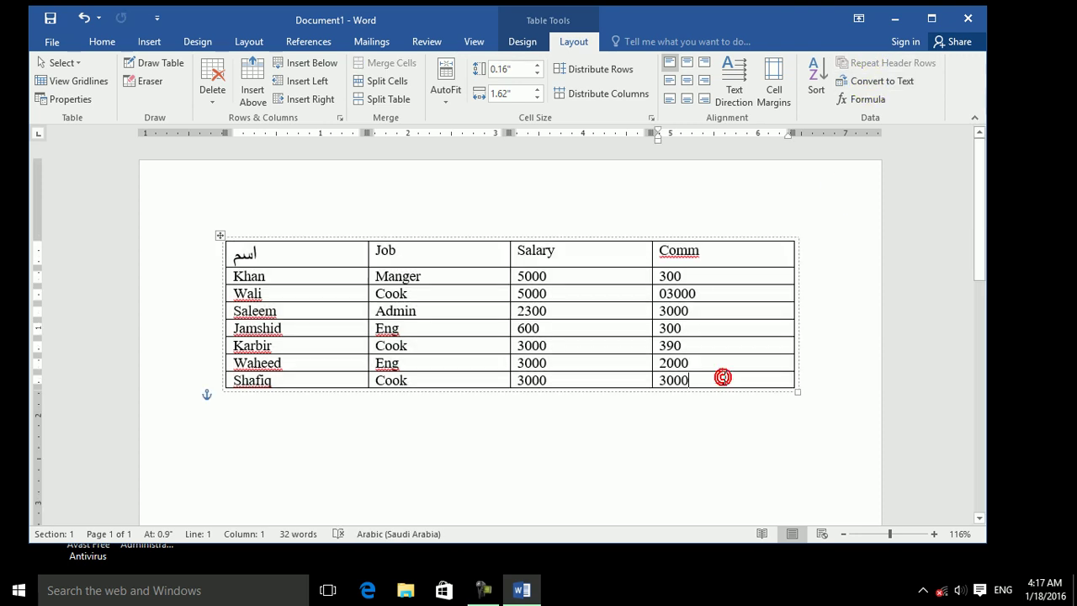
pyautogui.press('Tab')
pyautogui.click(704, 396)
pyautogui.click(867, 99)
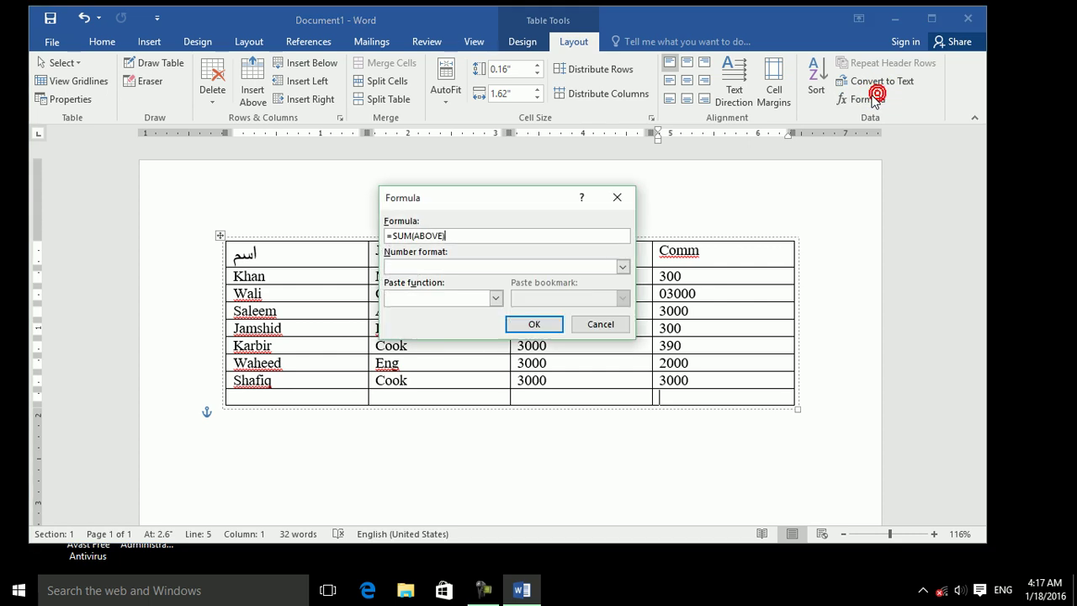
pyautogui.click(532, 322)
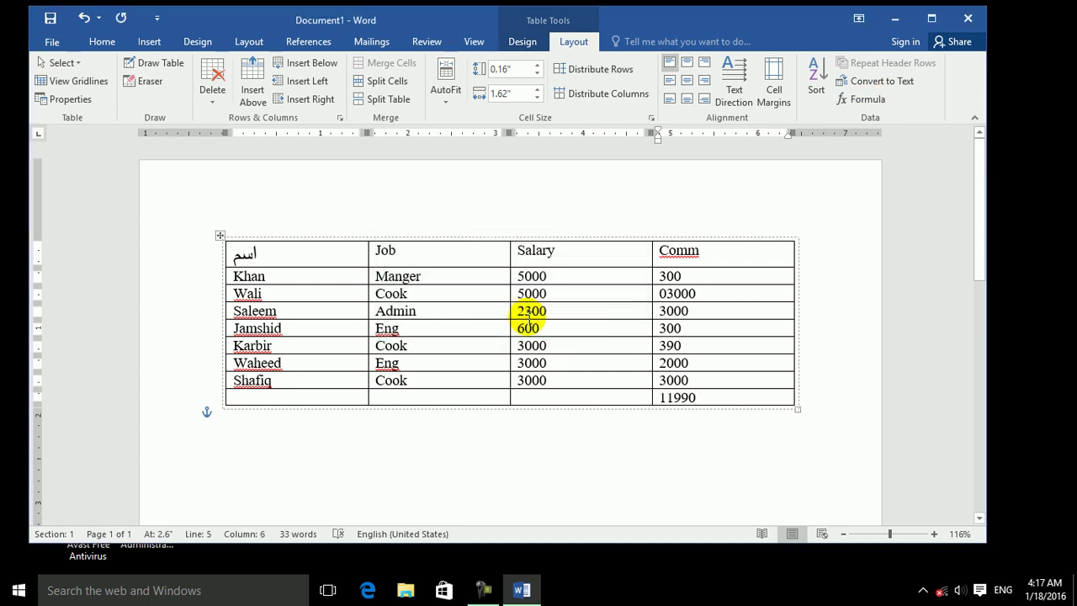
# Insert a field with the formula =count(above) in the last row's Salary cell and update the field
pyautogui.click(585, 396)
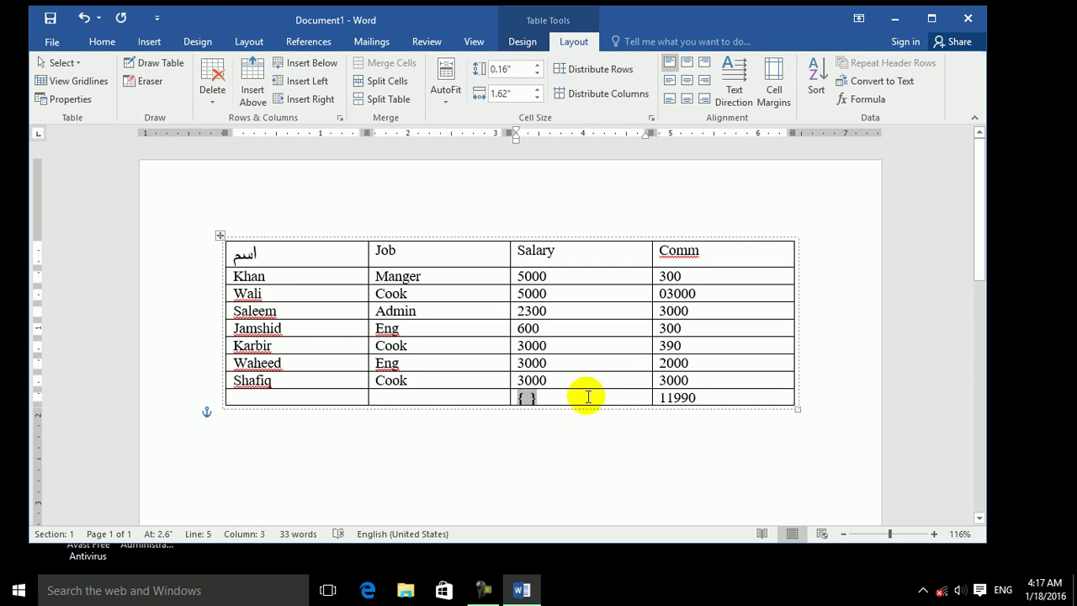
pyautogui.write('=sumv')
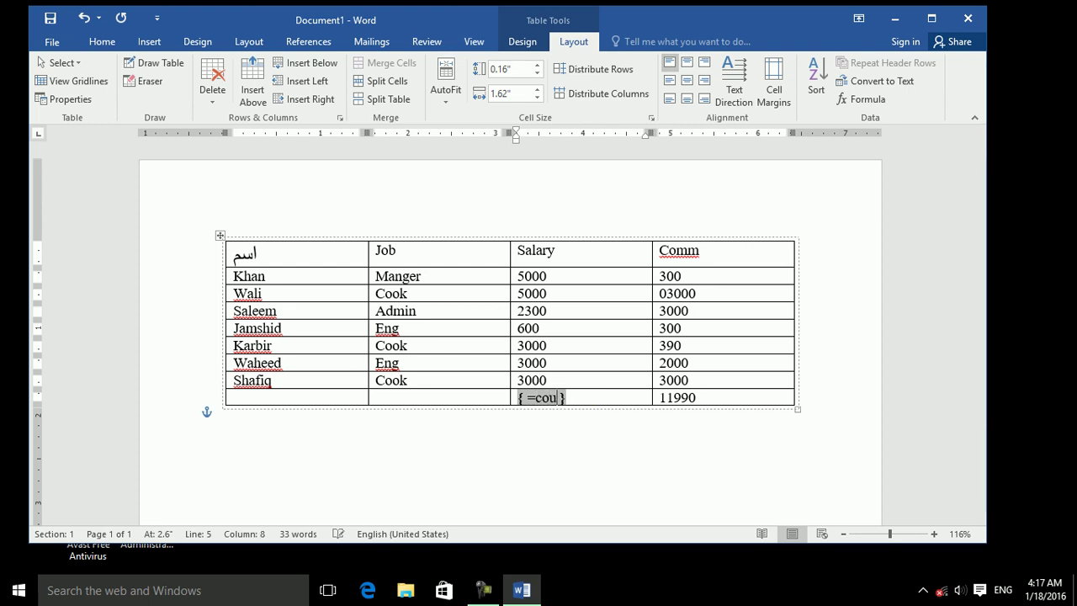
pyautogui.write('count')
pyautogui.write('(avov')
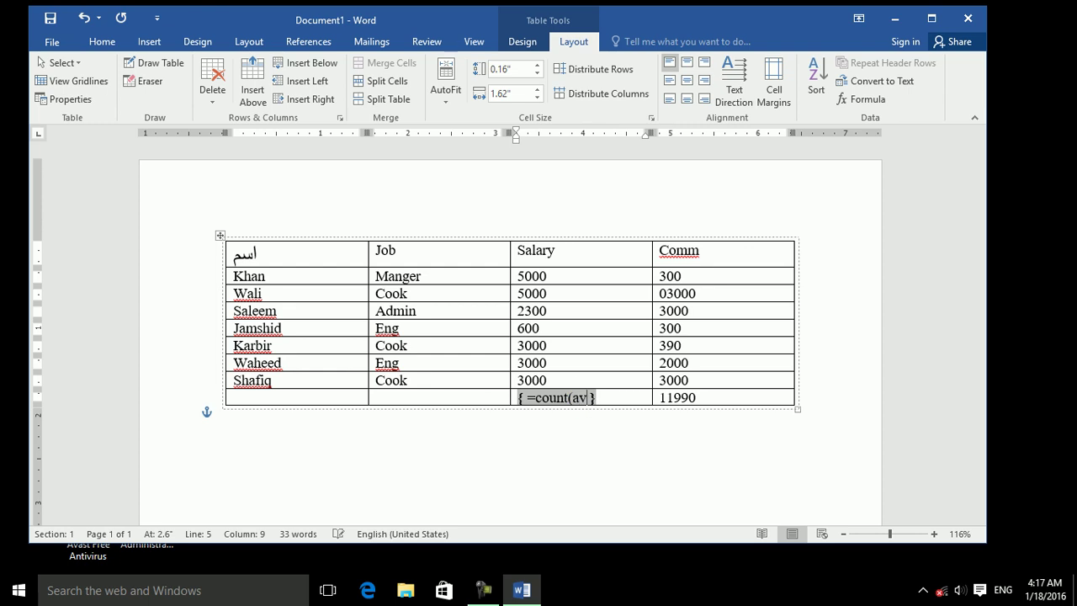
pyautogui.write('ove')
pyautogui.click(587, 396)
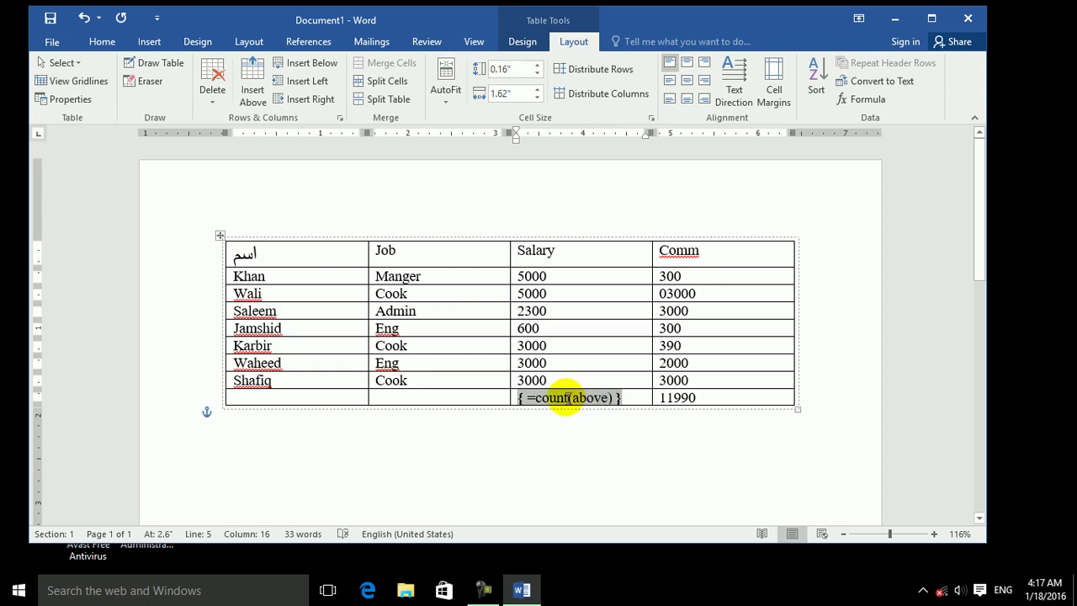
pyautogui.rightClick(565, 397)
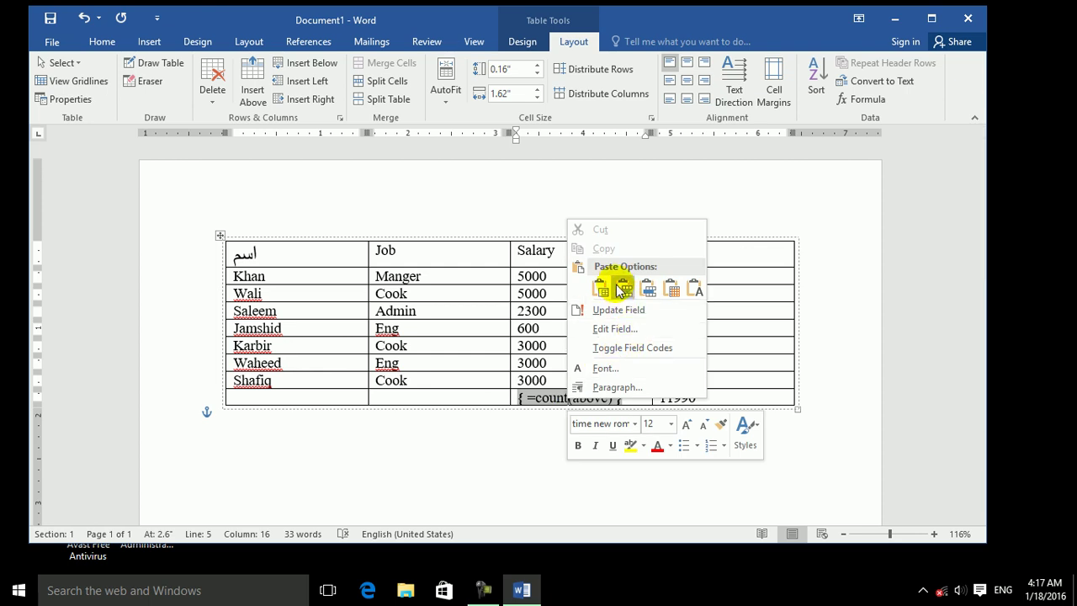
pyautogui.click(617, 313)
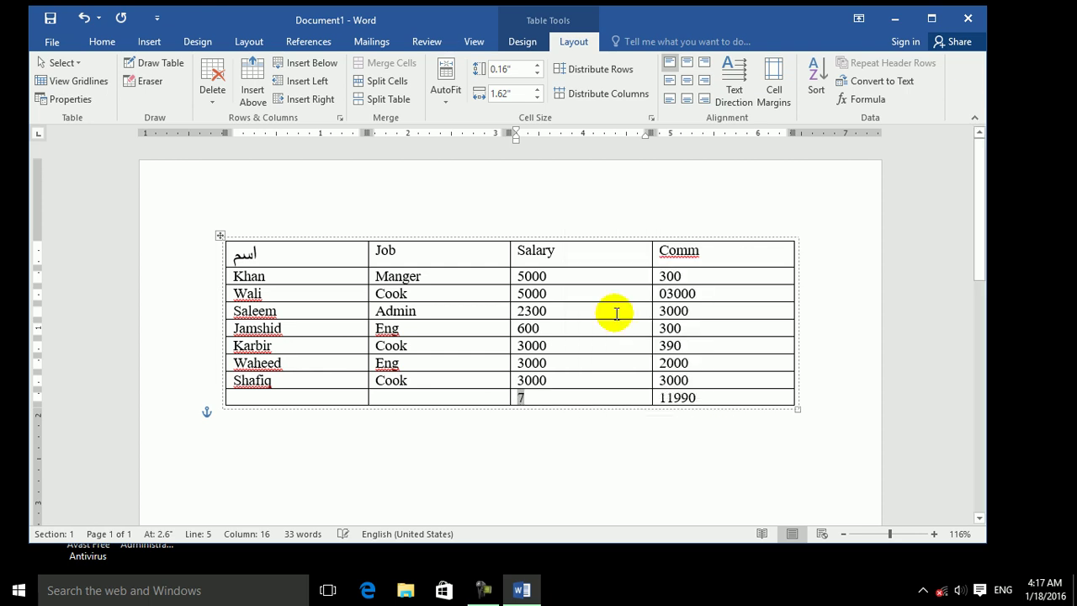